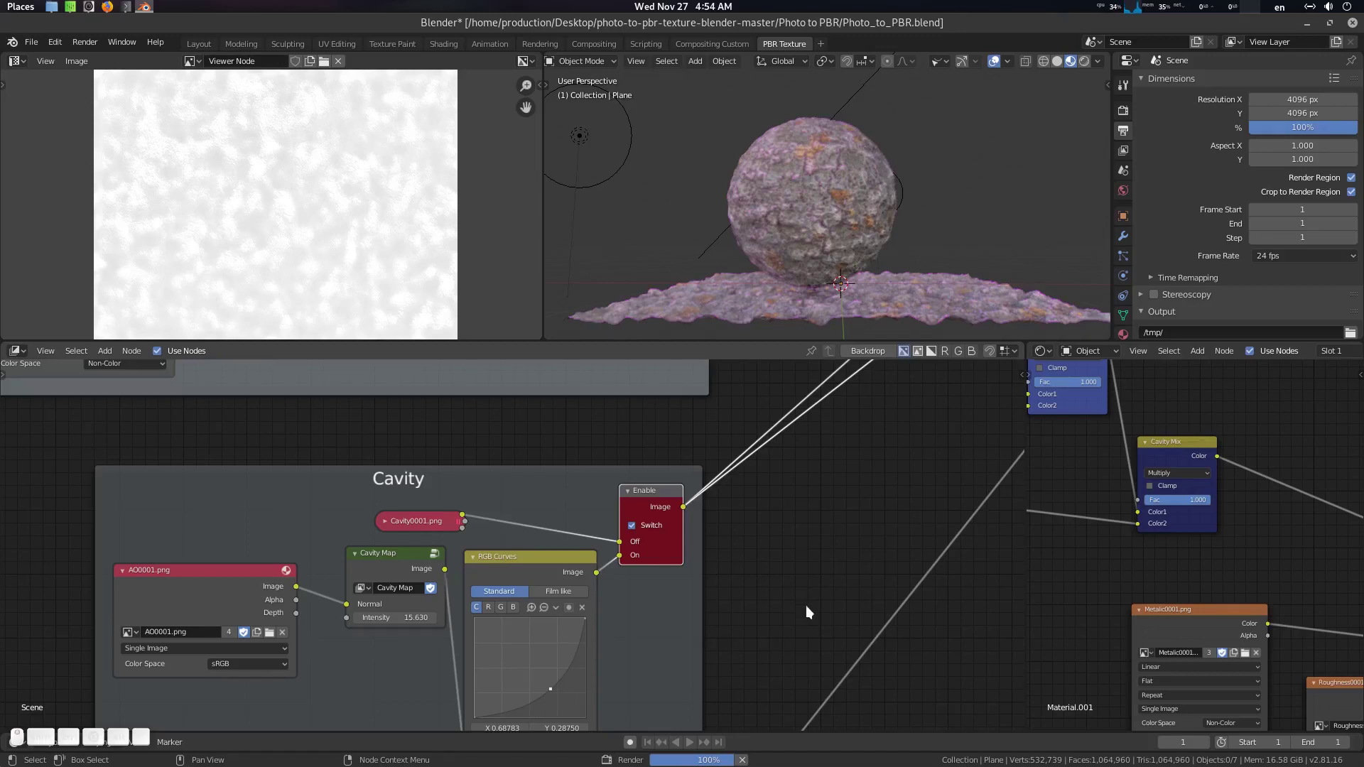
Turn off the Cavity group's switch, enable the Curvature switch instead, and render it with its output sent to the viewer
{"action": "middle_click_drag", "start_coordinate": [799, 715], "coordinate": [769, 565]}
{"action": "scroll", "coordinate": [770, 565], "scroll_direction": "down", "scroll_amount": 3}
{"action": "middle_click_drag", "start_coordinate": [728, 726], "coordinate": [785, 586]}
{"action": "scroll", "coordinate": [770, 586], "scroll_direction": "up", "scroll_amount": 3}
{"action": "scroll", "coordinate": [773, 526], "scroll_direction": "down", "scroll_amount": 3}
{"action": "middle_click_drag", "start_coordinate": [777, 364], "coordinate": [769, 543]}
{"action": "left_click", "coordinate": [643, 446]}
{"action": "scroll", "coordinate": [711, 682], "scroll_direction": "up", "scroll_amount": 2}
{"action": "middle_click_drag", "start_coordinate": [711, 723], "coordinate": [726, 565]}
{"action": "left_click", "coordinate": [642, 552]}
{"action": "left_click", "coordinate": [664, 531], "text": "ctrl+shift"}
{"action": "middle_click_drag", "start_coordinate": [810, 554], "coordinate": [804, 554]}
{"action": "key", "text": "F12"}
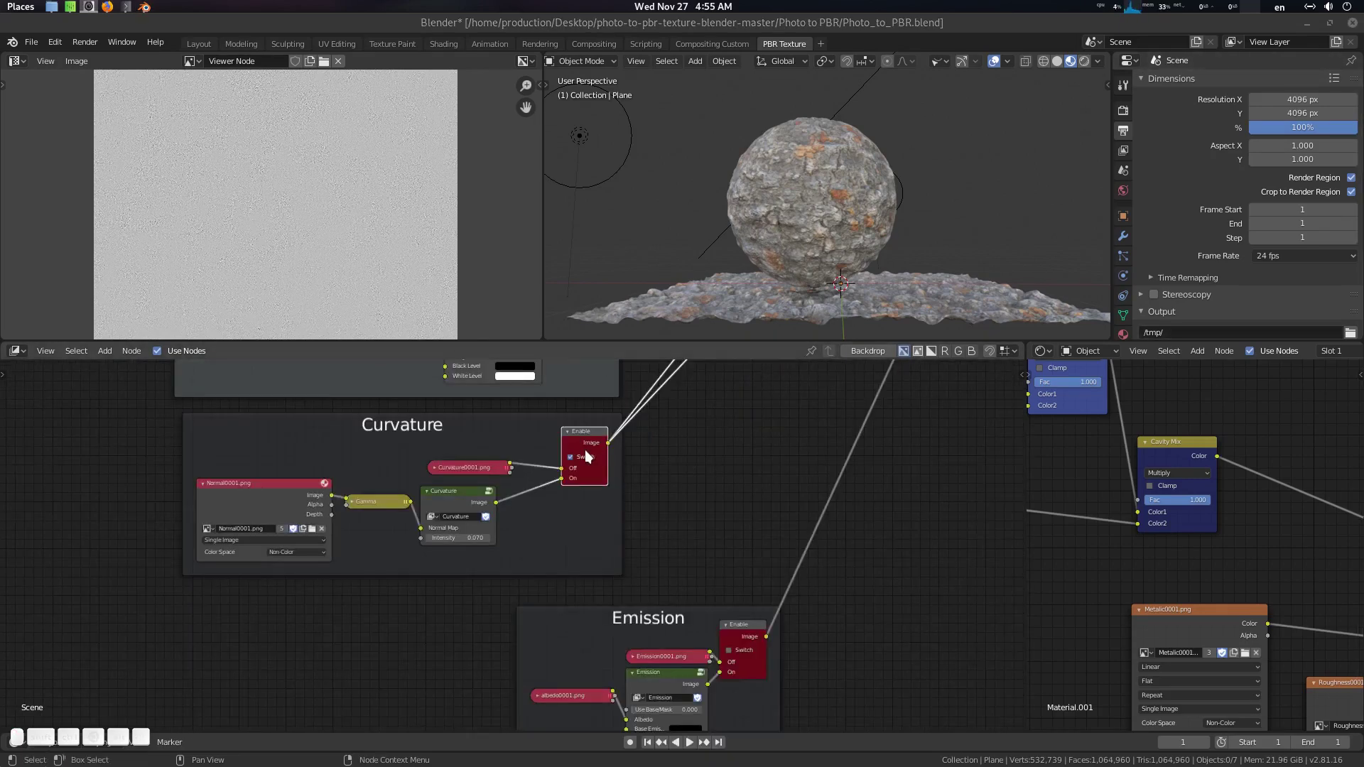
Turn off the Curvature group's switch, enable the Emission switch instead, and render it with its output sent to the viewer
{"action": "left_click", "coordinate": [573, 460]}
{"action": "scroll", "coordinate": [712, 554], "scroll_direction": "up", "scroll_amount": 2}
{"action": "middle_click_drag", "start_coordinate": [721, 653], "coordinate": [732, 558]}
{"action": "left_click", "coordinate": [724, 556]}
{"action": "left_click", "coordinate": [747, 530], "text": "ctrl+shift"}
{"action": "key", "text": "F12"}
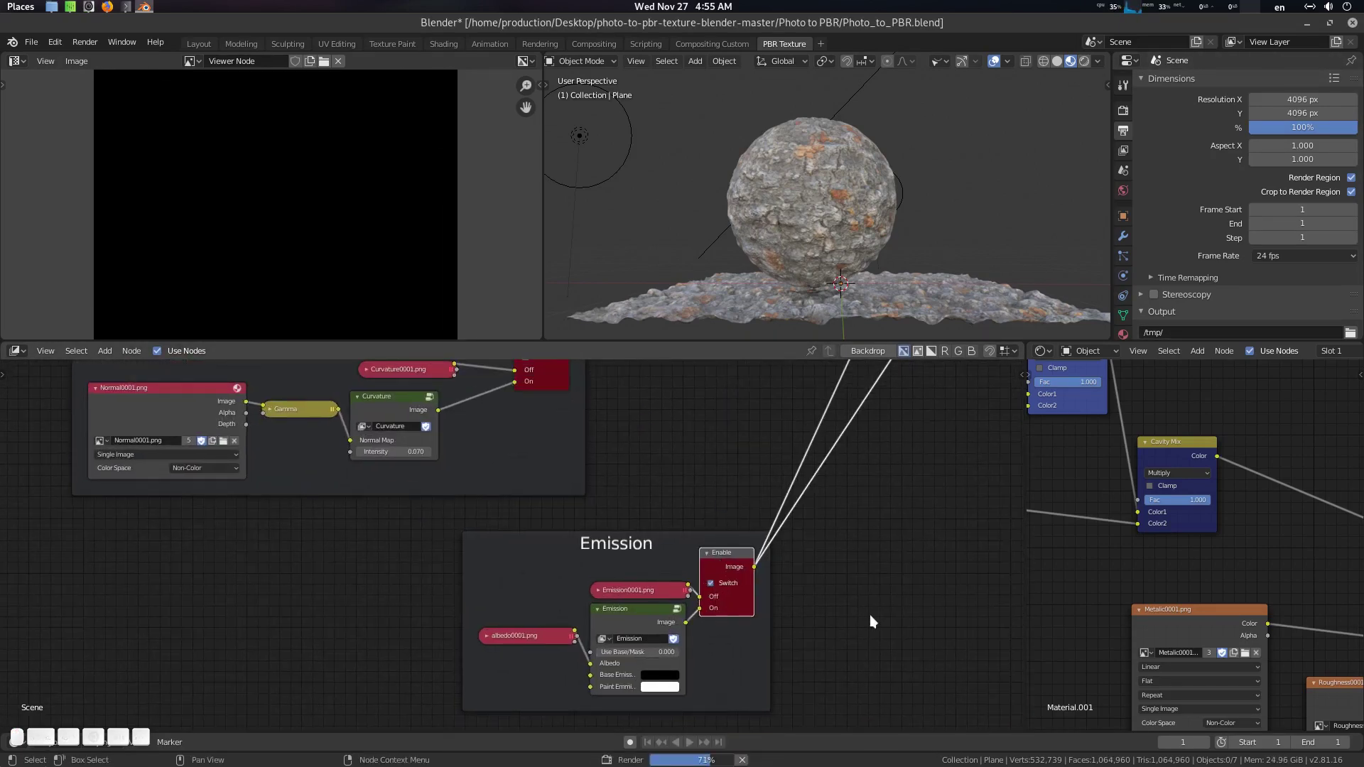
Hide the overlays in the 3D viewport and inspect the textured sphere up close
{"action": "middle_click_drag", "start_coordinate": [913, 704], "coordinate": [791, 595]}
{"action": "scroll", "coordinate": [844, 569], "scroll_direction": "down", "scroll_amount": 2}
{"action": "scroll", "coordinate": [718, 490], "scroll_direction": "down", "scroll_amount": 1}
{"action": "scroll", "coordinate": [935, 220], "scroll_direction": "up", "scroll_amount": 6}
{"action": "key", "text": "z"}
{"action": "left_click", "coordinate": [905, 131]}
{"action": "scroll", "coordinate": [905, 142], "scroll_direction": "down", "scroll_amount": 5}
{"action": "middle_click_drag", "start_coordinate": [907, 153], "coordinate": [903, 199]}
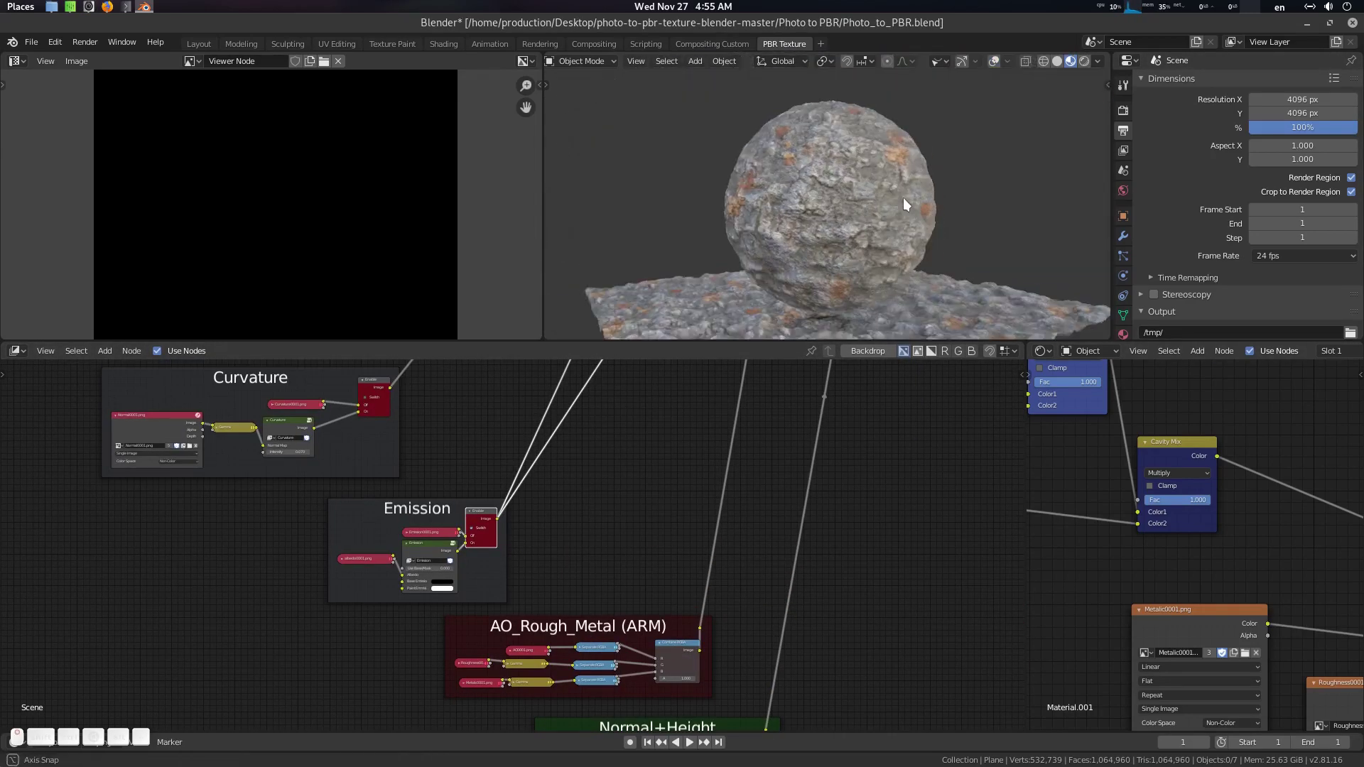
{"action": "scroll", "coordinate": [806, 206], "scroll_direction": "up", "scroll_amount": 4}
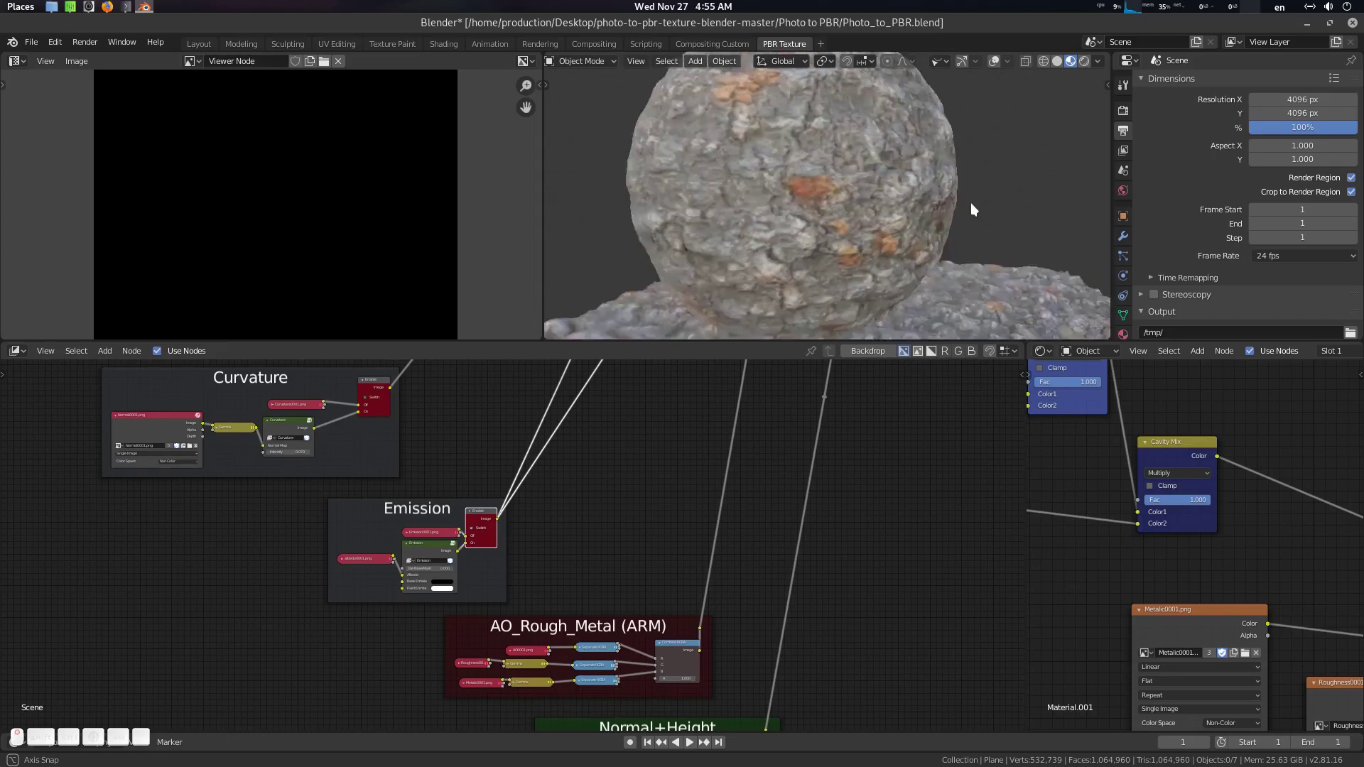
{"action": "scroll", "coordinate": [971, 205], "scroll_direction": "down", "scroll_amount": 4}
Light the 3D viewport with a different studio HDRI, adjust its rotation, and inspect the sphere's surface under it
{"action": "left_click", "coordinate": [1098, 61]}
{"action": "left_click", "coordinate": [1085, 178]}
{"action": "left_click", "coordinate": [1025, 231]}
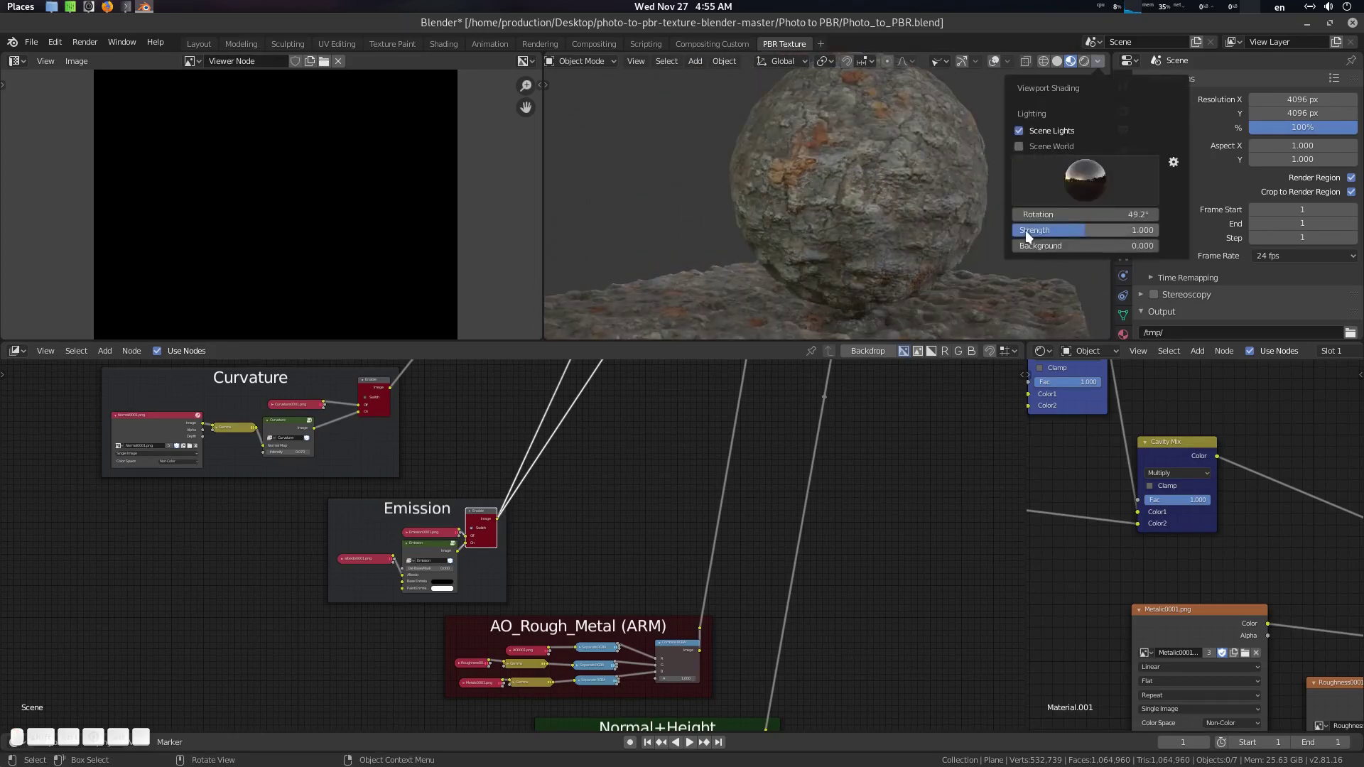
{"action": "middle_click_drag", "start_coordinate": [980, 192], "coordinate": [1045, 135]}
{"action": "left_click", "coordinate": [1097, 61]}
{"action": "left_click", "coordinate": [1080, 179]}
{"action": "left_click", "coordinate": [920, 231]}
{"action": "mouse_move", "coordinate": [1118, 214]}
{"action": "left_mouse_down"}
{"action": "mouse_move", "coordinate": [1134, 214]}
{"action": "mouse_move", "coordinate": [1118, 215]}
{"action": "left_mouse_up"}
{"action": "scroll", "coordinate": [767, 167], "scroll_direction": "up", "scroll_amount": 5}
{"action": "middle_click_drag", "start_coordinate": [788, 174], "coordinate": [839, 206]}
{"action": "scroll", "coordinate": [859, 202], "scroll_direction": "down", "scroll_amount": 6}
{"action": "scroll", "coordinate": [840, 206], "scroll_direction": "up", "scroll_amount": 3}
{"action": "scroll", "coordinate": [852, 206], "scroll_direction": "down", "scroll_amount": 1}
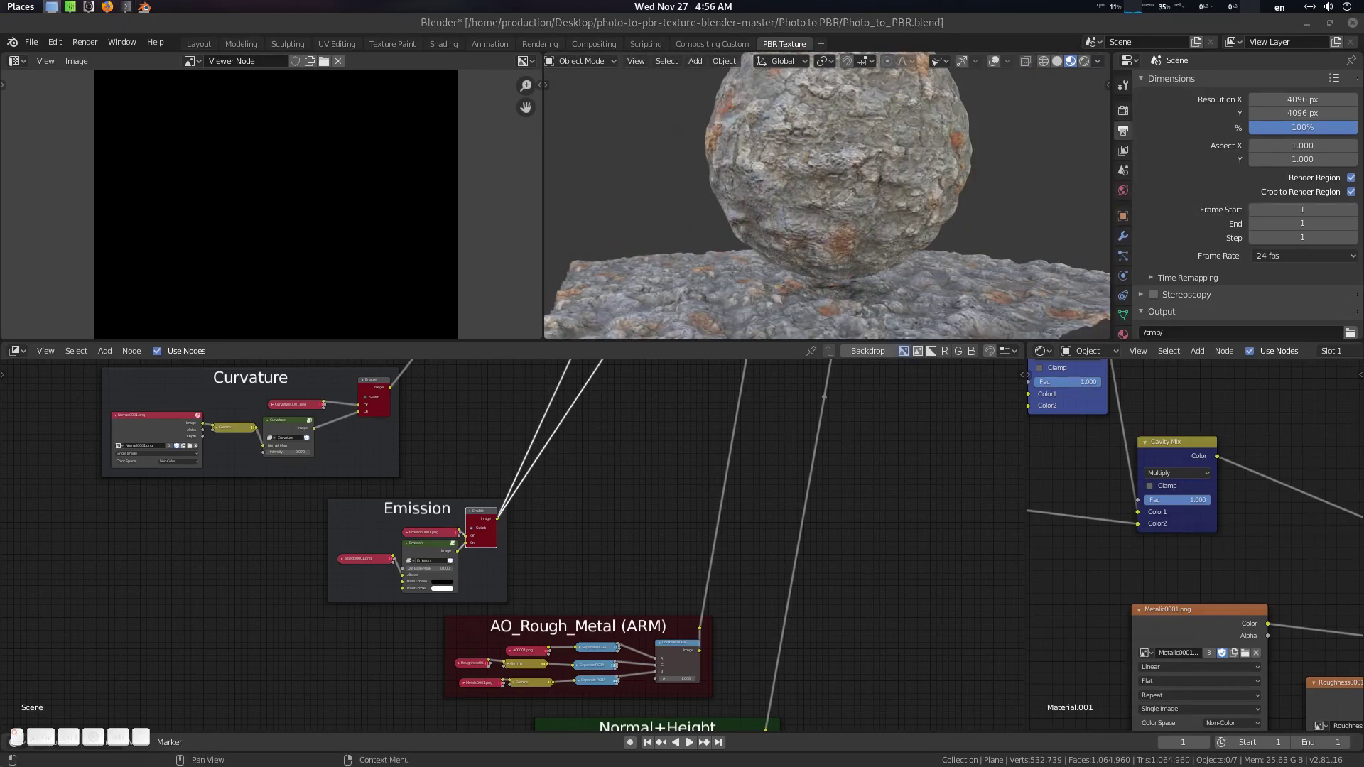
In the file manager, open the project's TEXTURE folder, look through the generated map files, and return to Blender
{"action": "key", "text": "alt+Tab"}
{"action": "left_click", "coordinate": [622, 166]}
{"action": "double_click", "coordinate": [587, 243]}
{"action": "left_click", "coordinate": [411, 245]}
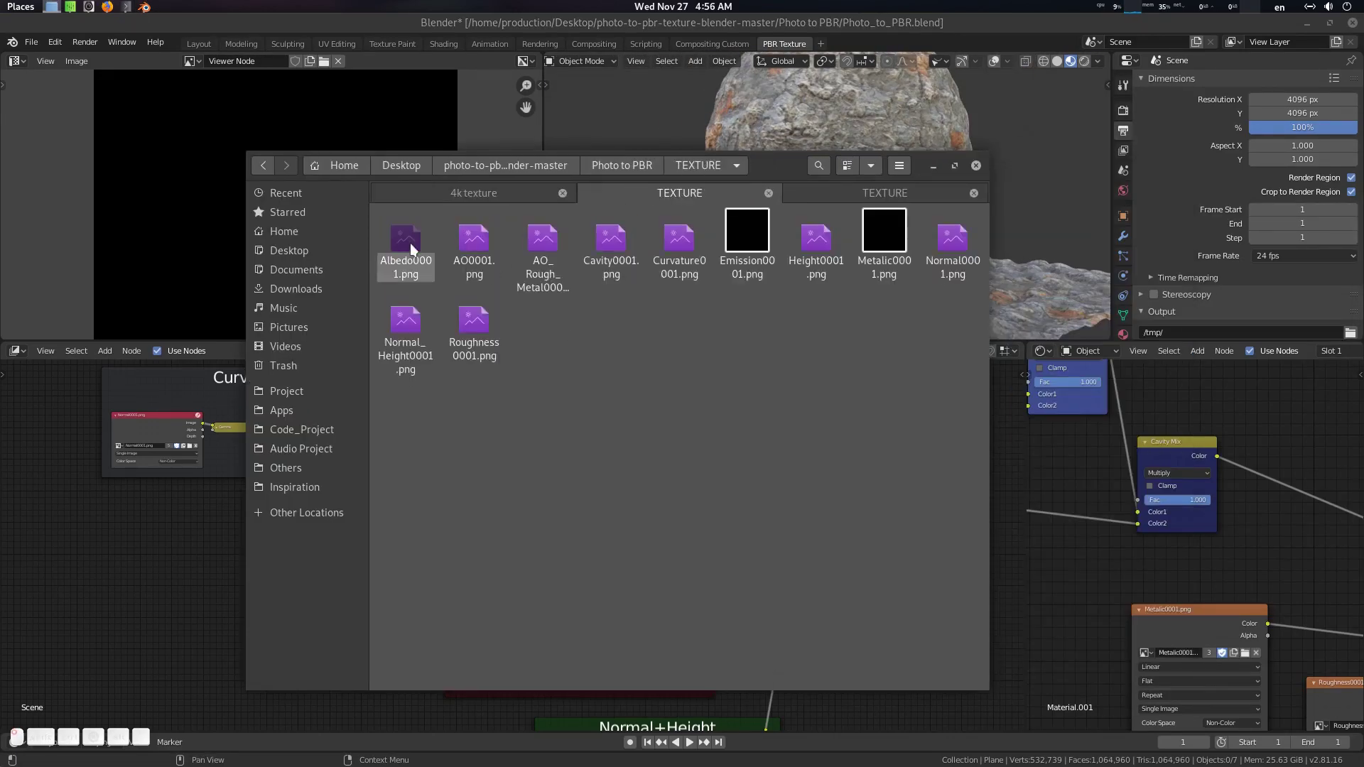
{"action": "left_click", "coordinate": [472, 252]}
{"action": "left_click", "coordinate": [561, 253]}
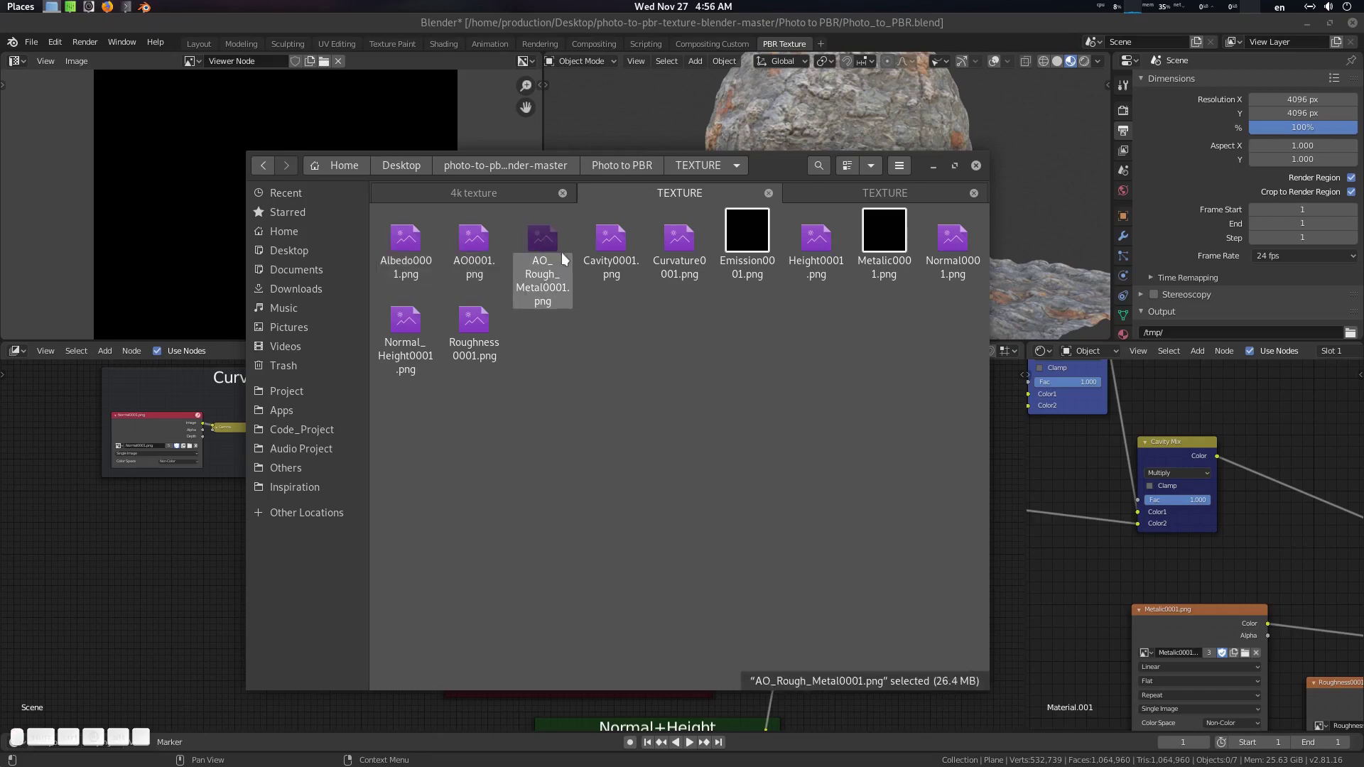
{"action": "left_click", "coordinate": [609, 245]}
{"action": "left_click", "coordinate": [695, 249]}
{"action": "key", "text": "alt+Tab"}
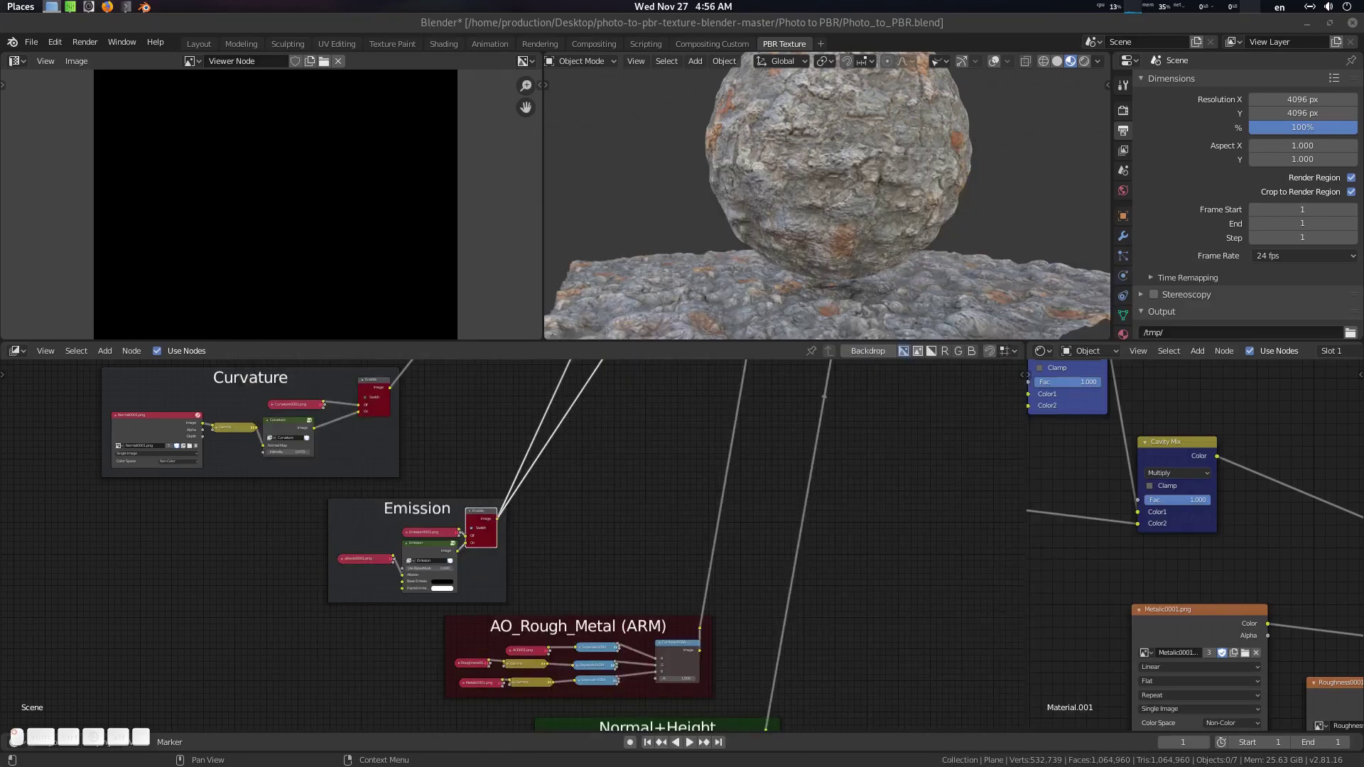
Examine the bark detail on the sphere and the Cavity, Curvature and Emission groups in the node tree
{"action": "scroll", "coordinate": [787, 206], "scroll_direction": "up", "scroll_amount": 3}
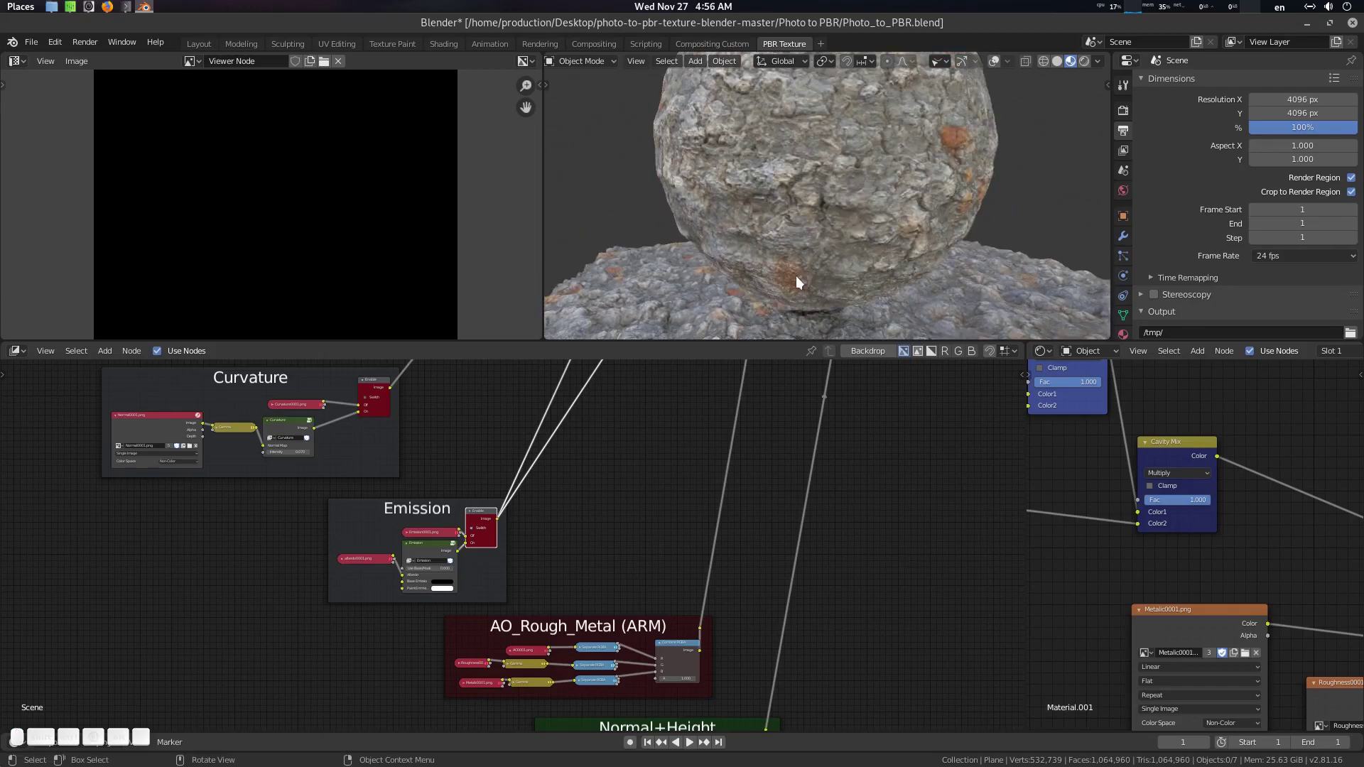
{"action": "scroll", "coordinate": [742, 535], "scroll_direction": "down", "scroll_amount": 1}
{"action": "middle_click_drag", "start_coordinate": [742, 536], "coordinate": [798, 470]}
{"action": "scroll", "coordinate": [741, 549], "scroll_direction": "up", "scroll_amount": 1}
{"action": "middle_click_drag", "start_coordinate": [591, 446], "coordinate": [604, 513]}
{"action": "scroll", "coordinate": [604, 513], "scroll_direction": "down", "scroll_amount": 4}
{"action": "middle_click_drag", "start_coordinate": [553, 372], "coordinate": [540, 450]}
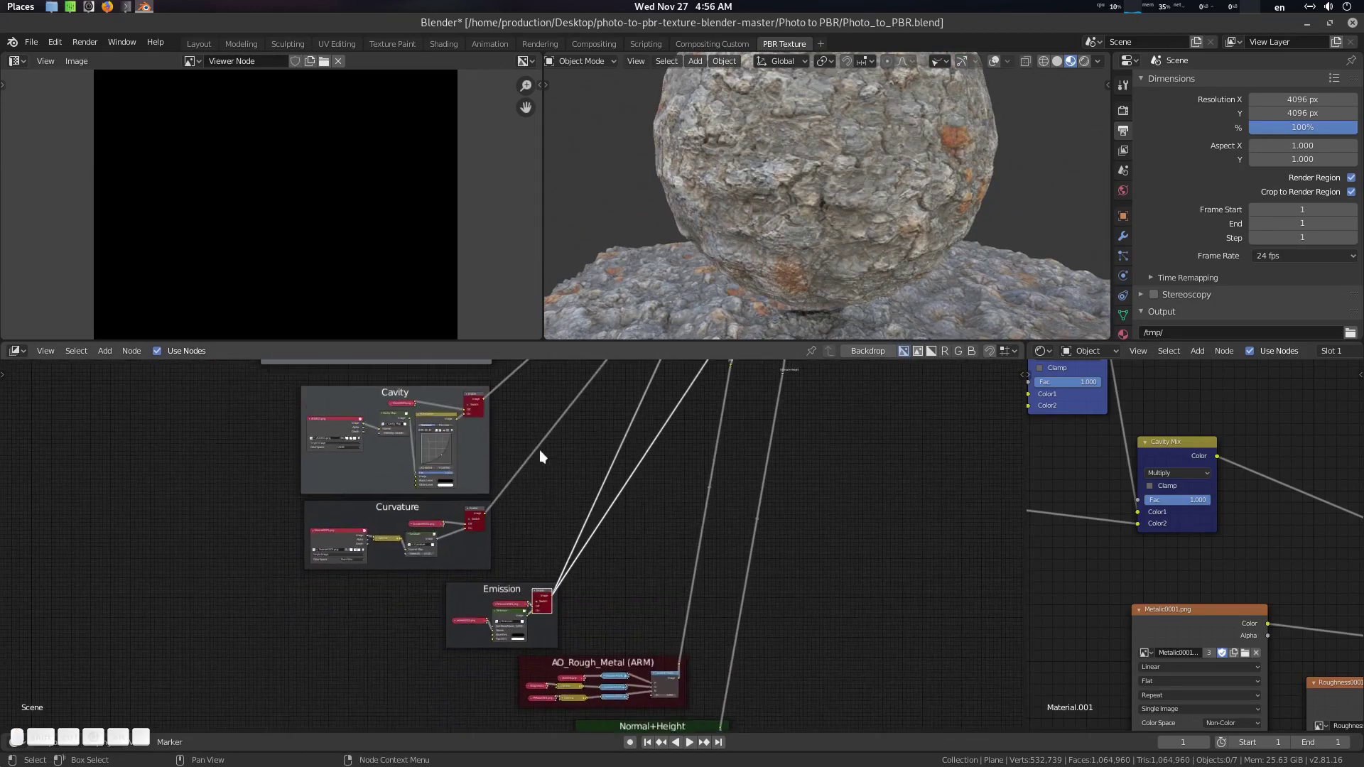
{"action": "middle_click_drag", "start_coordinate": [893, 243], "coordinate": [931, 210]}
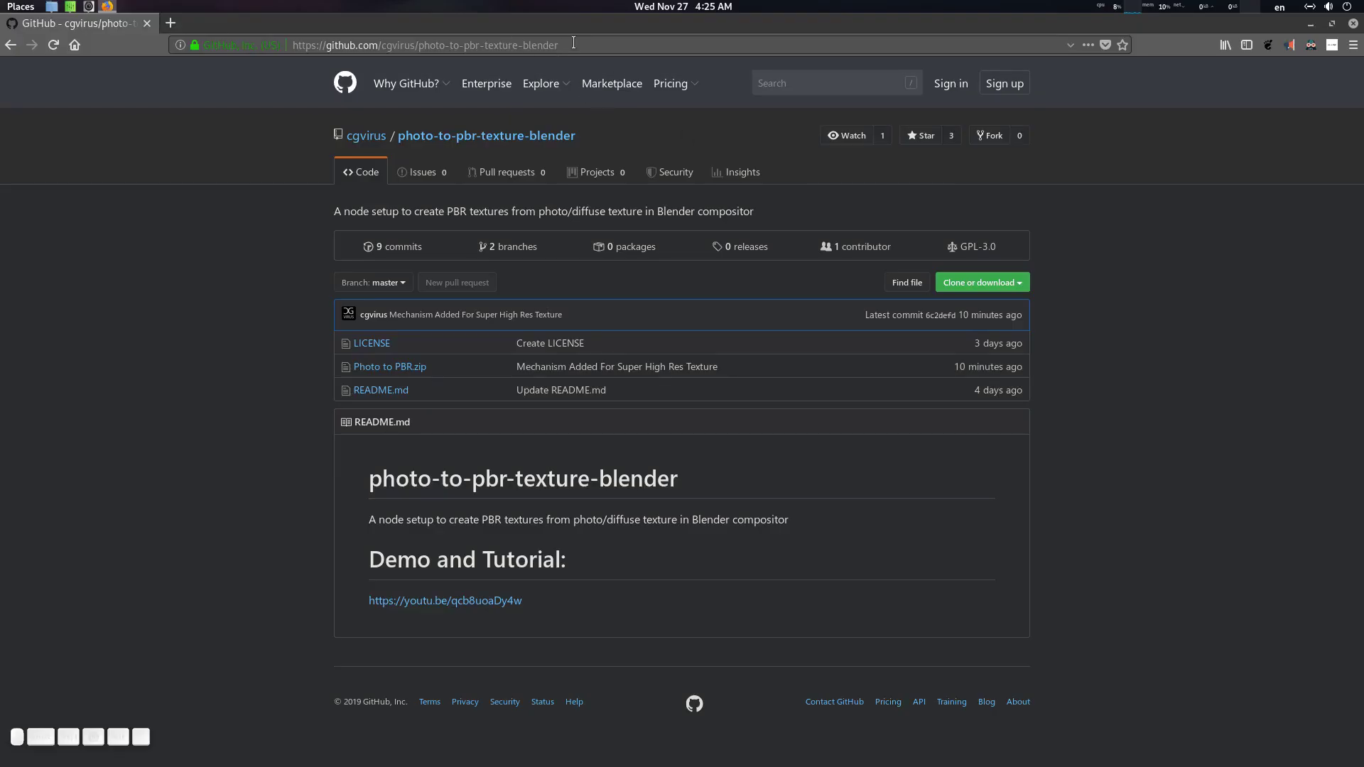
In Firefox, download the photo-to-pbr-texture-blender repository from GitHub as a ZIP archive and save the file
{"action": "left_click", "coordinate": [1031, 283]}
{"action": "left_click", "coordinate": [1031, 281]}
{"action": "left_click", "coordinate": [1023, 283]}
{"action": "left_click", "coordinate": [903, 401]}
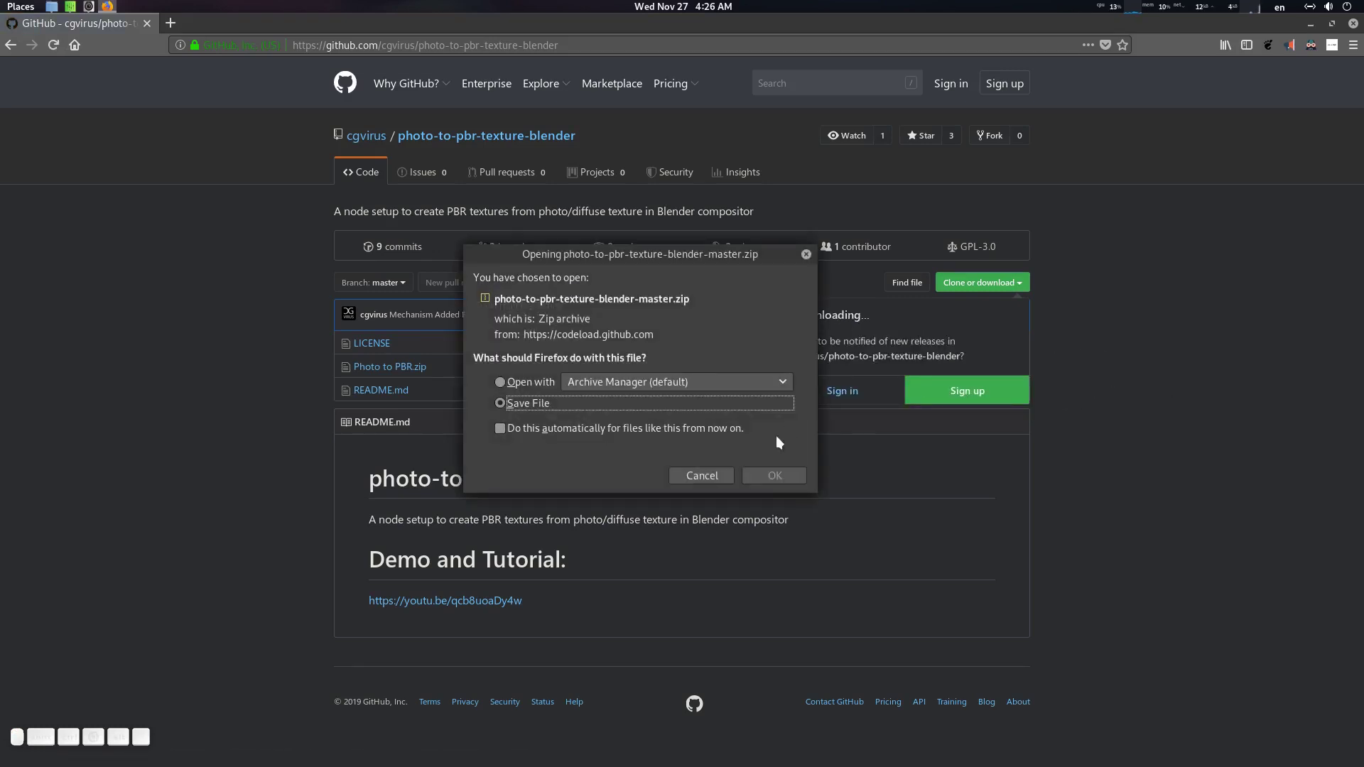
{"action": "left_click", "coordinate": [776, 477]}
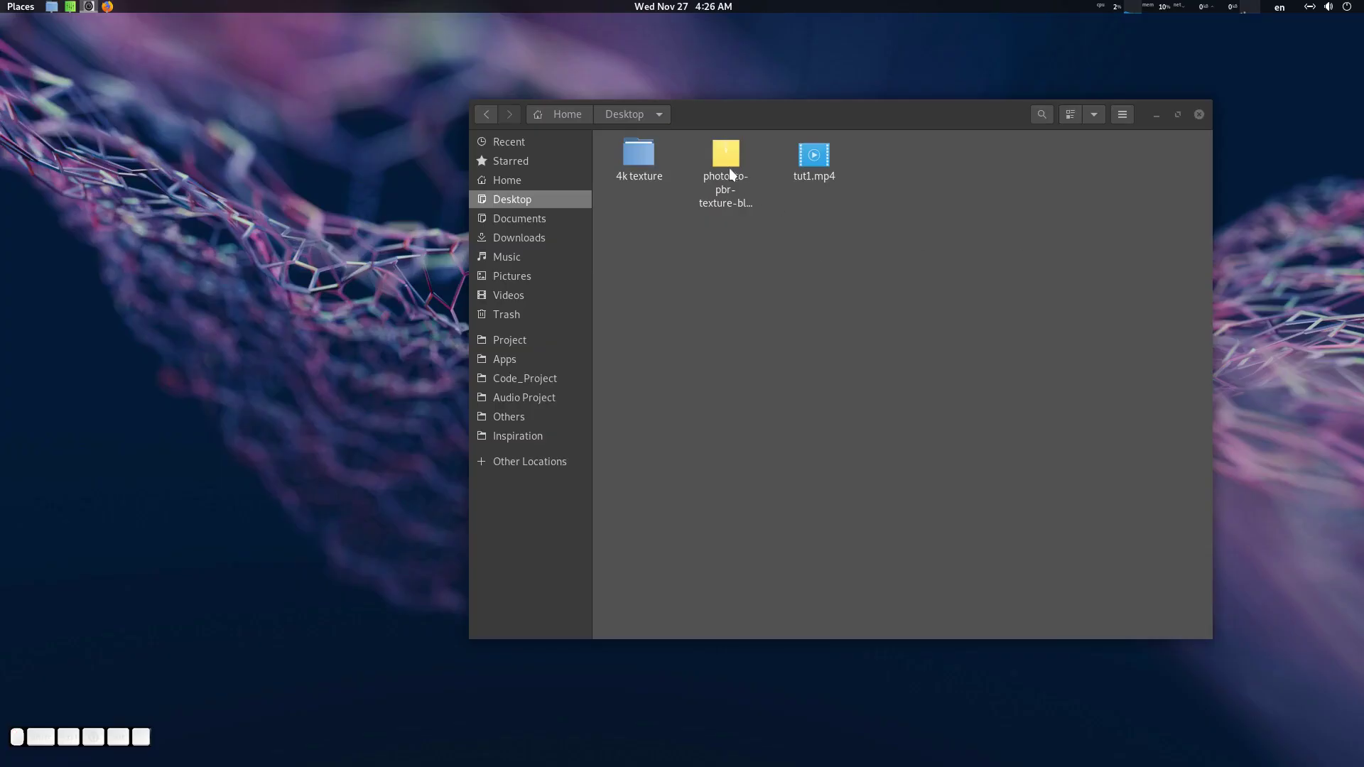
In the file manager, extract photo-to-pbr-texture-blender-master.zip on the Desktop and open the extracted folder
{"action": "right_click", "coordinate": [730, 168]}
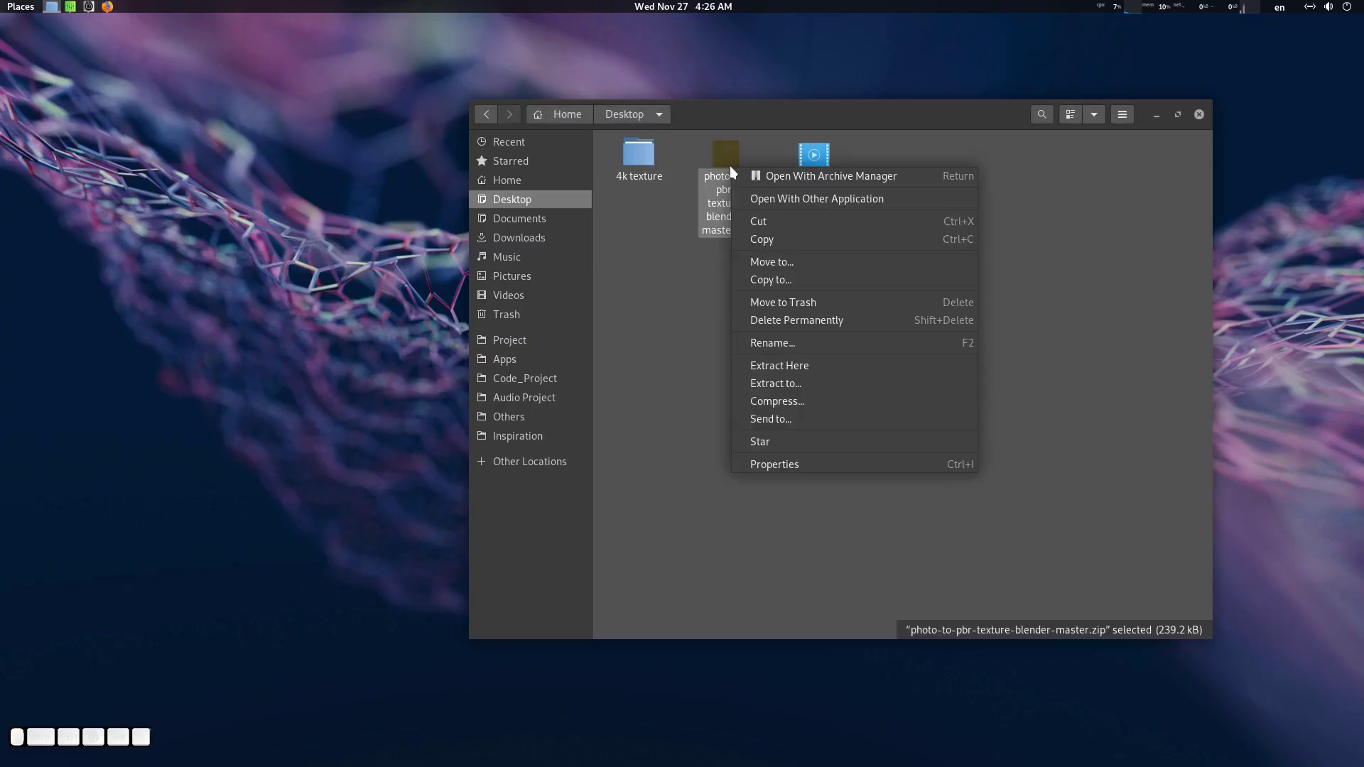
{"action": "left_click", "coordinate": [808, 364]}
{"action": "double_click", "coordinate": [716, 189]}
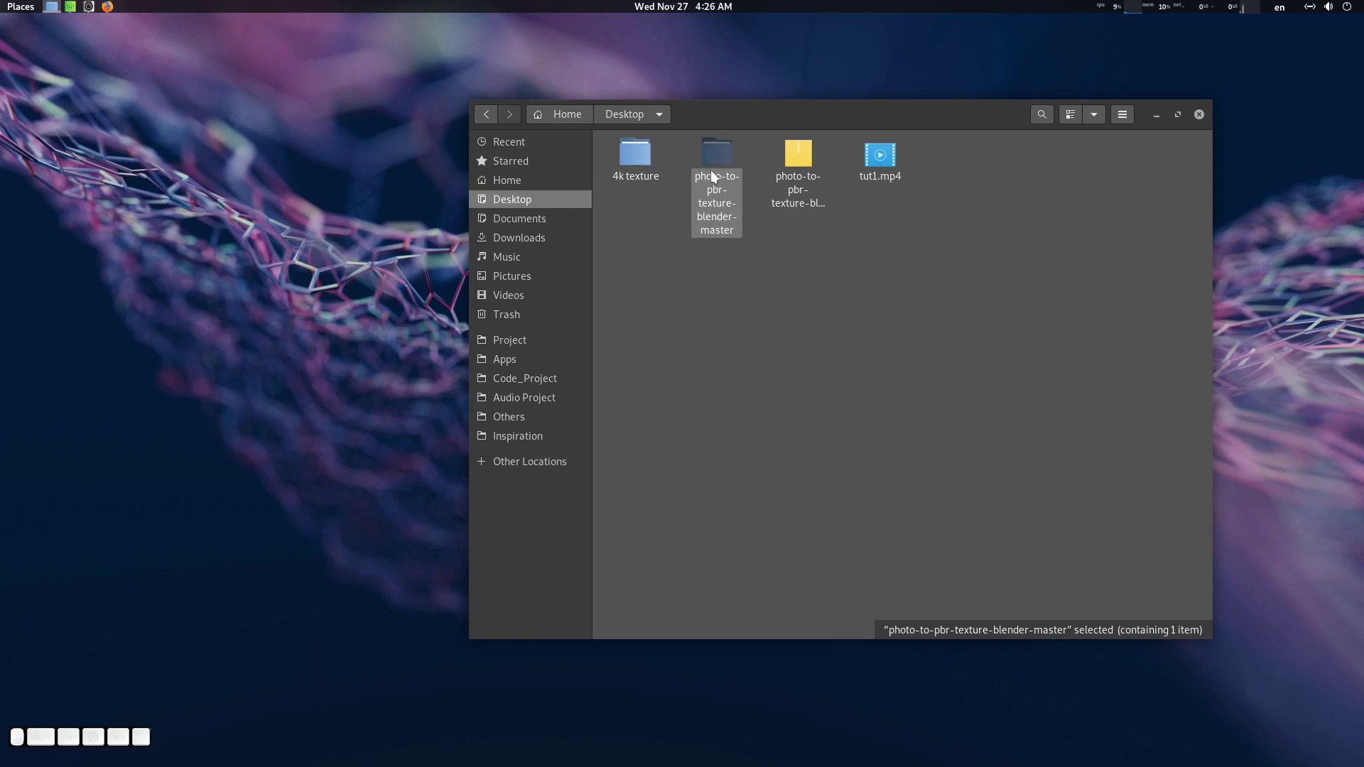
Extract Photo to PBR.zip in place, open the Photo to PBR folder, and check its TEXTURE subfolder
{"action": "right_click", "coordinate": [719, 169]}
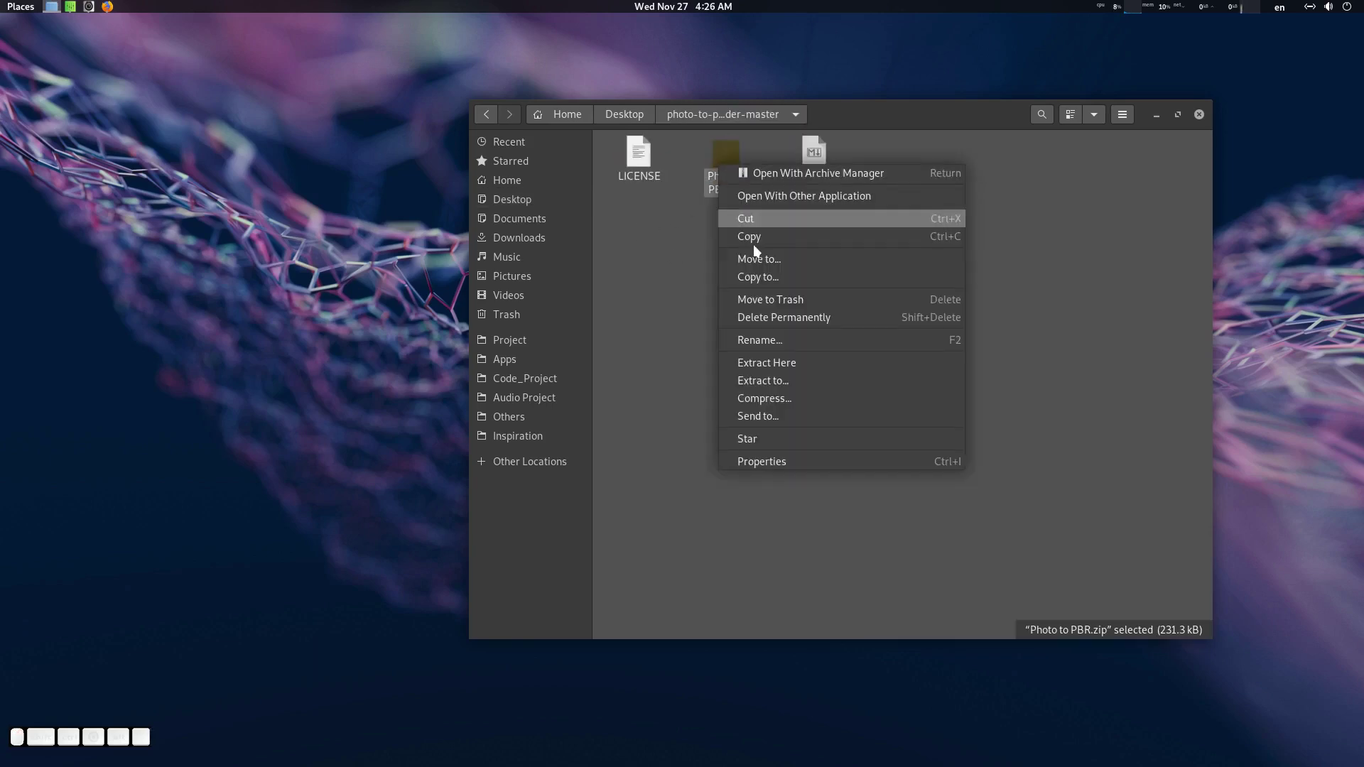
{"action": "left_click", "coordinate": [782, 360]}
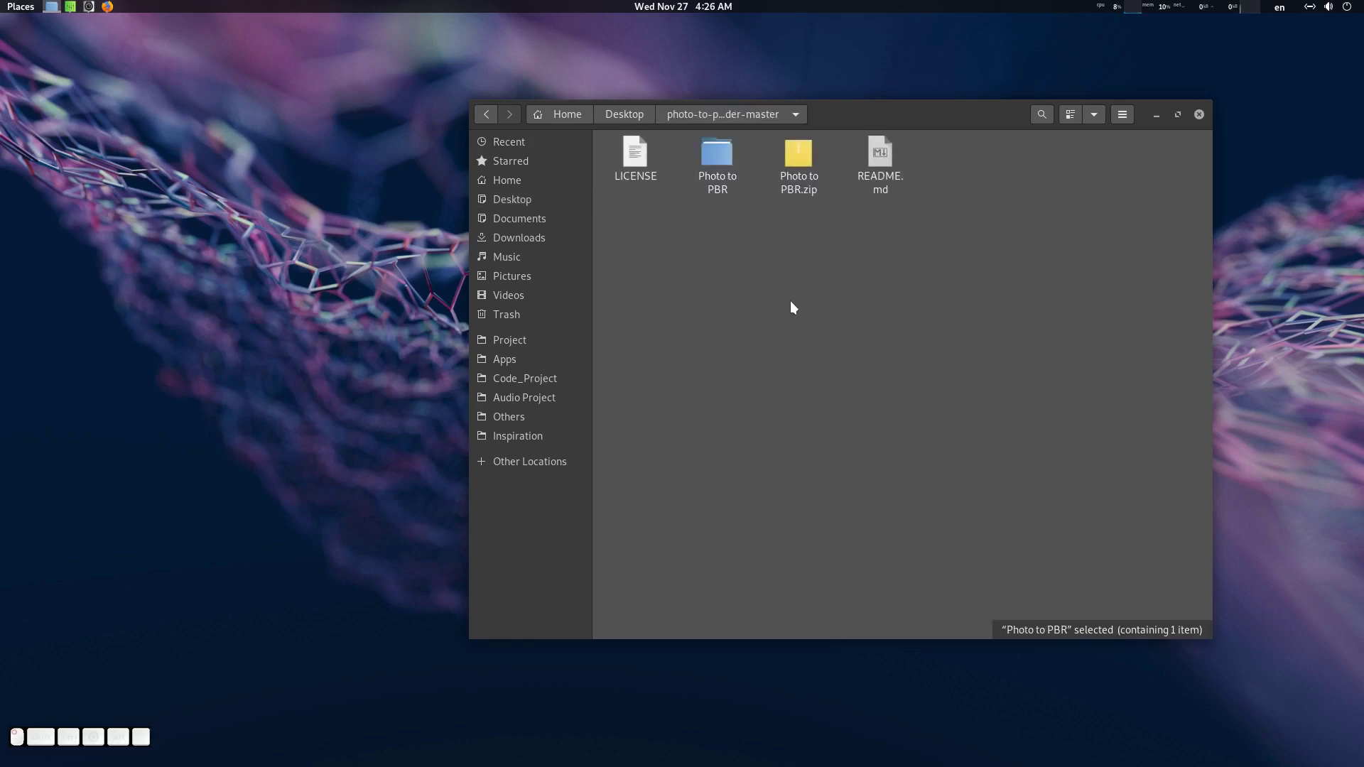
{"action": "double_click", "coordinate": [719, 162]}
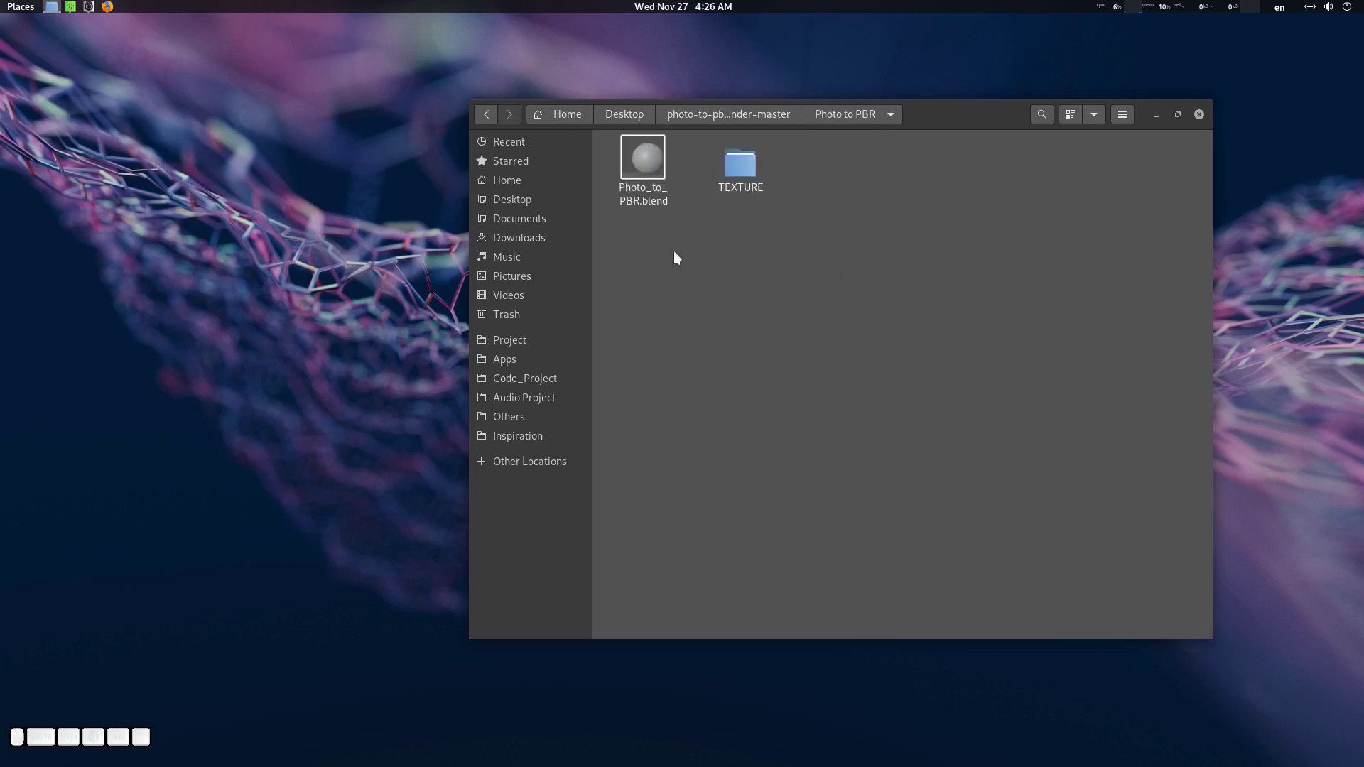
{"action": "left_click", "coordinate": [671, 167]}
{"action": "left_click_drag", "start_coordinate": [927, 111], "coordinate": [1066, 104]}
{"action": "double_click", "coordinate": [792, 169]}
{"action": "left_click", "coordinate": [906, 116]}
Launch Blender and open Photo_to_PBR.blend in it from the file manager
{"action": "mouse_move", "coordinate": [681, 748]}
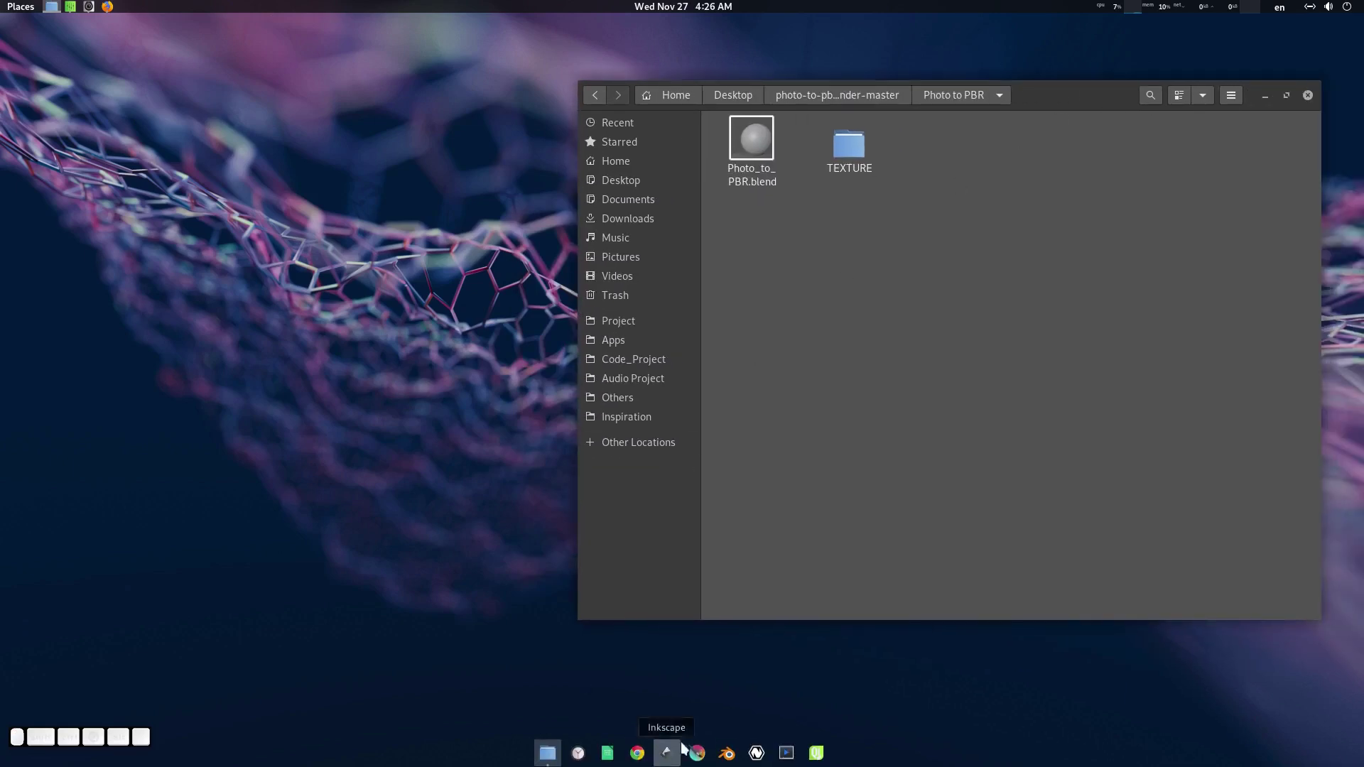
{"action": "left_click", "coordinate": [726, 752]}
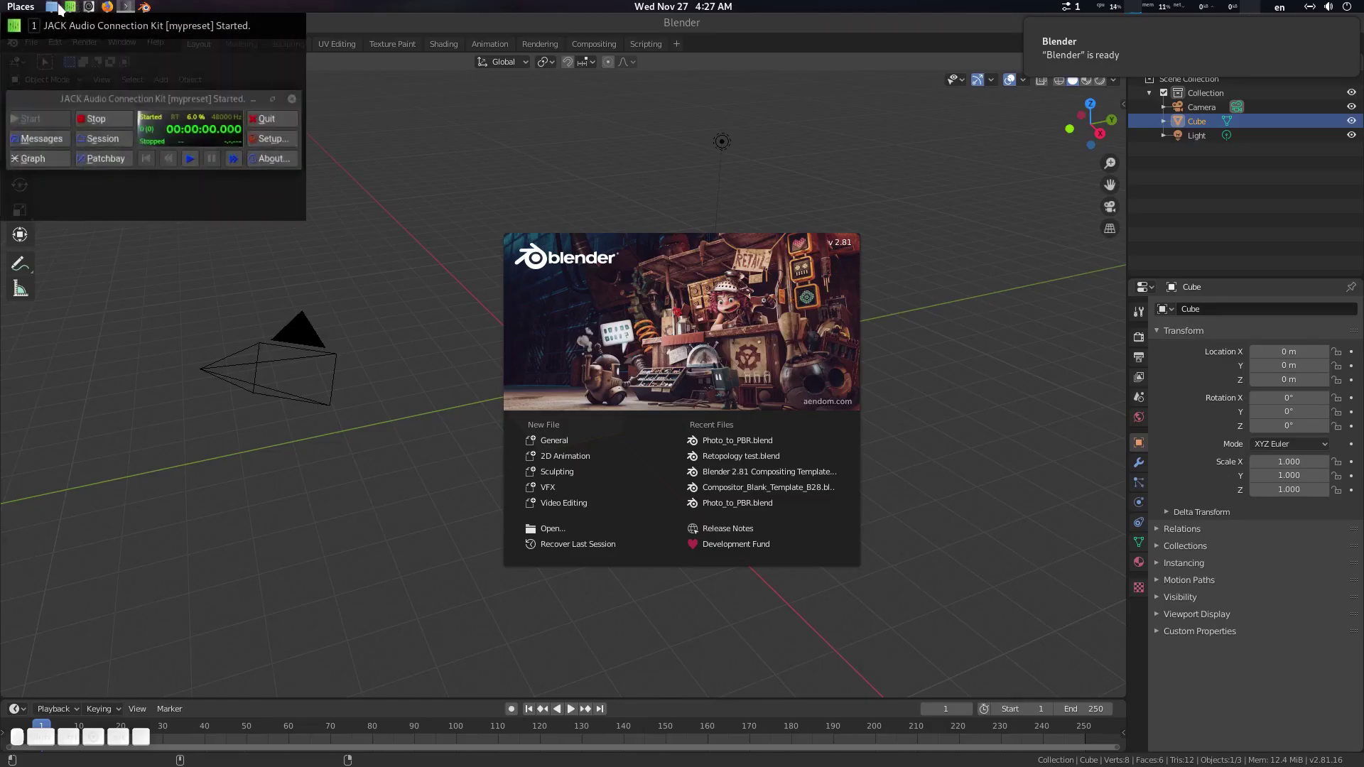
{"action": "left_click", "coordinate": [52, 8]}
{"action": "left_click_drag", "start_coordinate": [752, 140], "coordinate": [275, 181]}
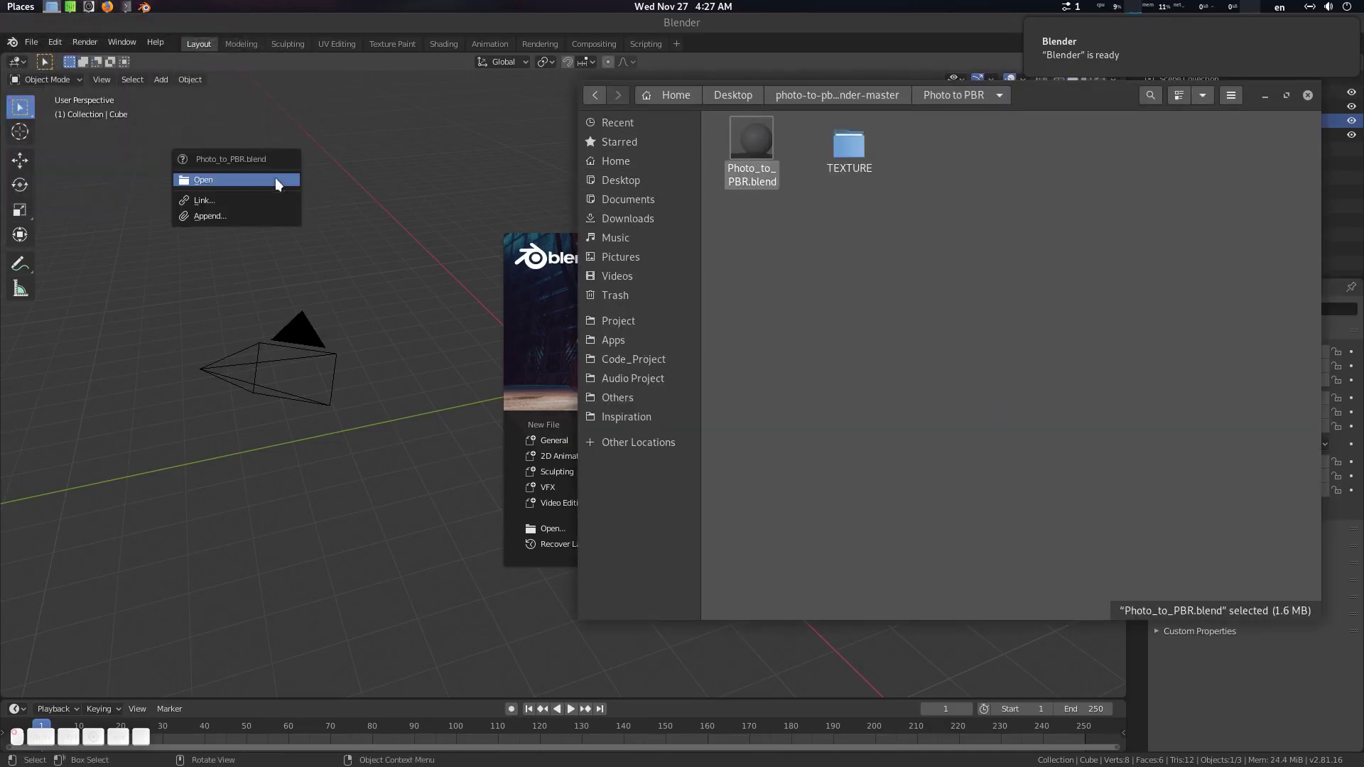
{"action": "left_click", "coordinate": [283, 180]}
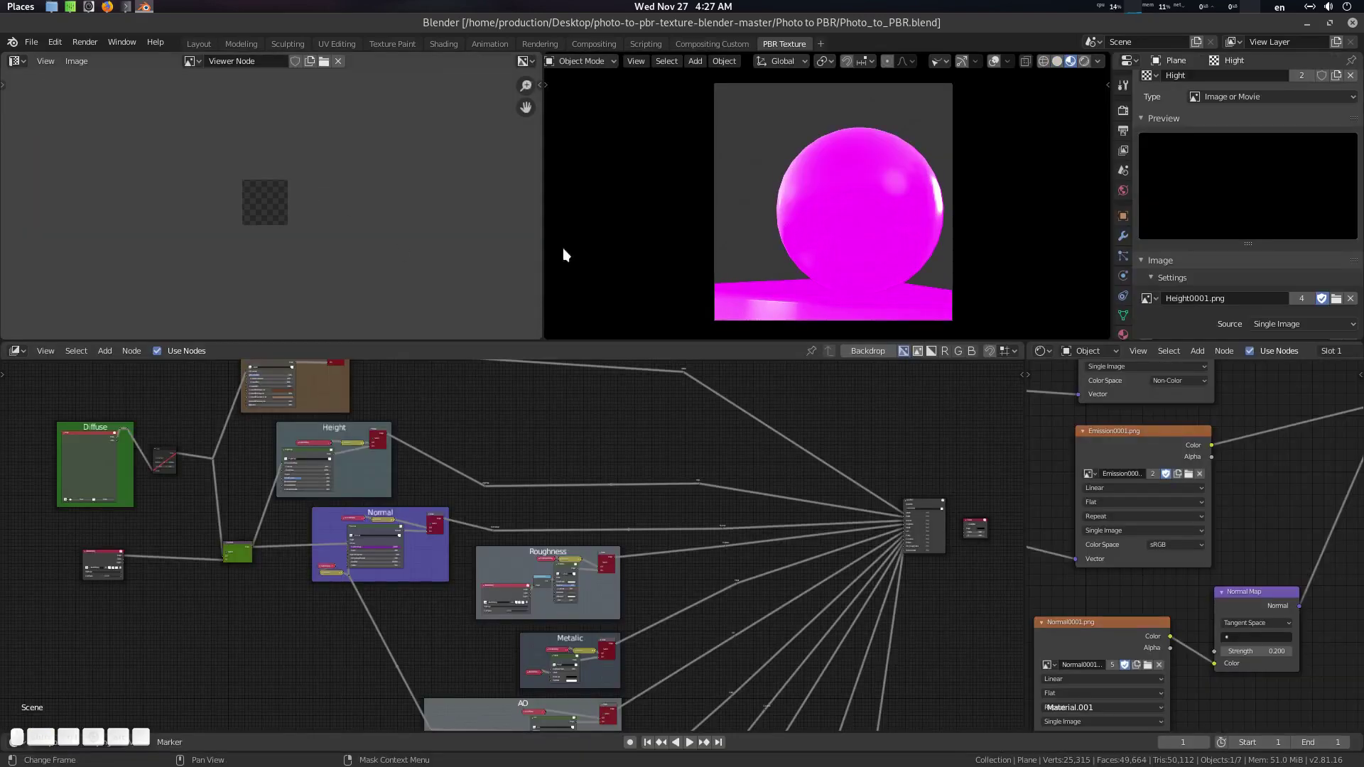
Load the bark photo Bark06_col.jpg from the file manager into Blender's image editor
{"action": "middle_click_drag", "start_coordinate": [510, 462], "coordinate": [520, 476]}
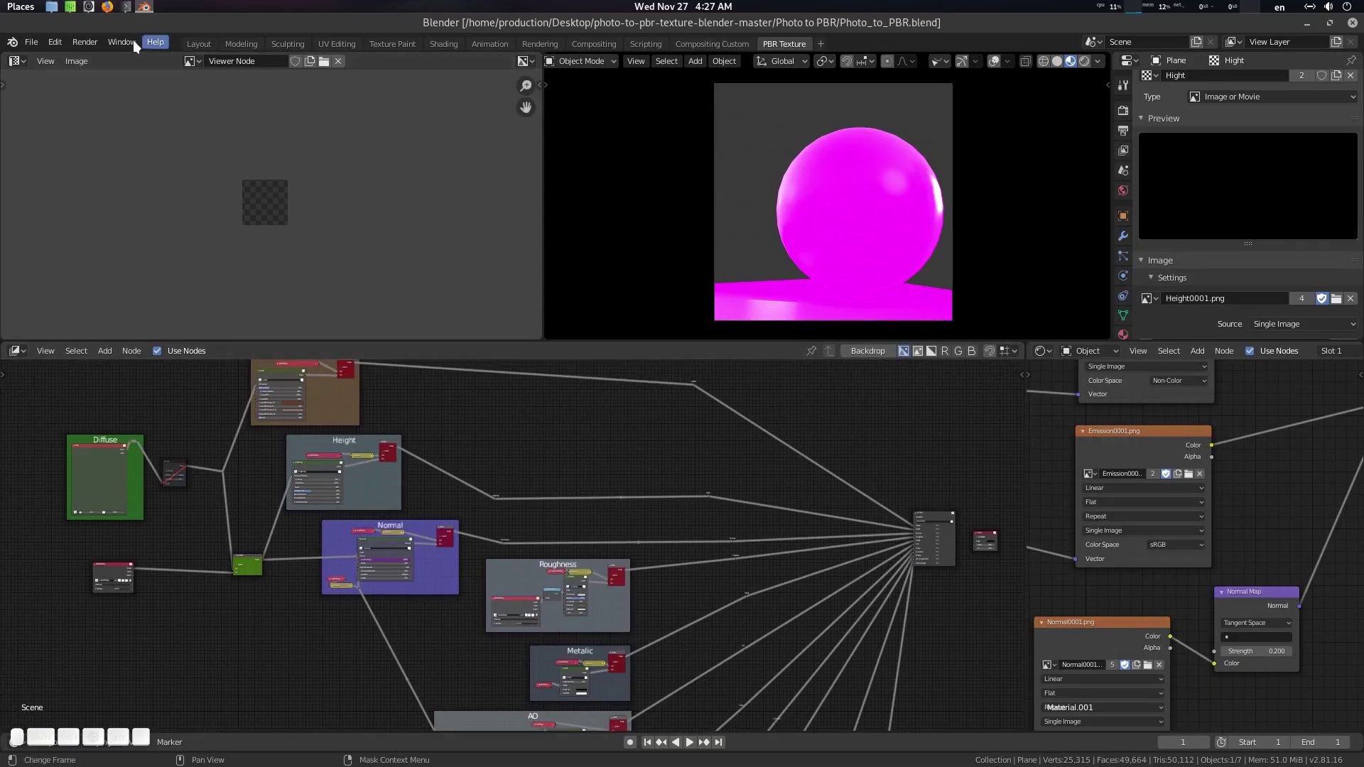
{"action": "left_click", "coordinate": [52, 9]}
{"action": "left_click_drag", "start_coordinate": [1036, 98], "coordinate": [1363, 284]}
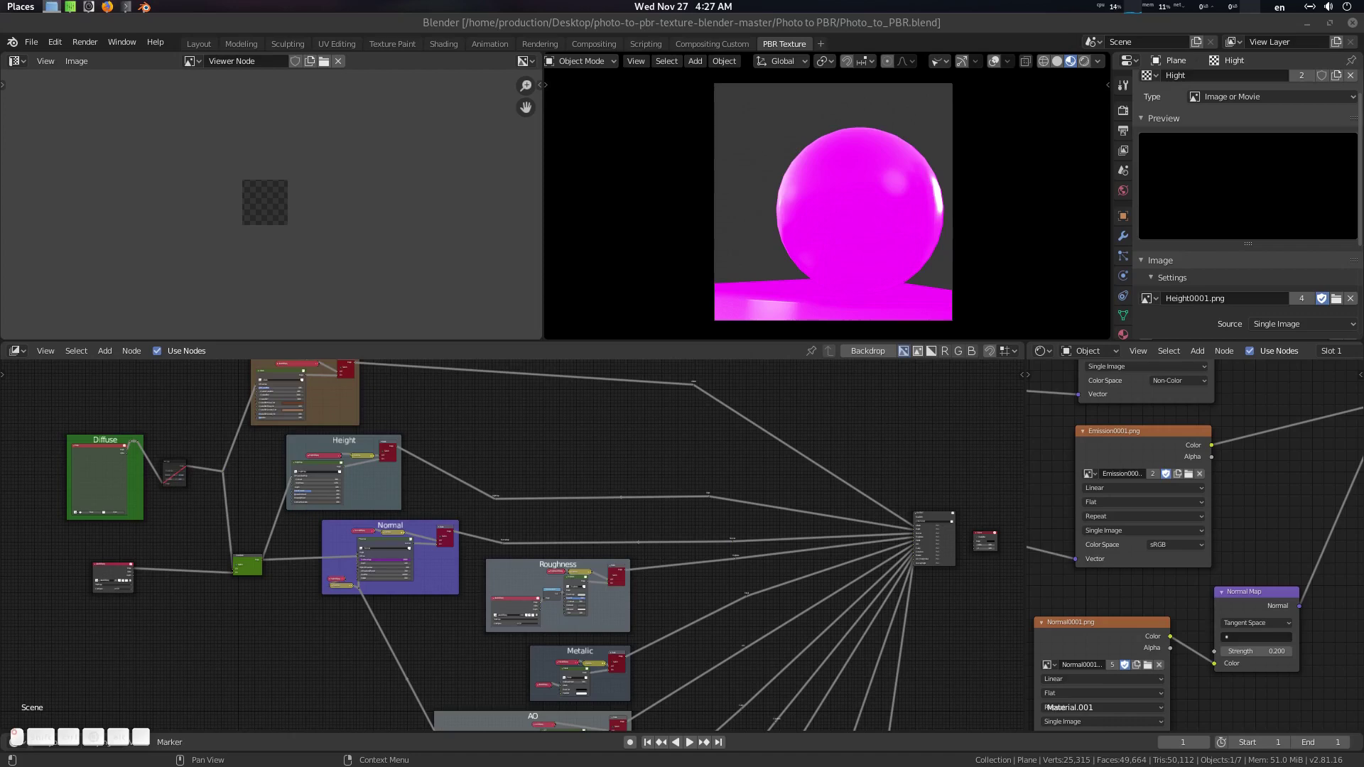
{"action": "left_click_drag", "start_coordinate": [1363, 404], "coordinate": [237, 148]}
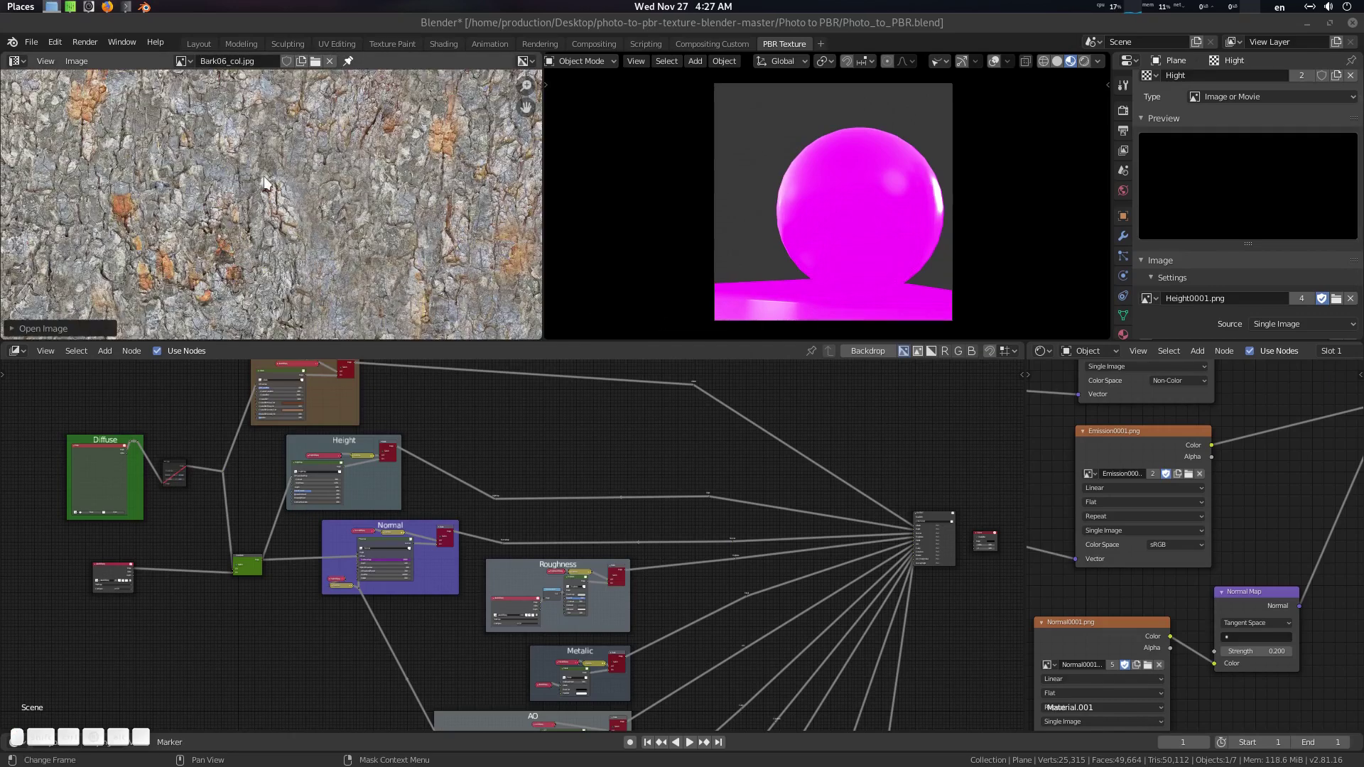
Check the pixel dimensions of the loaded bark image in its image properties, and hide the sidebar again
{"action": "scroll", "coordinate": [306, 182], "scroll_direction": "down", "scroll_amount": 5}
{"action": "scroll", "coordinate": [306, 182], "scroll_direction": "up", "scroll_amount": 2}
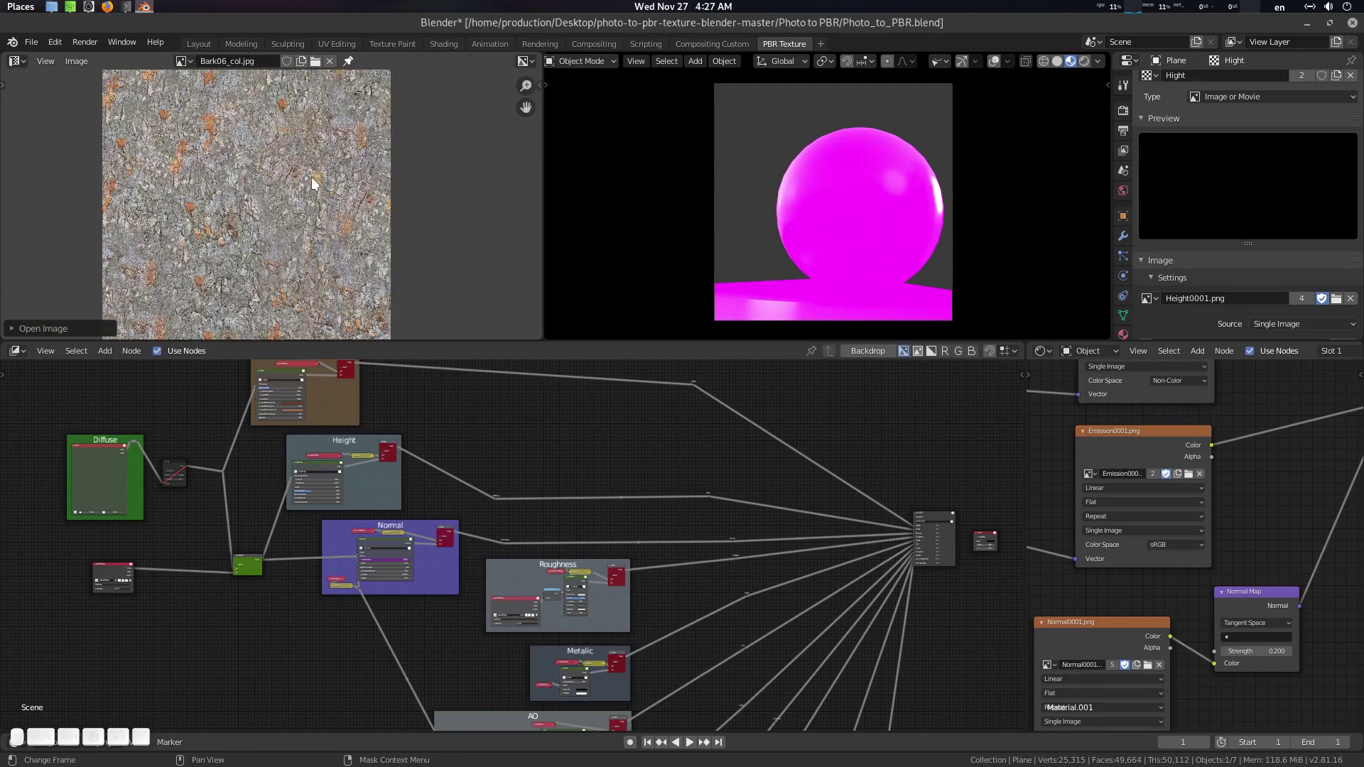
{"action": "key", "text": "n"}
{"action": "left_click", "coordinate": [533, 86]}
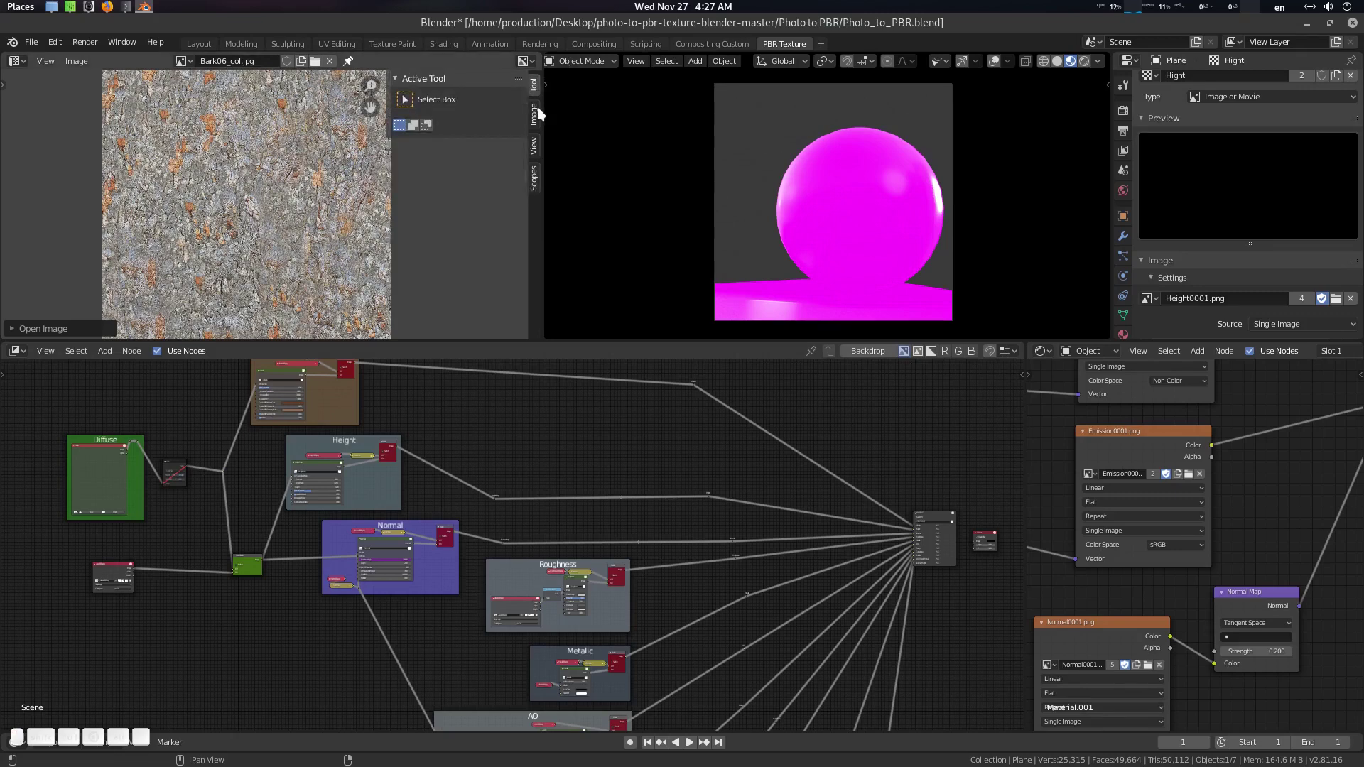
{"action": "left_click", "coordinate": [533, 115]}
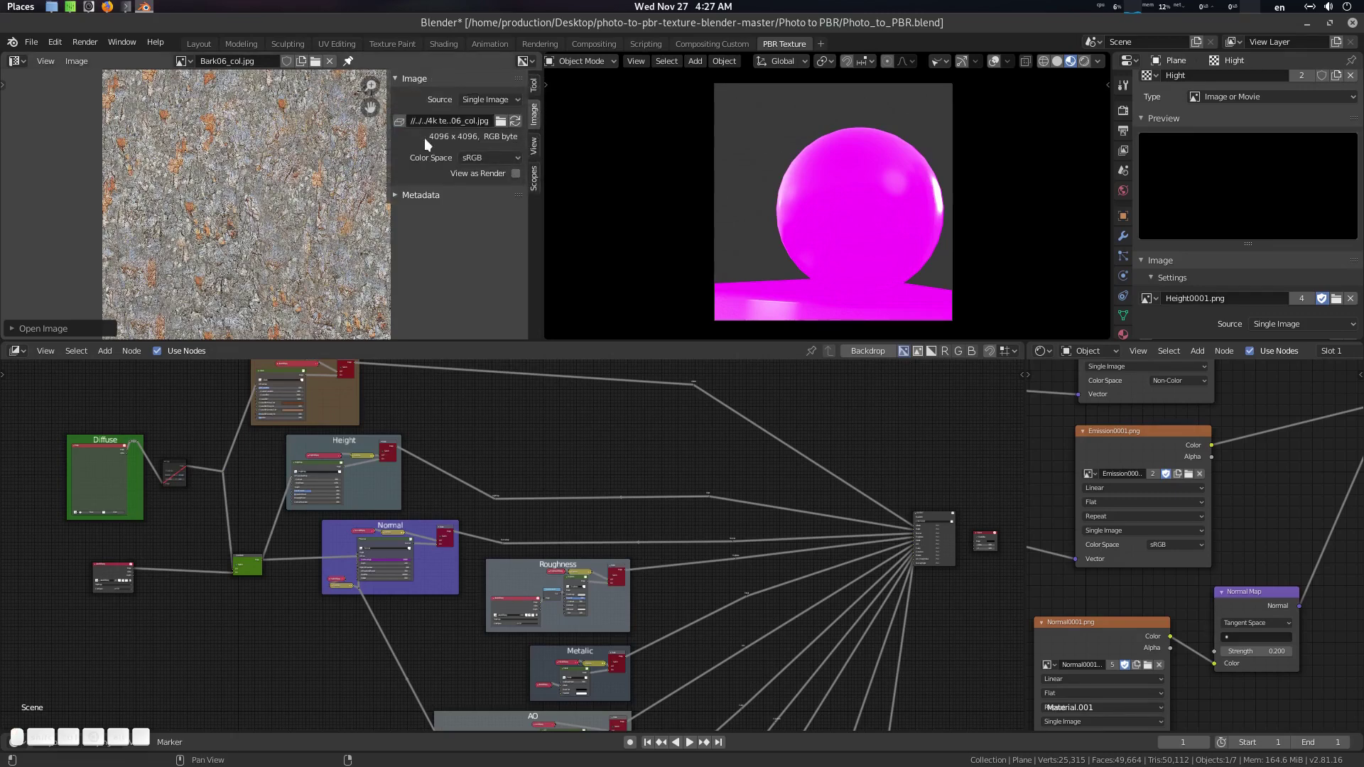
{"action": "left_click", "coordinate": [534, 86]}
{"action": "key", "text": "n"}
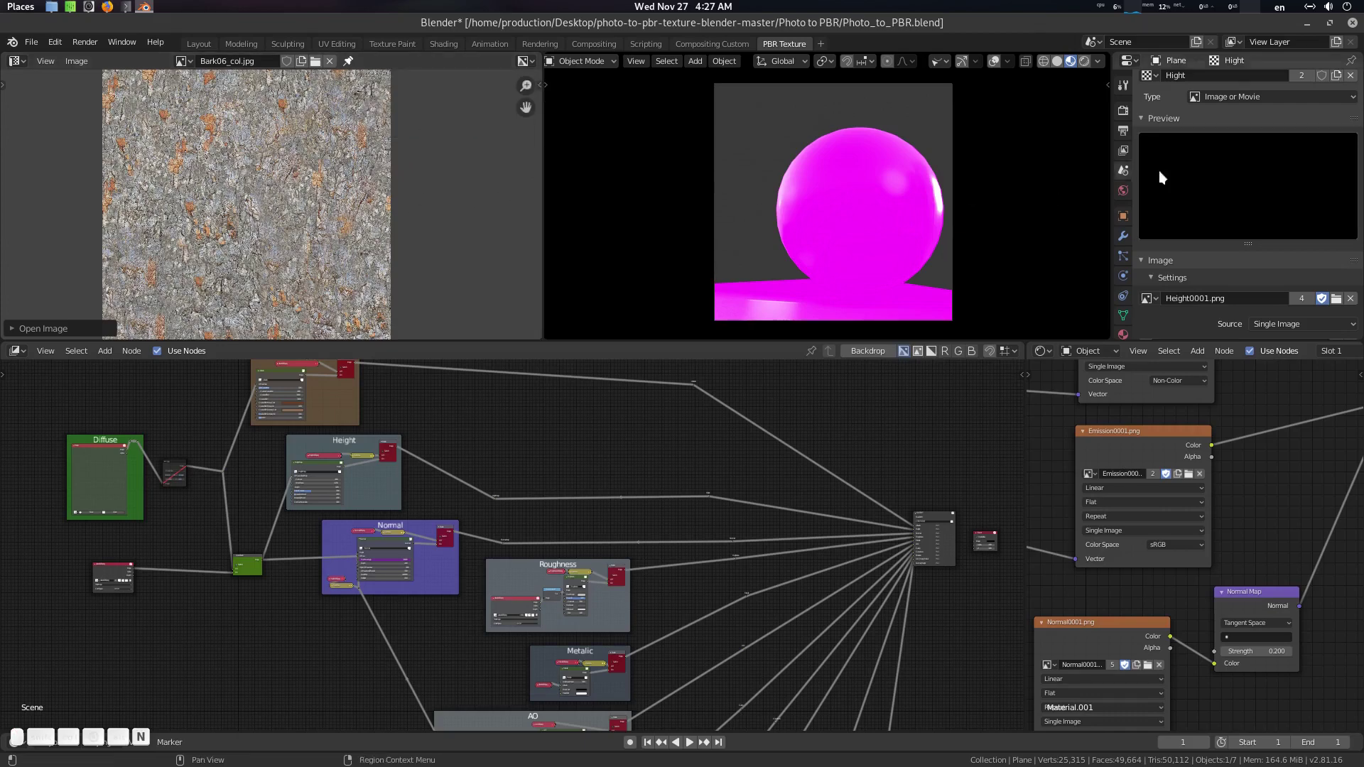
Review the scene's render settings and look over all the map groups in the compositor node tree
{"action": "left_click", "coordinate": [1122, 111]}
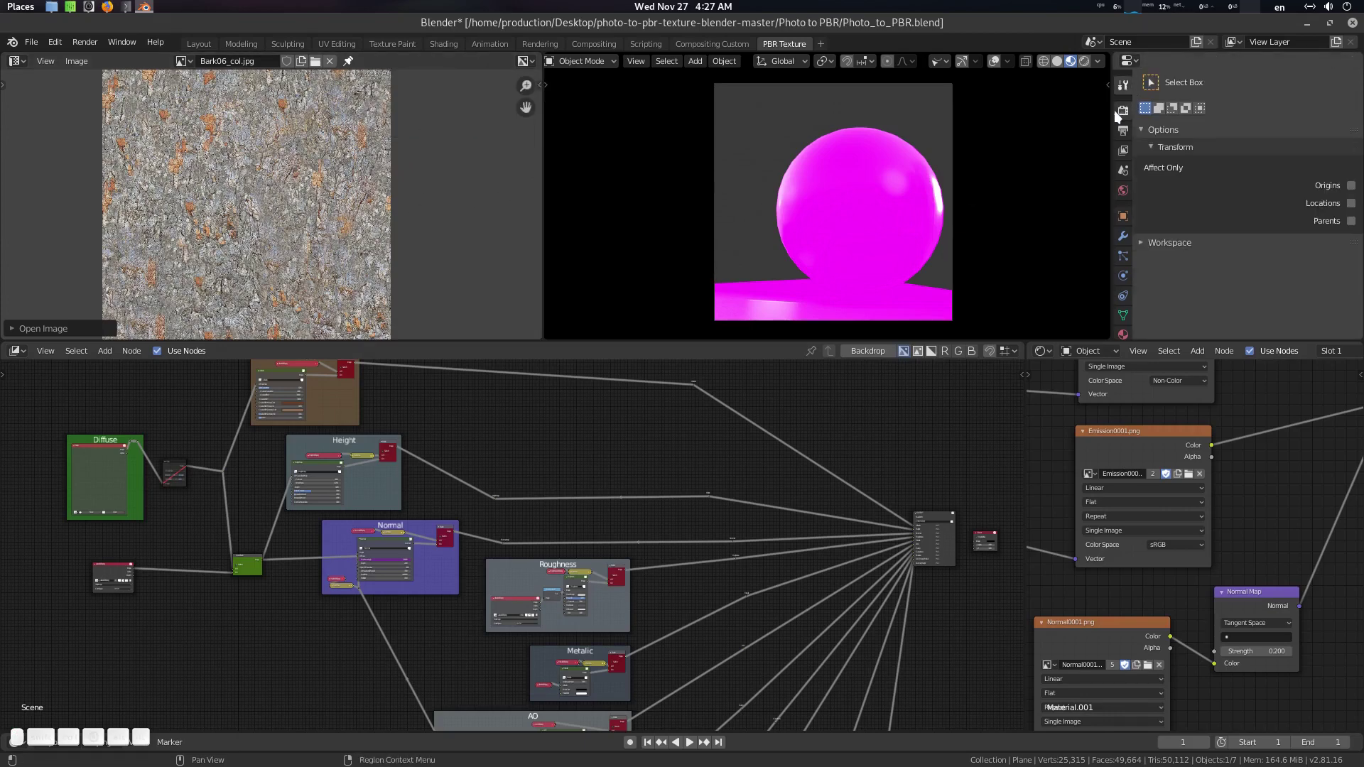
{"action": "scroll", "coordinate": [821, 501], "scroll_direction": "down", "scroll_amount": 5}
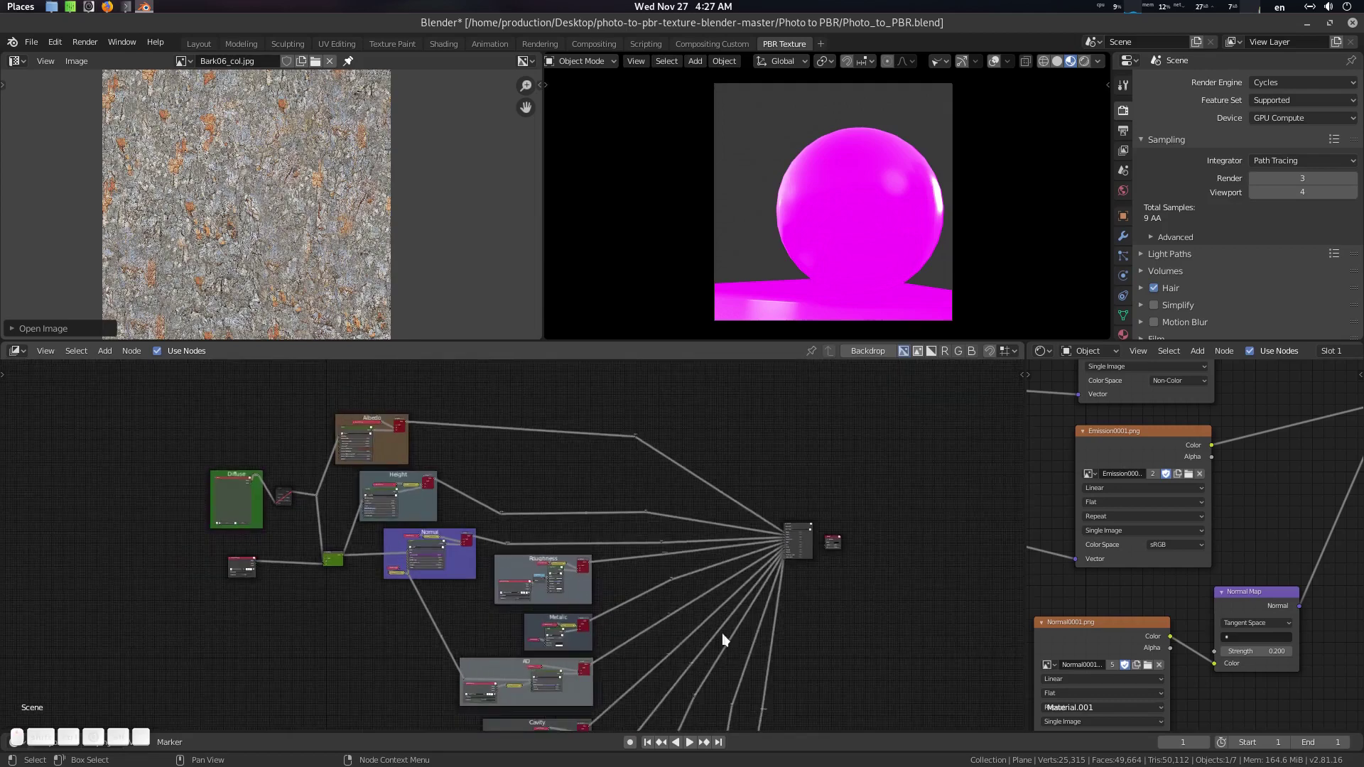
{"action": "middle_click_drag", "start_coordinate": [722, 633], "coordinate": [680, 411]}
{"action": "middle_click_drag", "start_coordinate": [593, 604], "coordinate": [588, 506]}
{"action": "scroll", "coordinate": [645, 631], "scroll_direction": "down", "scroll_amount": 4}
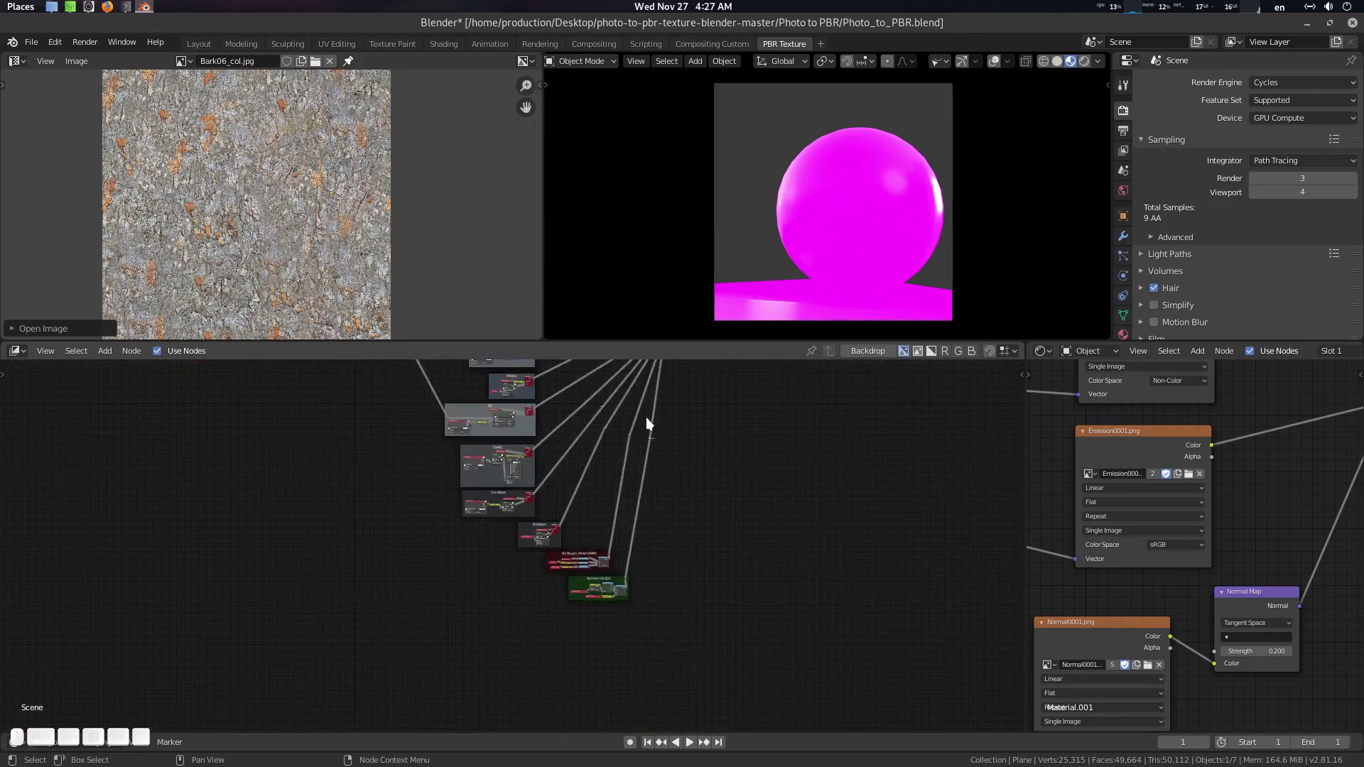
{"action": "middle_click_drag", "start_coordinate": [646, 412], "coordinate": [693, 551]}
{"action": "scroll", "coordinate": [693, 553], "scroll_direction": "up", "scroll_amount": 8}
{"action": "scroll", "coordinate": [757, 485], "scroll_direction": "up", "scroll_amount": 1, "text": "shift"}
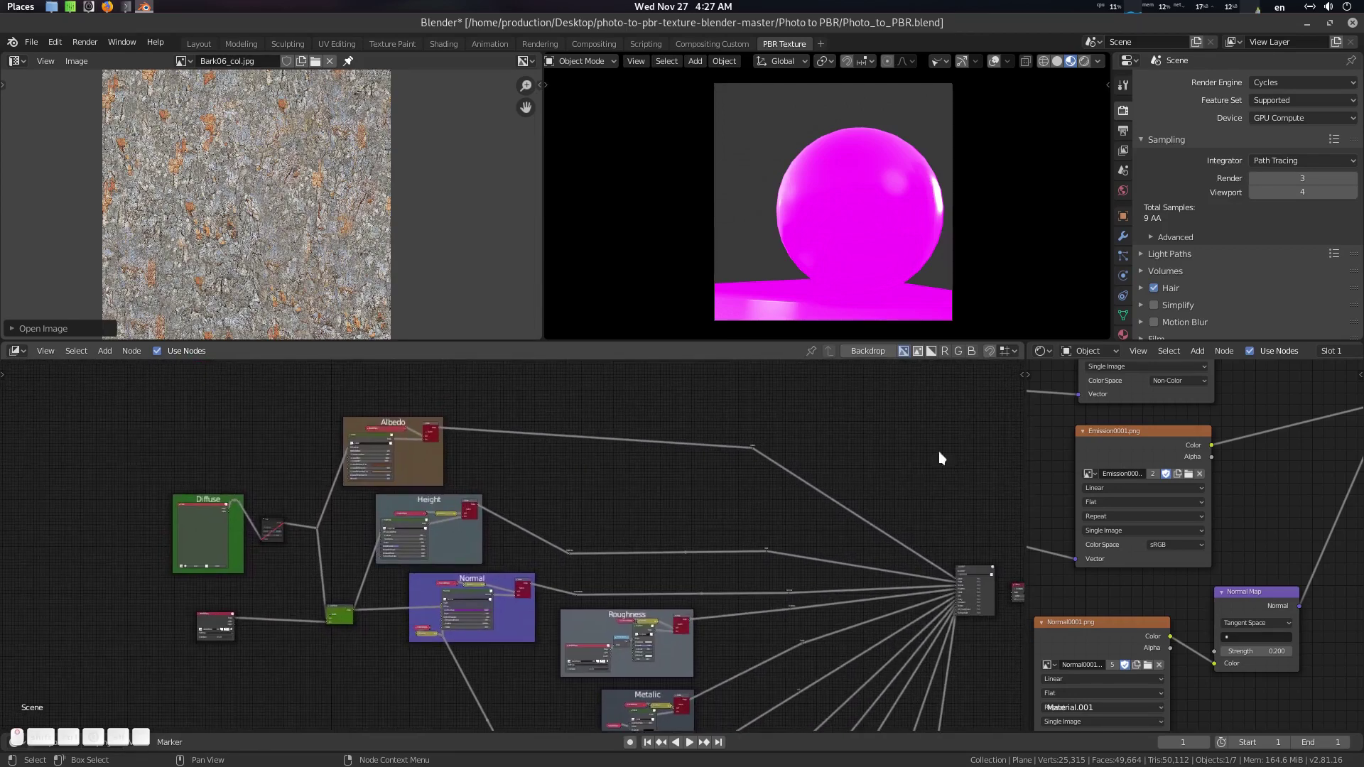
Set the output render resolution to 4096 px in both X and Y, entering the value as 1024*4
{"action": "left_click", "coordinate": [1123, 130]}
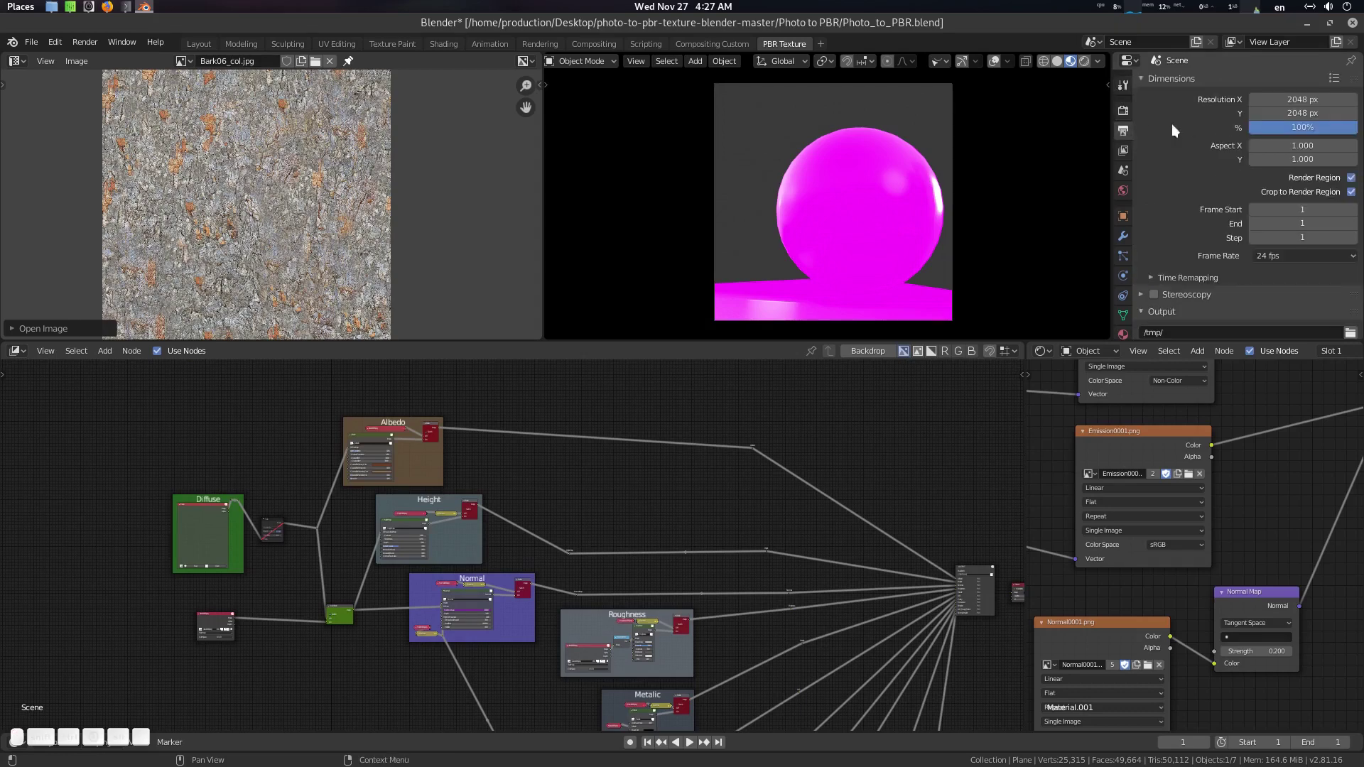
{"action": "scroll", "coordinate": [420, 138], "scroll_direction": "up", "scroll_amount": 1}
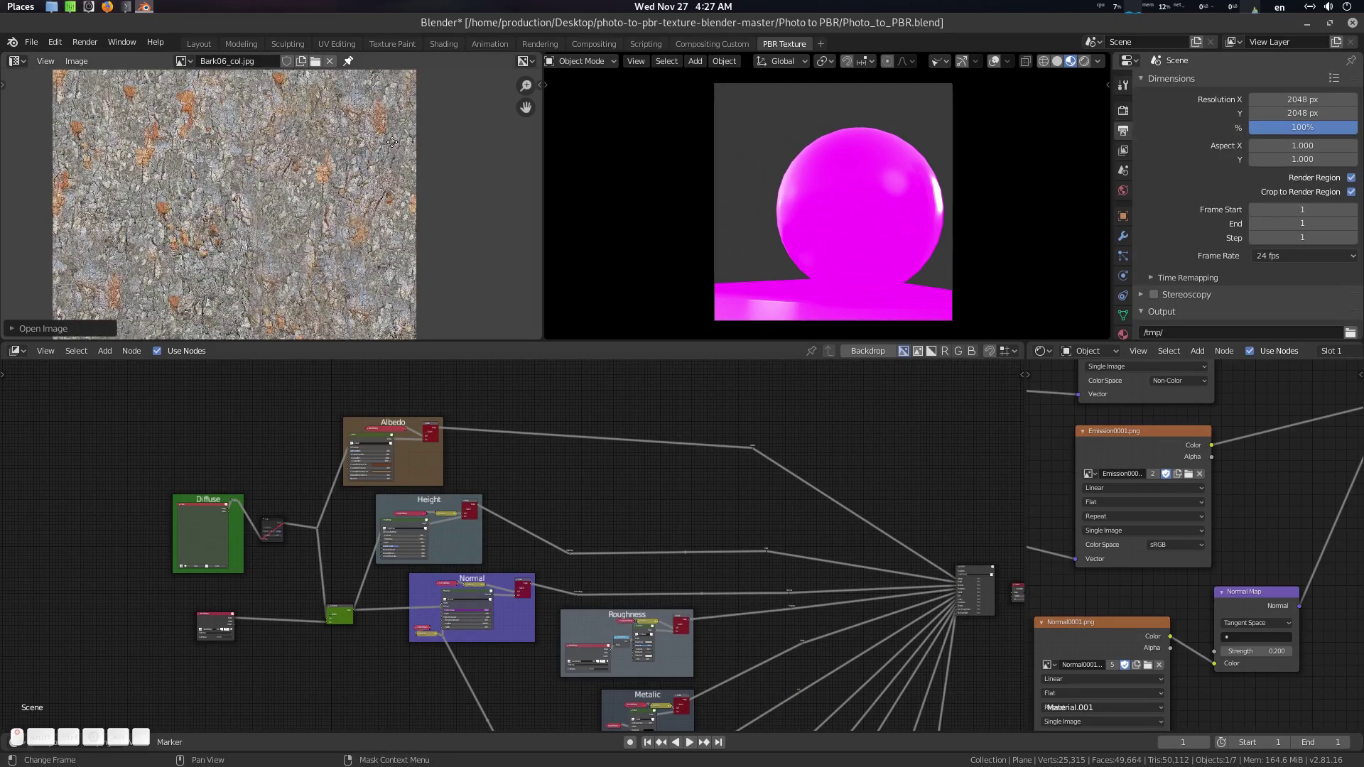
{"action": "left_click", "coordinate": [1295, 99]}
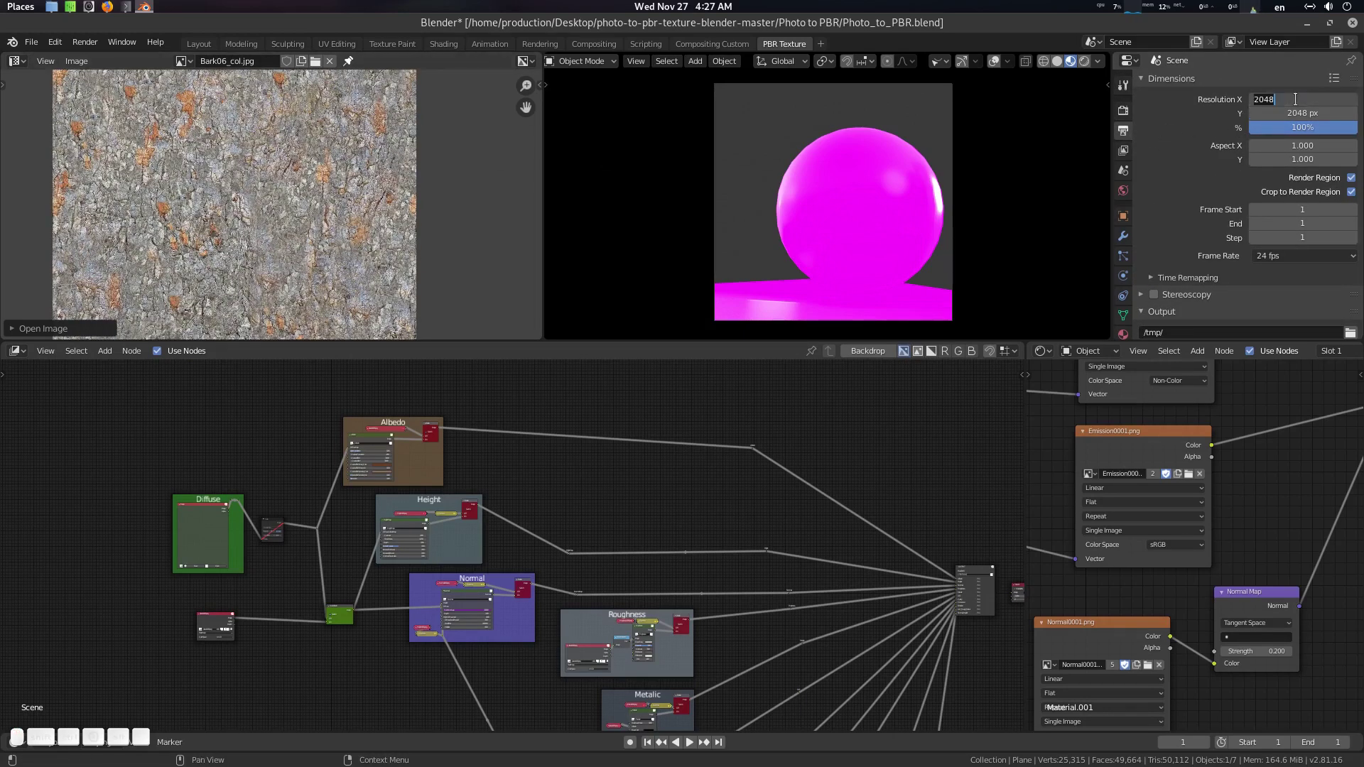
{"action": "type", "text": "10"}
{"action": "key", "text": "Escape"}
{"action": "left_click_drag", "start_coordinate": [1314, 97], "coordinate": [1314, 113]}
{"action": "type", "text": "102"}
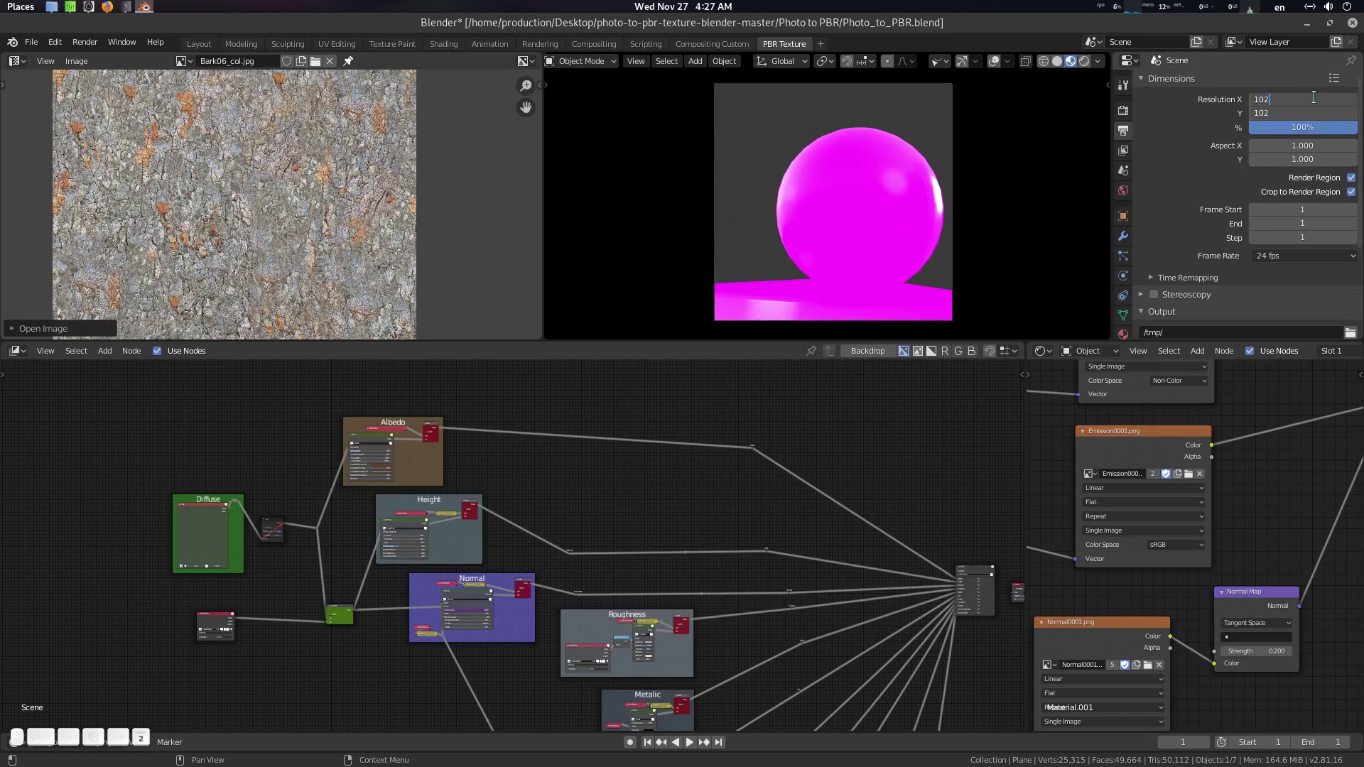
{"action": "type", "text": "4*4"}
{"action": "key", "text": "Return"}
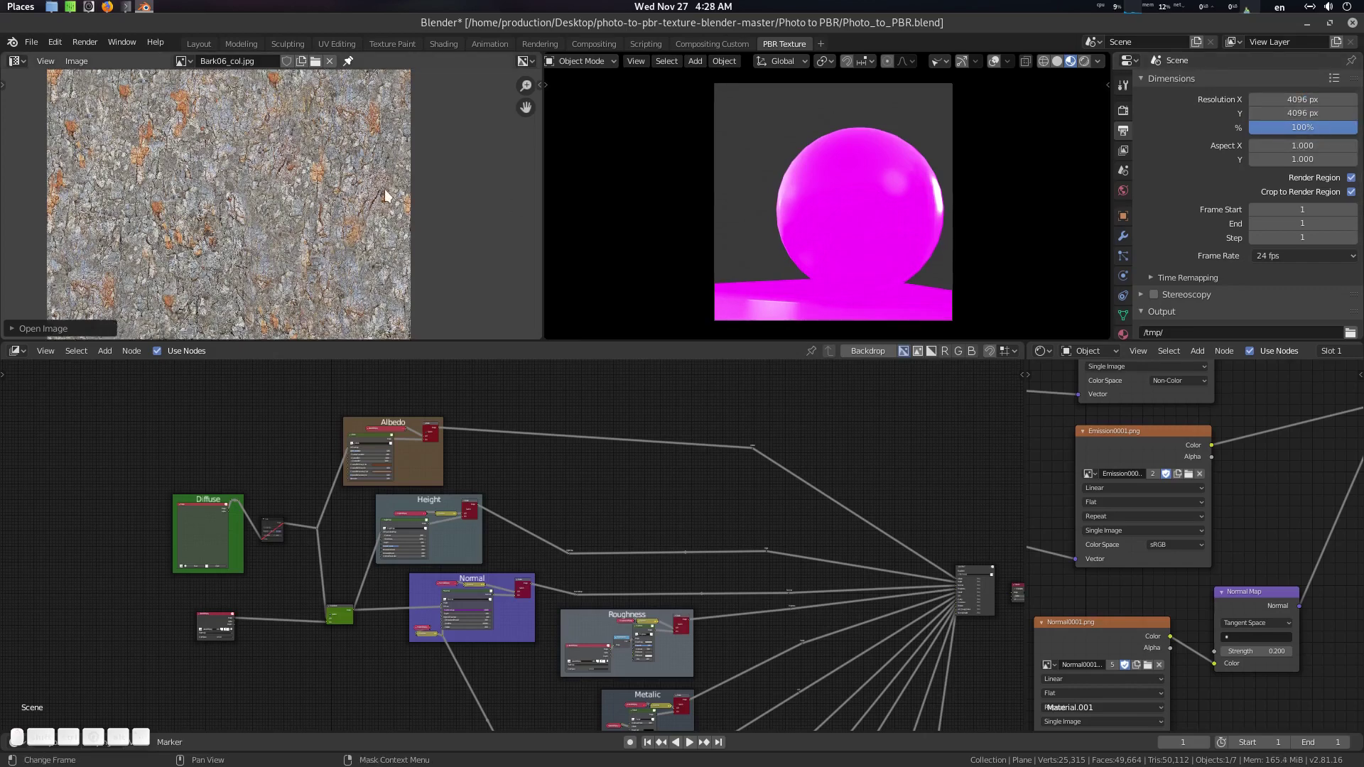
Compare the bark image's pixel dimensions in its image properties with the render resolution, and hide the sidebar again
{"action": "key", "text": "n"}
{"action": "left_click", "coordinate": [534, 113]}
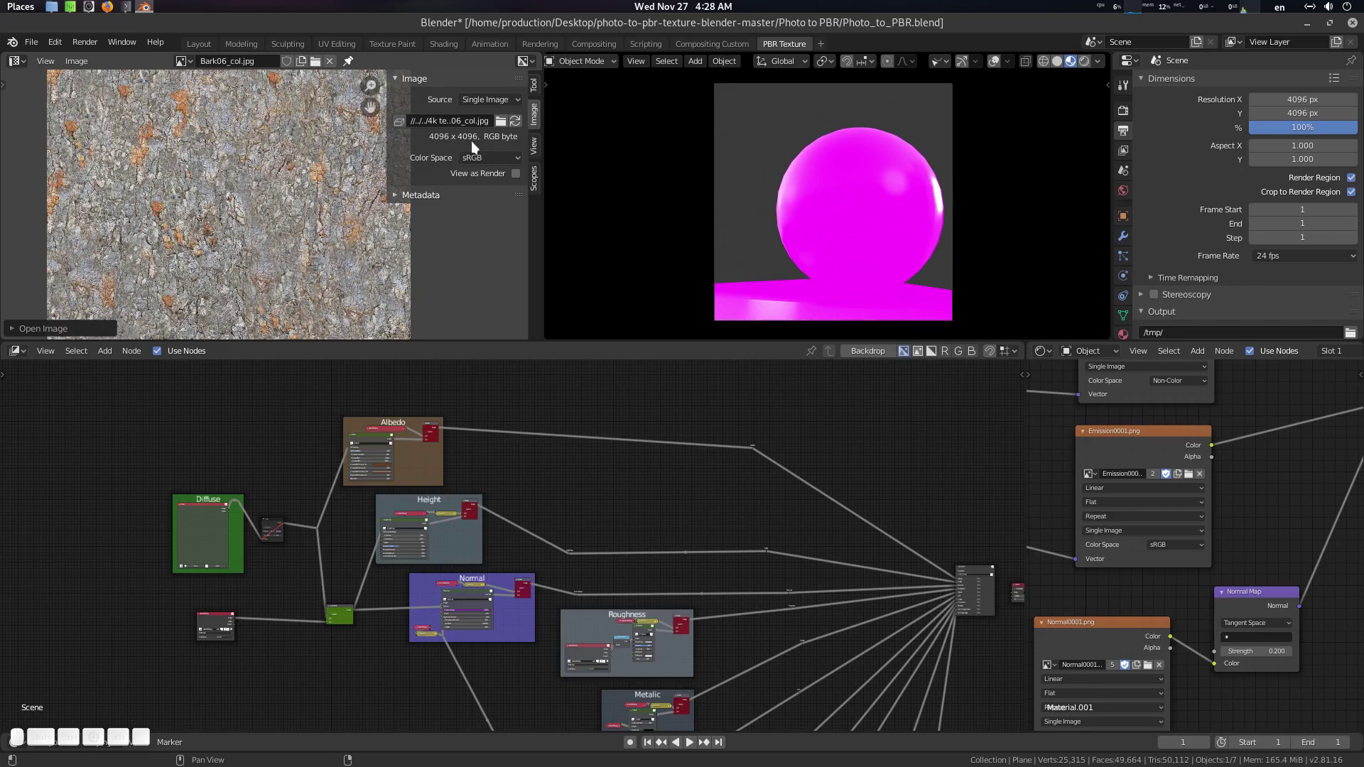
{"action": "key", "text": "n"}
{"action": "scroll", "coordinate": [380, 181], "scroll_direction": "down", "scroll_amount": 6}
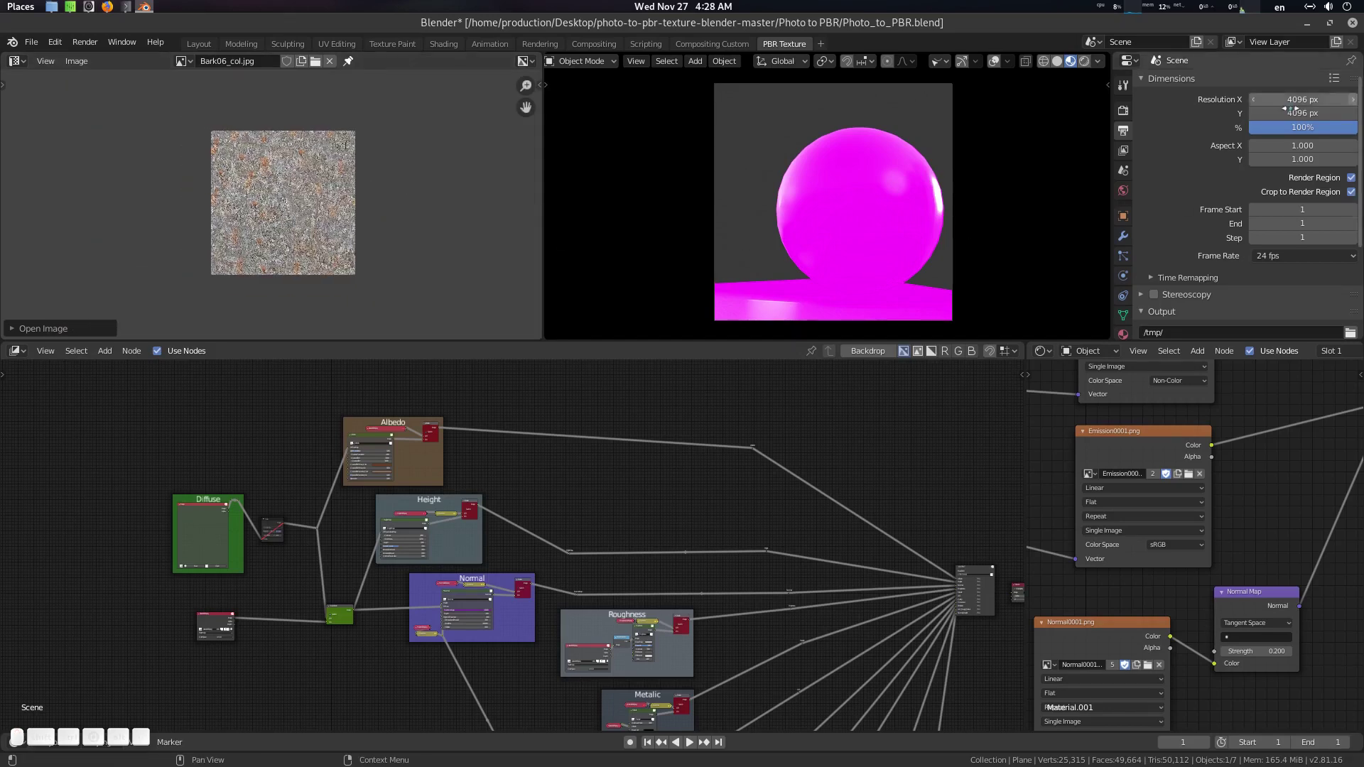
Assign the already loaded Bark06_col.jpg to the image node in the compositor's Diffuse group
{"action": "scroll", "coordinate": [584, 499], "scroll_direction": "up", "scroll_amount": 2}
{"action": "scroll", "coordinate": [594, 500], "scroll_direction": "up", "scroll_amount": 3}
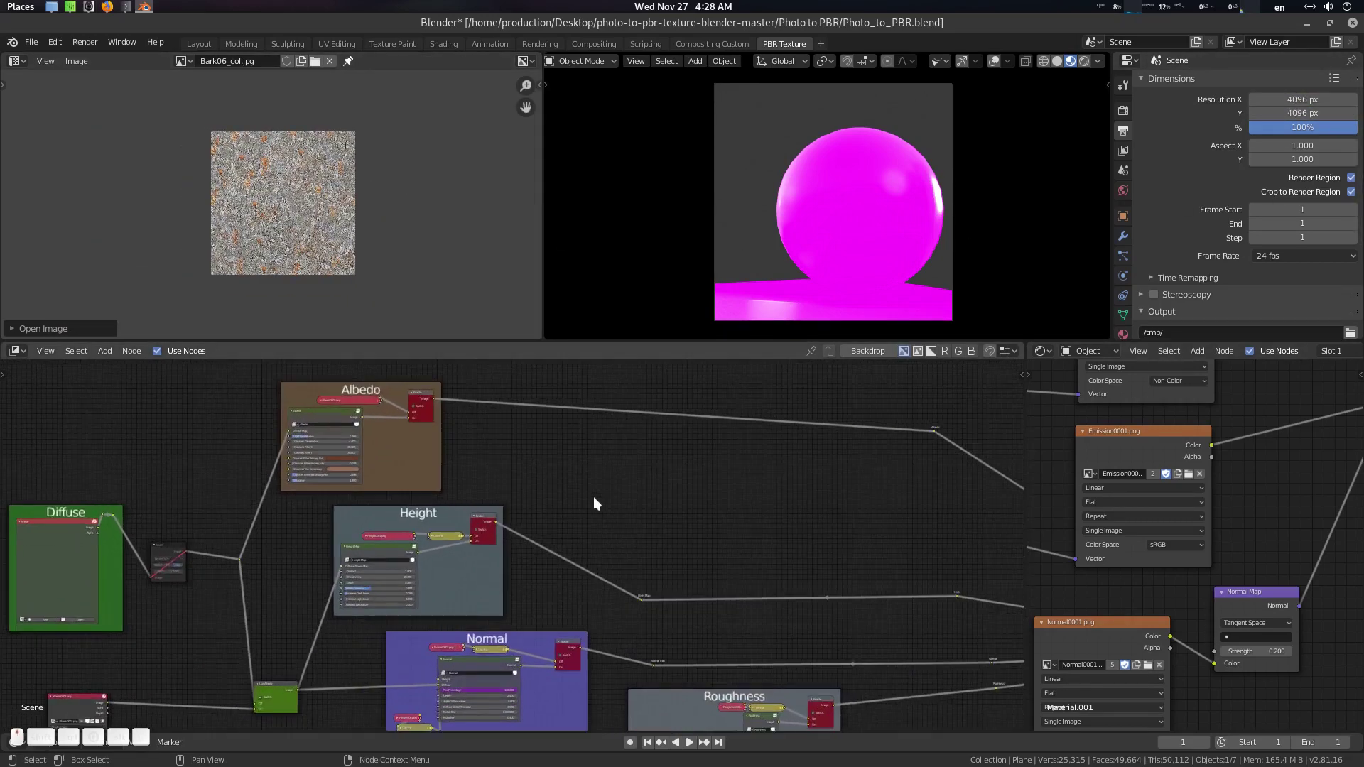
{"action": "scroll", "coordinate": [610, 497], "scroll_direction": "up", "scroll_amount": 1}
{"action": "middle_click_drag", "start_coordinate": [609, 496], "coordinate": [744, 465]}
{"action": "scroll", "coordinate": [300, 554], "scroll_direction": "down", "scroll_amount": 1}
{"action": "middle_click_drag", "start_coordinate": [300, 554], "coordinate": [377, 506]}
{"action": "scroll", "coordinate": [334, 546], "scroll_direction": "up", "scroll_amount": 3}
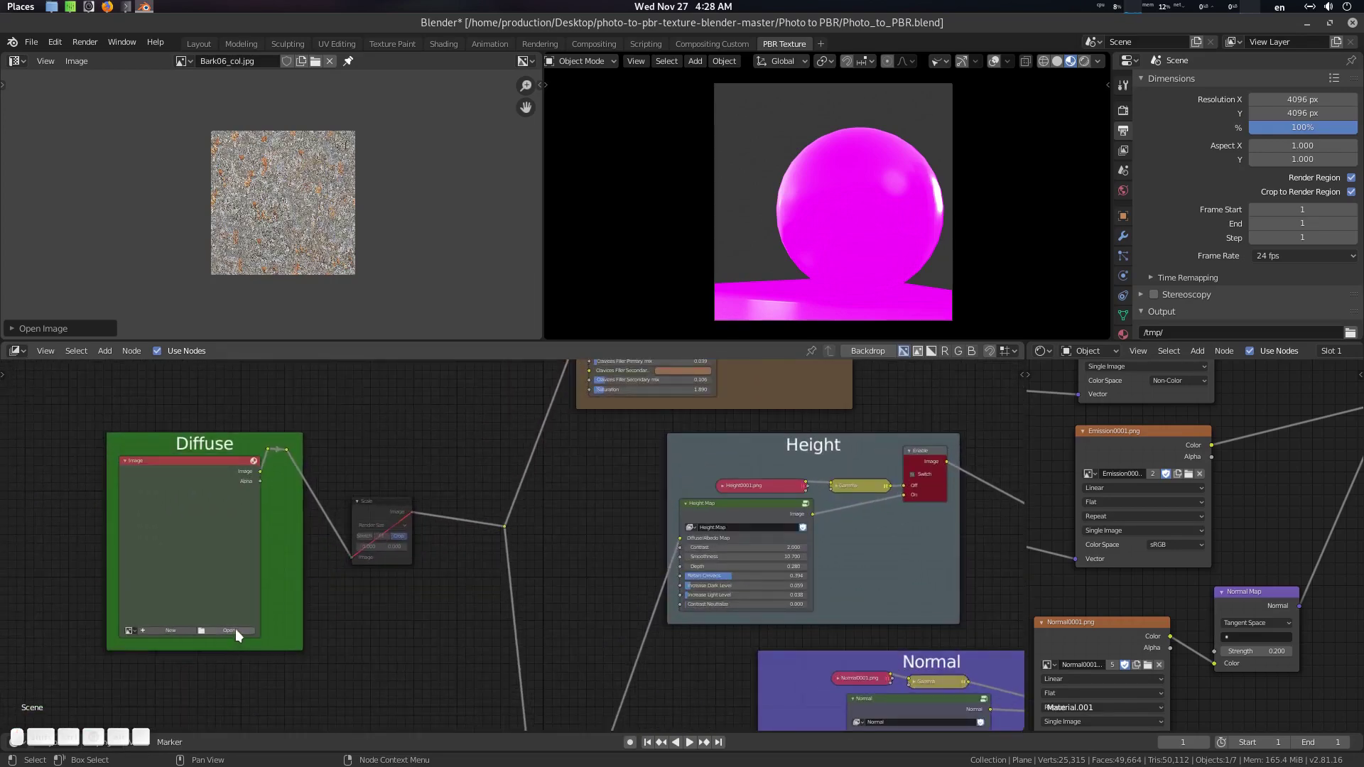
{"action": "left_click", "coordinate": [231, 630]}
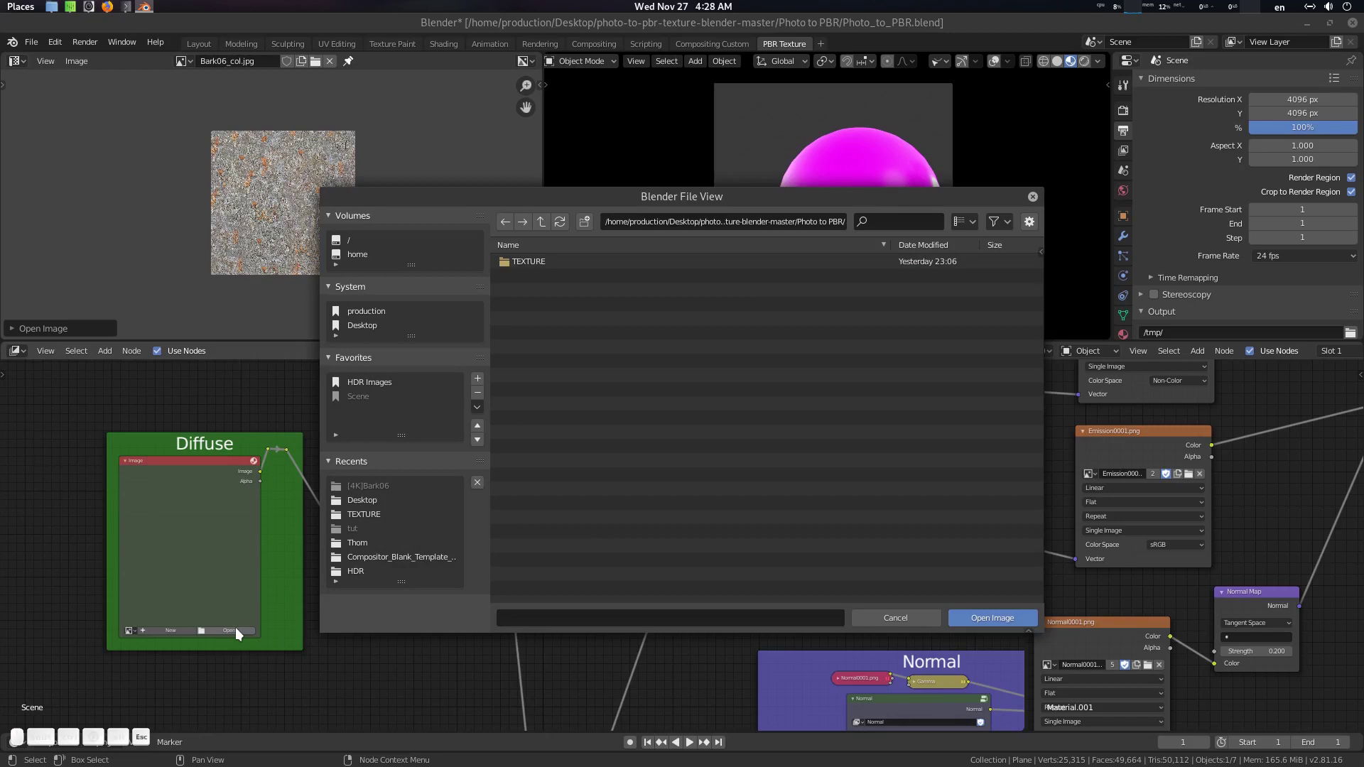
{"action": "key", "text": "Escape"}
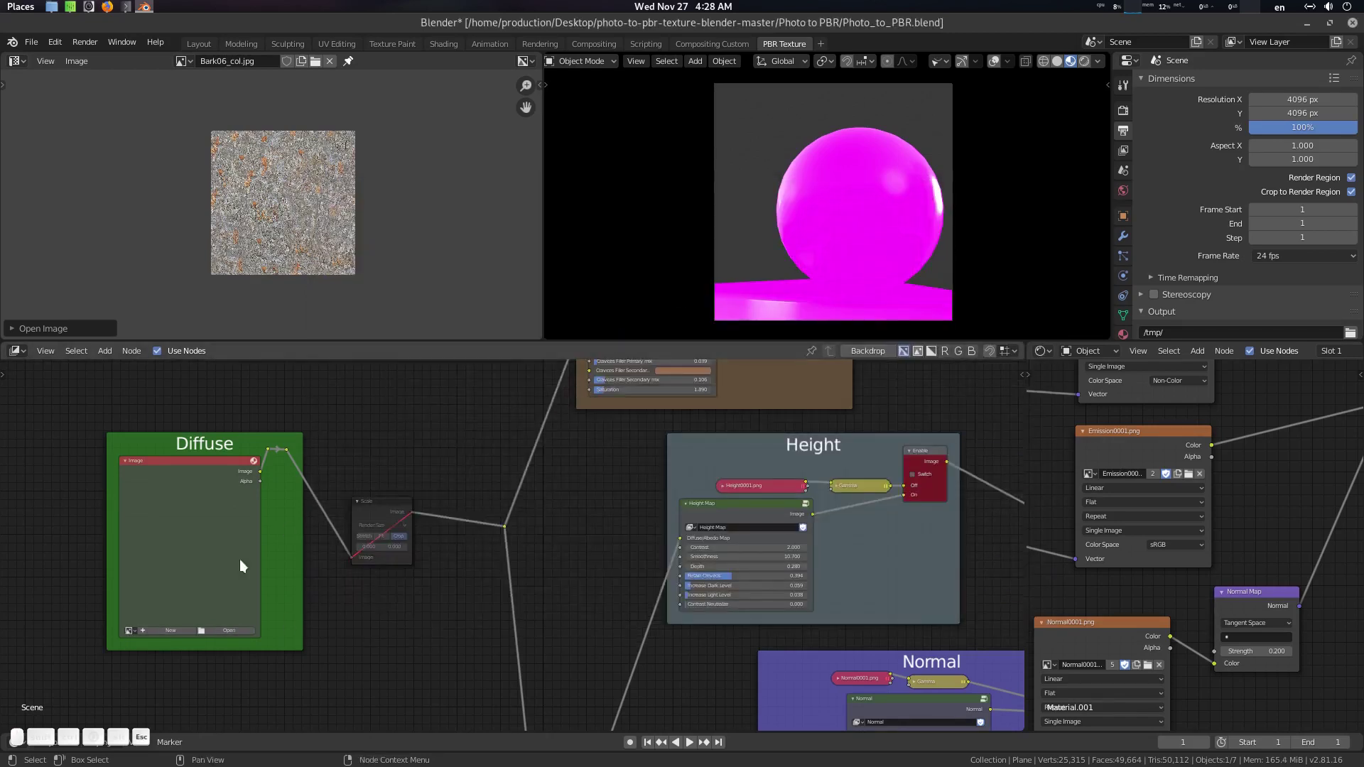
{"action": "left_click", "coordinate": [130, 625]}
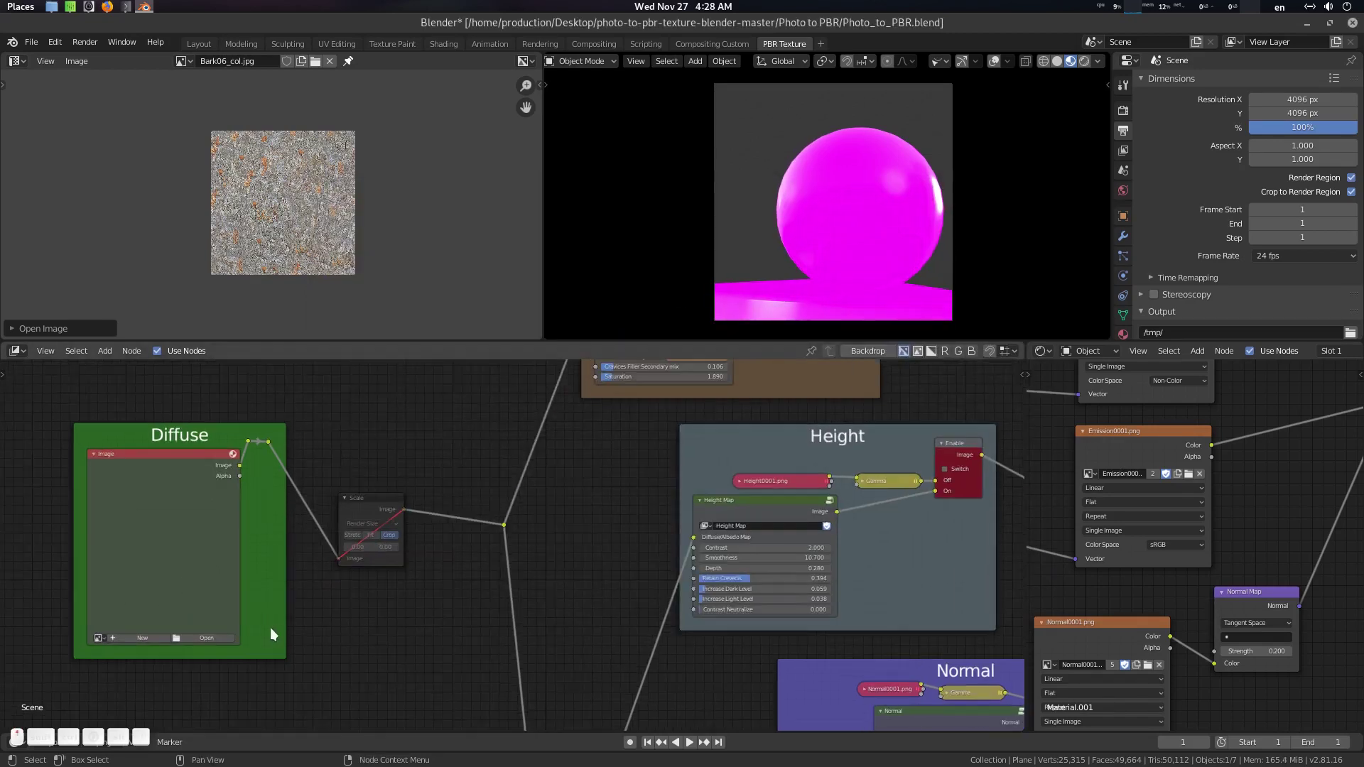
{"action": "scroll", "coordinate": [270, 628], "scroll_direction": "up", "scroll_amount": 7}
{"action": "middle_click_drag", "start_coordinate": [105, 574], "coordinate": [237, 600]}
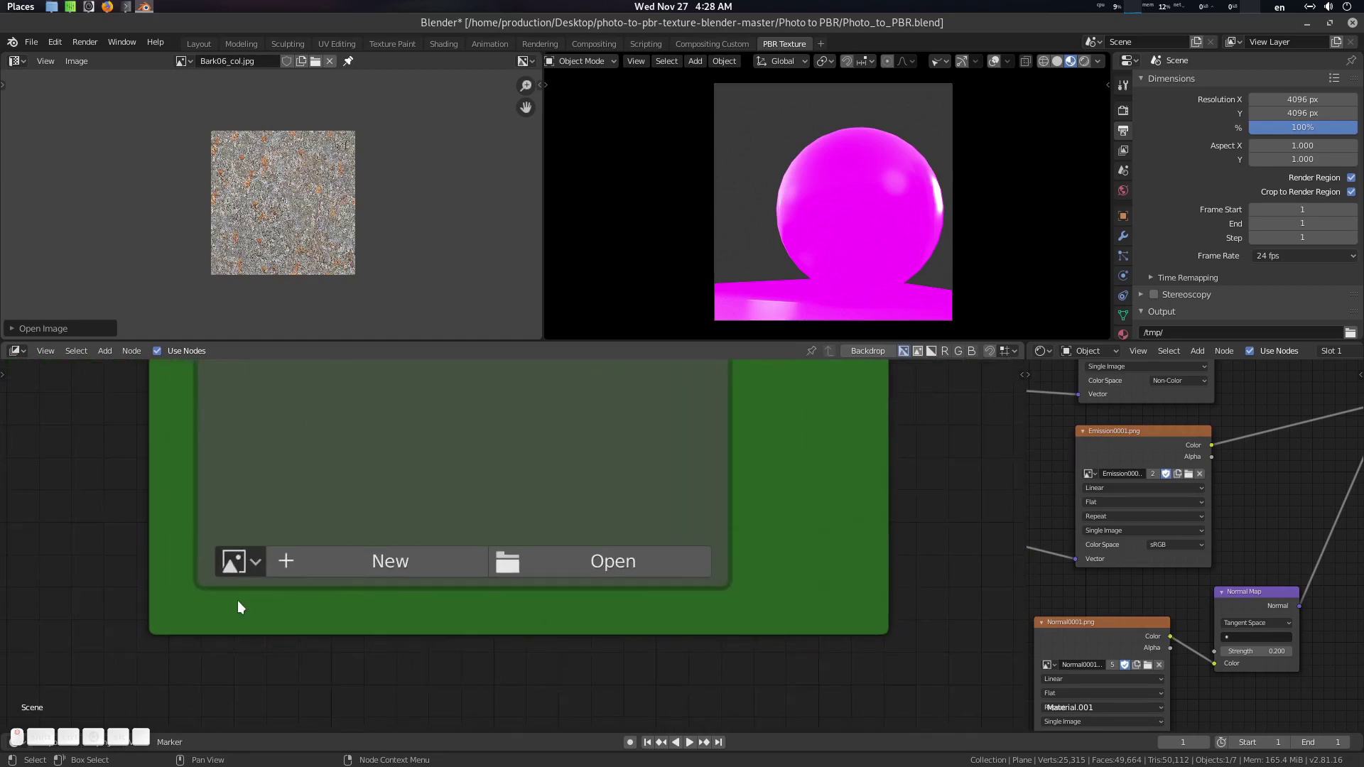
{"action": "scroll", "coordinate": [281, 213], "scroll_direction": "up", "scroll_amount": 4}
{"action": "middle_click_drag", "start_coordinate": [292, 201], "coordinate": [282, 235]}
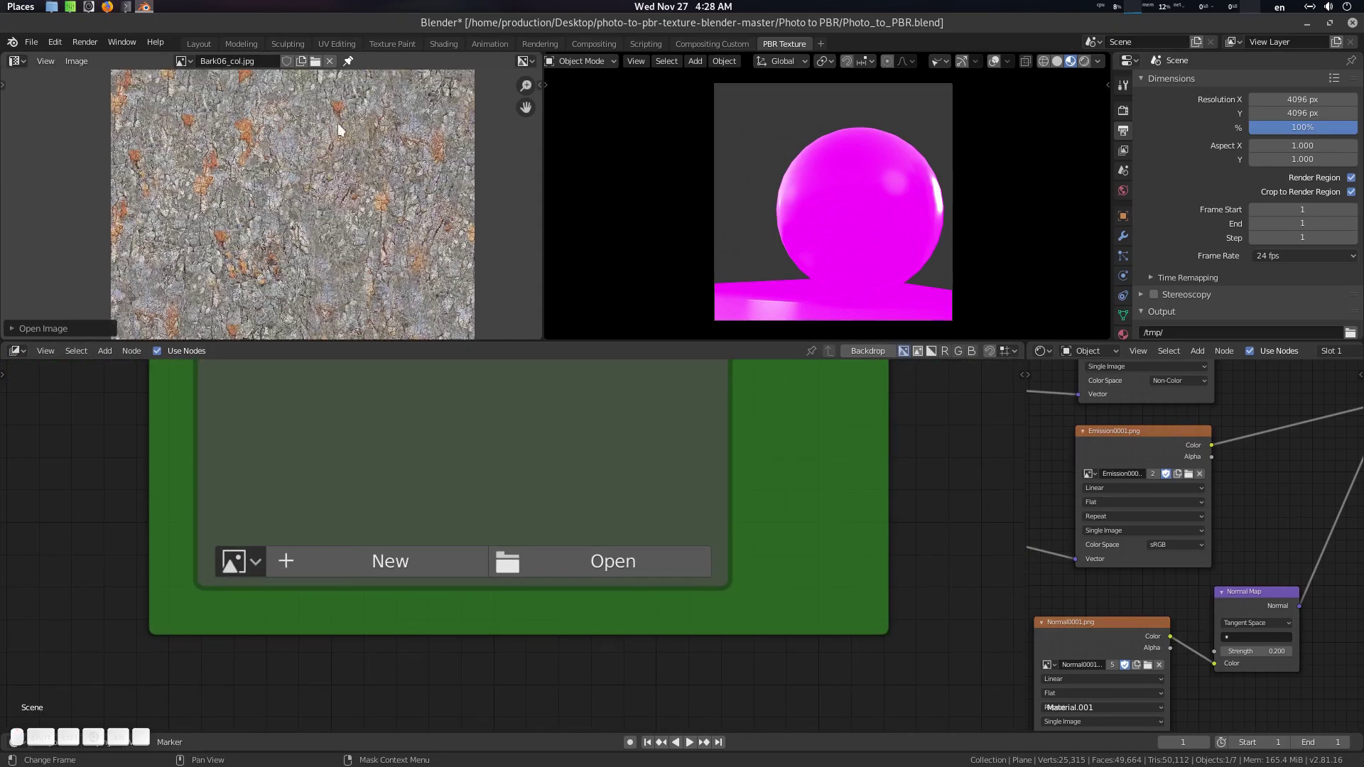
{"action": "scroll", "coordinate": [339, 130], "scroll_direction": "down", "scroll_amount": 2}
{"action": "left_click", "coordinate": [232, 550]}
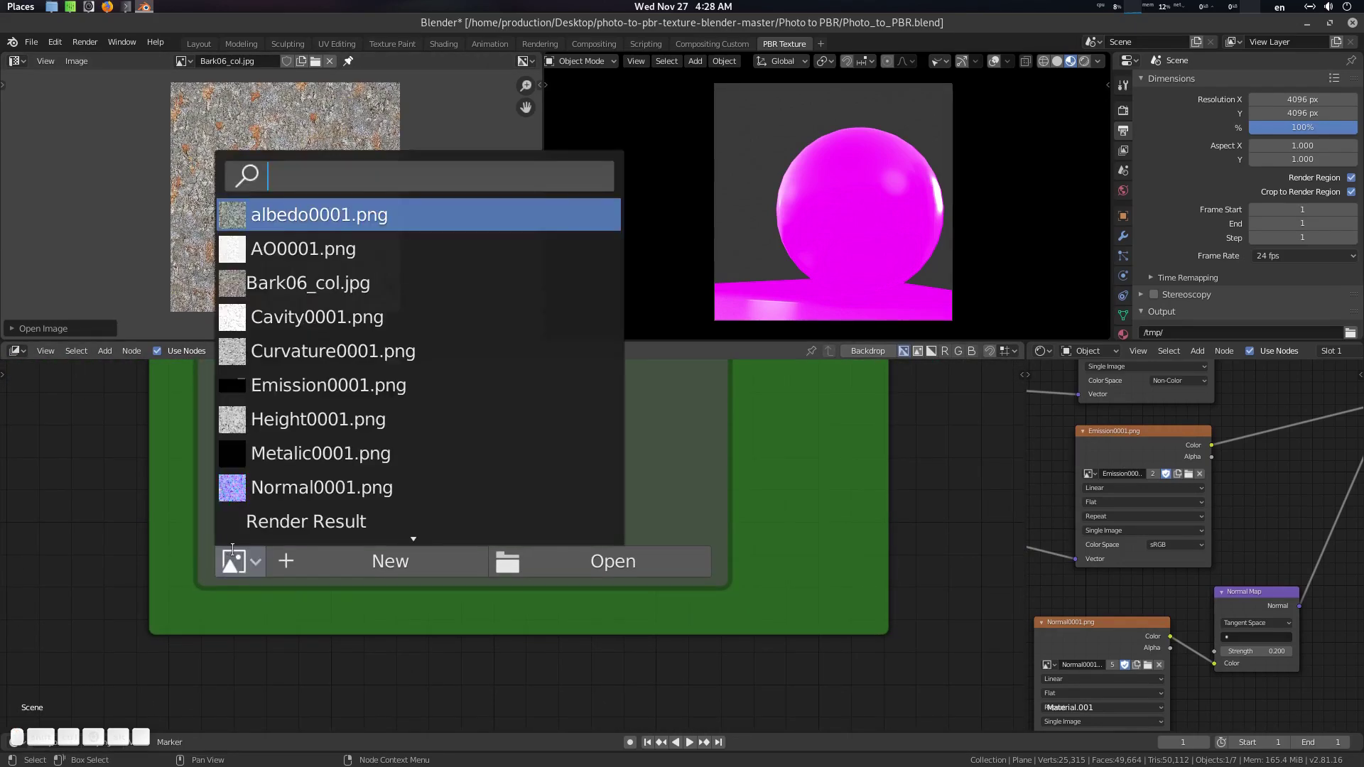
{"action": "type", "text": "bar"}
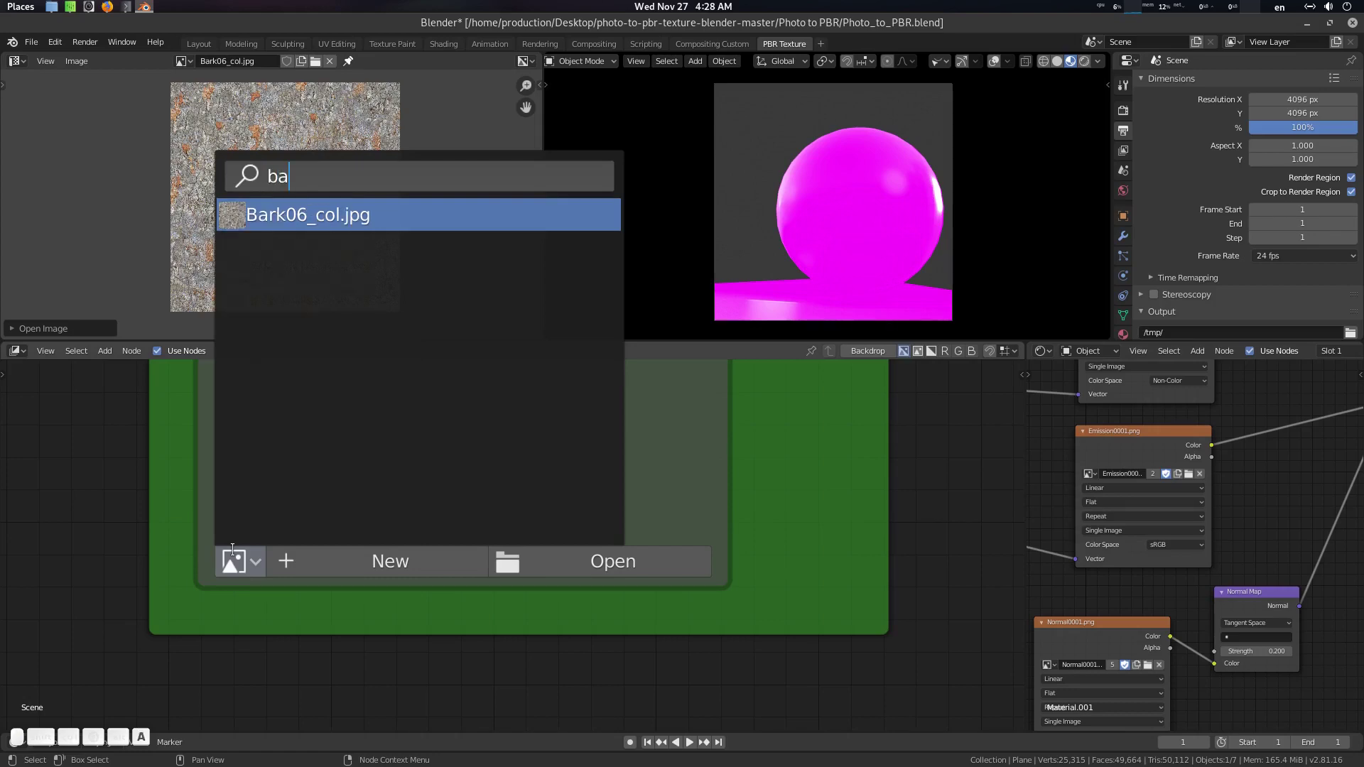
{"action": "key", "text": "Return"}
Unmute the Scale node that follows the Diffuse group, keeping it set to Render Size
{"action": "scroll", "coordinate": [504, 533], "scroll_direction": "down", "scroll_amount": 3}
{"action": "scroll", "coordinate": [626, 496], "scroll_direction": "down", "scroll_amount": 3}
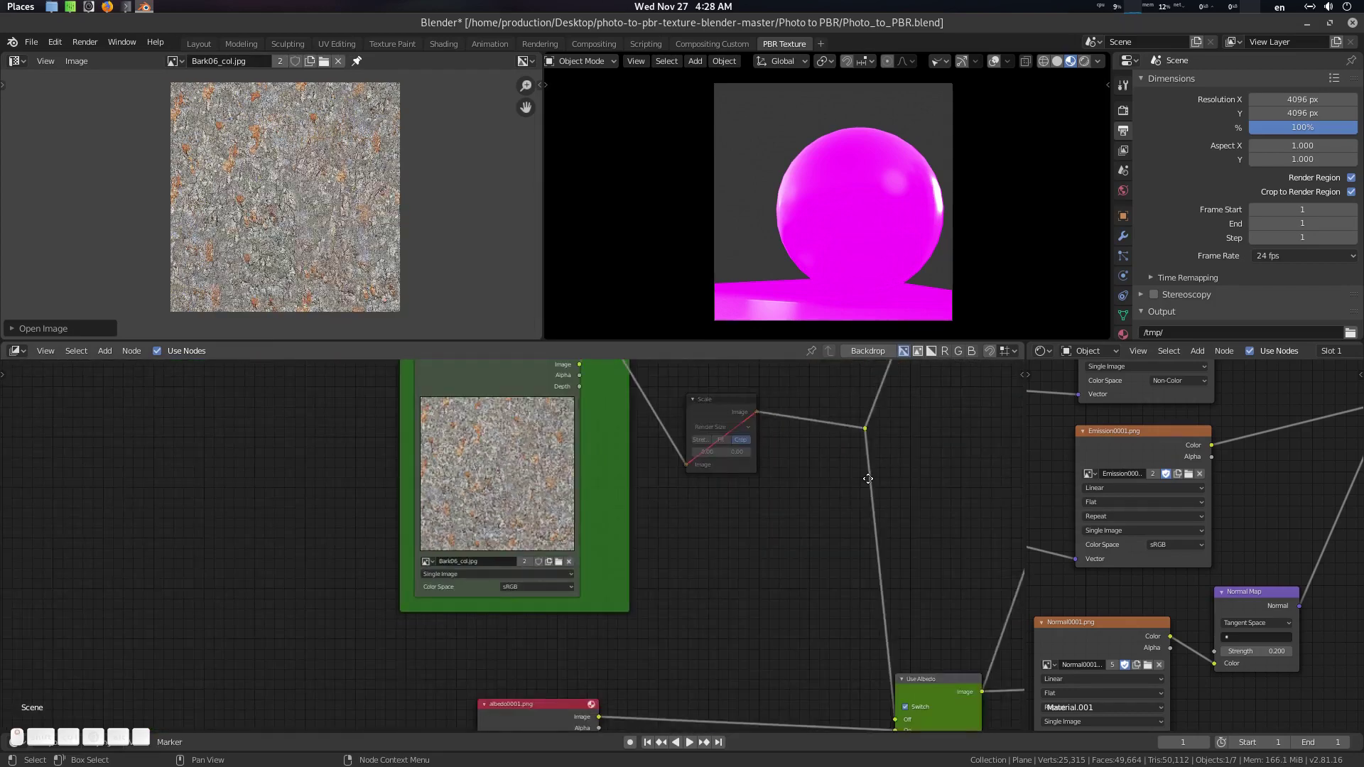
{"action": "scroll", "coordinate": [597, 535], "scroll_direction": "up", "scroll_amount": 2}
{"action": "scroll", "coordinate": [567, 547], "scroll_direction": "up", "scroll_amount": 1}
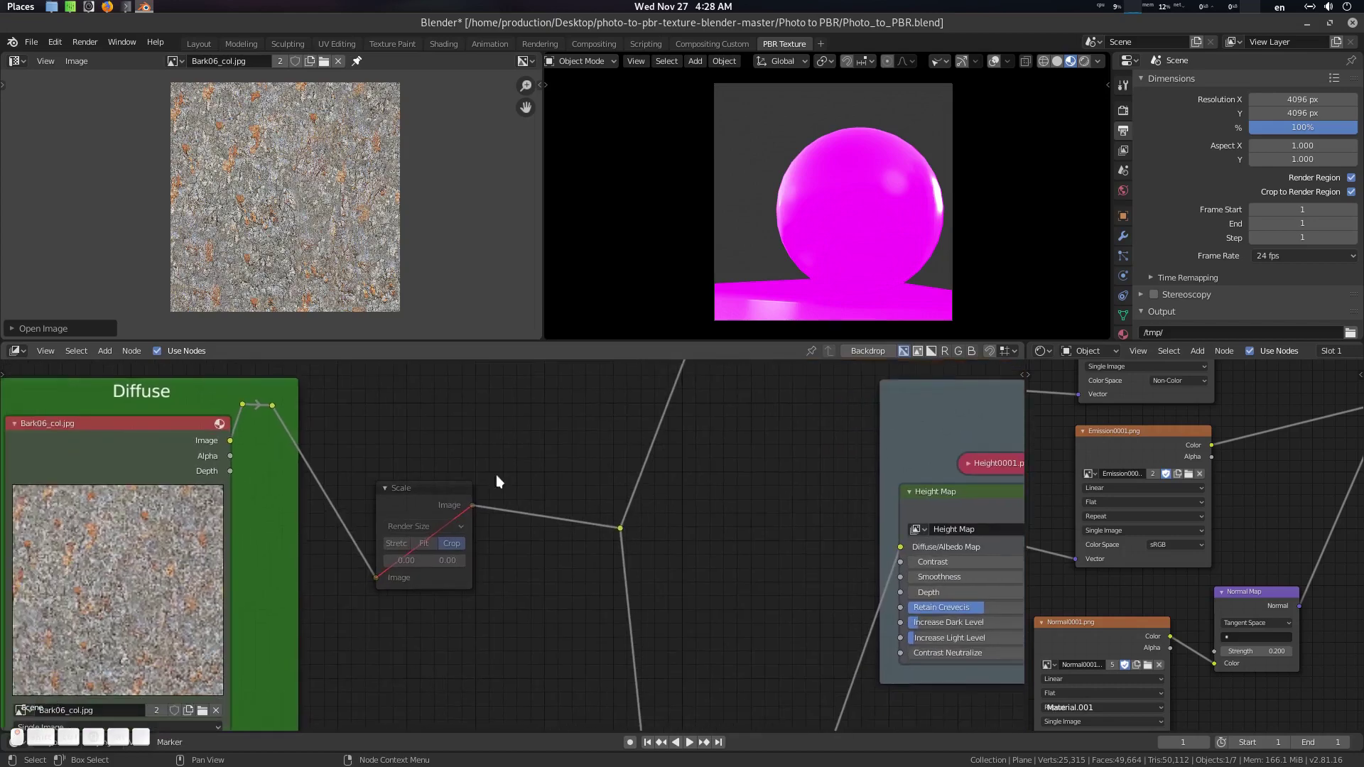
{"action": "left_click", "coordinate": [419, 496]}
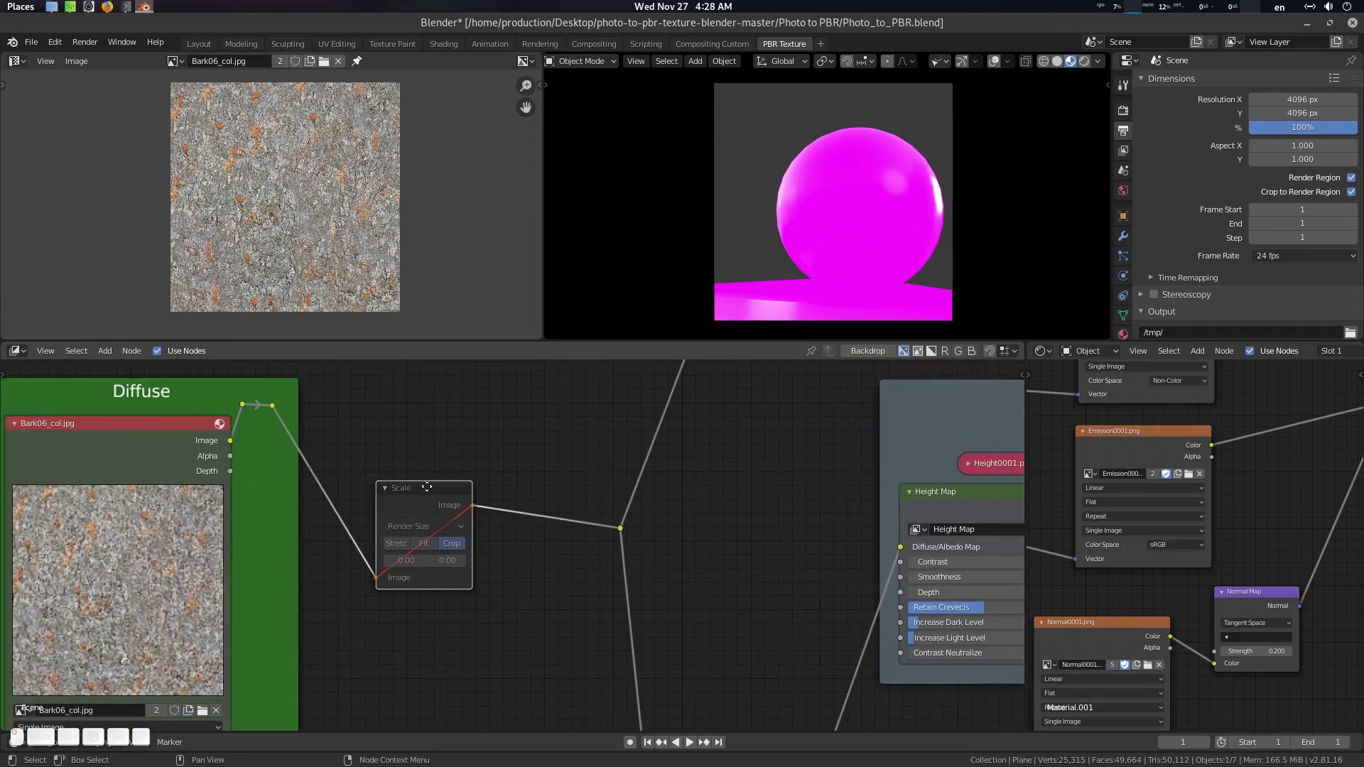
{"action": "scroll", "coordinate": [422, 500], "scroll_direction": "down", "scroll_amount": 3}
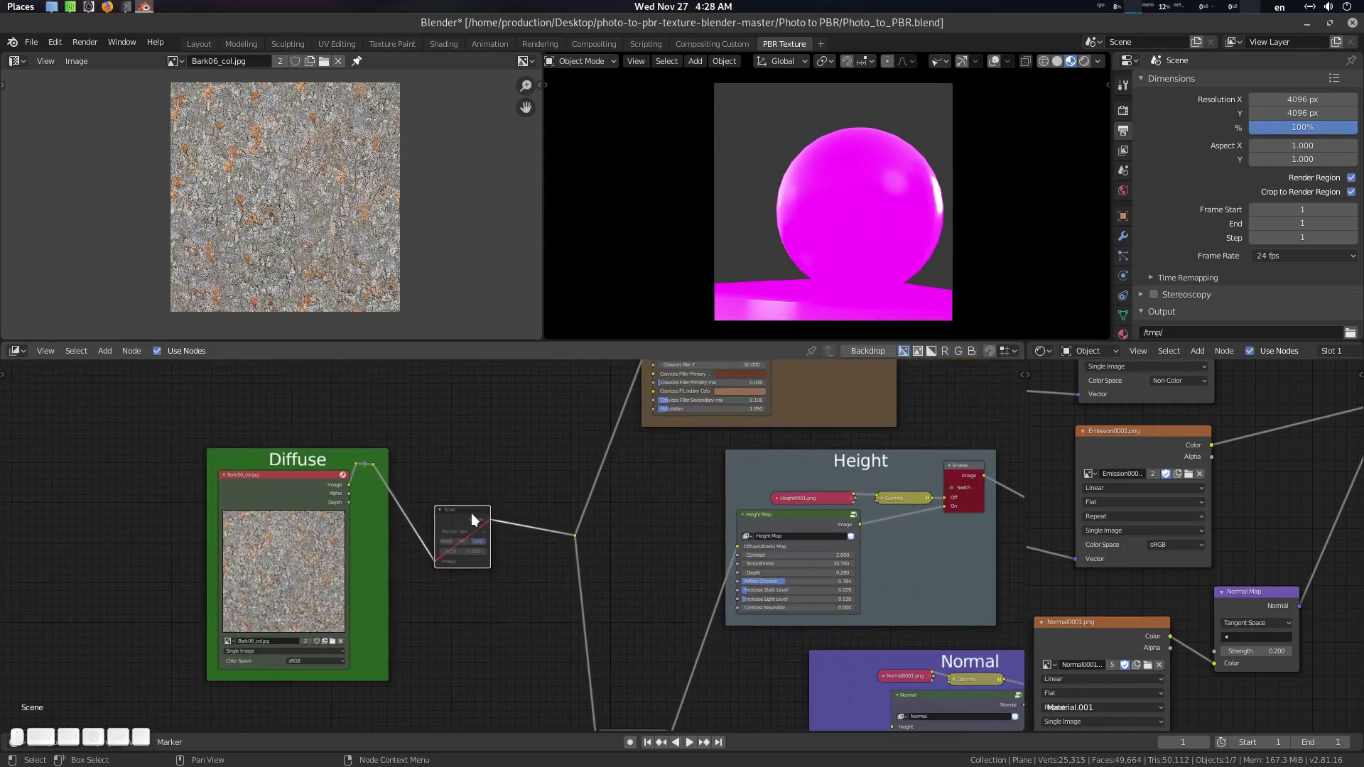
{"action": "scroll", "coordinate": [488, 523], "scroll_direction": "up", "scroll_amount": 3}
{"action": "key", "text": "m"}
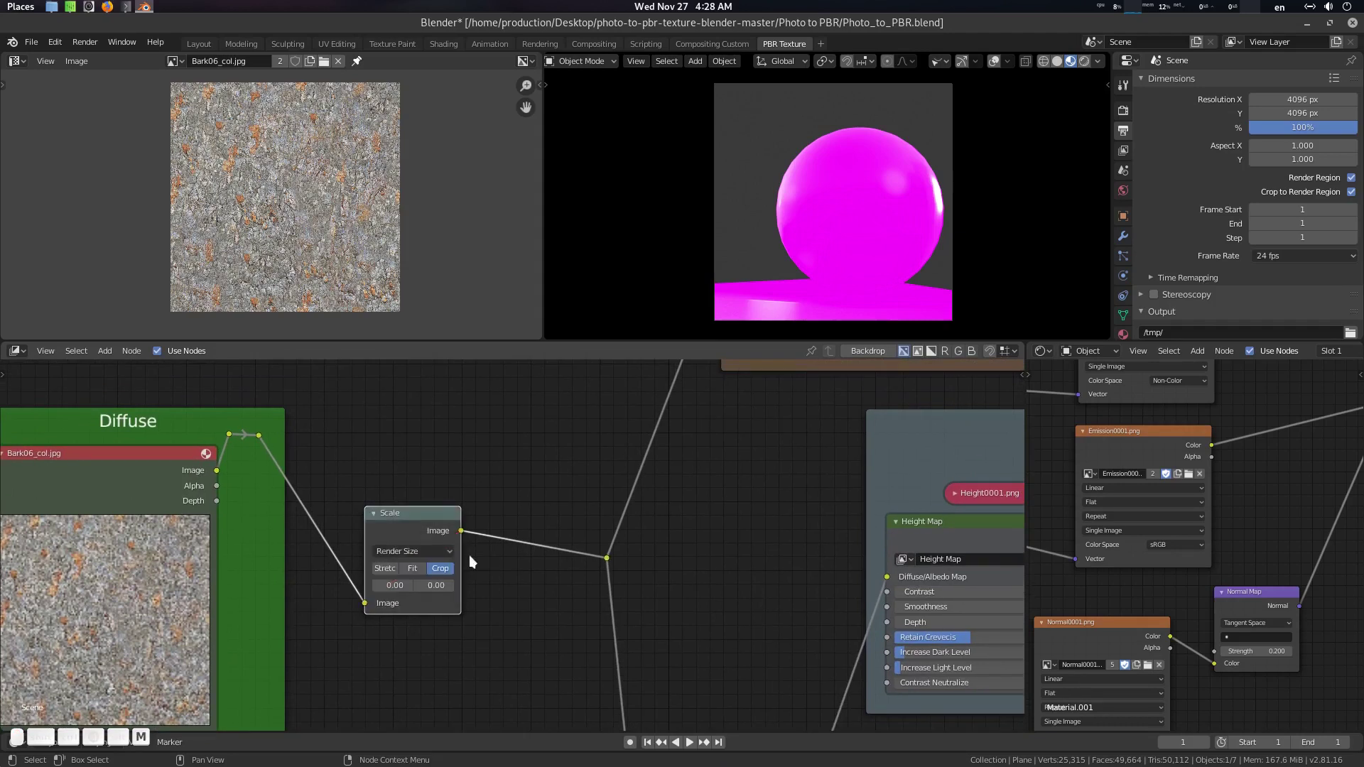
Set the render resolution percentage to 20%
{"action": "left_click", "coordinate": [1311, 126]}
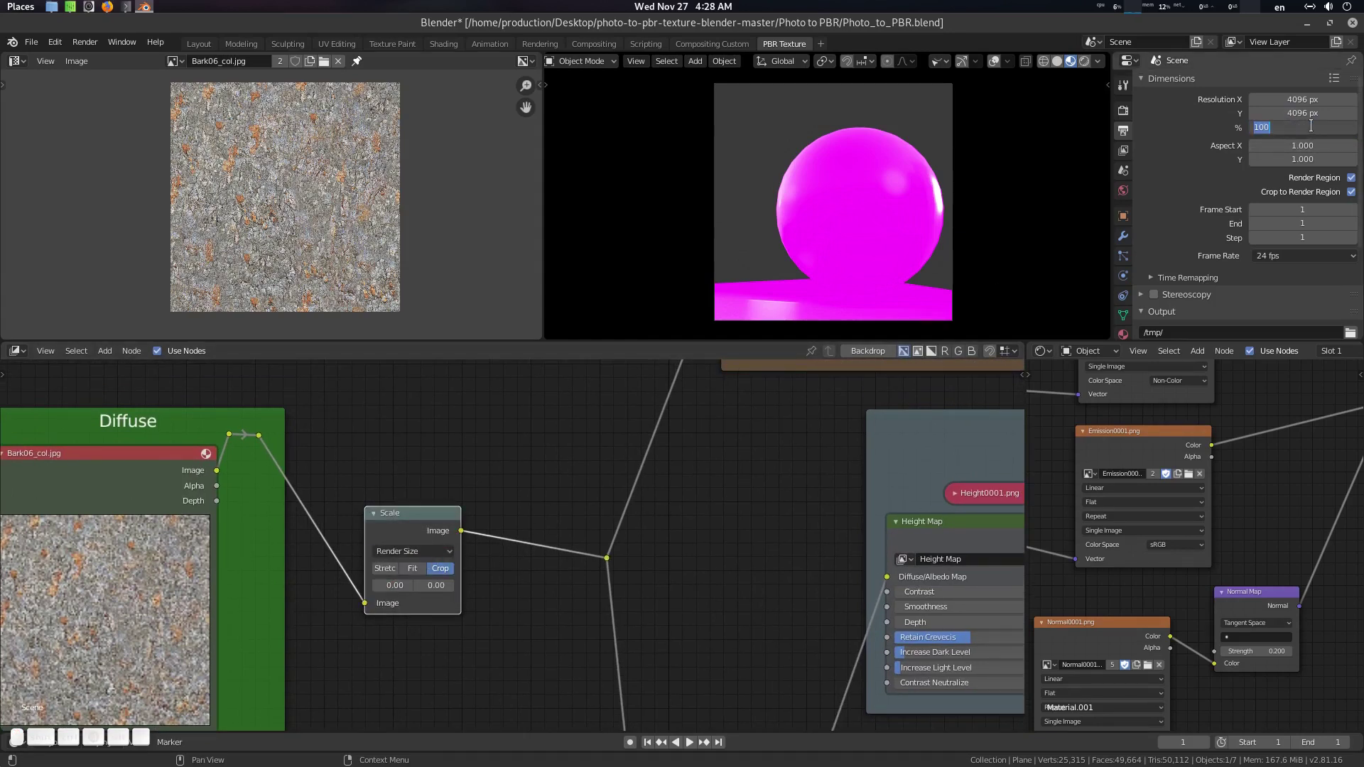
{"action": "type", "text": "20"}
{"action": "key", "text": "Return"}
Turn on the switch of the Albedo group's Enable node and connect its output to the viewer
{"action": "scroll", "coordinate": [710, 469], "scroll_direction": "down", "scroll_amount": 2}
{"action": "middle_click_drag", "start_coordinate": [880, 393], "coordinate": [676, 524]}
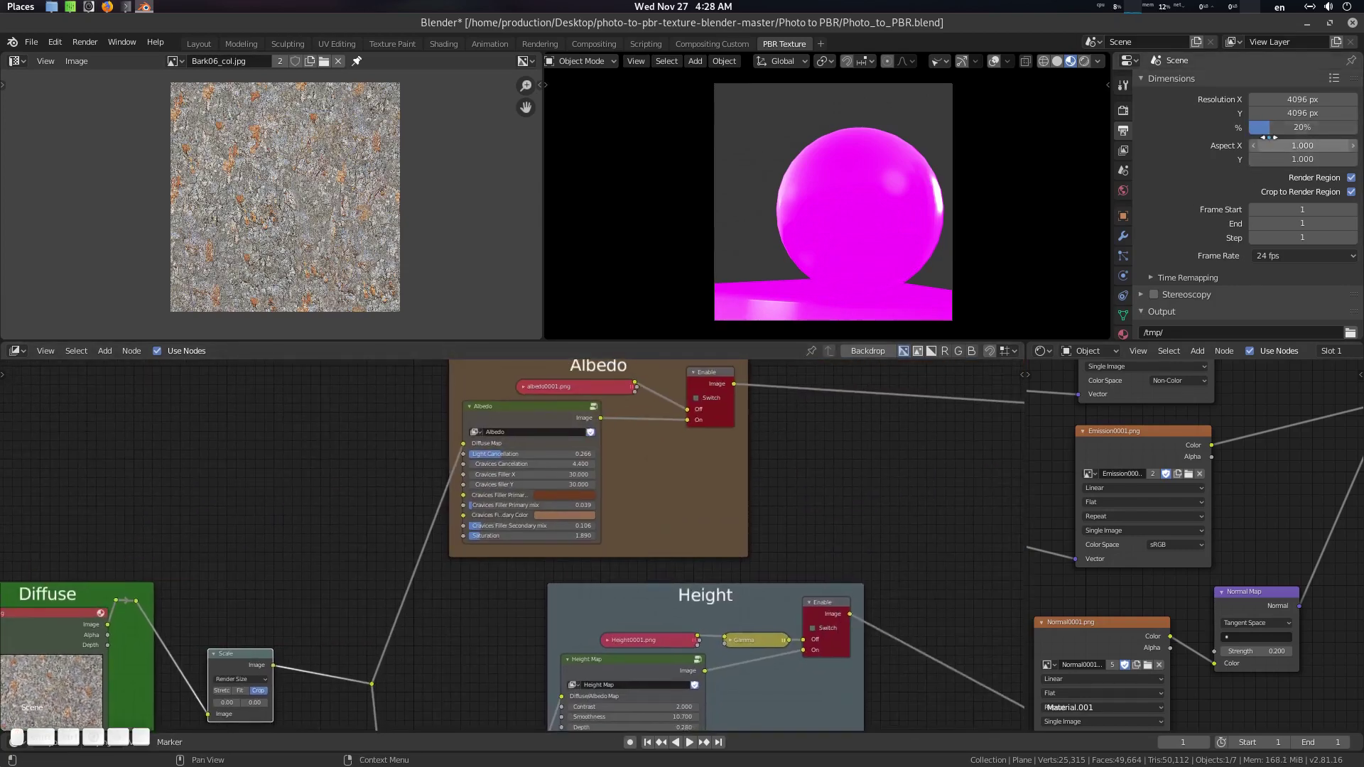
{"action": "middle_click_drag", "start_coordinate": [796, 474], "coordinate": [743, 537]}
{"action": "scroll", "coordinate": [743, 537], "scroll_direction": "up", "scroll_amount": 2}
{"action": "middle_click_drag", "start_coordinate": [801, 479], "coordinate": [763, 514]}
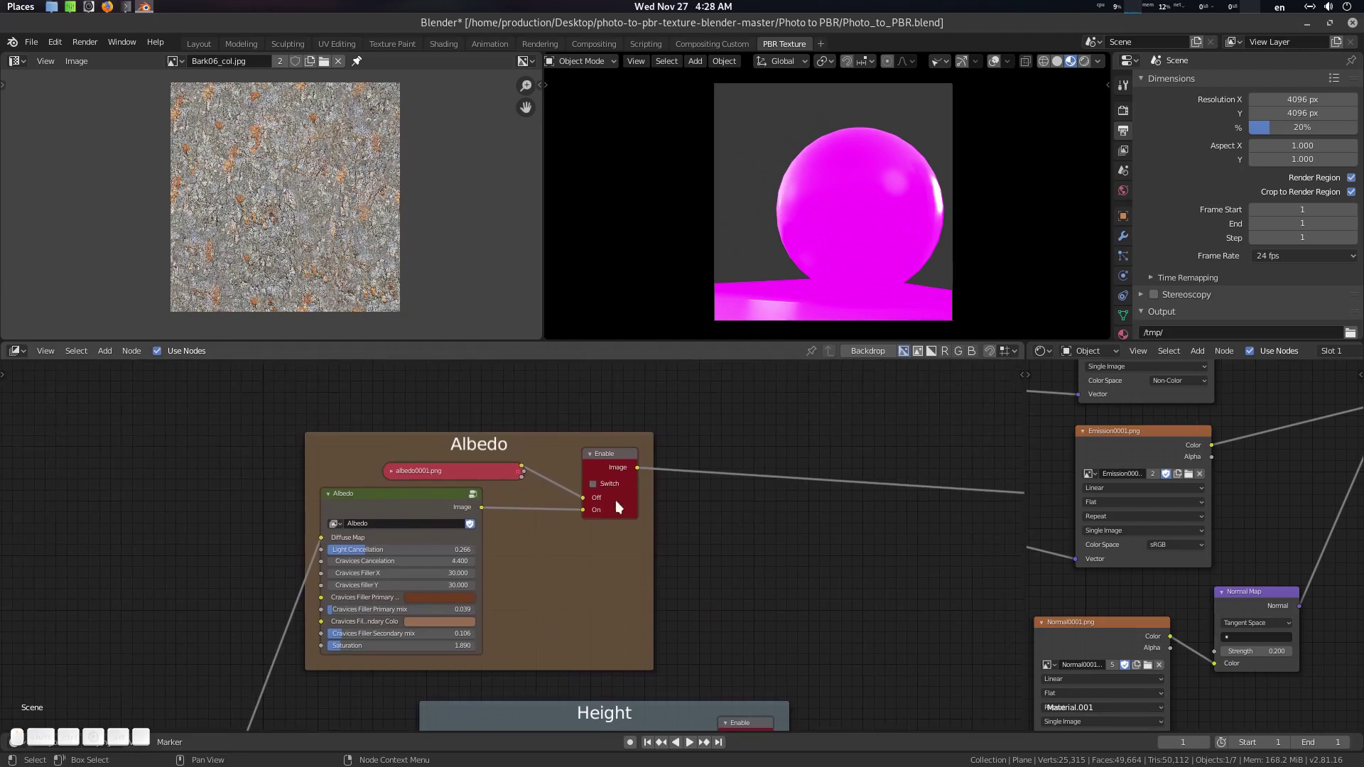
{"action": "middle_click_drag", "start_coordinate": [681, 510], "coordinate": [693, 486]}
{"action": "left_click", "coordinate": [630, 441]}
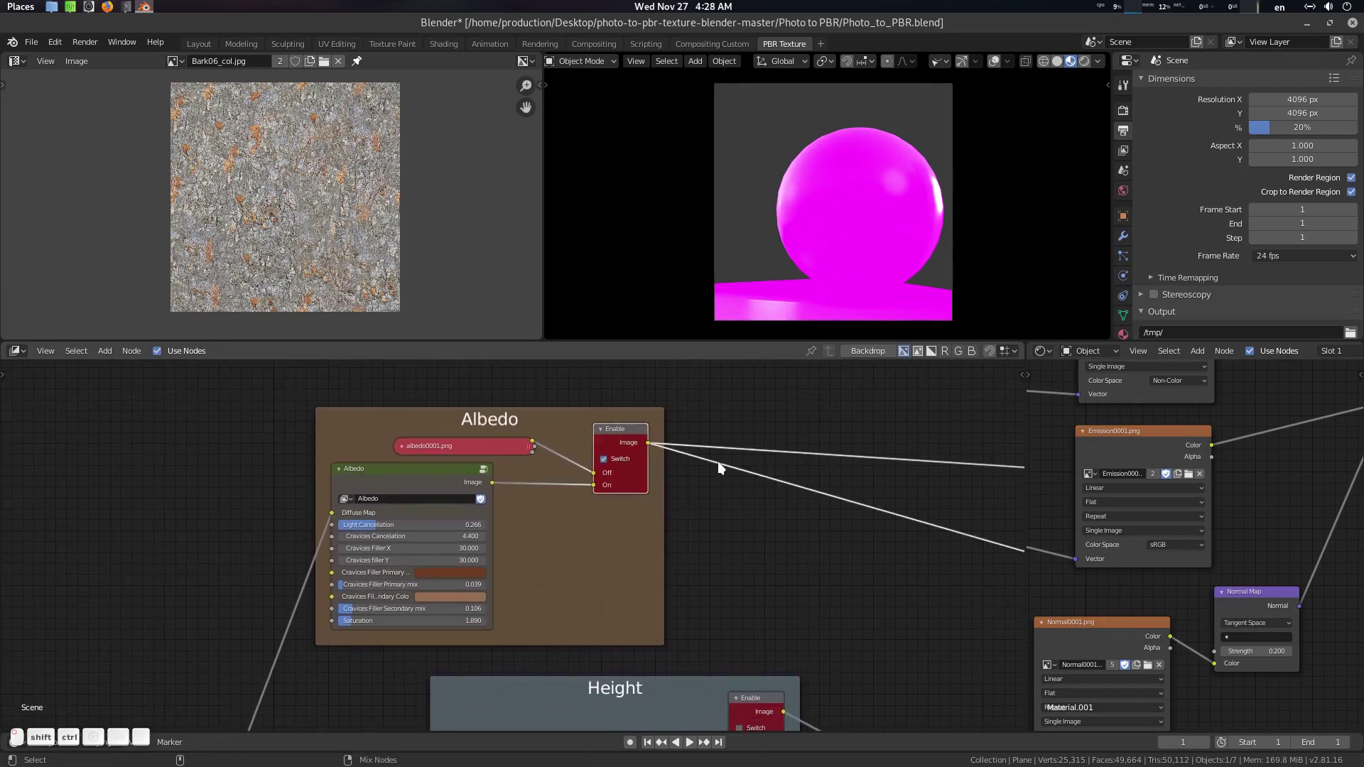
Show the Viewer Node in the image editor and preview the Albedo Enable node's output there
{"action": "left_click", "coordinate": [173, 61]}
{"action": "type", "text": "v"}
{"action": "left_click", "coordinate": [222, 112]}
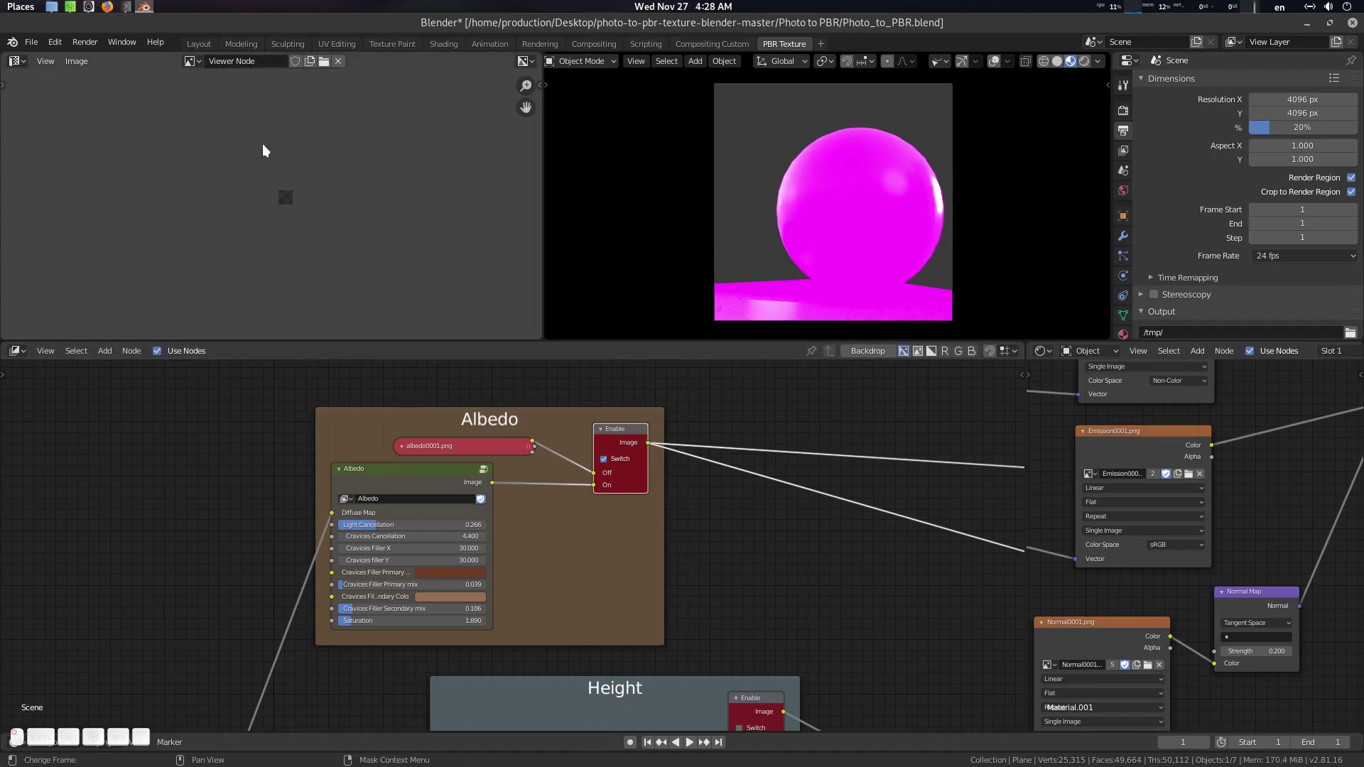
{"action": "left_click", "coordinate": [637, 429], "text": "ctrl+shift"}
{"action": "scroll", "coordinate": [368, 180], "scroll_direction": "up", "scroll_amount": 10}
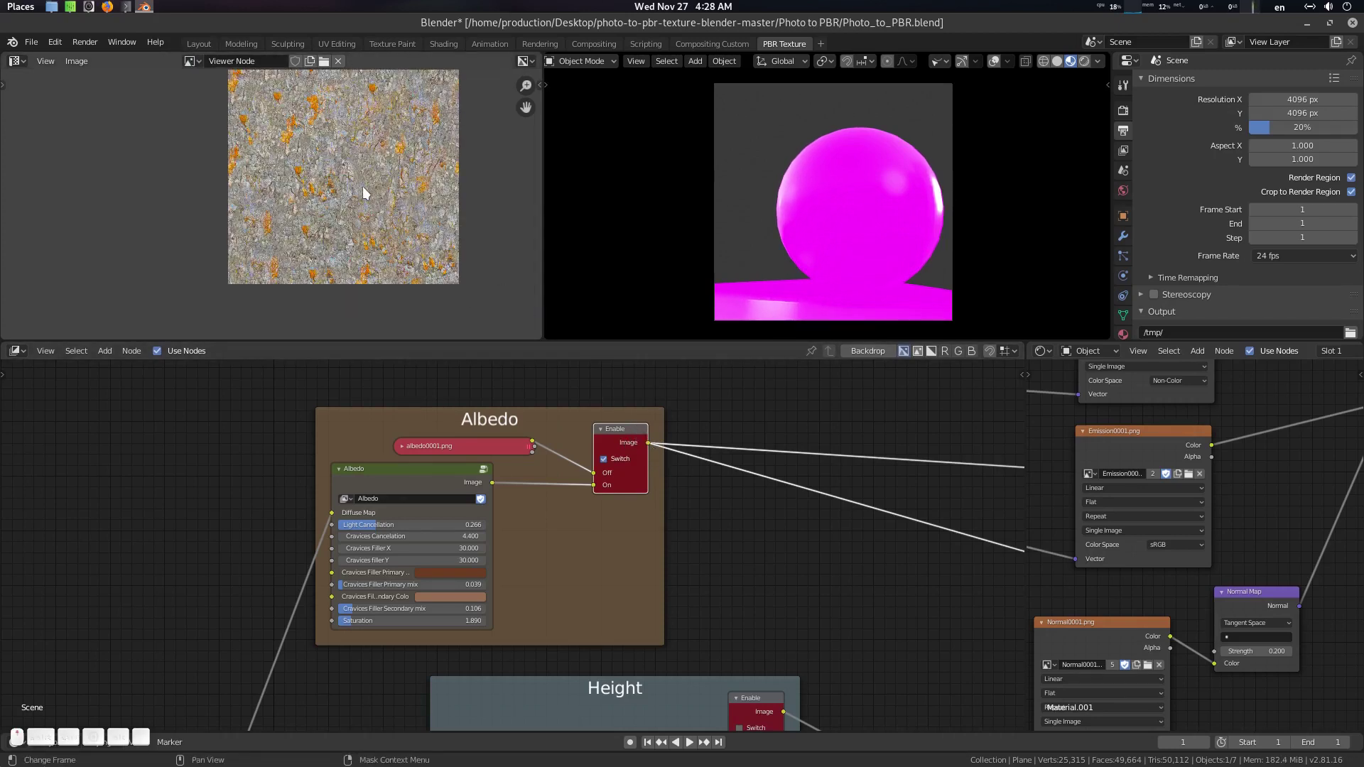
Set the render resolution percentage to 40% and refresh the albedo preview
{"action": "left_click", "coordinate": [1323, 128]}
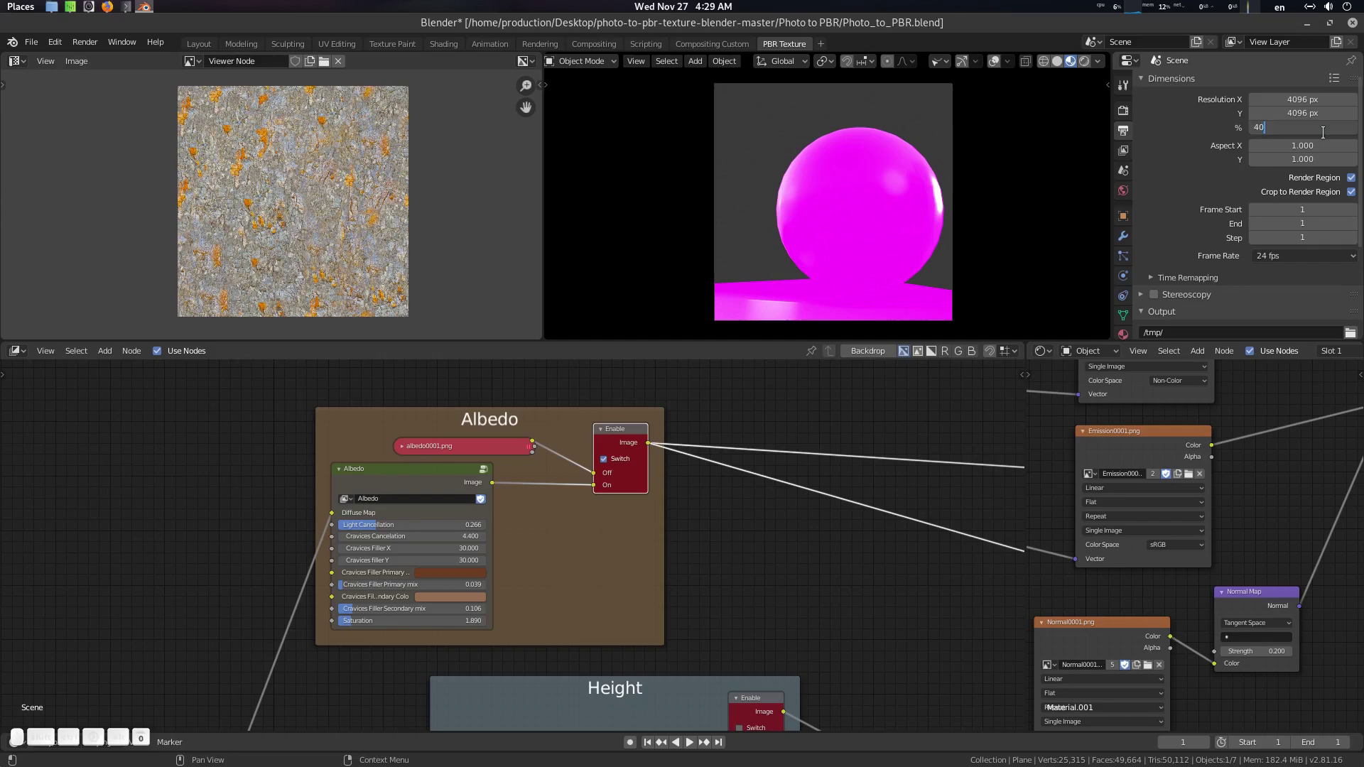
{"action": "type", "text": "40"}
{"action": "key", "text": "Return"}
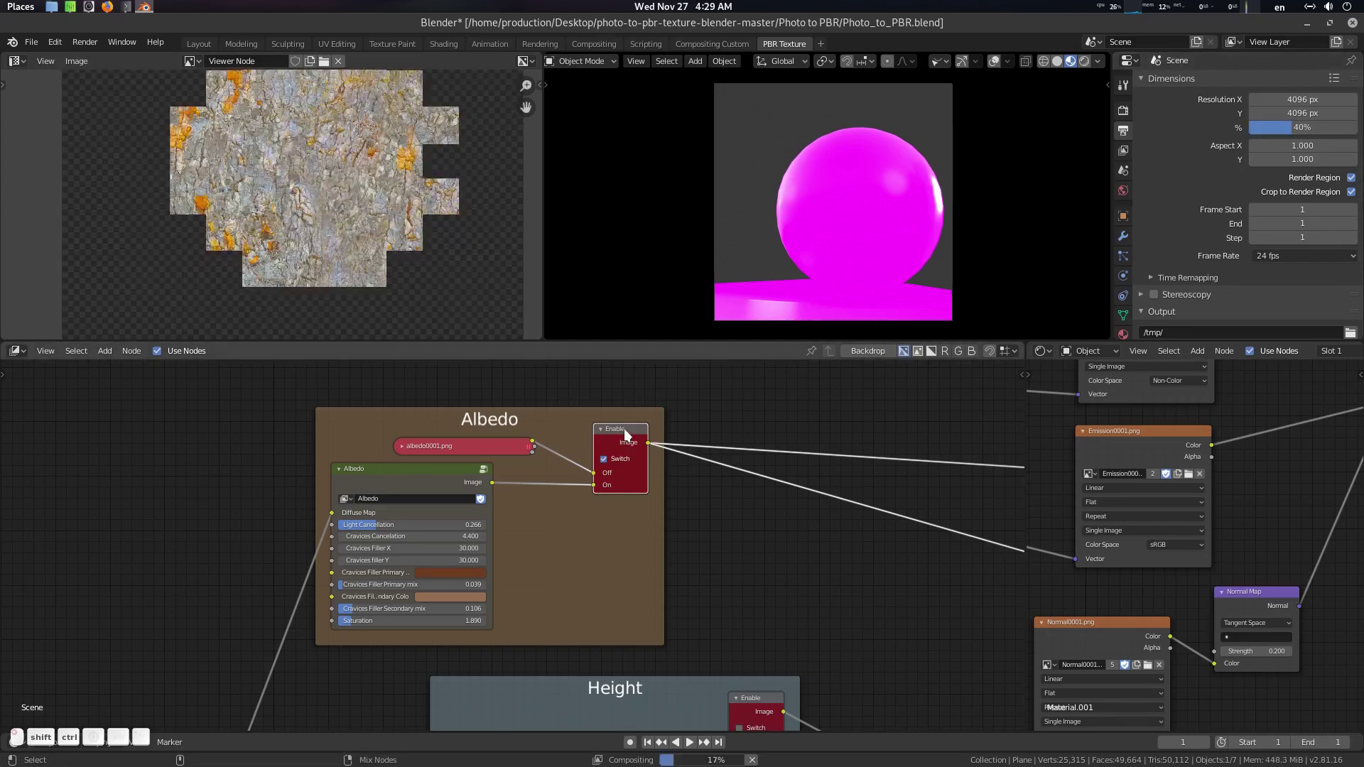
{"action": "scroll", "coordinate": [370, 217], "scroll_direction": "up", "scroll_amount": 2}
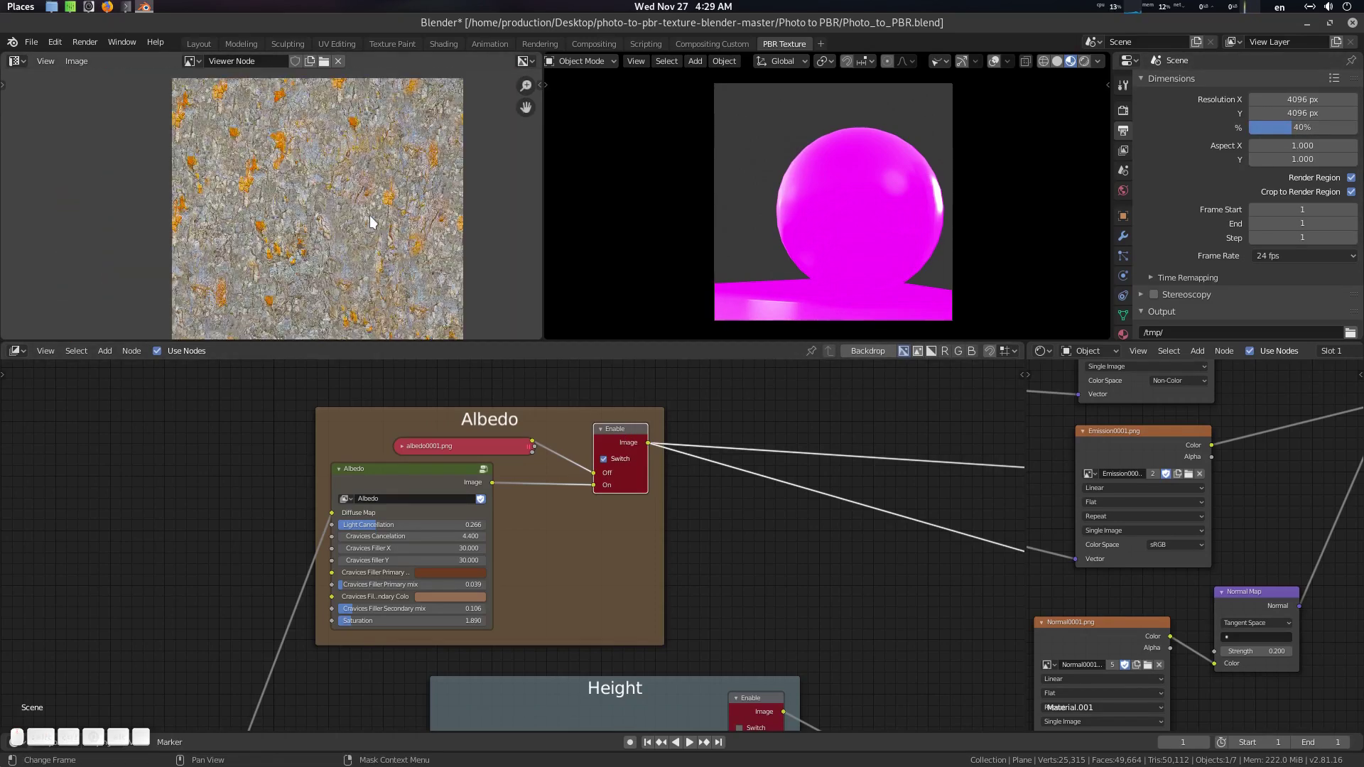
Return the render resolution percentage to 20% and refresh the albedo preview through the Enable node
{"action": "left_click", "coordinate": [1321, 127]}
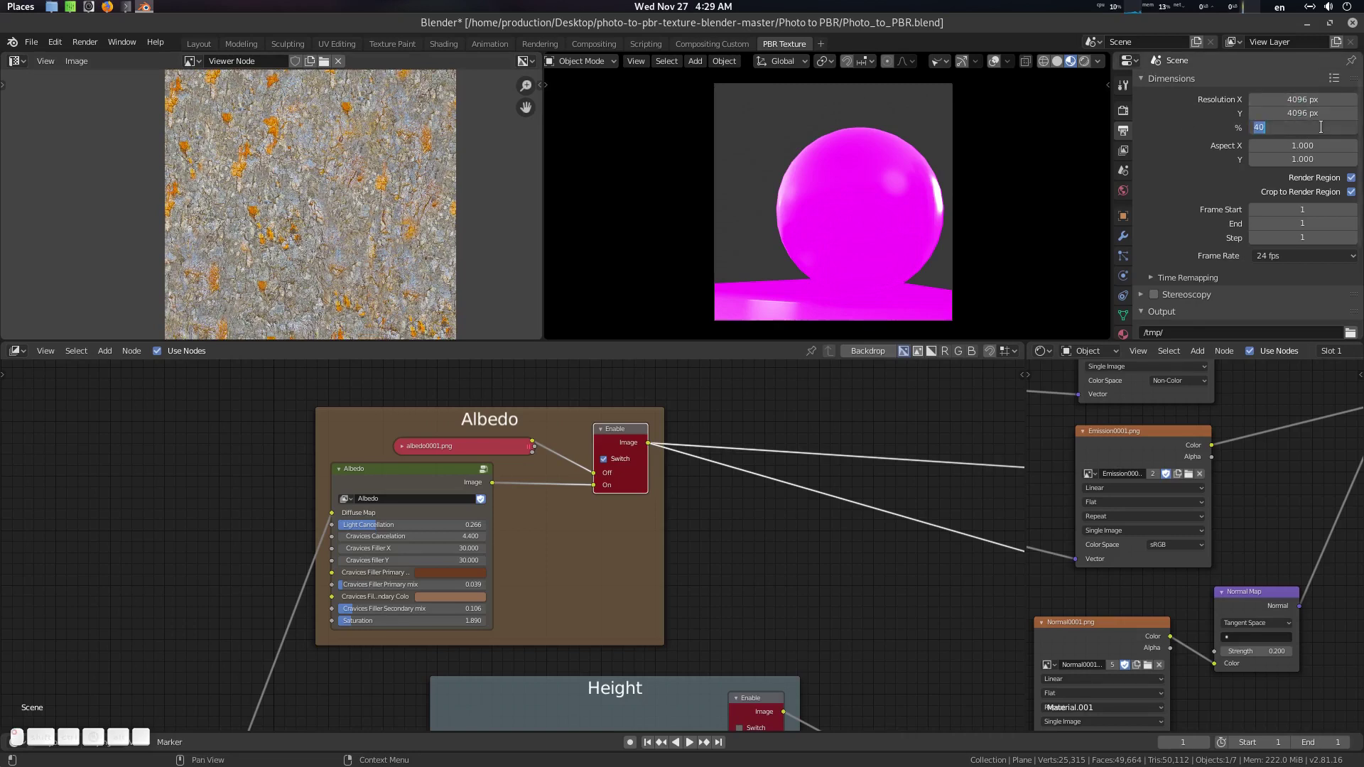
{"action": "key", "text": "Return"}
{"action": "left_click", "coordinate": [630, 437], "text": "ctrl+shift"}
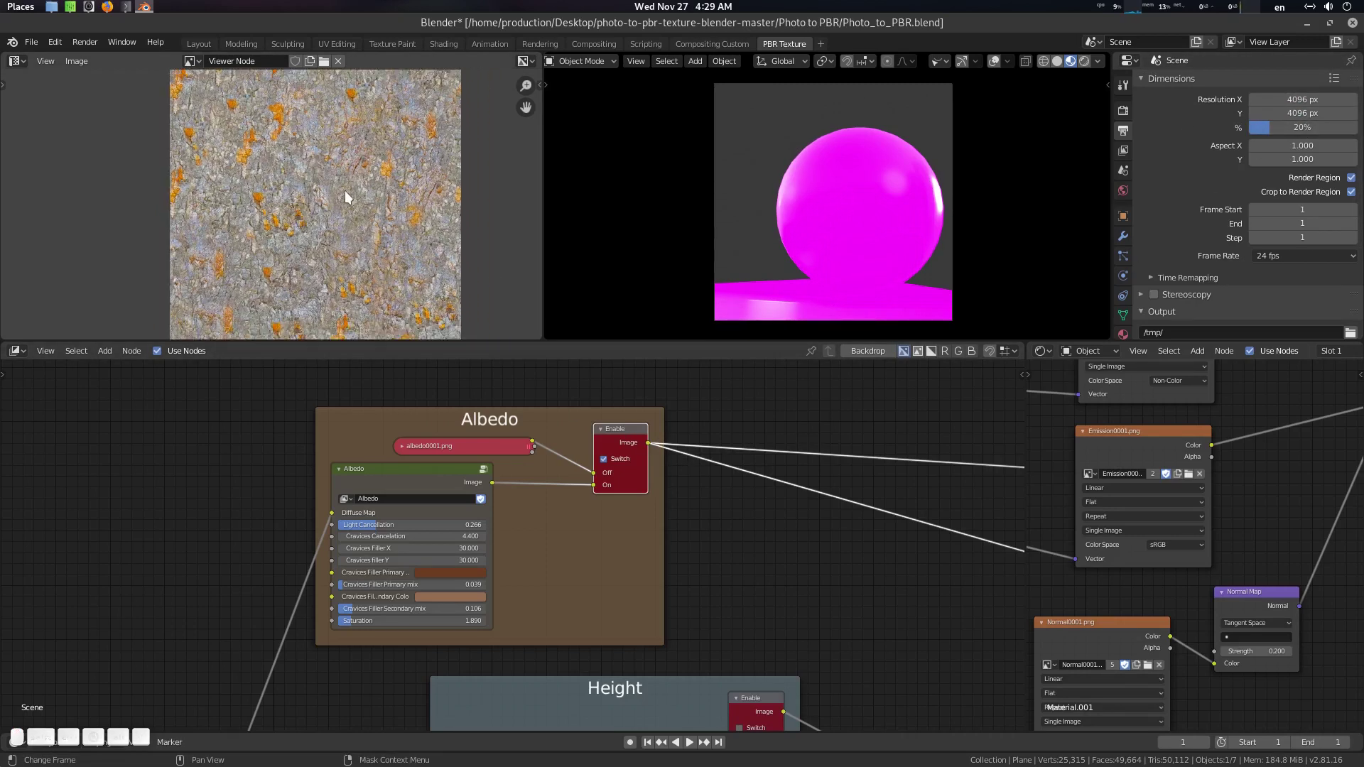
{"action": "scroll", "coordinate": [322, 522], "scroll_direction": "down", "scroll_amount": 2}
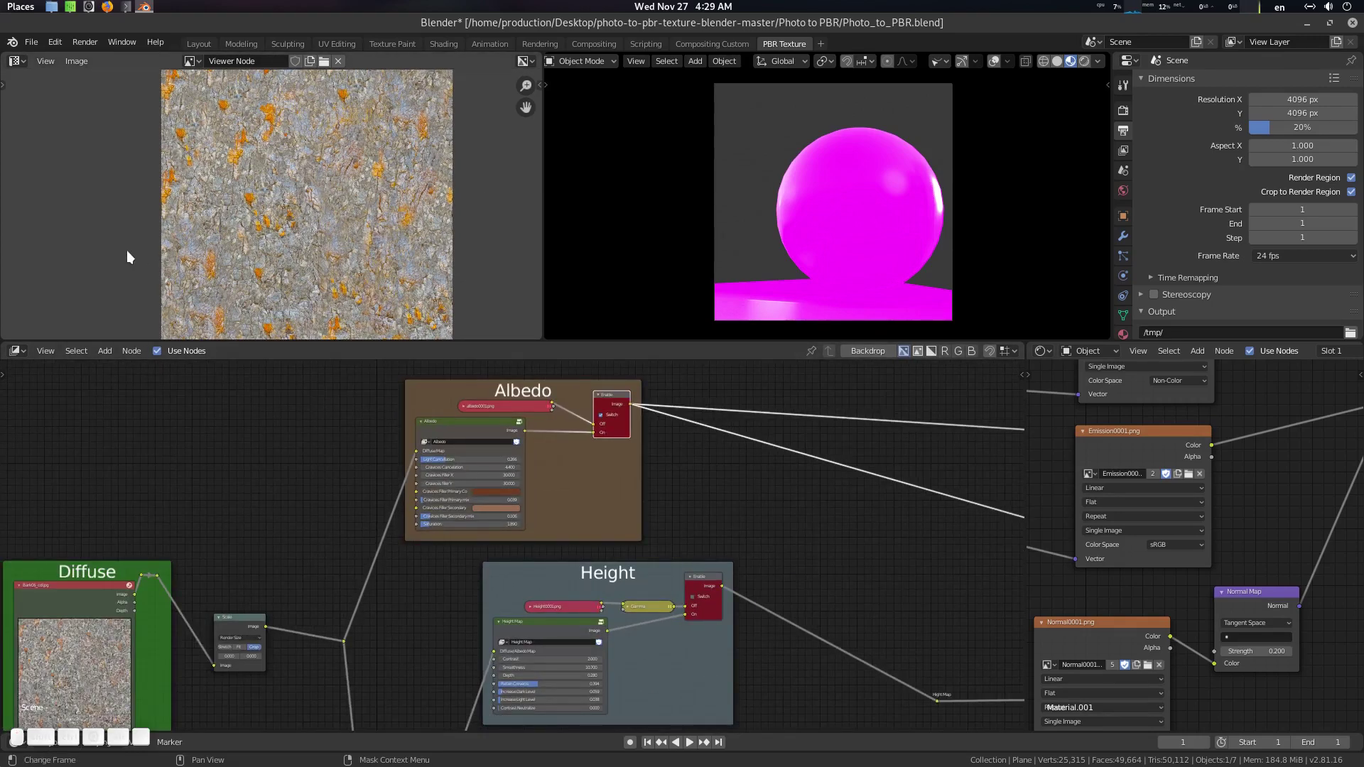
{"action": "scroll", "coordinate": [395, 192], "scroll_direction": "down", "scroll_amount": 2}
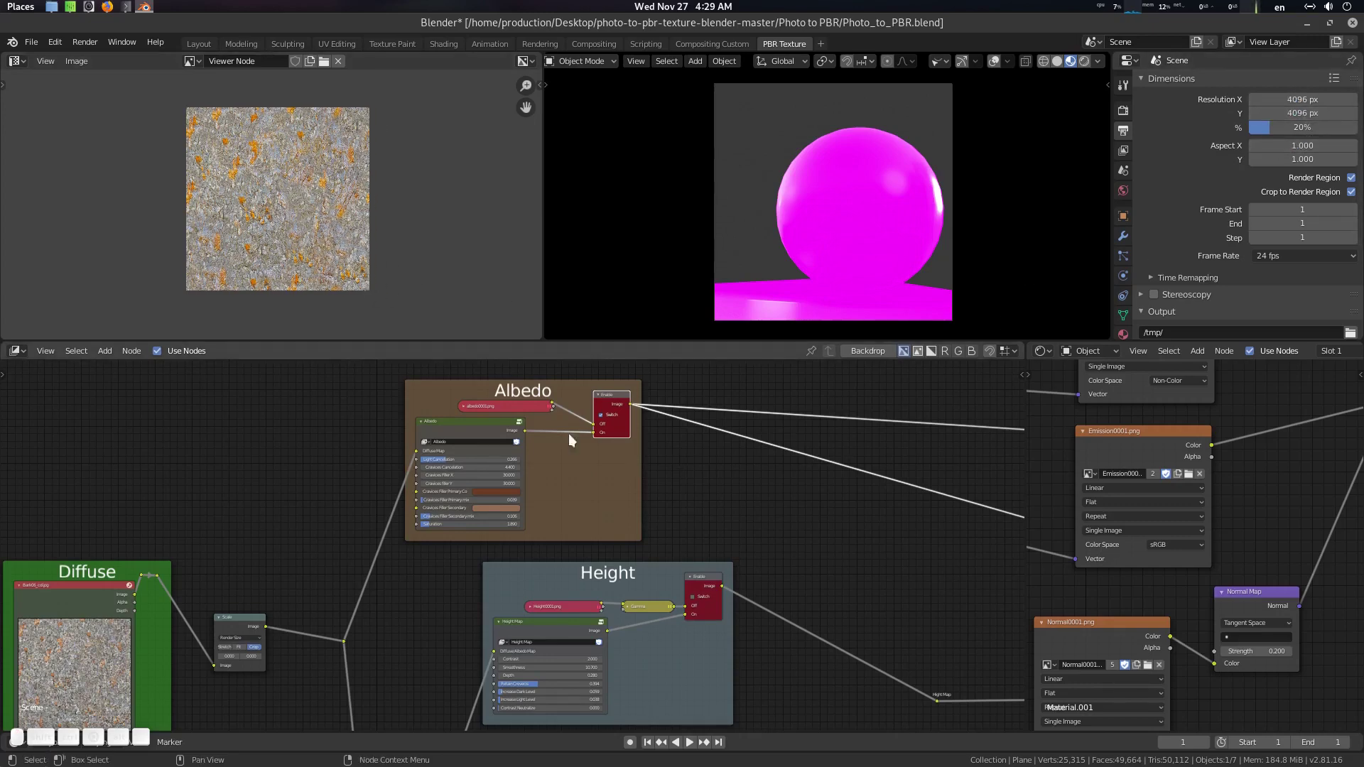
{"action": "scroll", "coordinate": [355, 199], "scroll_direction": "up", "scroll_amount": 3}
{"action": "scroll", "coordinate": [696, 447], "scroll_direction": "up", "scroll_amount": 2}
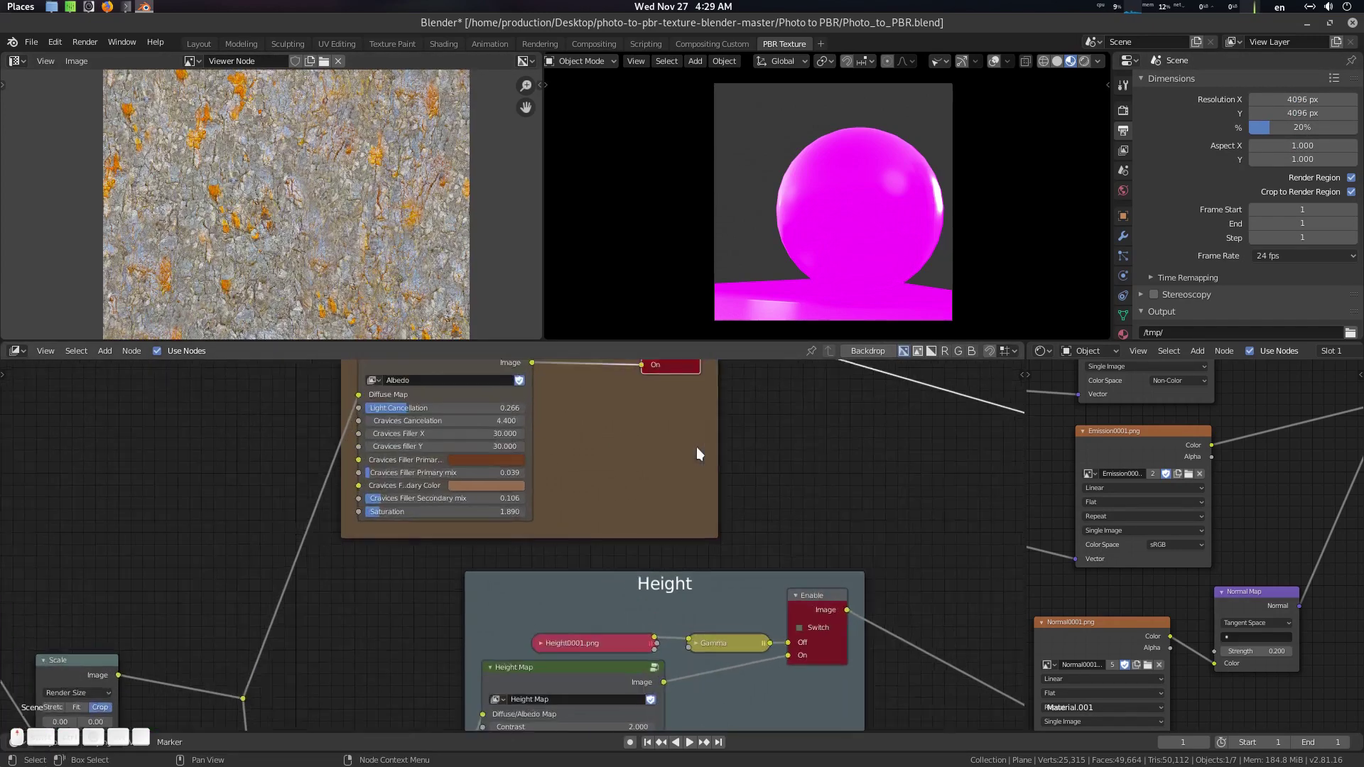
Set the Albedo node's Light Cancellation and Cravices Cancelation to 0
{"action": "scroll", "coordinate": [696, 447], "scroll_direction": "up", "scroll_amount": 1}
{"action": "middle_click_drag", "start_coordinate": [681, 472], "coordinate": [687, 590]}
{"action": "scroll", "coordinate": [330, 189], "scroll_direction": "down", "scroll_amount": 2}
{"action": "middle_click_drag", "start_coordinate": [219, 218], "coordinate": [231, 216]}
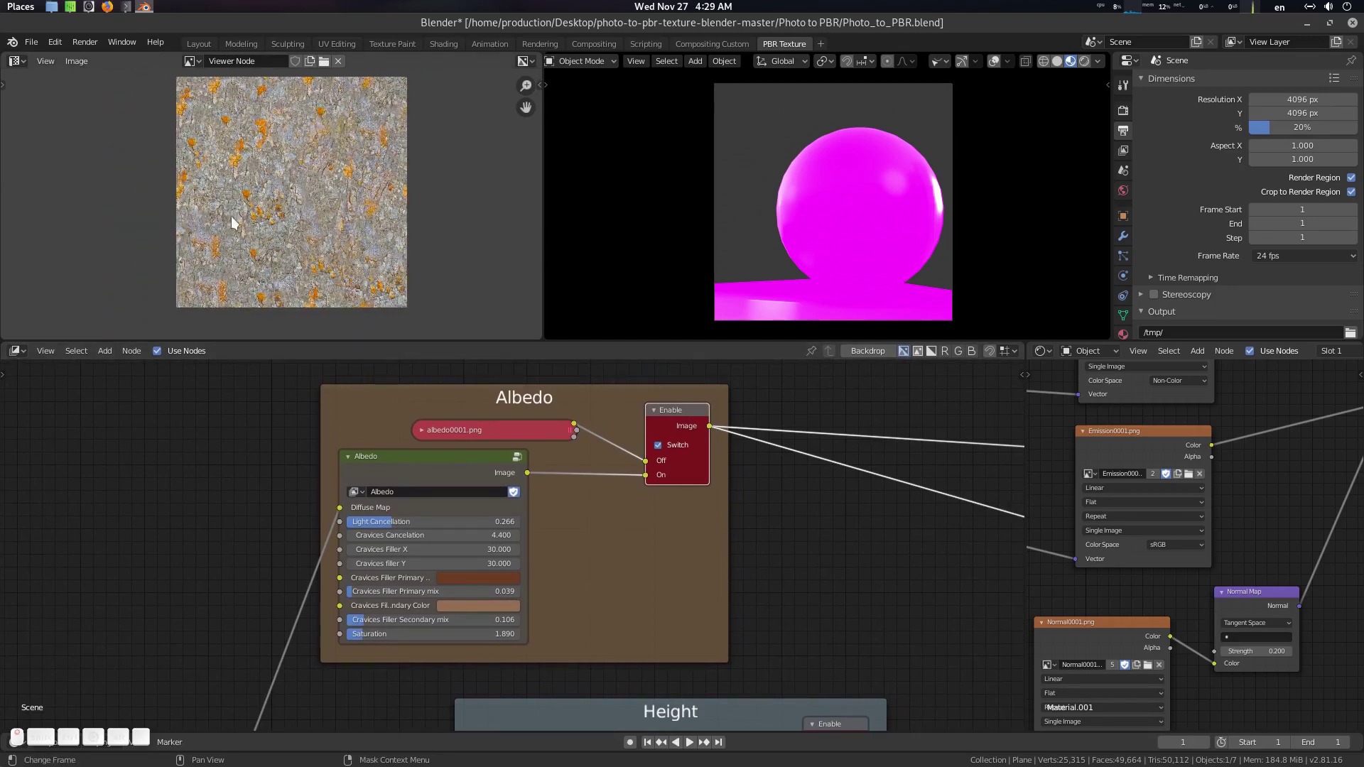
{"action": "scroll", "coordinate": [318, 411], "scroll_direction": "up", "scroll_amount": 1}
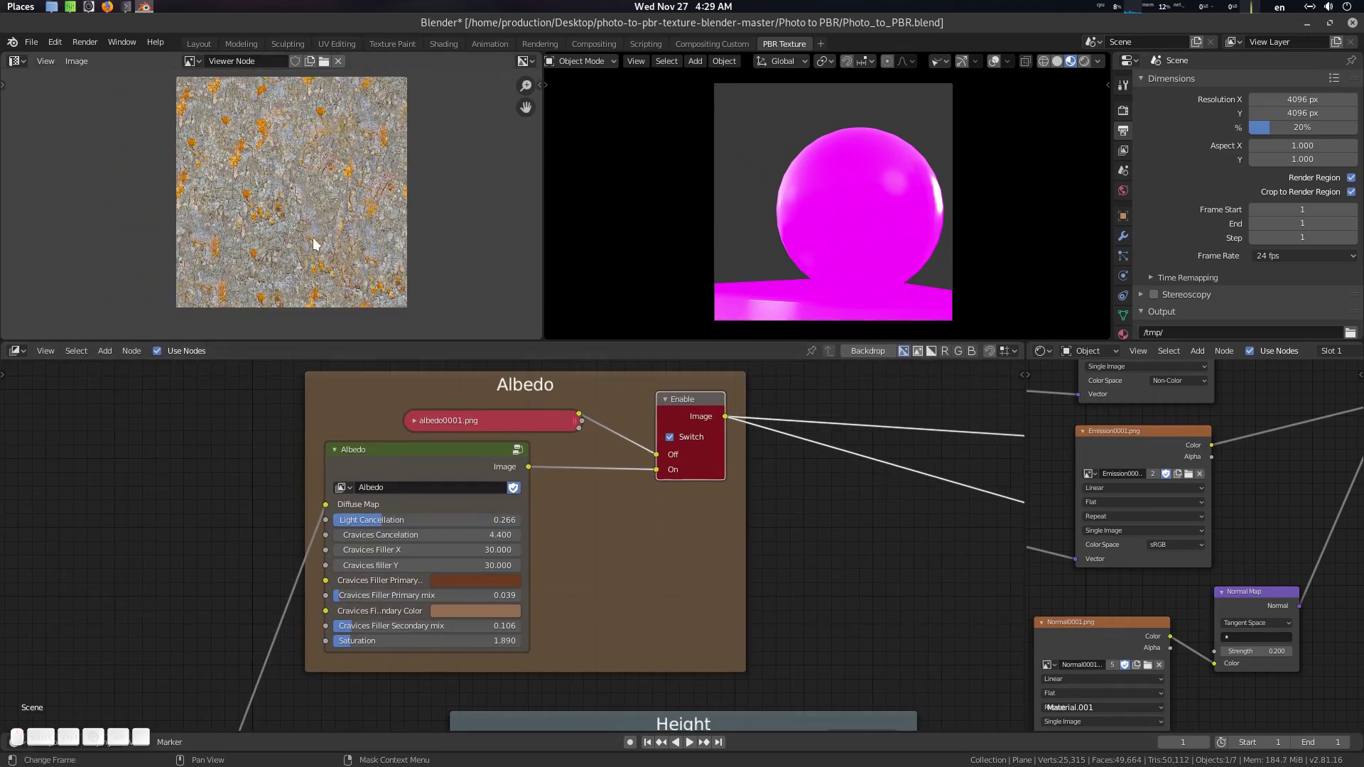
{"action": "middle_click_drag", "start_coordinate": [329, 506], "coordinate": [330, 521]}
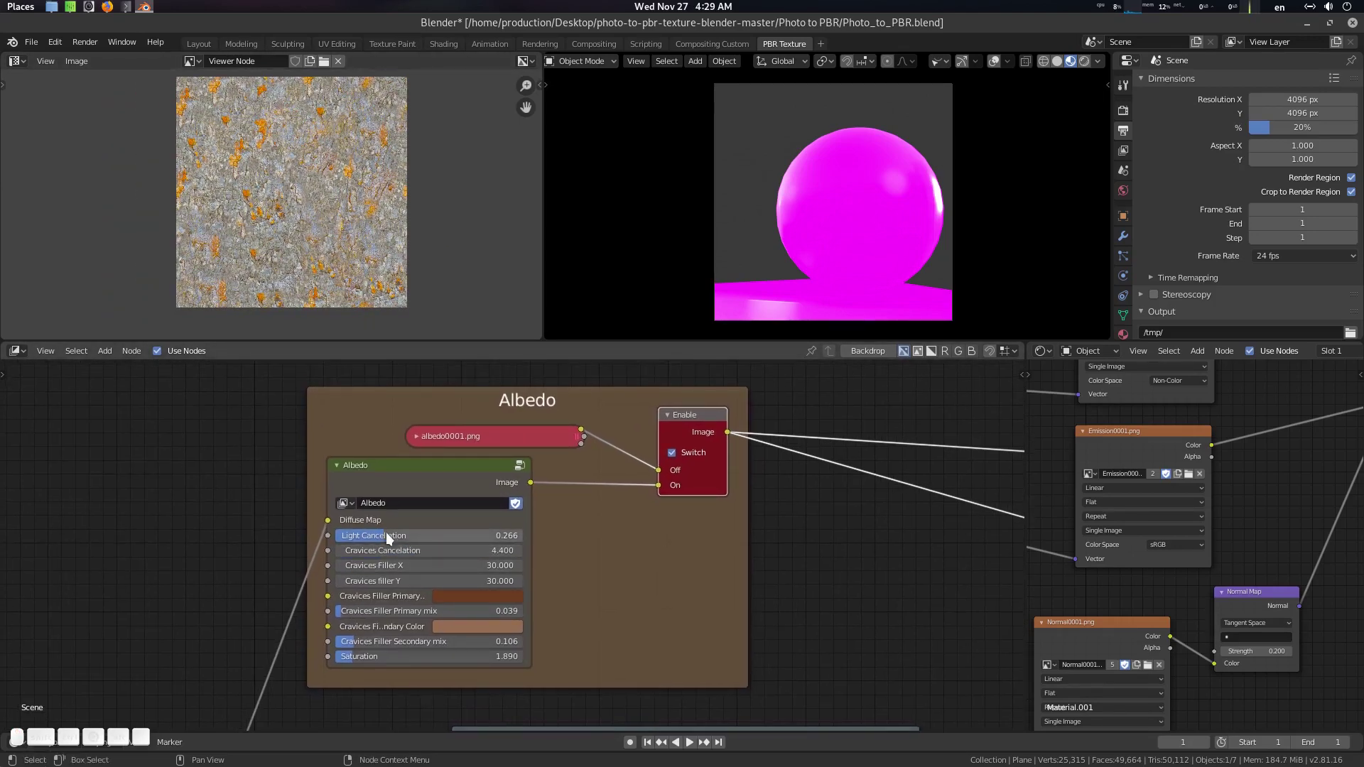
{"action": "left_click", "coordinate": [424, 536]}
{"action": "type", "text": "0"}
{"action": "key", "text": "Tab"}
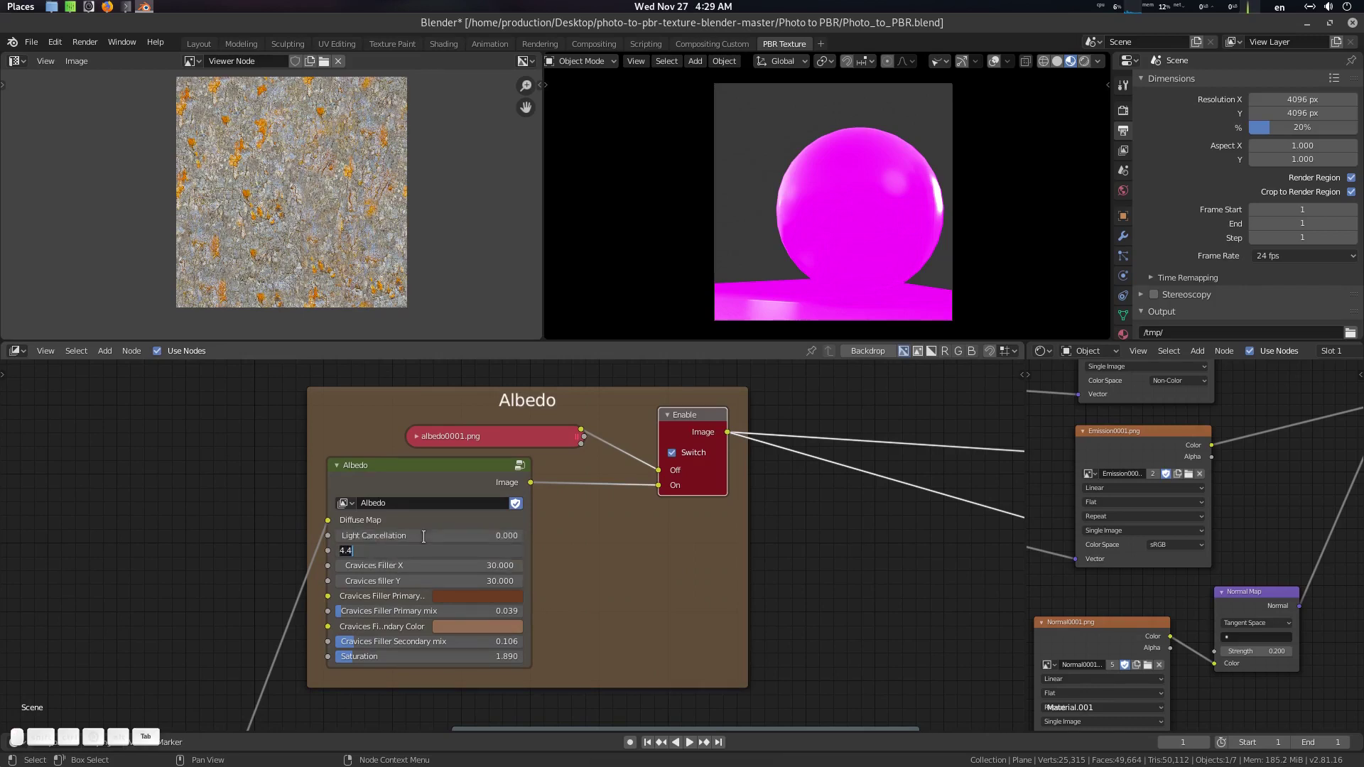
{"action": "type", "text": "0"}
{"action": "key", "text": "Return"}
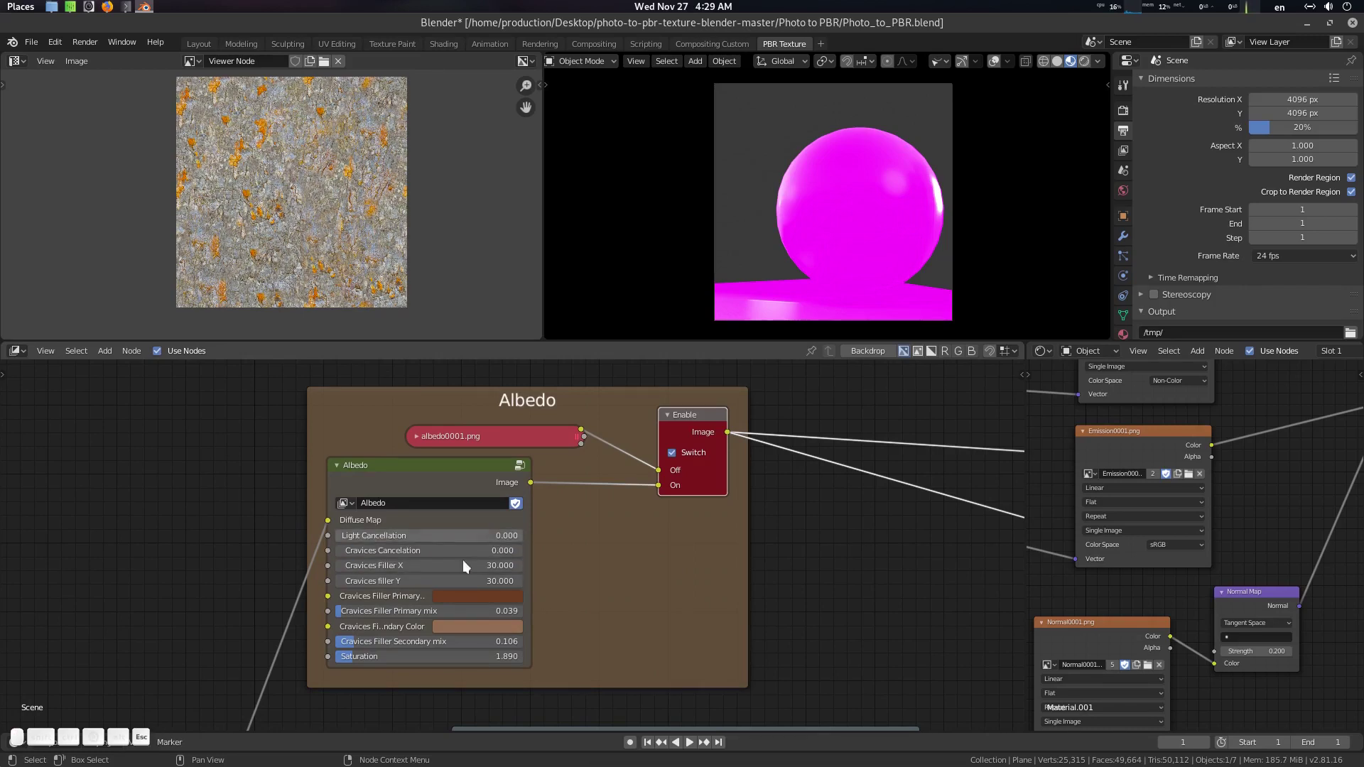
Set the Albedo node's Cravices Filler Primary mix and Secondary mix to 0 and its Saturation to 1
{"action": "left_click_drag", "start_coordinate": [380, 615], "coordinate": [321, 641]}
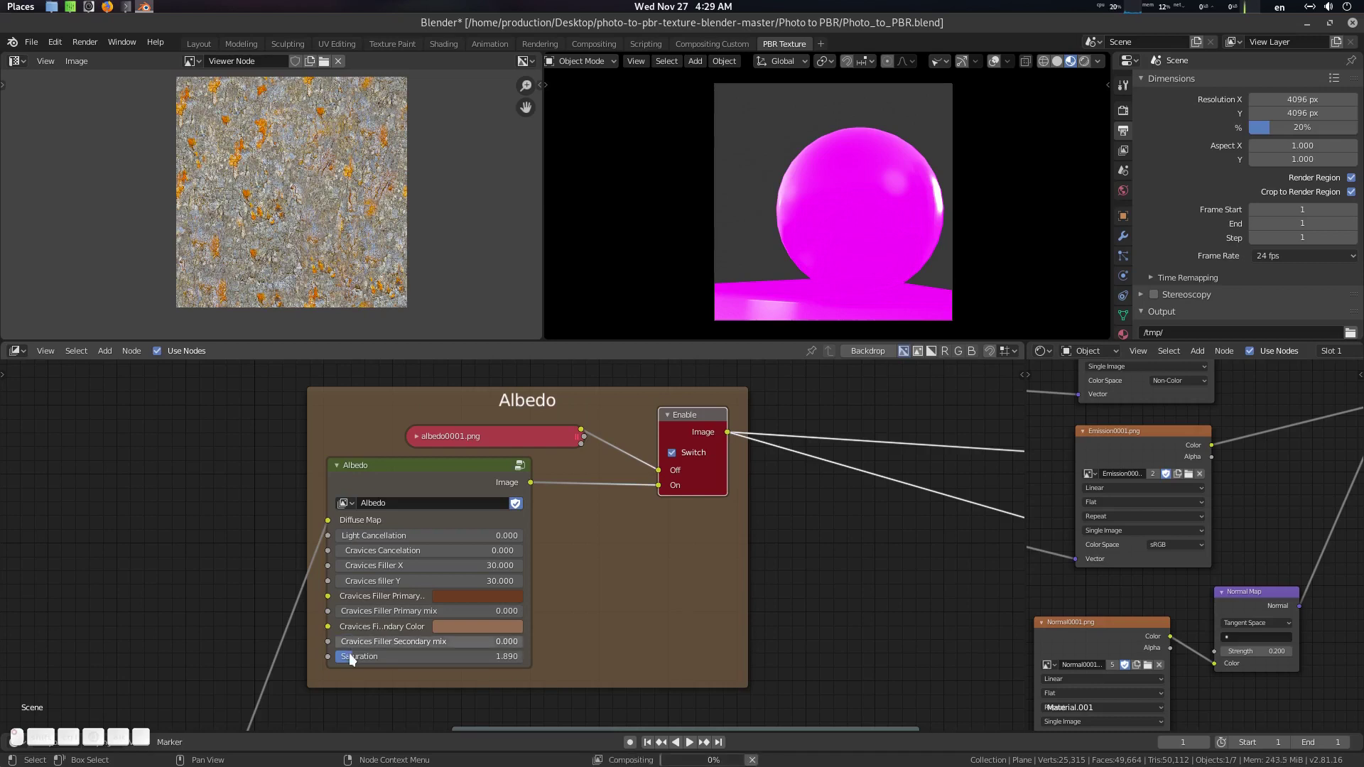
{"action": "left_click", "coordinate": [391, 658]}
{"action": "type", "text": "1"}
{"action": "key", "text": "Return"}
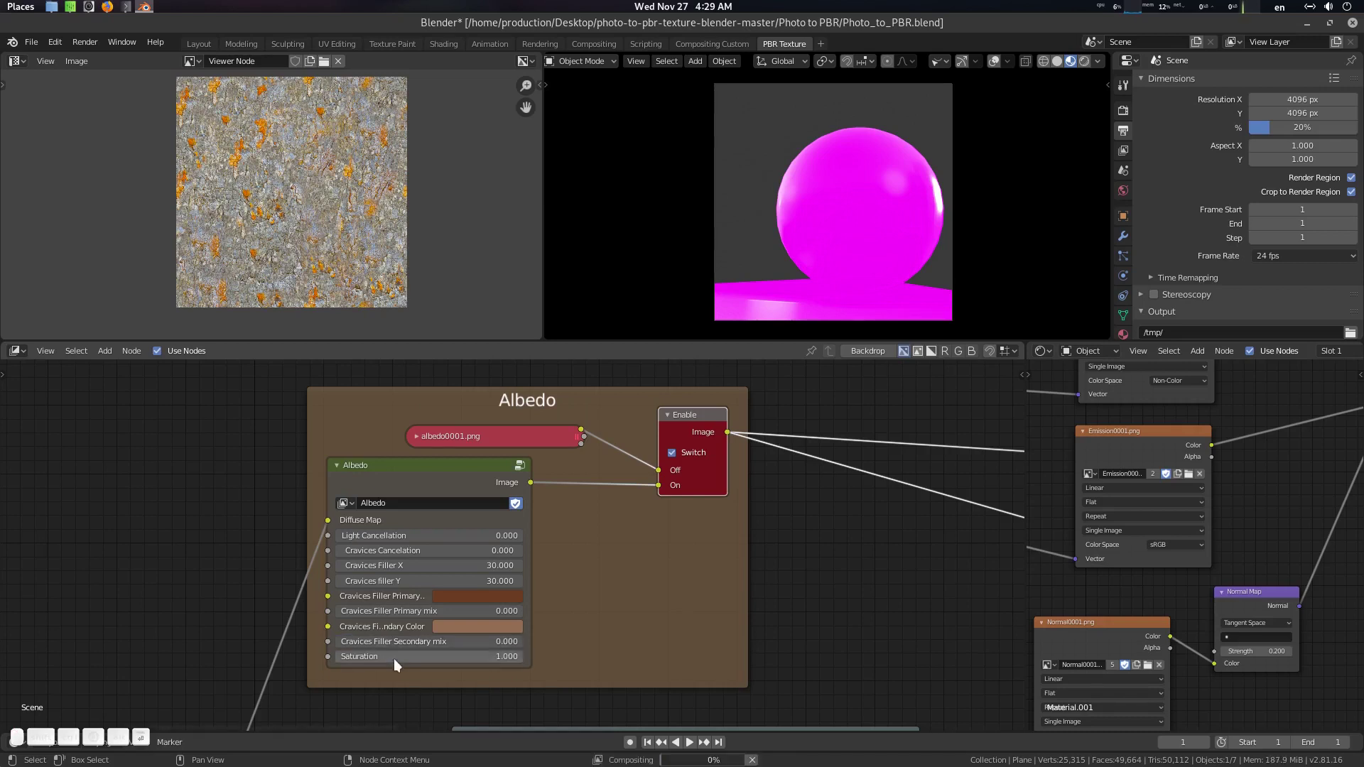
Refresh the preview of the adjusted albedo through the Albedo group's Enable node
{"action": "scroll", "coordinate": [620, 504], "scroll_direction": "down", "scroll_amount": 3}
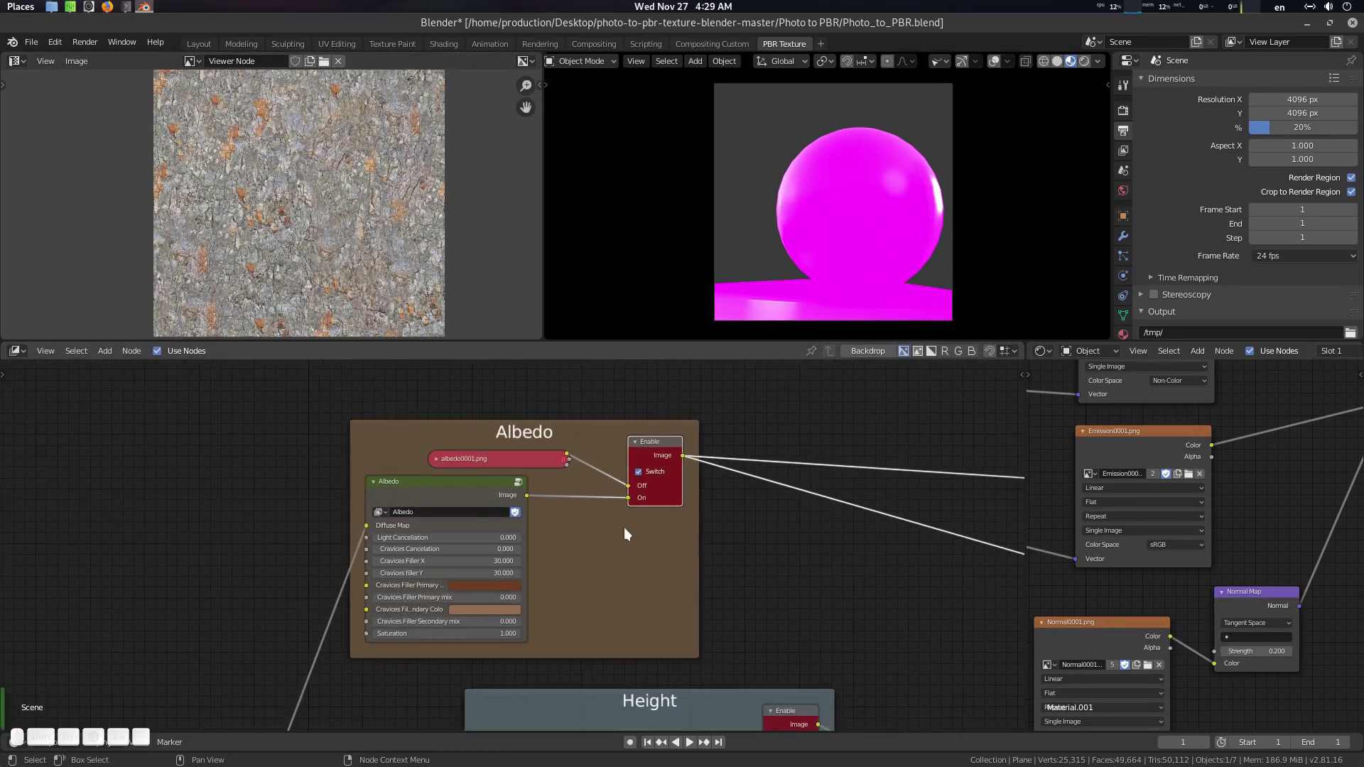
{"action": "middle_click_drag", "start_coordinate": [756, 449], "coordinate": [626, 438]}
{"action": "left_click", "coordinate": [542, 437], "text": "ctrl+shift"}
{"action": "scroll", "coordinate": [657, 521], "scroll_direction": "down", "scroll_amount": 1, "text": "ctrl"}
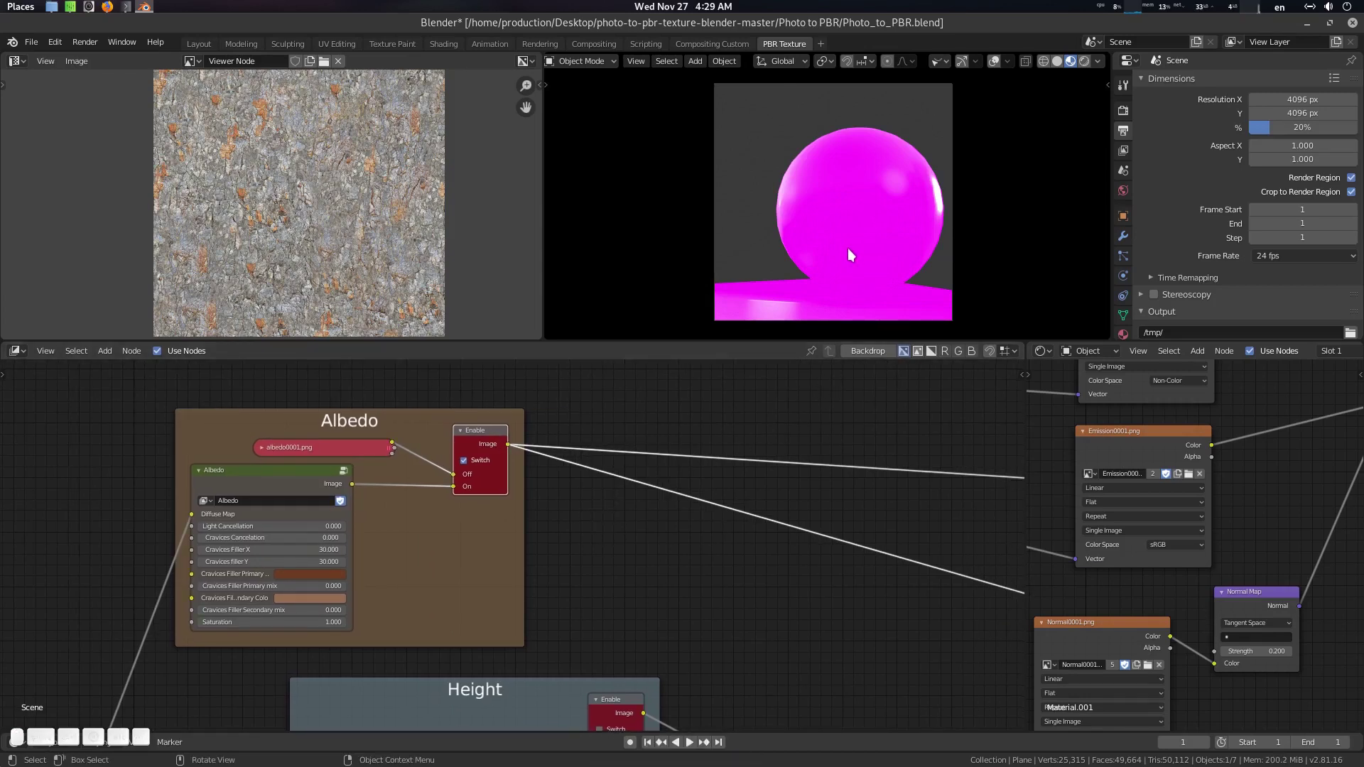
Start the Auto Reload Image timer for the scene and render the albedo map
{"action": "left_click", "coordinate": [1123, 171]}
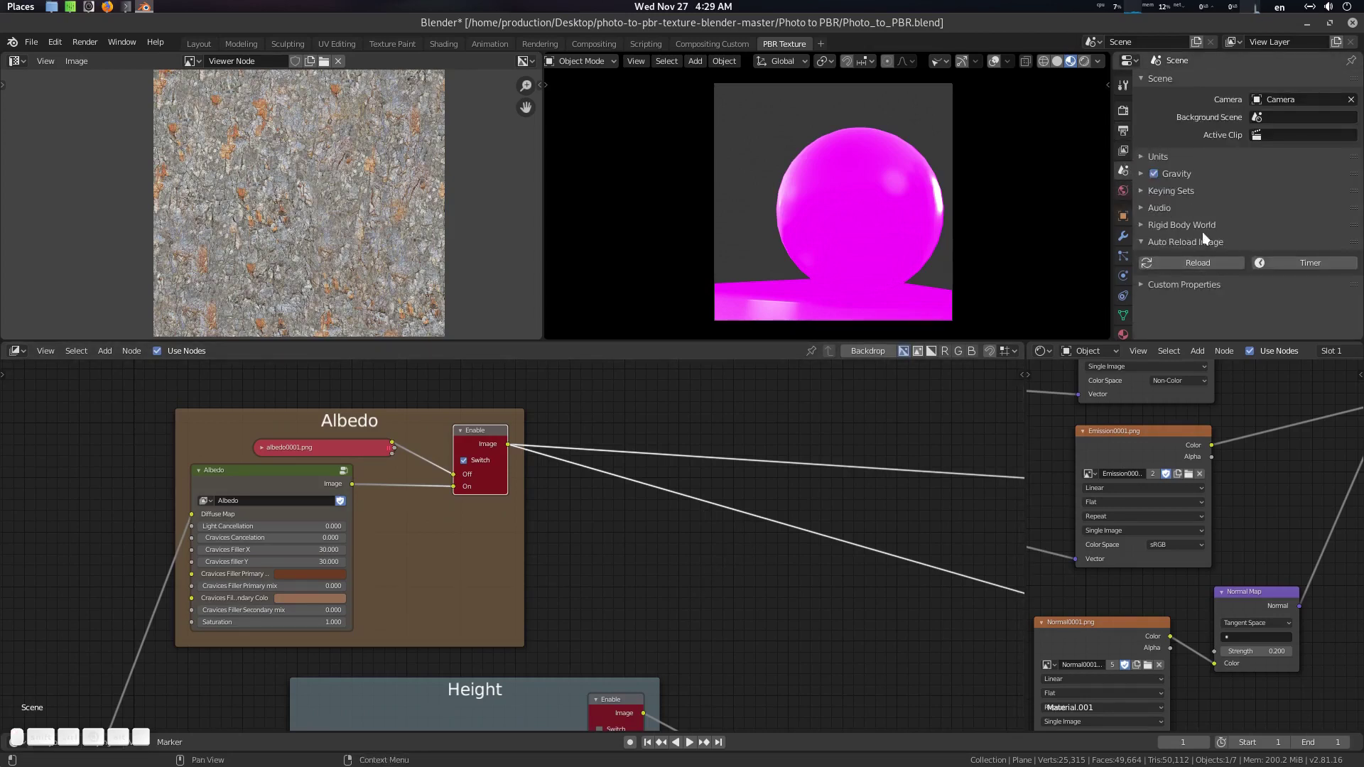
{"action": "left_click", "coordinate": [1301, 263]}
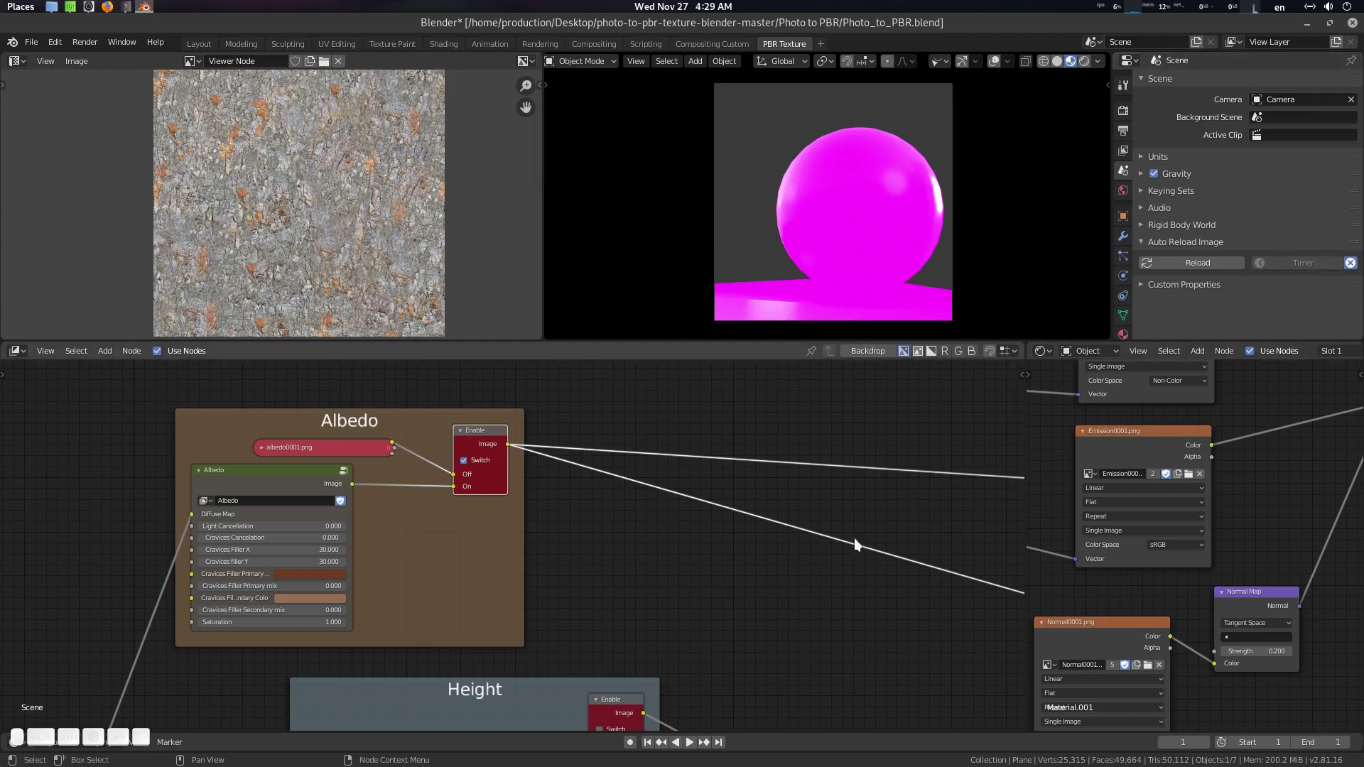
{"action": "middle_click_drag", "start_coordinate": [756, 555], "coordinate": [768, 568]}
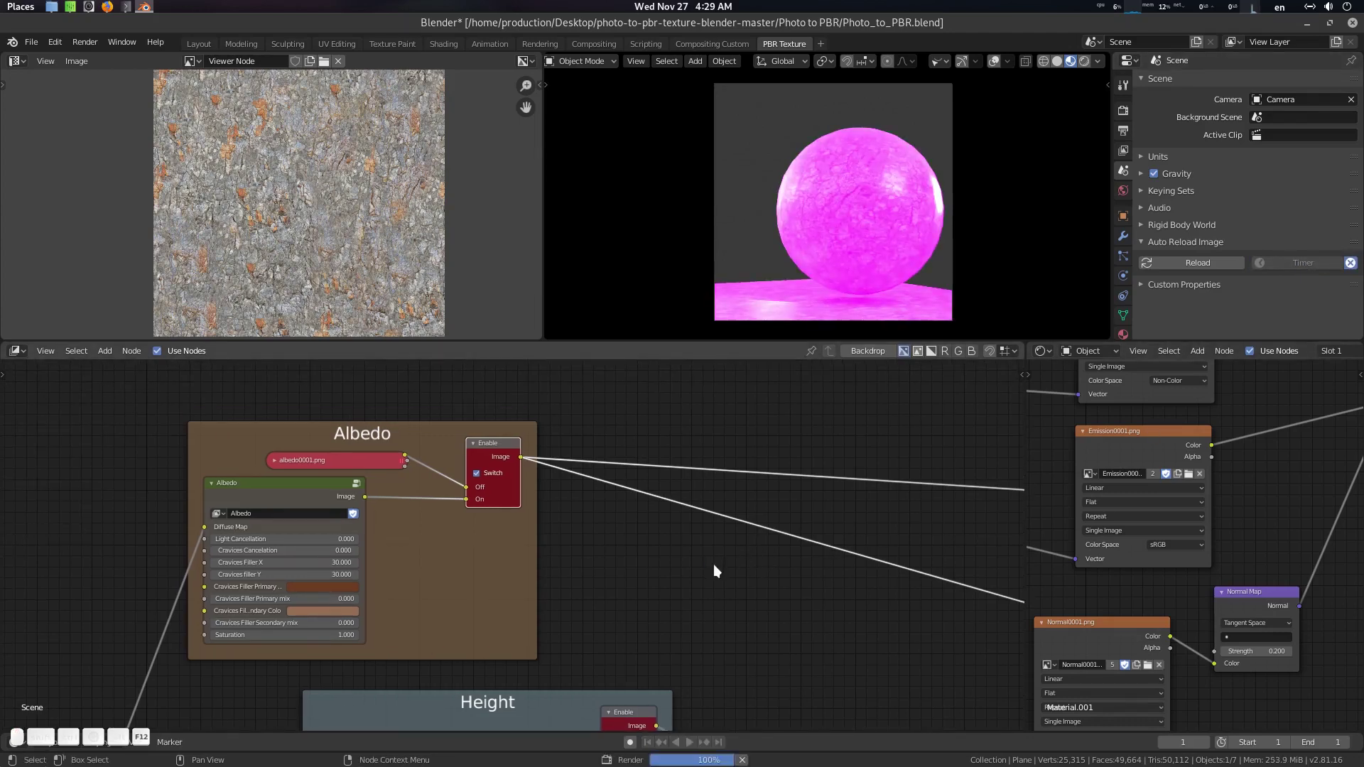
Add reroute points on the links into the Principled BSDF's Base Color, Metallic, Roughness, Emission and Normal inputs
{"action": "middle_click_drag", "start_coordinate": [1304, 400], "coordinate": [1119, 502]}
{"action": "mouse_move", "coordinate": [1128, 425]}
{"action": "middle_mouse_down"}
{"action": "mouse_move", "coordinate": [1154, 521]}
{"action": "mouse_move", "coordinate": [1171, 510]}
{"action": "middle_mouse_up"}
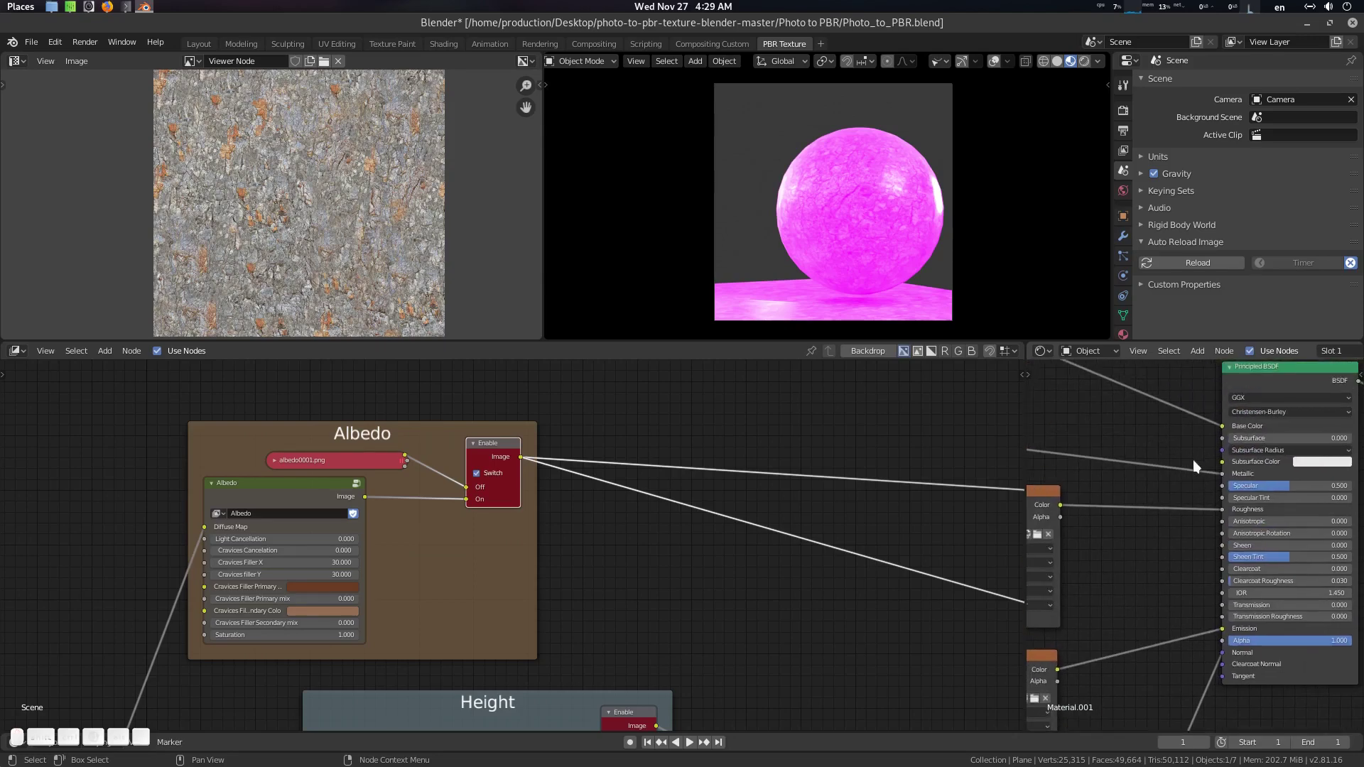
{"action": "right_click_drag", "start_coordinate": [1191, 461], "coordinate": [1191, 479], "text": "shift"}
{"action": "right_click_drag", "start_coordinate": [1195, 396], "coordinate": [1193, 519], "text": "shift"}
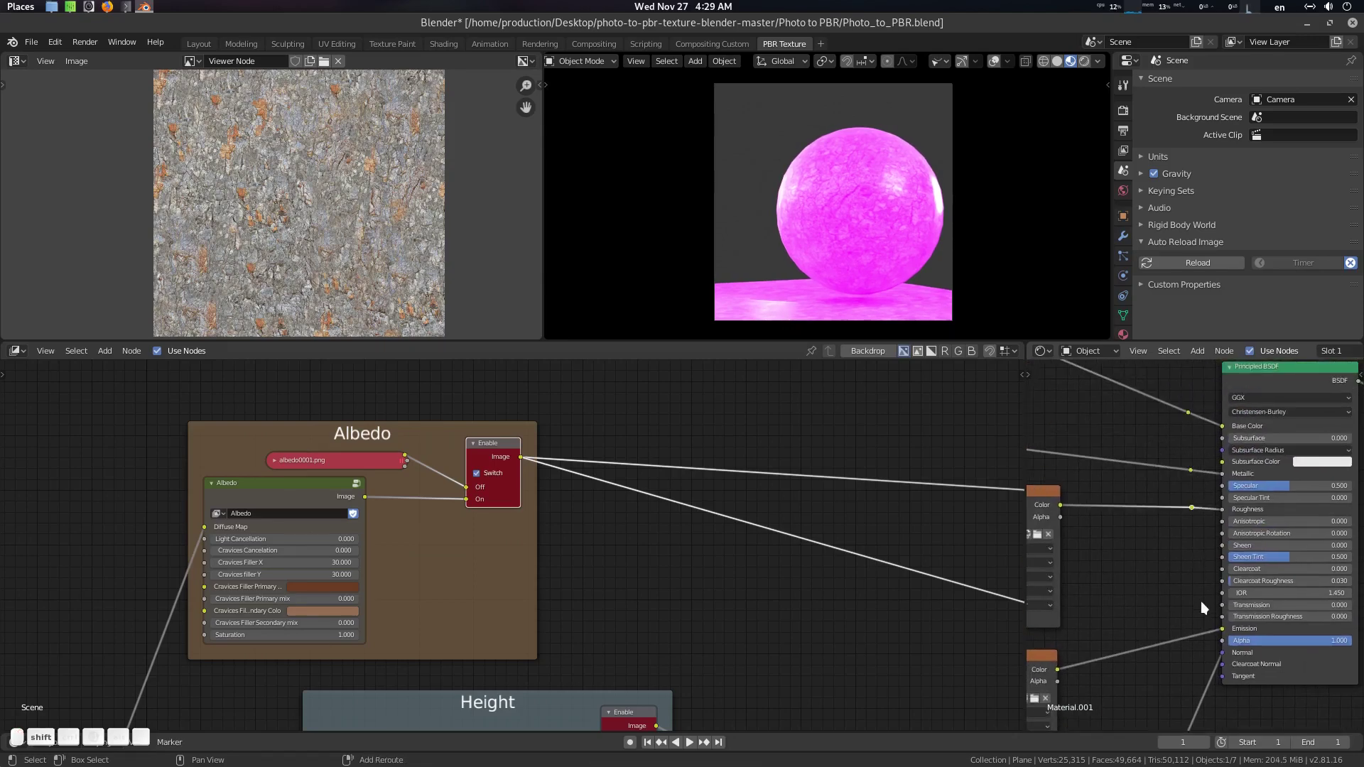
{"action": "right_click_drag", "start_coordinate": [1194, 645], "coordinate": [1214, 700], "text": "shift"}
{"action": "middle_click_drag", "start_coordinate": [1217, 615], "coordinate": [1192, 527]}
{"action": "scroll", "coordinate": [1192, 527], "scroll_direction": "up", "scroll_amount": 5}
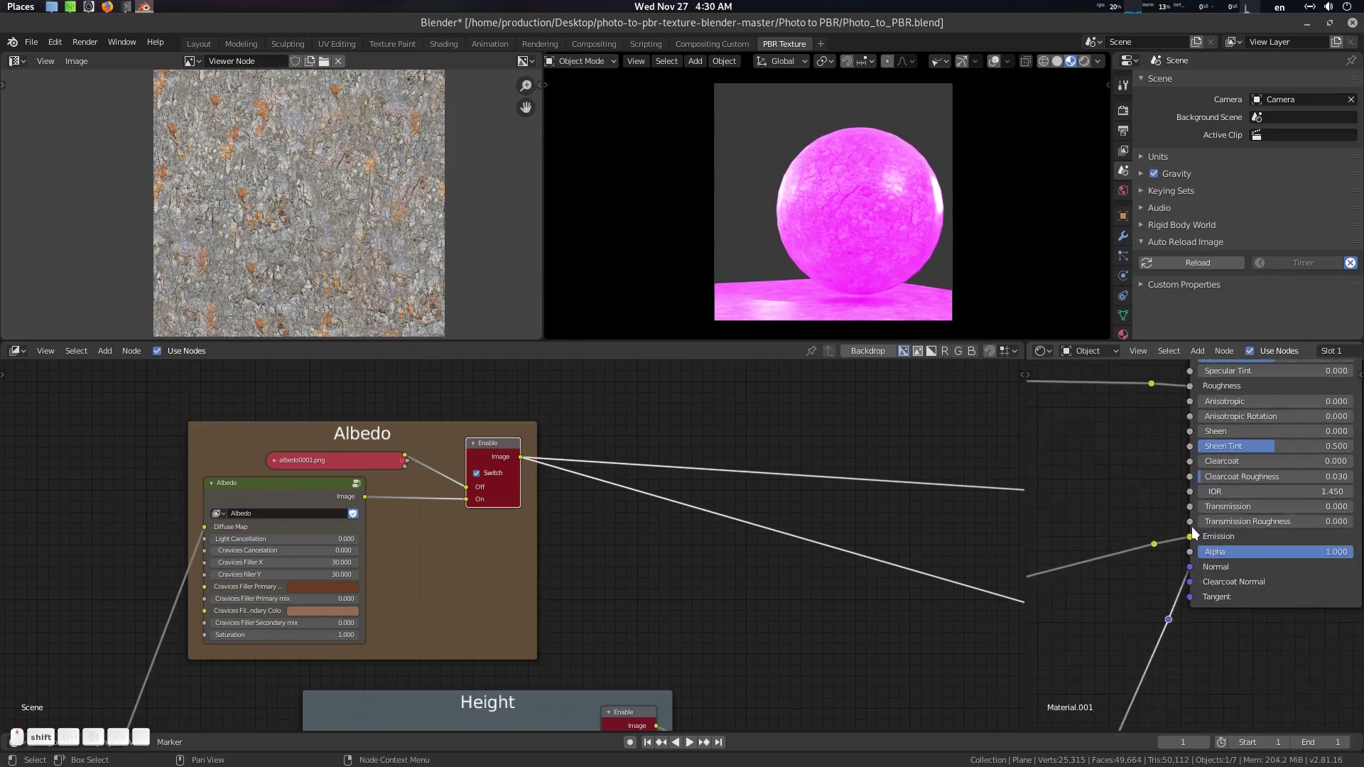
Disconnect the texture link from the Principled BSDF's Emission input
{"action": "middle_click_drag", "start_coordinate": [1217, 577], "coordinate": [1232, 615]}
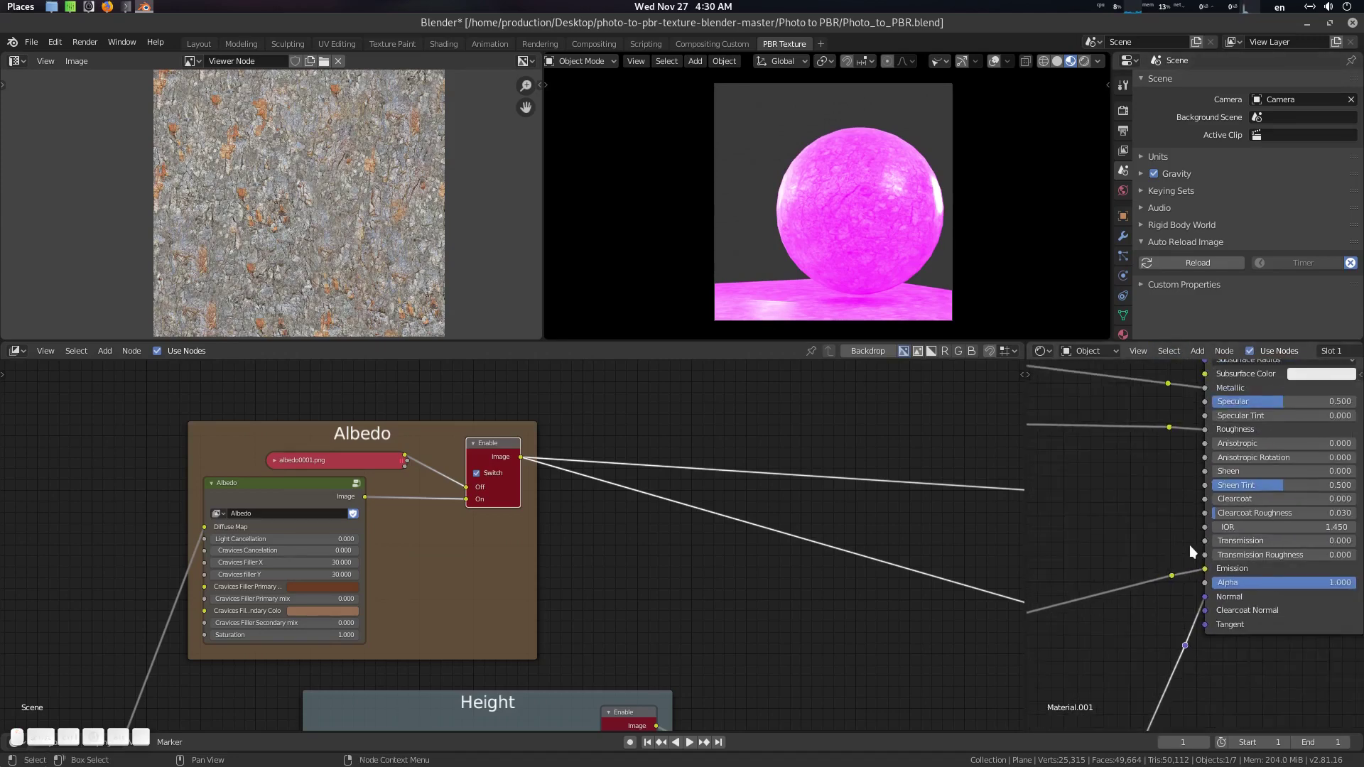
{"action": "scroll", "coordinate": [1208, 566], "scroll_direction": "down", "scroll_amount": 1}
{"action": "left_click_drag", "start_coordinate": [1209, 573], "coordinate": [1188, 601]}
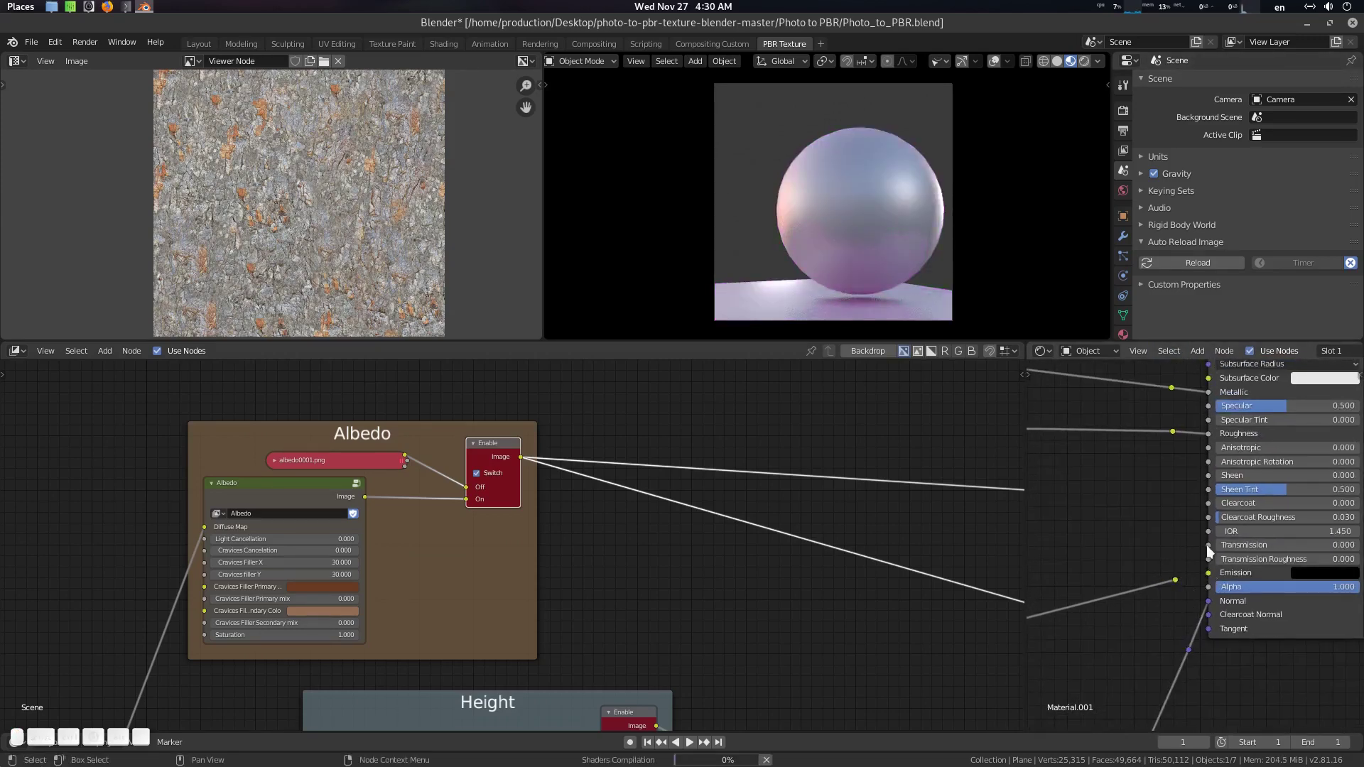
Disconnect the Principled BSDF's Roughness input, set Roughness to 1, and check the sphere from another angle
{"action": "middle_click_drag", "start_coordinate": [1199, 388], "coordinate": [1210, 495]}
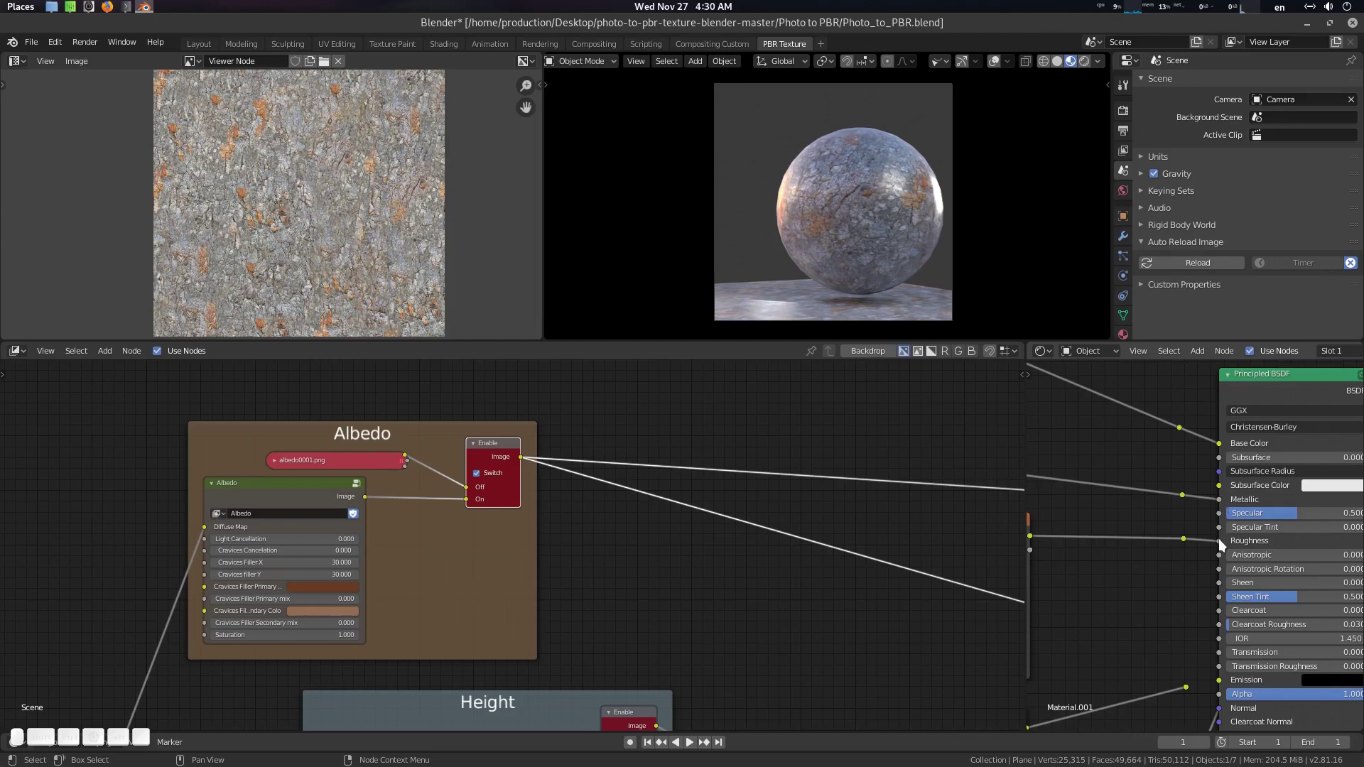
{"action": "left_click_drag", "start_coordinate": [1221, 544], "coordinate": [1200, 565]}
{"action": "middle_click_drag", "start_coordinate": [1200, 566], "coordinate": [1176, 553]}
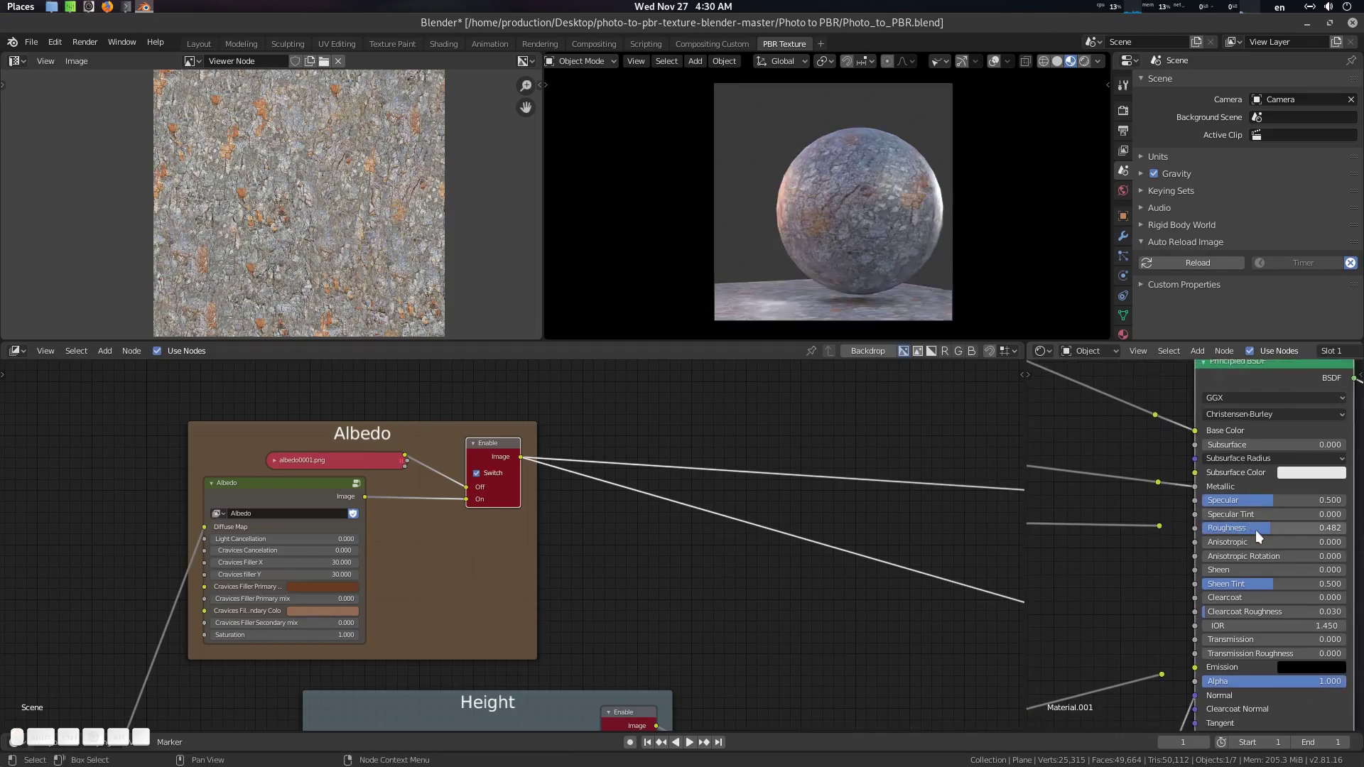
{"action": "key", "text": "BackSpace"}
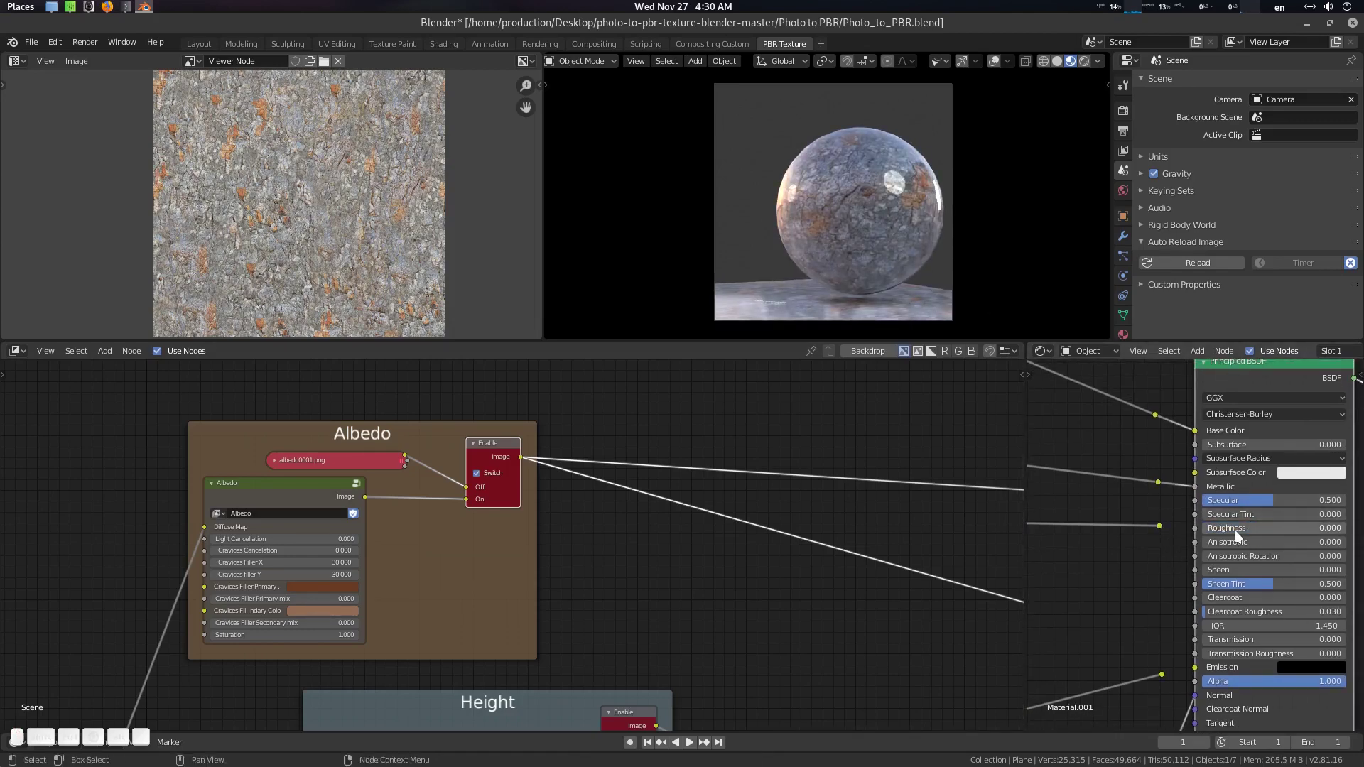
{"action": "left_click_drag", "start_coordinate": [1235, 531], "coordinate": [1345, 530]}
{"action": "middle_click_drag", "start_coordinate": [850, 206], "coordinate": [923, 242]}
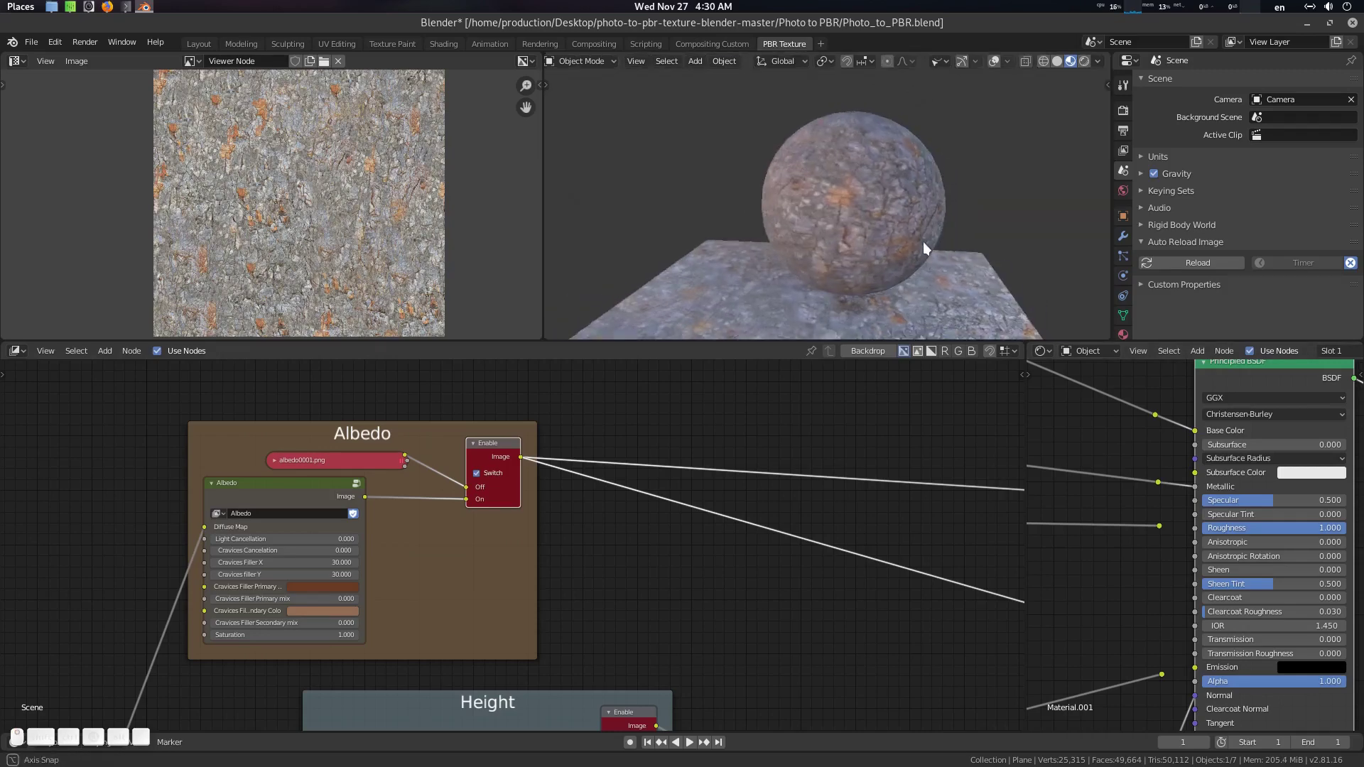
{"action": "scroll", "coordinate": [923, 242], "scroll_direction": "up", "scroll_amount": 6}
{"action": "scroll", "coordinate": [902, 230], "scroll_direction": "down", "scroll_amount": 5}
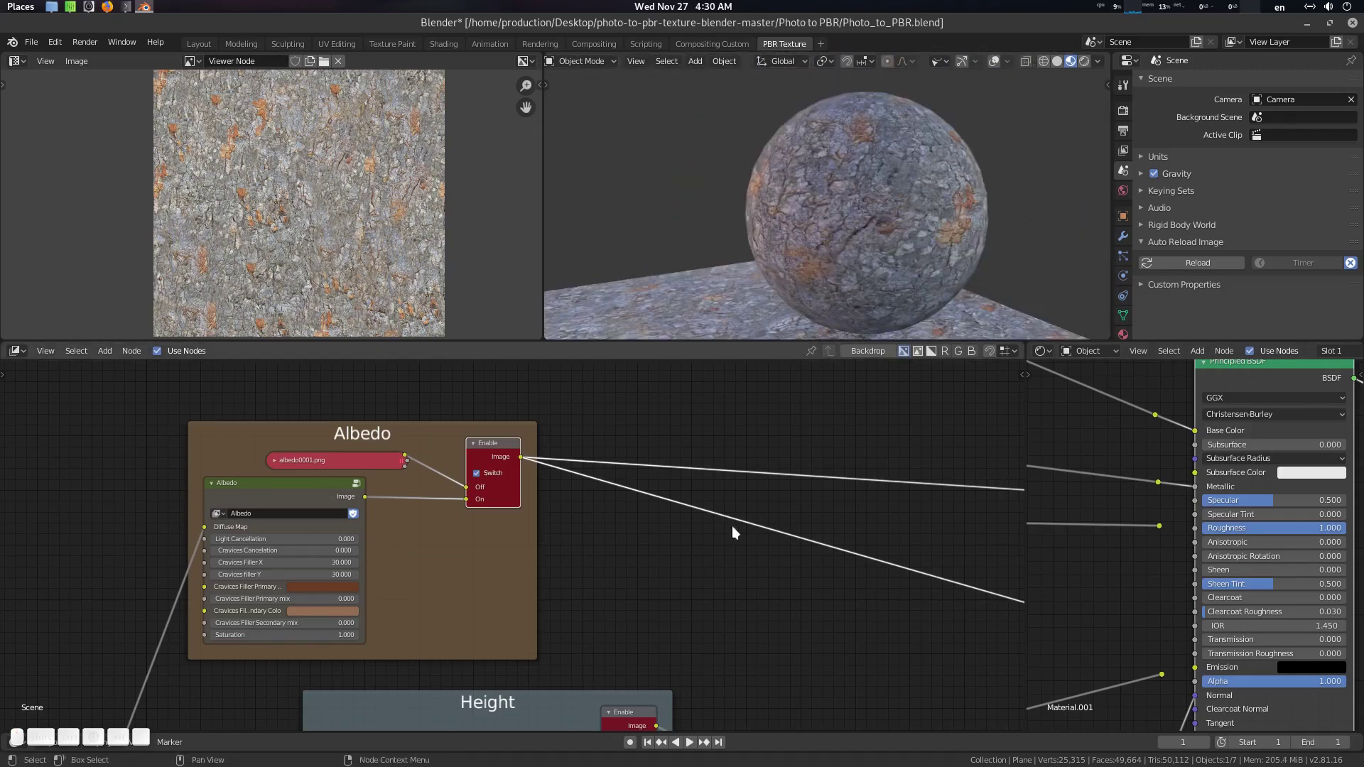
Turn on the switch of the Height group's Enable node and preview its output in the viewer
{"action": "scroll", "coordinate": [655, 530], "scroll_direction": "down", "scroll_amount": 2}
{"action": "middle_click_drag", "start_coordinate": [601, 559], "coordinate": [593, 483]}
{"action": "scroll", "coordinate": [594, 479], "scroll_direction": "up", "scroll_amount": 3}
{"action": "scroll", "coordinate": [592, 484], "scroll_direction": "down", "scroll_amount": 3}
{"action": "middle_click_drag", "start_coordinate": [531, 431], "coordinate": [537, 485]}
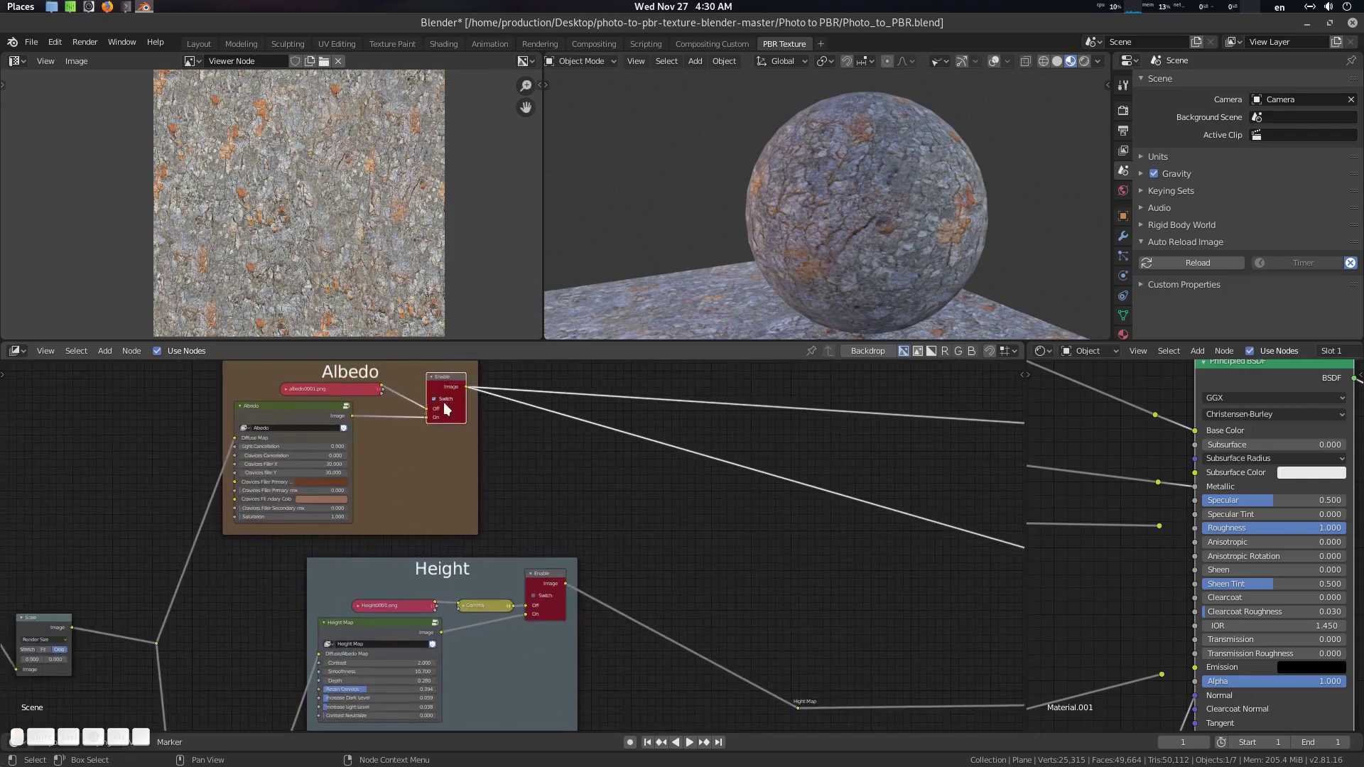
{"action": "scroll", "coordinate": [560, 472], "scroll_direction": "down", "scroll_amount": 2, "text": "shift"}
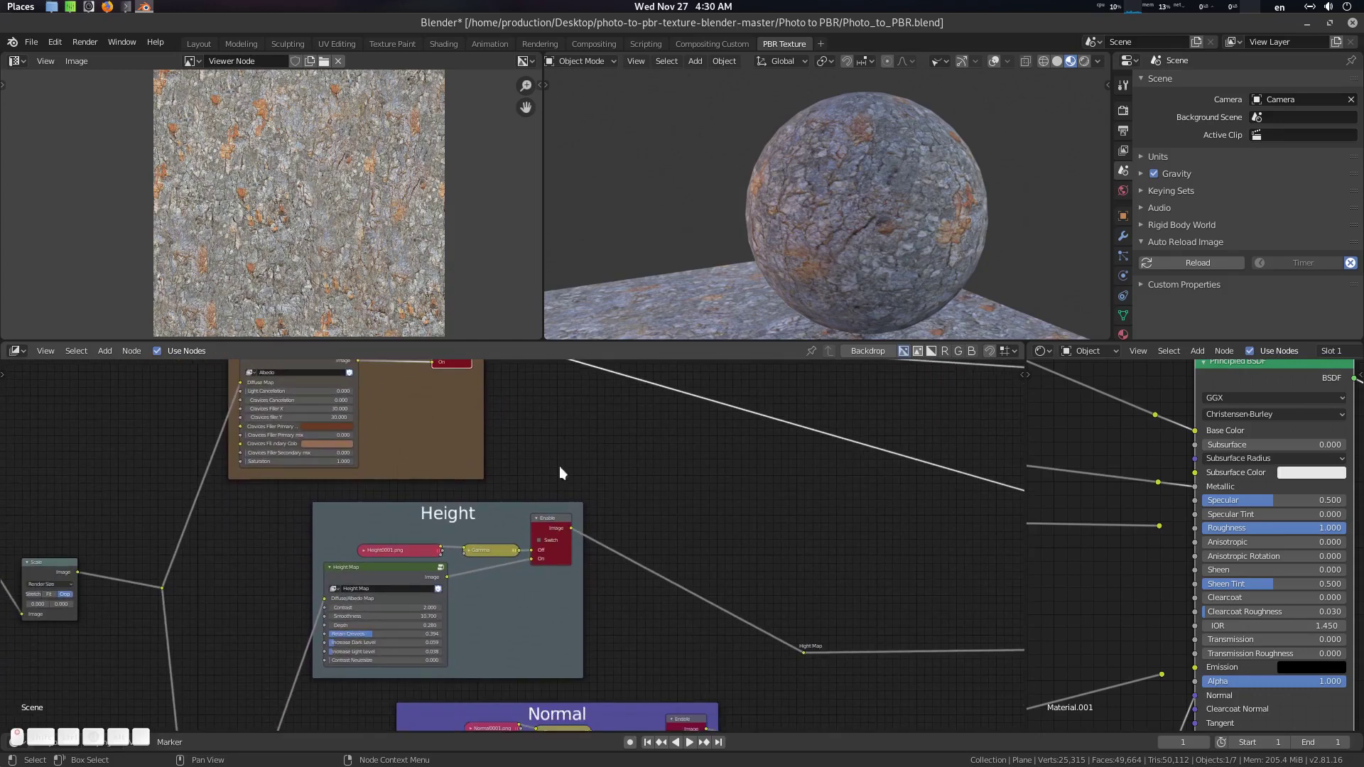
{"action": "left_click", "coordinate": [548, 537], "text": "ctrl+shift"}
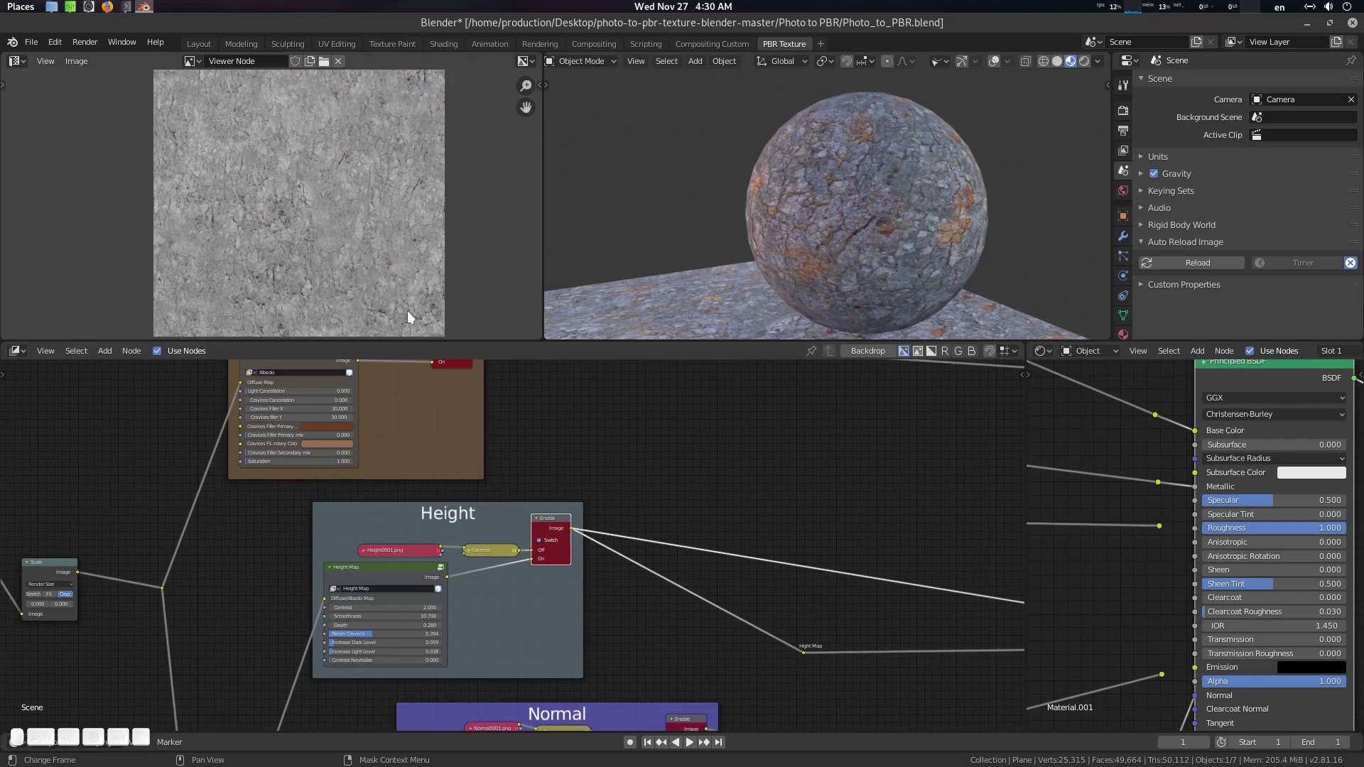
Set the Height Map node's Contrast to 2.8, Smoothness to 8.5, Depth to 1.06 and Increase Dark Level to 0.164
{"action": "scroll", "coordinate": [589, 428], "scroll_direction": "down", "scroll_amount": 4, "text": "shift"}
{"action": "scroll", "coordinate": [552, 491], "scroll_direction": "up", "scroll_amount": 3}
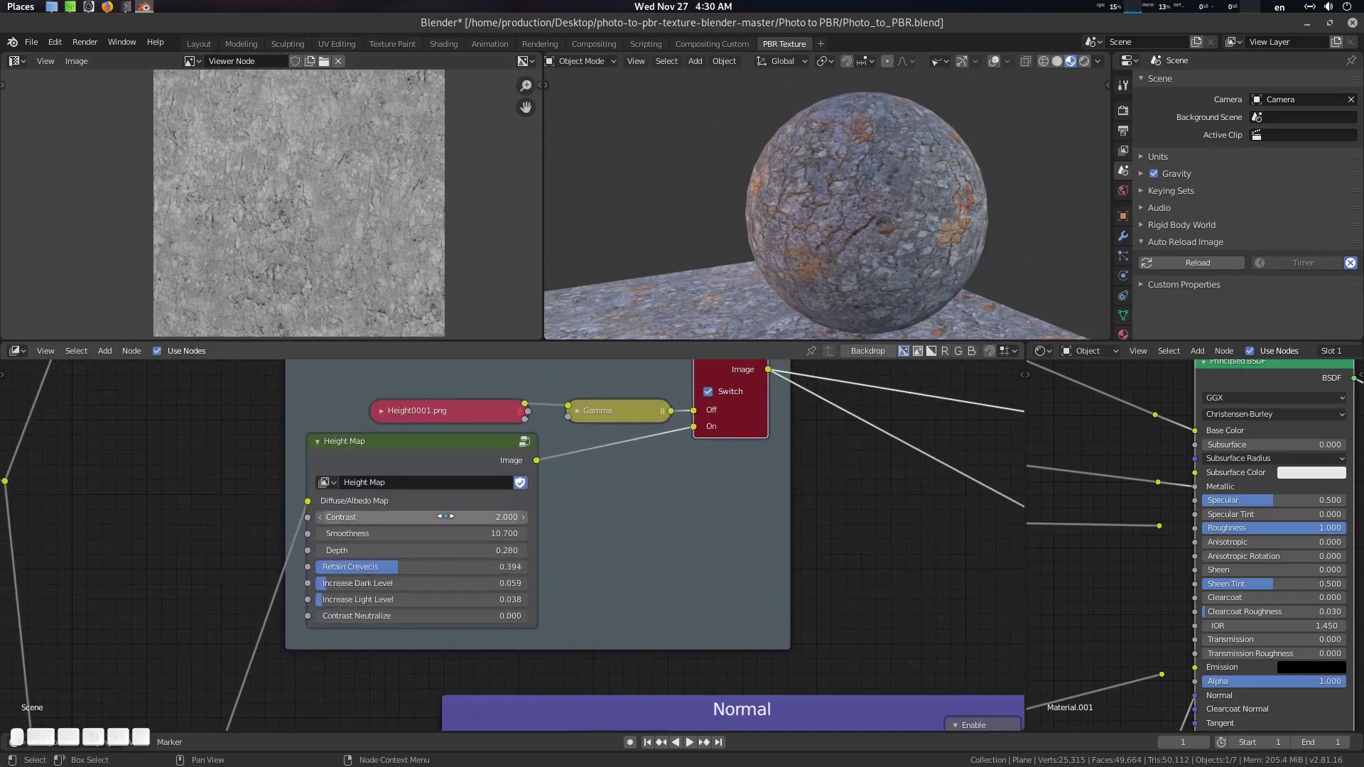
{"action": "left_click_drag", "start_coordinate": [441, 517], "coordinate": [462, 518]}
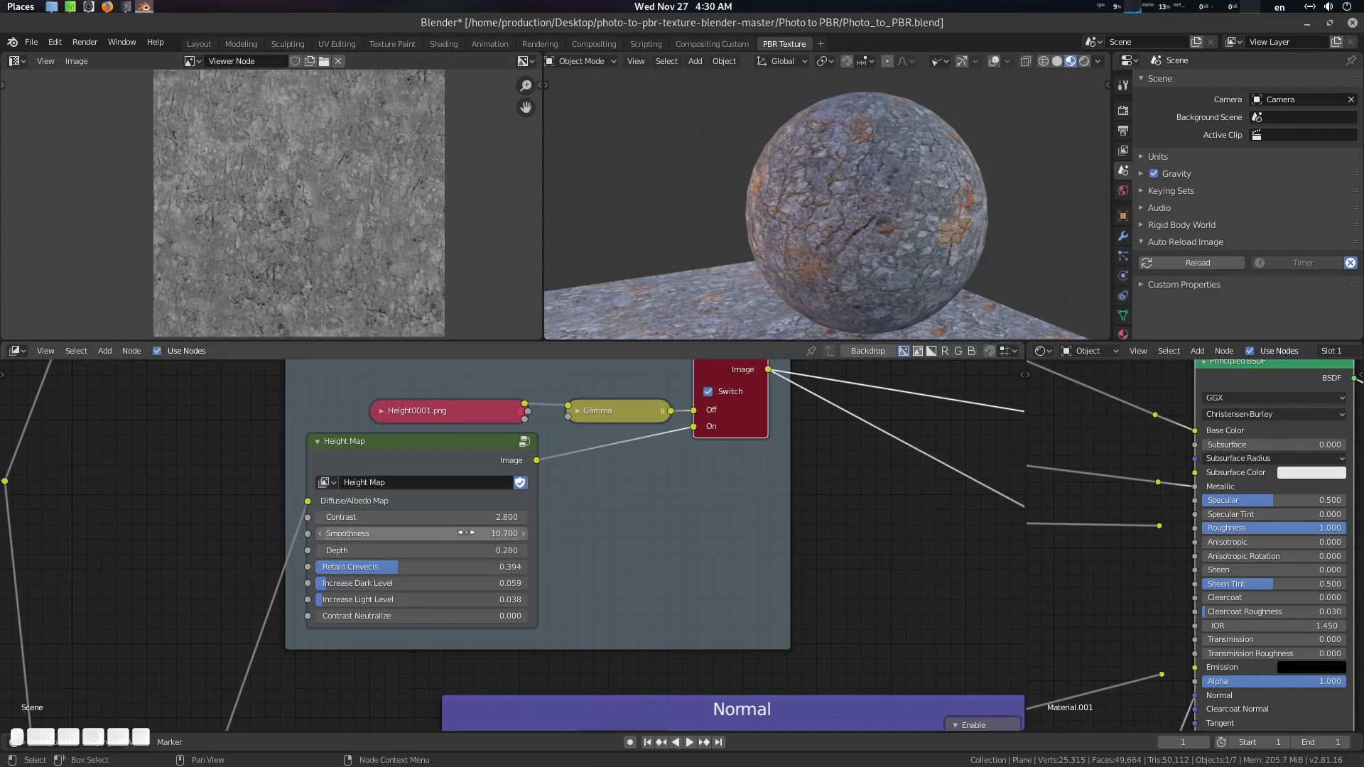
{"action": "left_click_drag", "start_coordinate": [466, 532], "coordinate": [369, 550]}
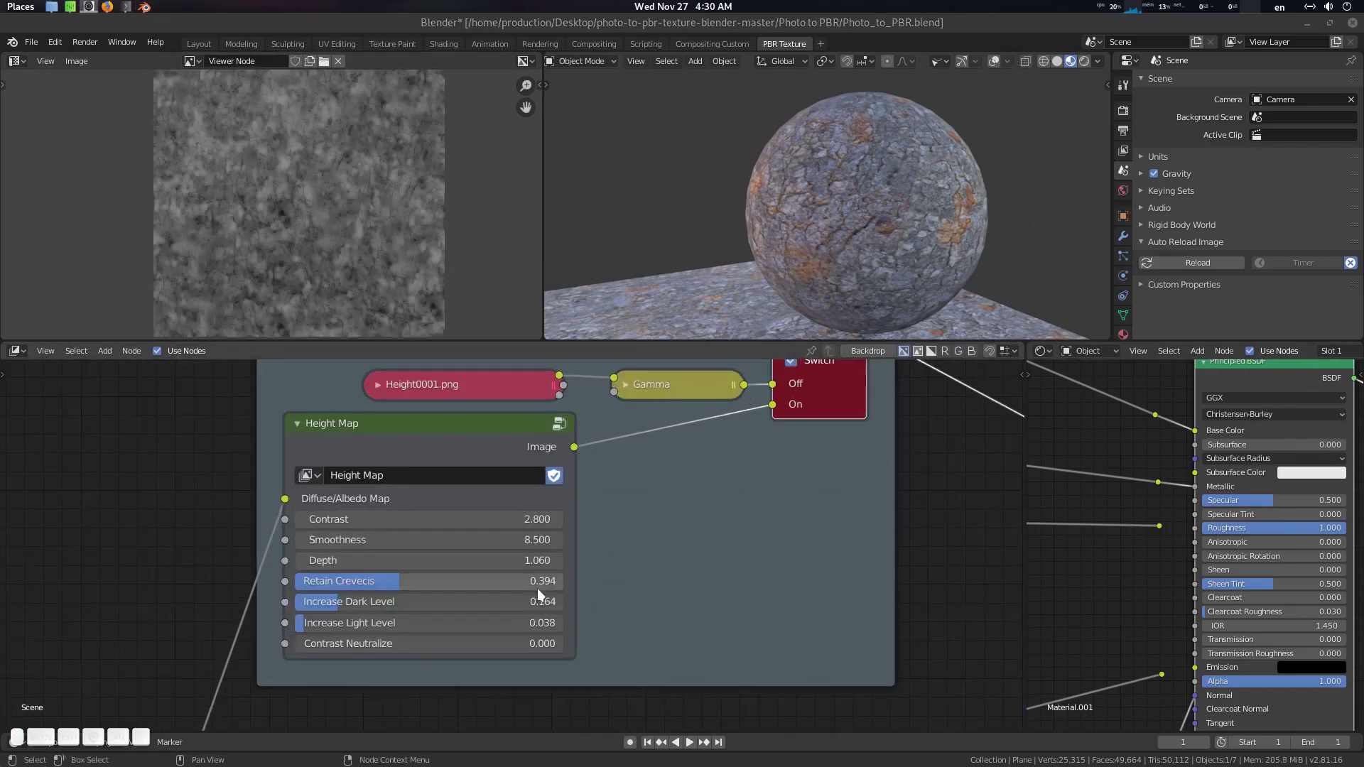
Set the Height Map node's Increase Dark Level to 0.286, Increase Light Level to 0.122, Contrast to 2, Depth to 1.86 and Retain Crevecis to 0.15
{"action": "middle_click_drag", "start_coordinate": [411, 602], "coordinate": [414, 584]}
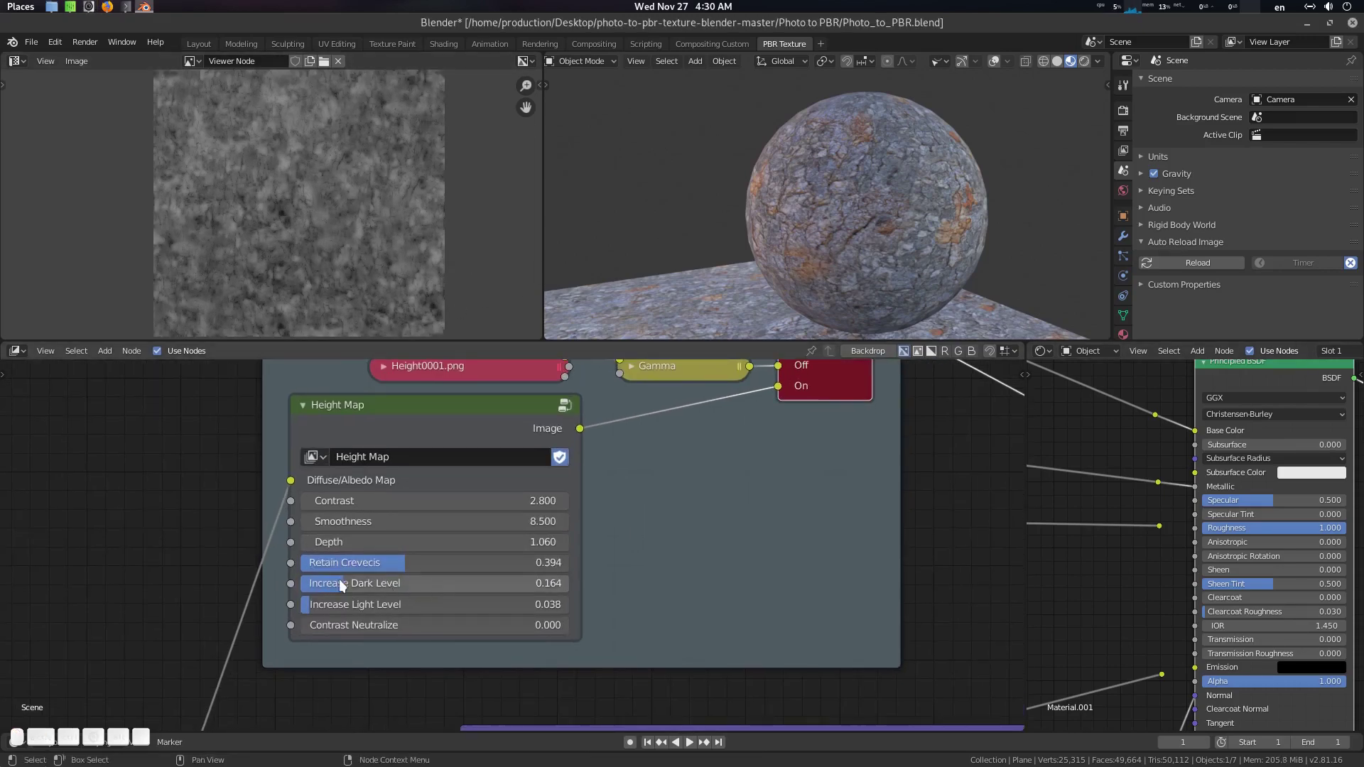
{"action": "left_click_drag", "start_coordinate": [339, 578], "coordinate": [339, 607]}
{"action": "middle_click_drag", "start_coordinate": [371, 500], "coordinate": [369, 547]}
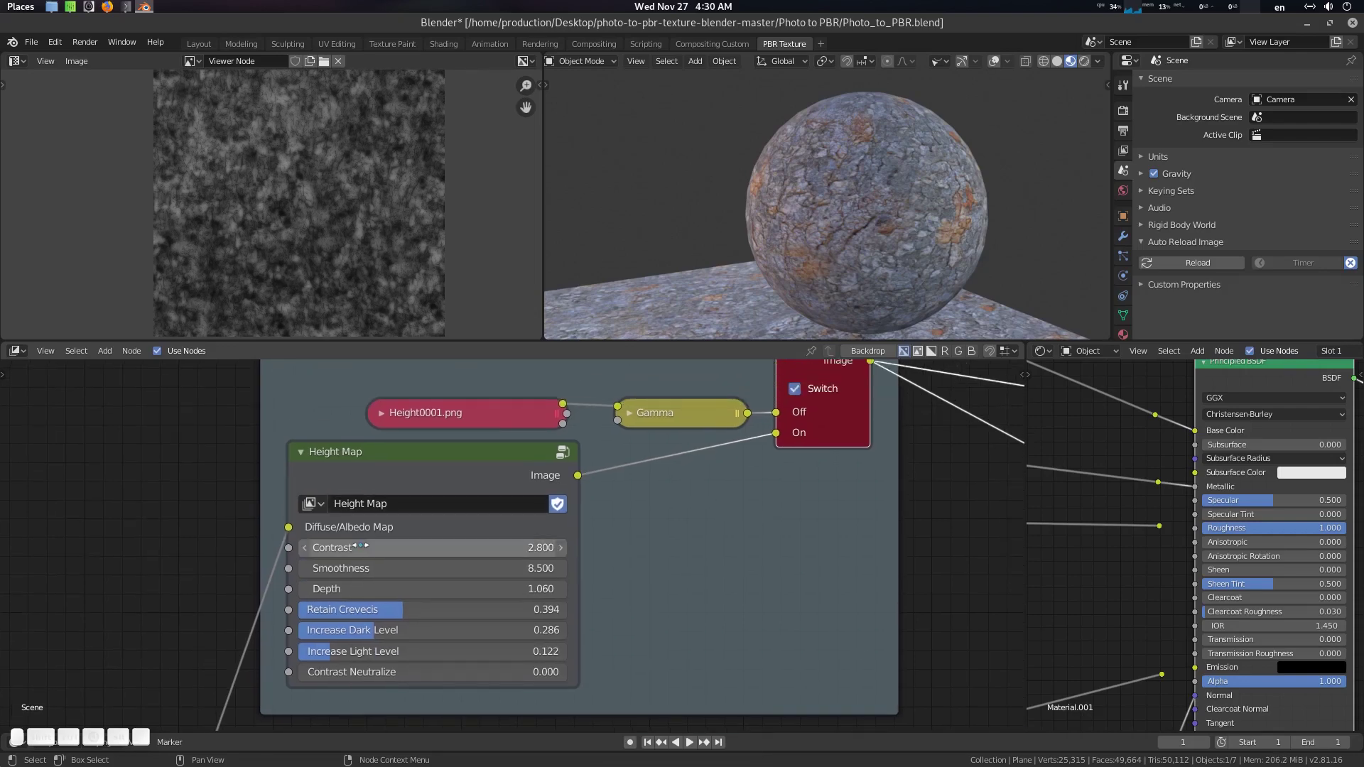
{"action": "left_click_drag", "start_coordinate": [369, 547], "coordinate": [405, 548]}
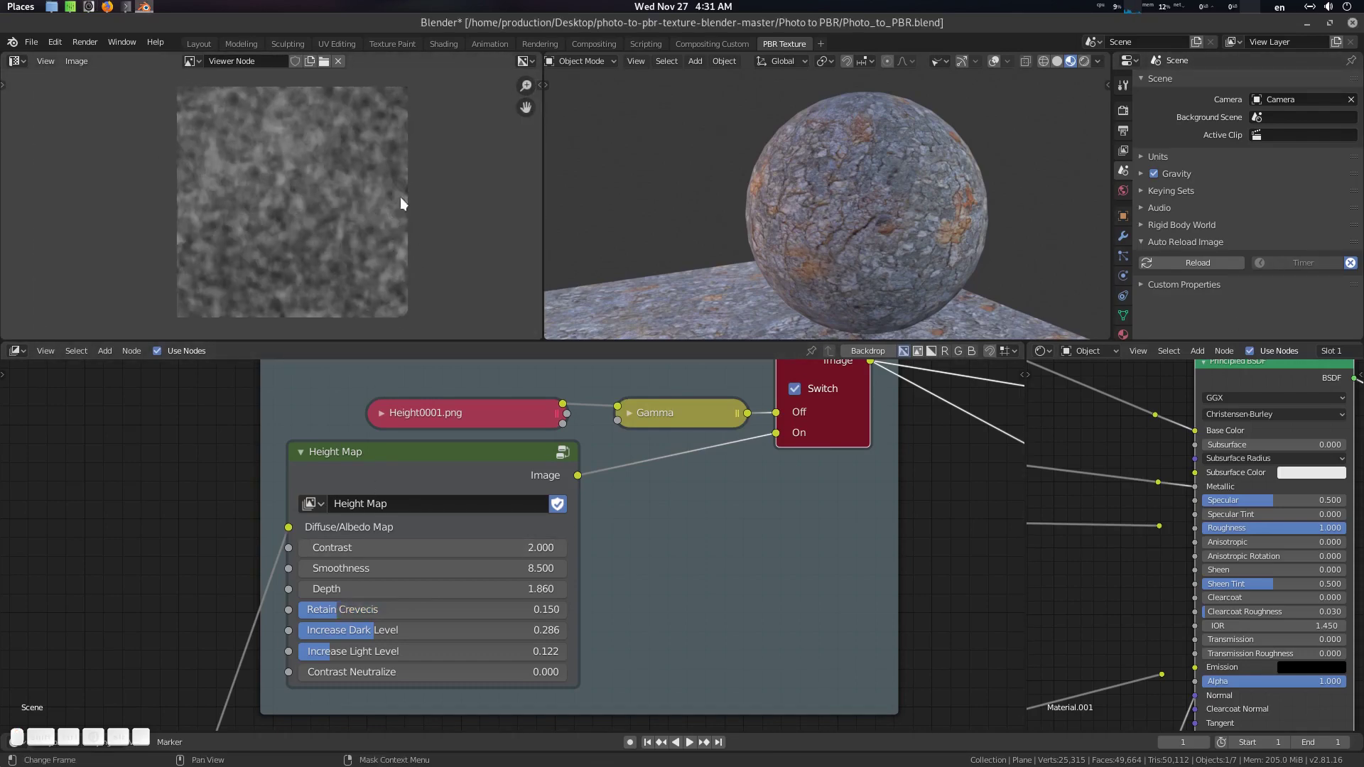
Render the maps with the height enabled and inspect the textured sphere and plane up close
{"action": "scroll", "coordinate": [778, 267], "scroll_direction": "down", "scroll_amount": 5}
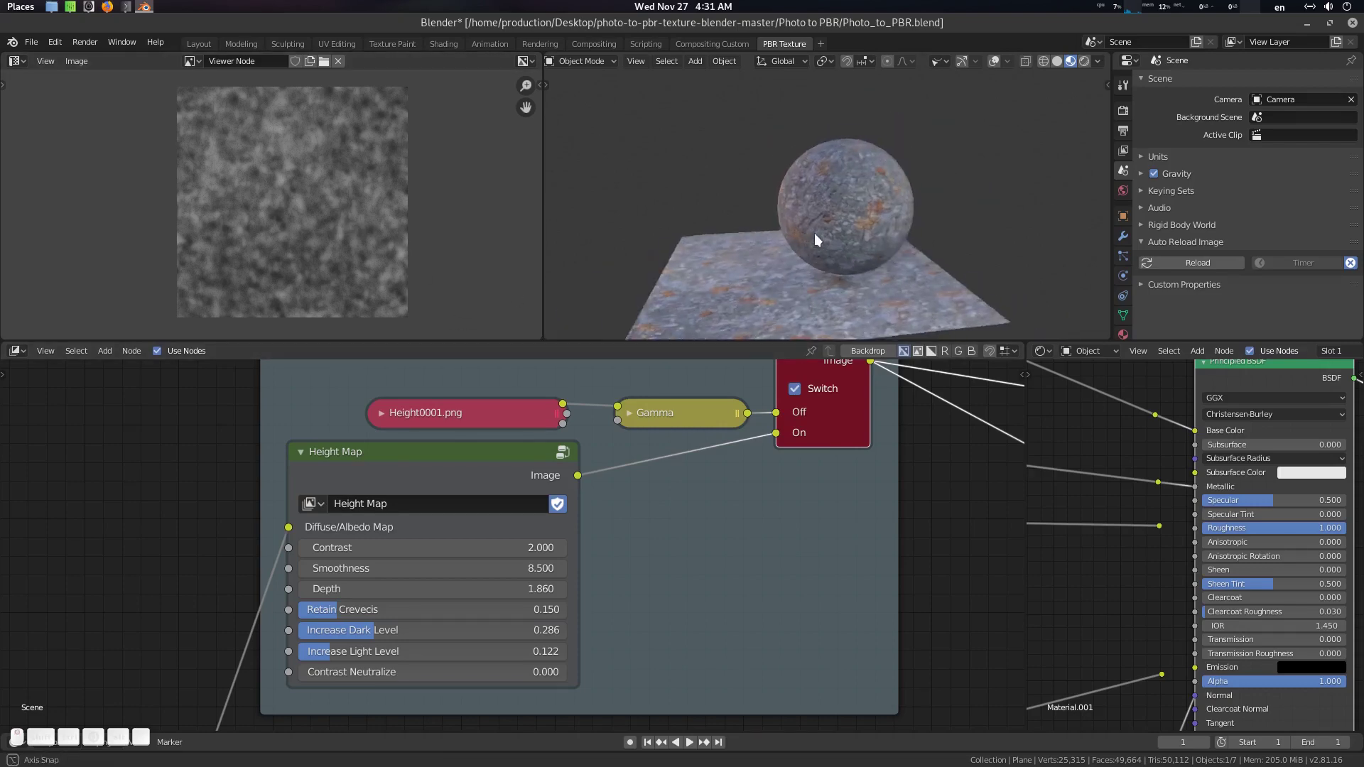
{"action": "scroll", "coordinate": [685, 490], "scroll_direction": "down", "scroll_amount": 3}
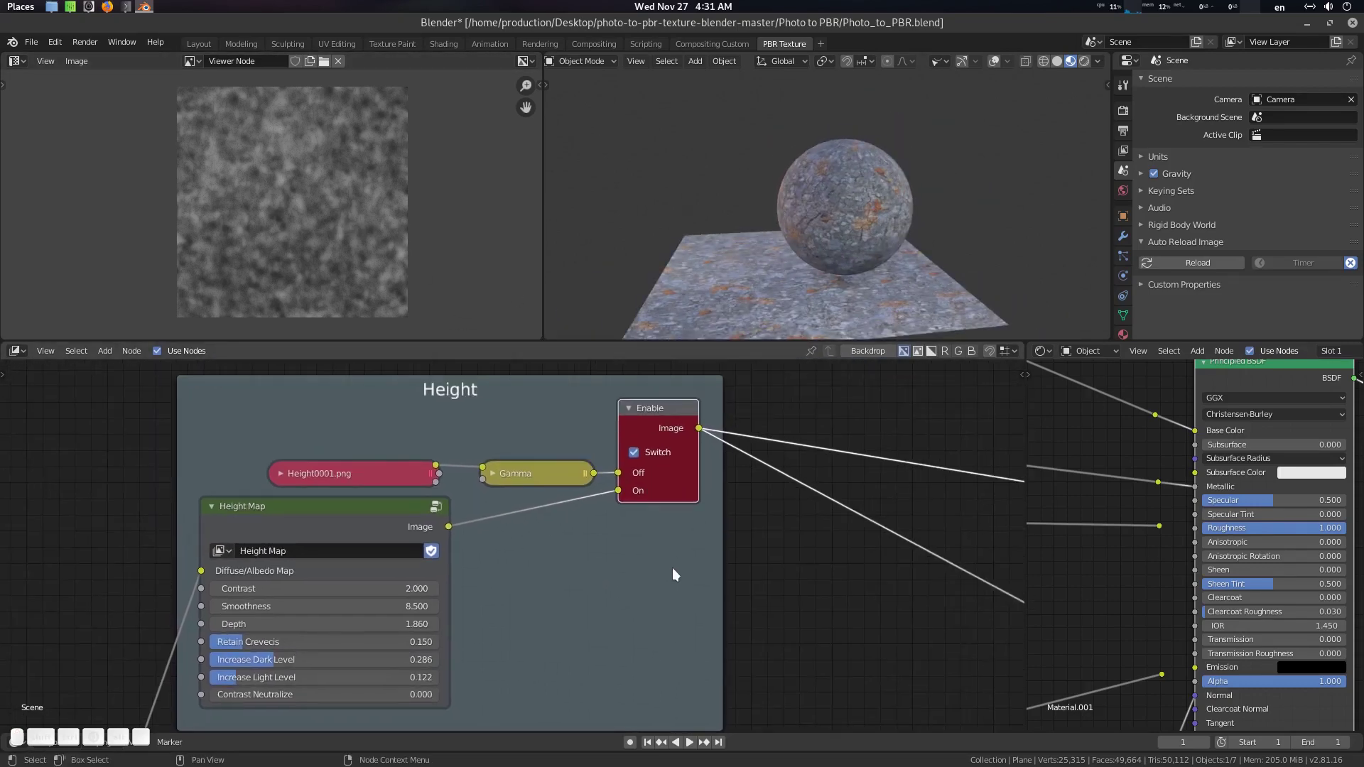
{"action": "key", "text": "F12"}
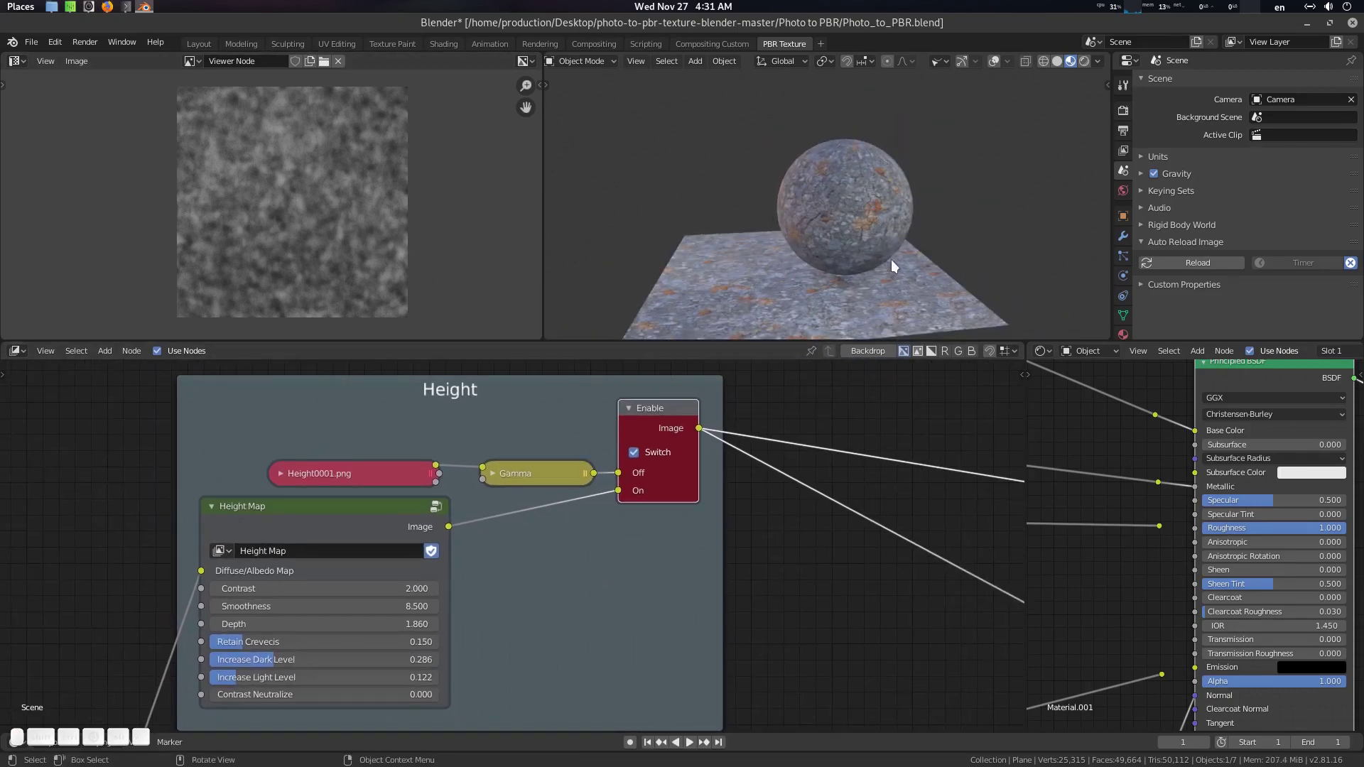
{"action": "scroll", "coordinate": [891, 259], "scroll_direction": "up", "scroll_amount": 4}
{"action": "middle_click_drag", "start_coordinate": [918, 257], "coordinate": [931, 220], "text": "shift"}
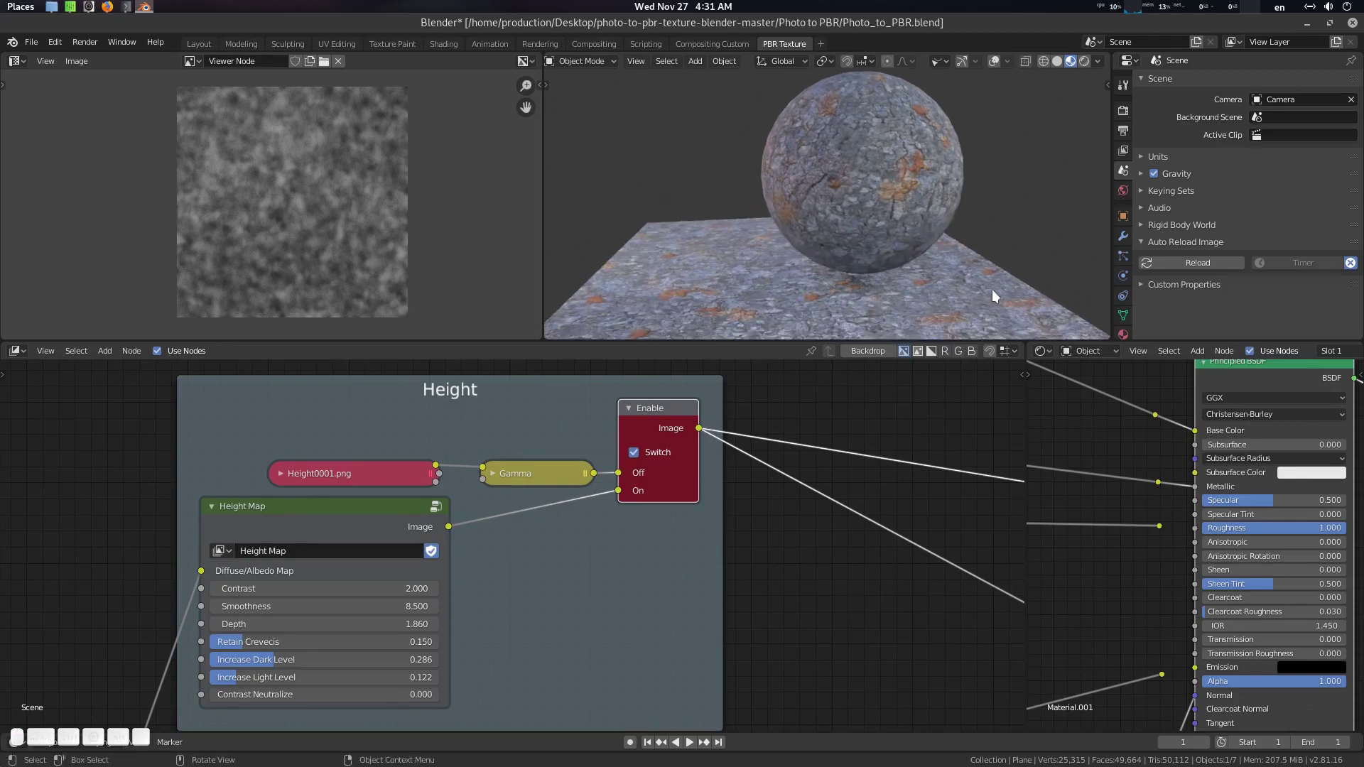
Turn on viewport display of the subdivision, triangulate and displace modifiers on the plane and sphere, and inspect the displaced surfaces
{"action": "left_click", "coordinate": [1124, 234]}
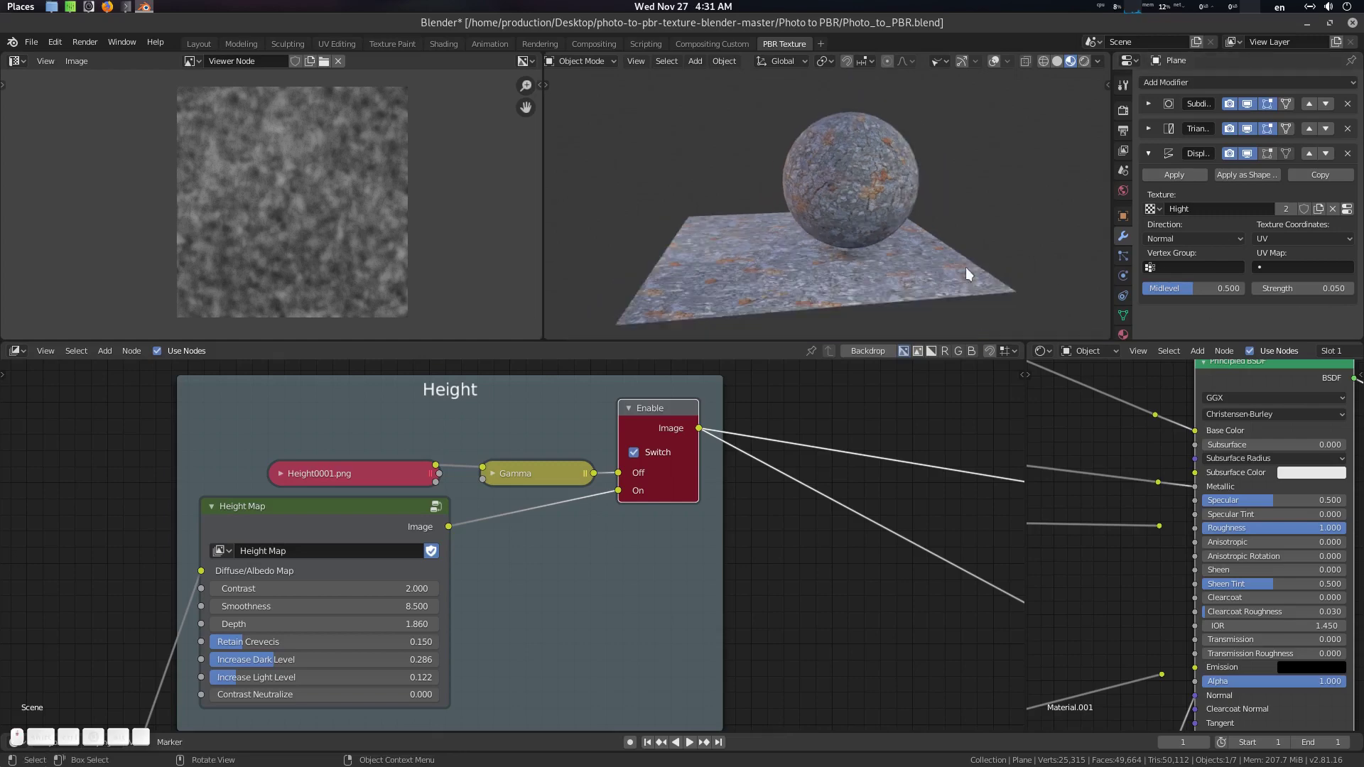
{"action": "scroll", "coordinate": [952, 262], "scroll_direction": "up", "scroll_amount": 2}
{"action": "middle_click_drag", "start_coordinate": [948, 262], "coordinate": [936, 176], "text": "shift"}
{"action": "left_click", "coordinate": [936, 176]}
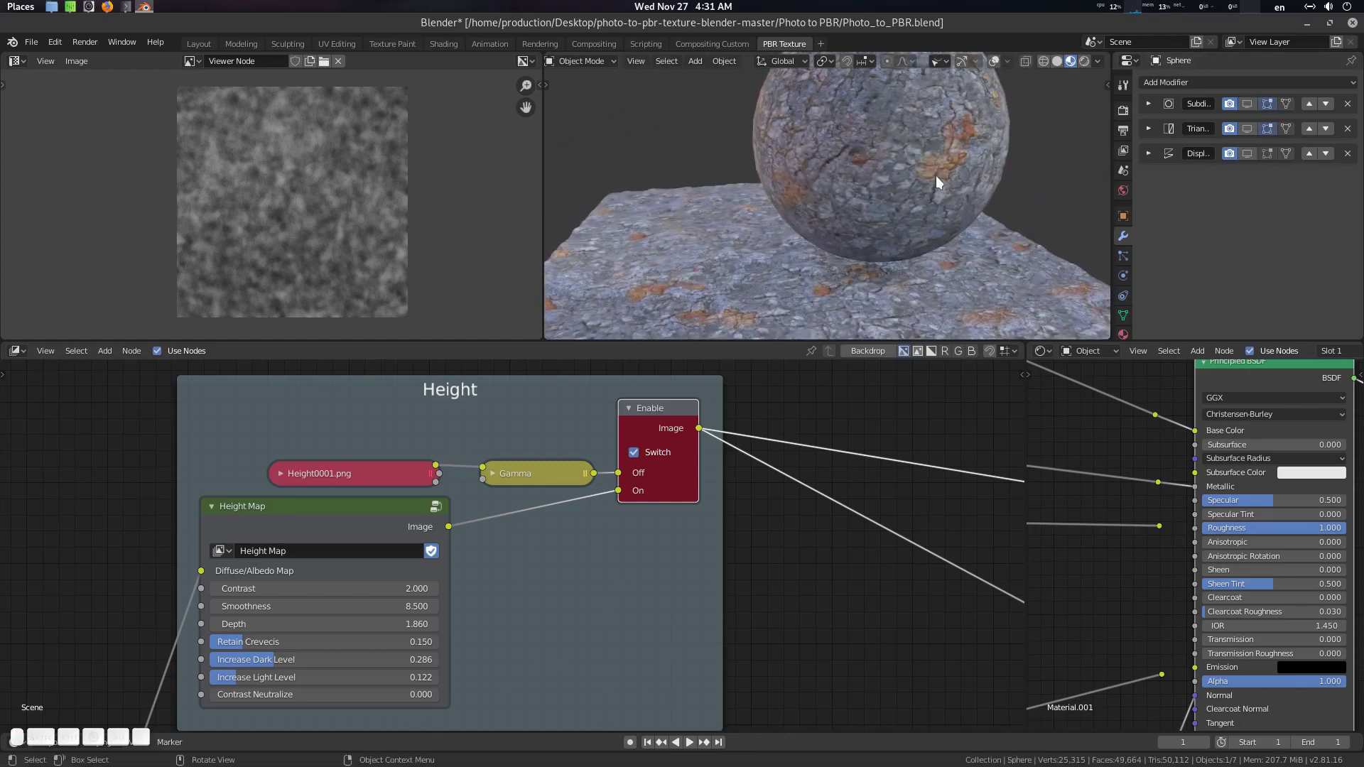
{"action": "key", "text": "Tab"}
{"action": "key", "text": "Tab"}
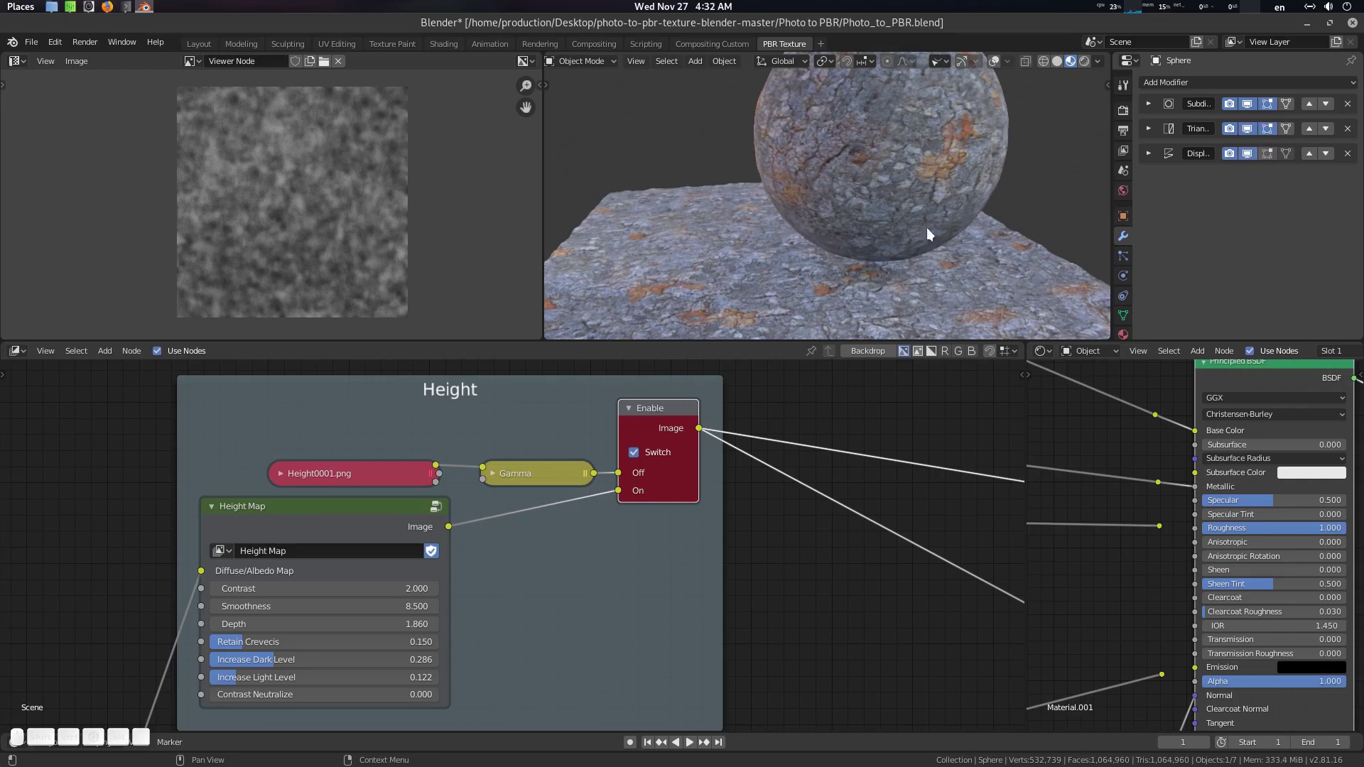
{"action": "scroll", "coordinate": [941, 218], "scroll_direction": "down", "scroll_amount": 2}
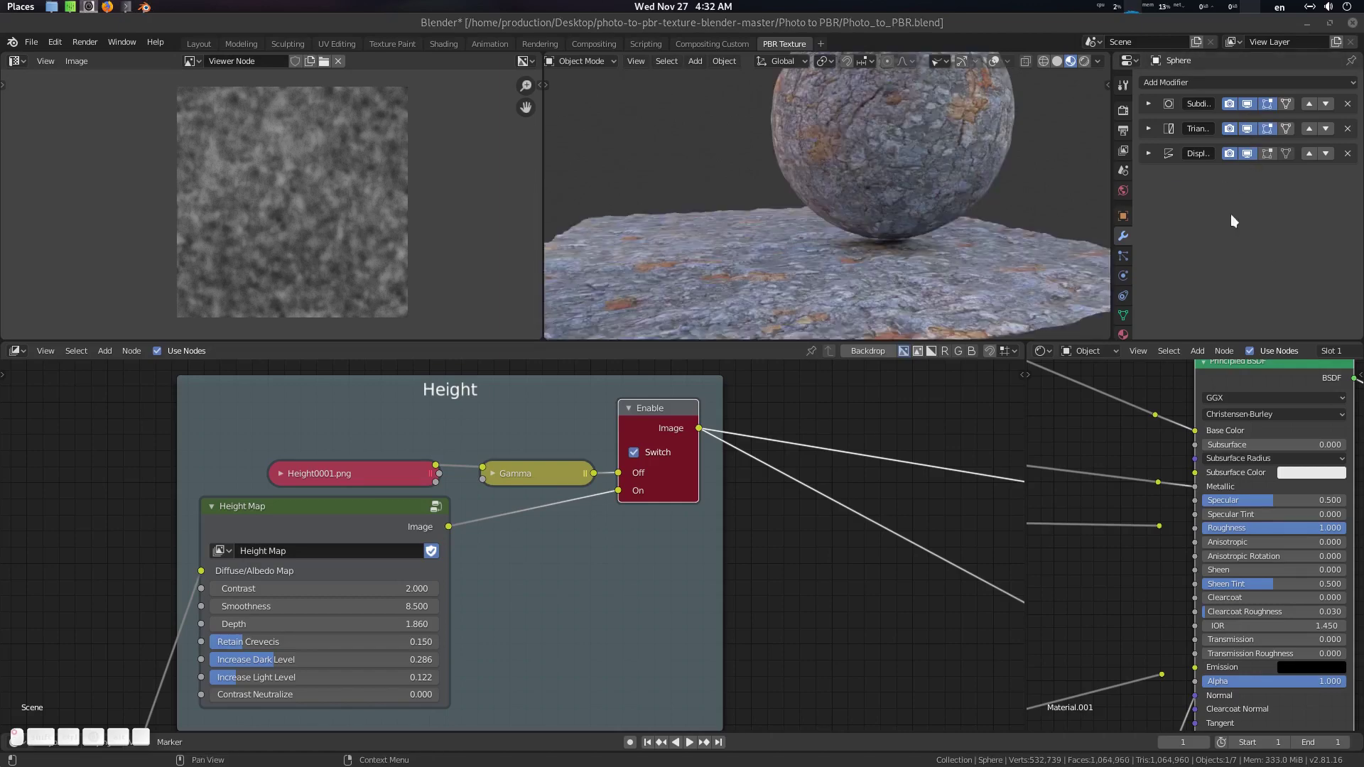
{"action": "scroll", "coordinate": [927, 207], "scroll_direction": "down", "scroll_amount": 3}
{"action": "middle_click_drag", "start_coordinate": [927, 207], "coordinate": [890, 257]}
{"action": "scroll", "coordinate": [894, 206], "scroll_direction": "up", "scroll_amount": 4}
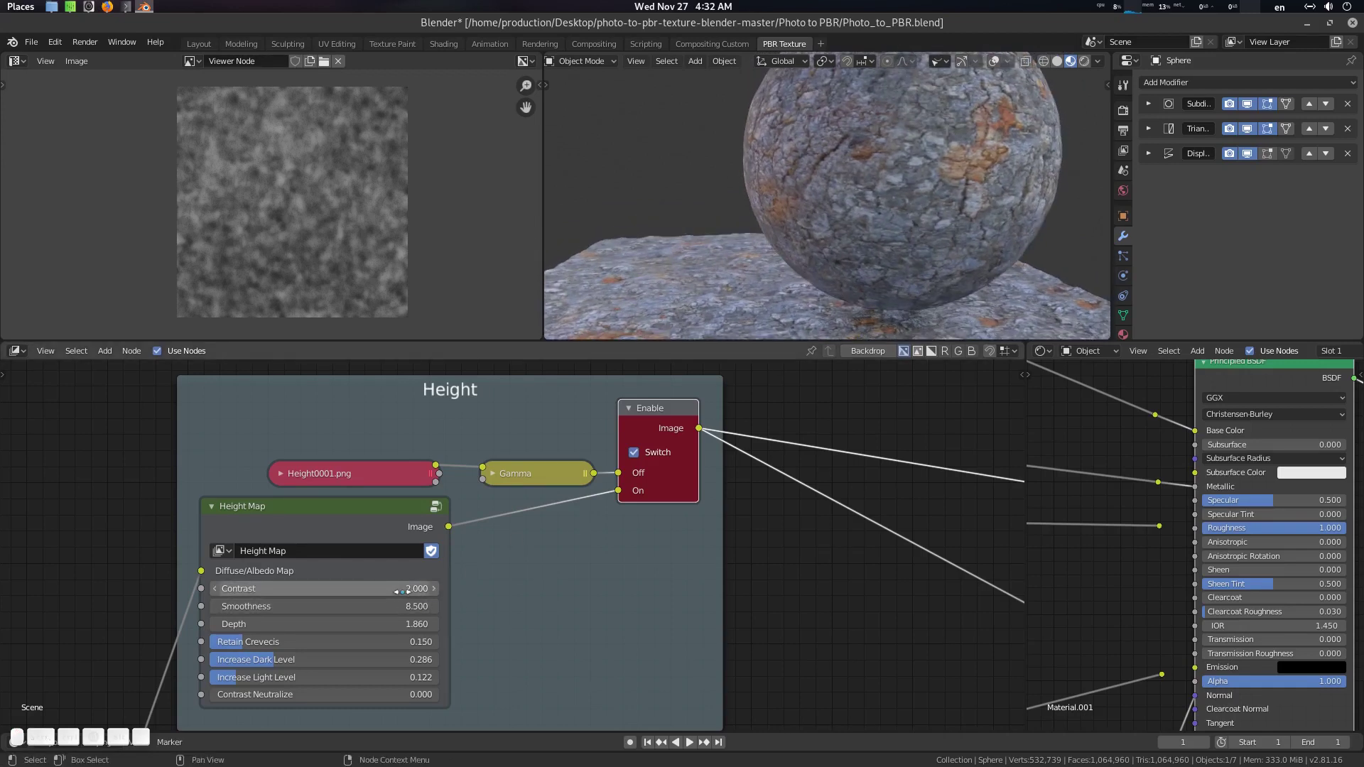
Set the Height Map node's Contrast to 2.5, Depth to 1.96 and Smoothness to 4.3, and render the maps
{"action": "left_click_drag", "start_coordinate": [403, 590], "coordinate": [427, 590]}
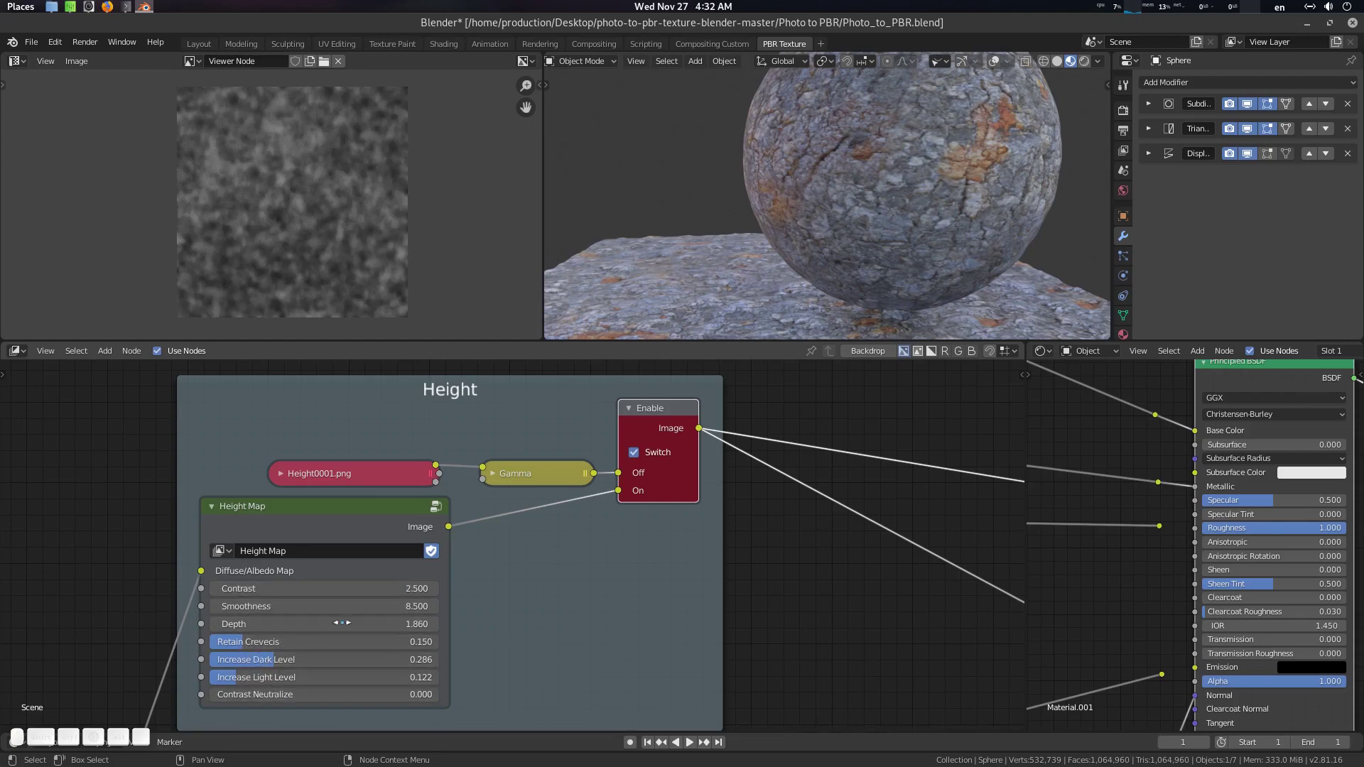
{"action": "left_click_drag", "start_coordinate": [393, 622], "coordinate": [400, 623]}
{"action": "left_click_drag", "start_coordinate": [320, 606], "coordinate": [248, 606]}
{"action": "middle_click_drag", "start_coordinate": [508, 592], "coordinate": [505, 580]}
{"action": "scroll", "coordinate": [523, 567], "scroll_direction": "down", "scroll_amount": 2}
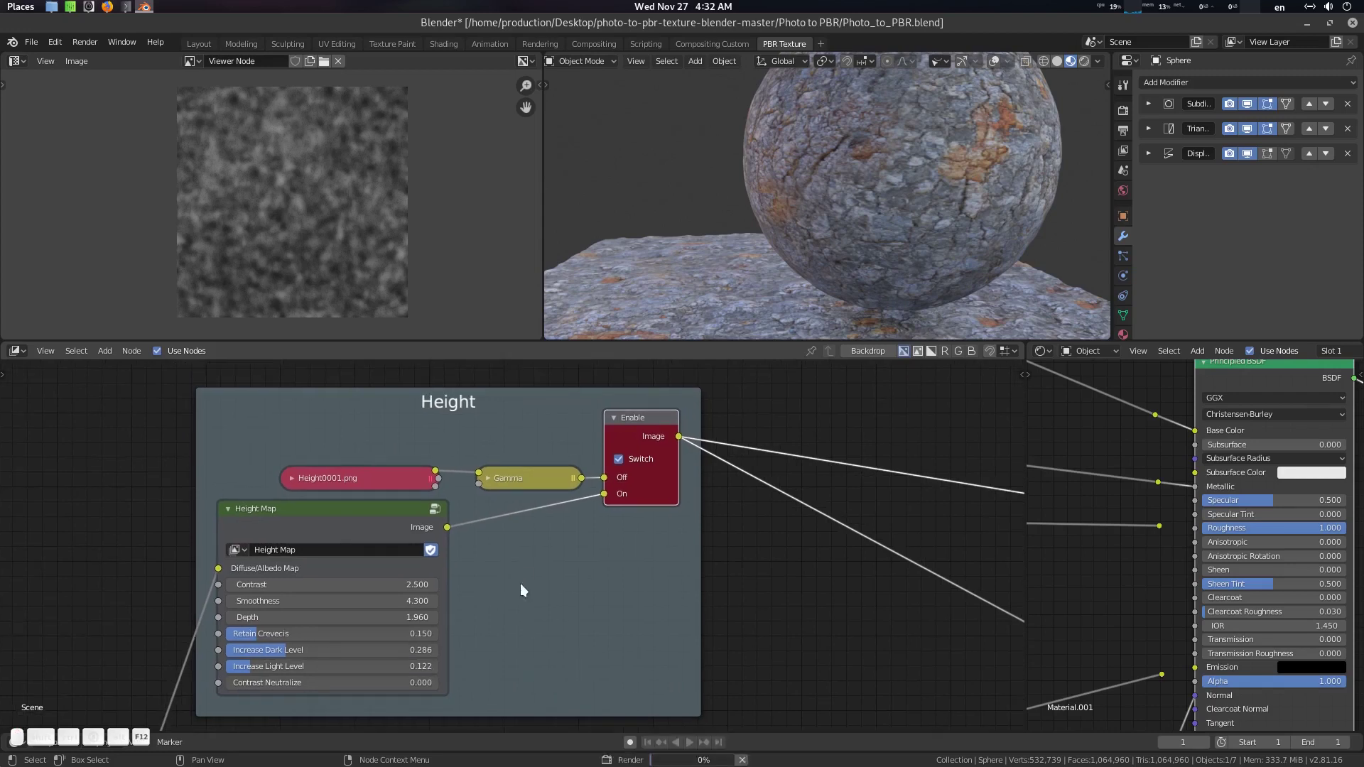
Refresh the plane's displacement by entering and leaving Edit Mode, and turn on the viewport overlays
{"action": "left_click", "coordinate": [699, 279]}
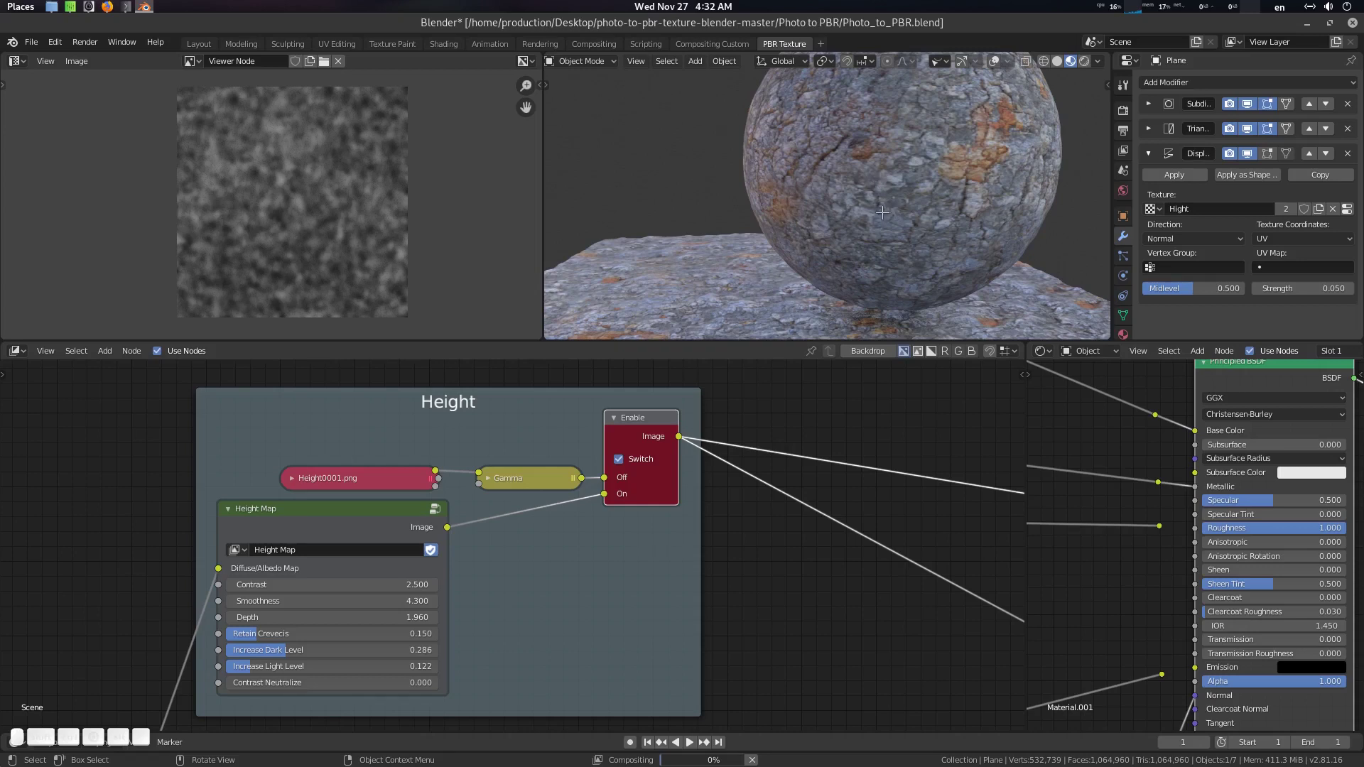
{"action": "key", "text": "Tab"}
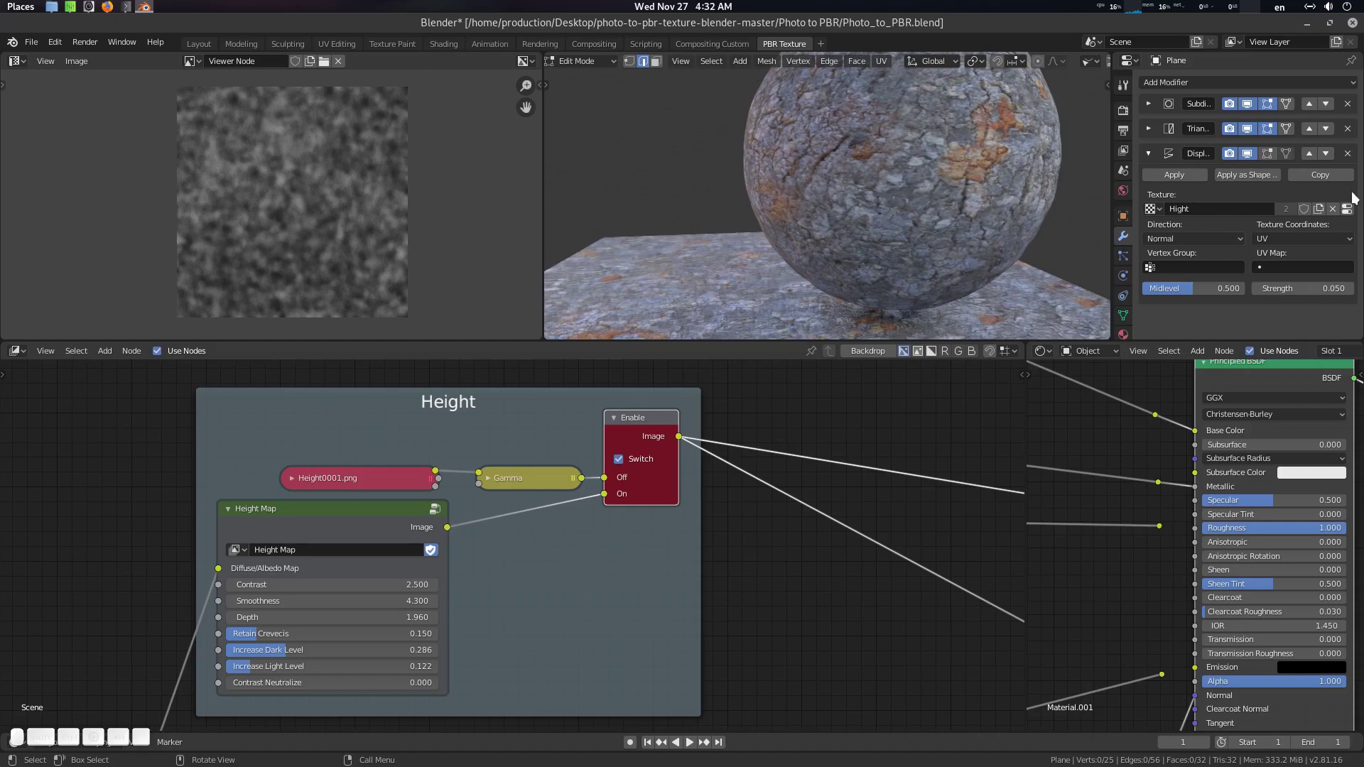
{"action": "key", "text": "Tab"}
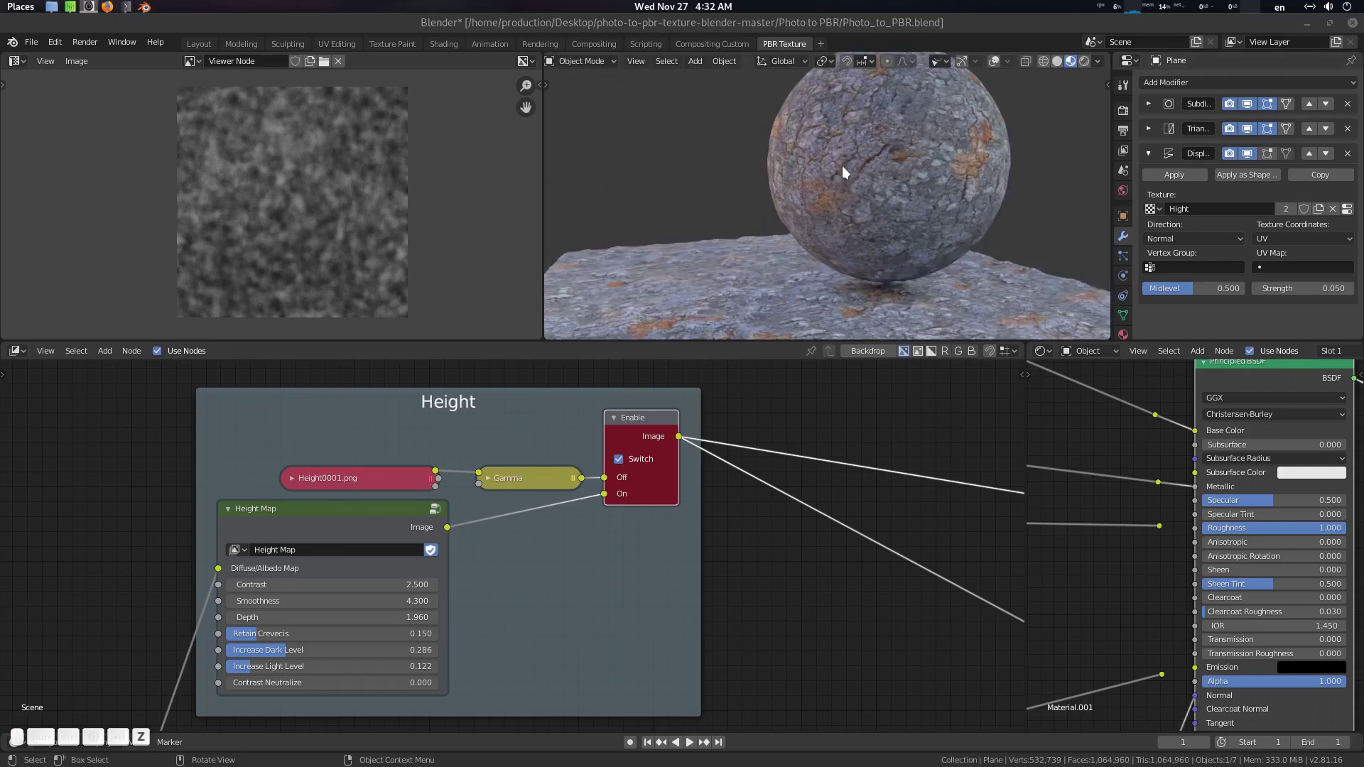
{"action": "key", "text": "z"}
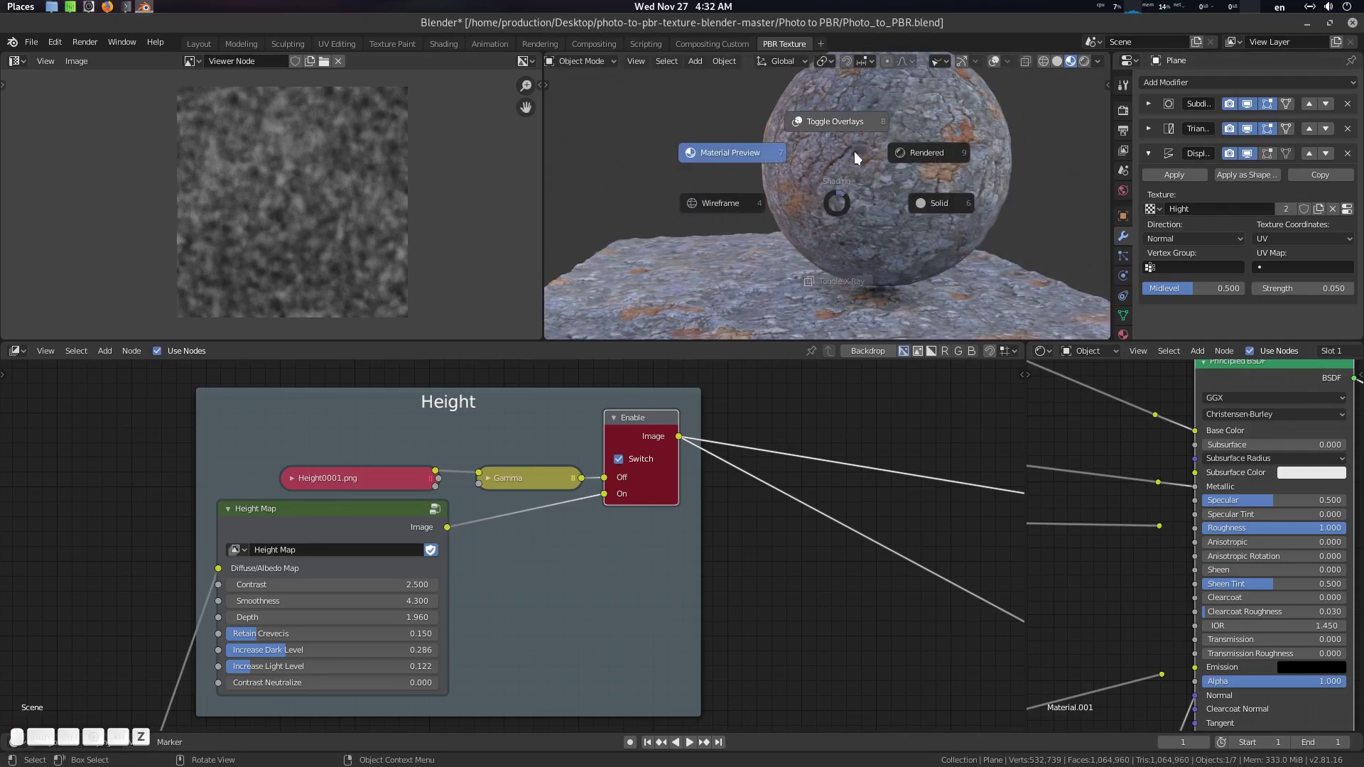
{"action": "left_click", "coordinate": [855, 132]}
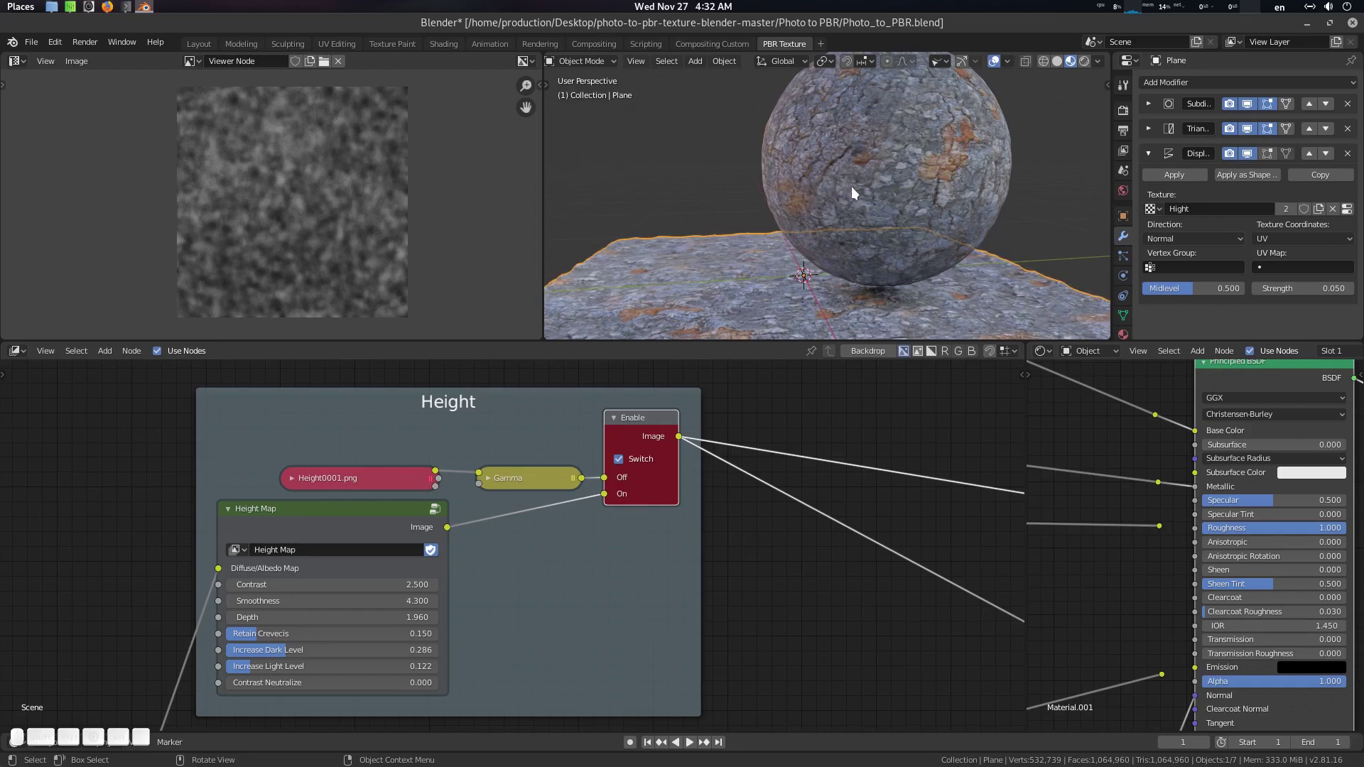
Select the sphere and refresh its displacement by entering and leaving Edit Mode
{"action": "key", "text": "alt+a"}
{"action": "middle_click_drag", "start_coordinate": [916, 226], "coordinate": [885, 232]}
{"action": "left_click", "coordinate": [898, 185]}
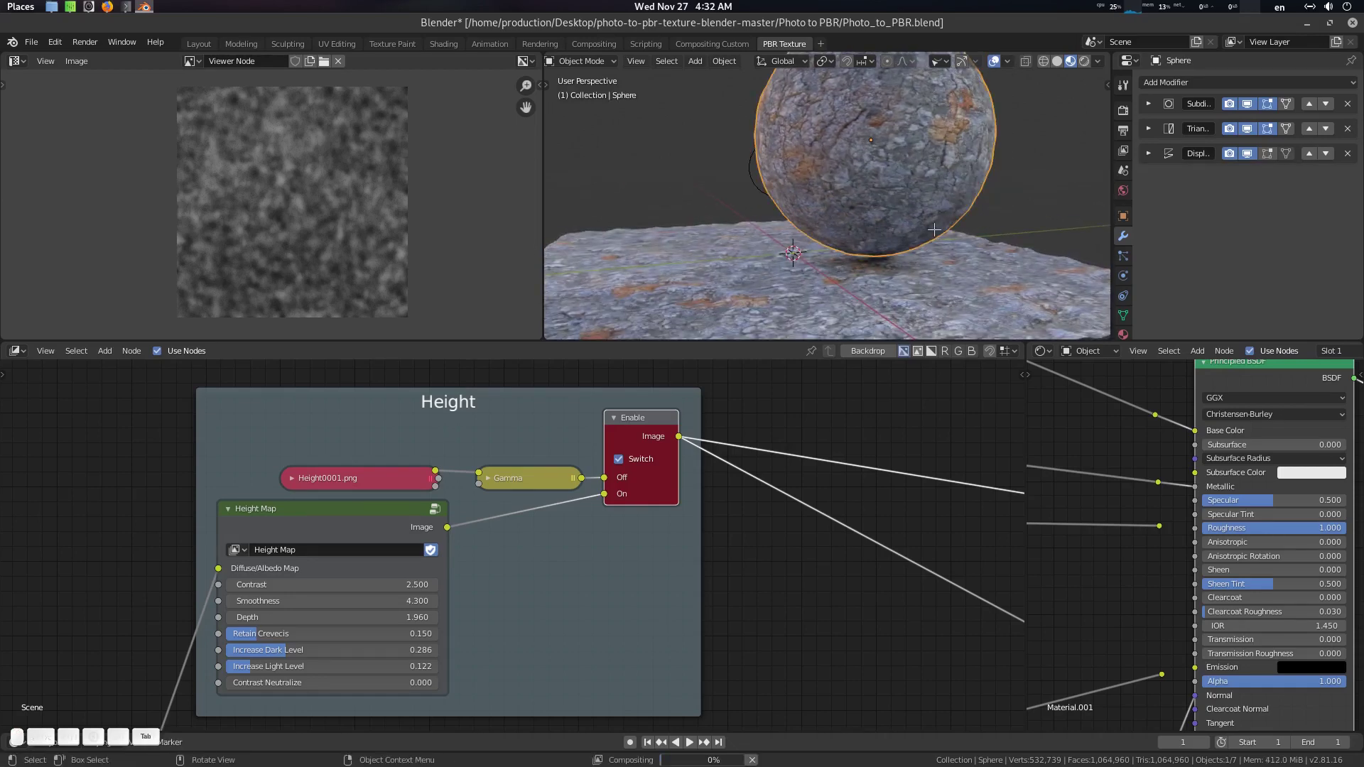
{"action": "key", "text": "Tab"}
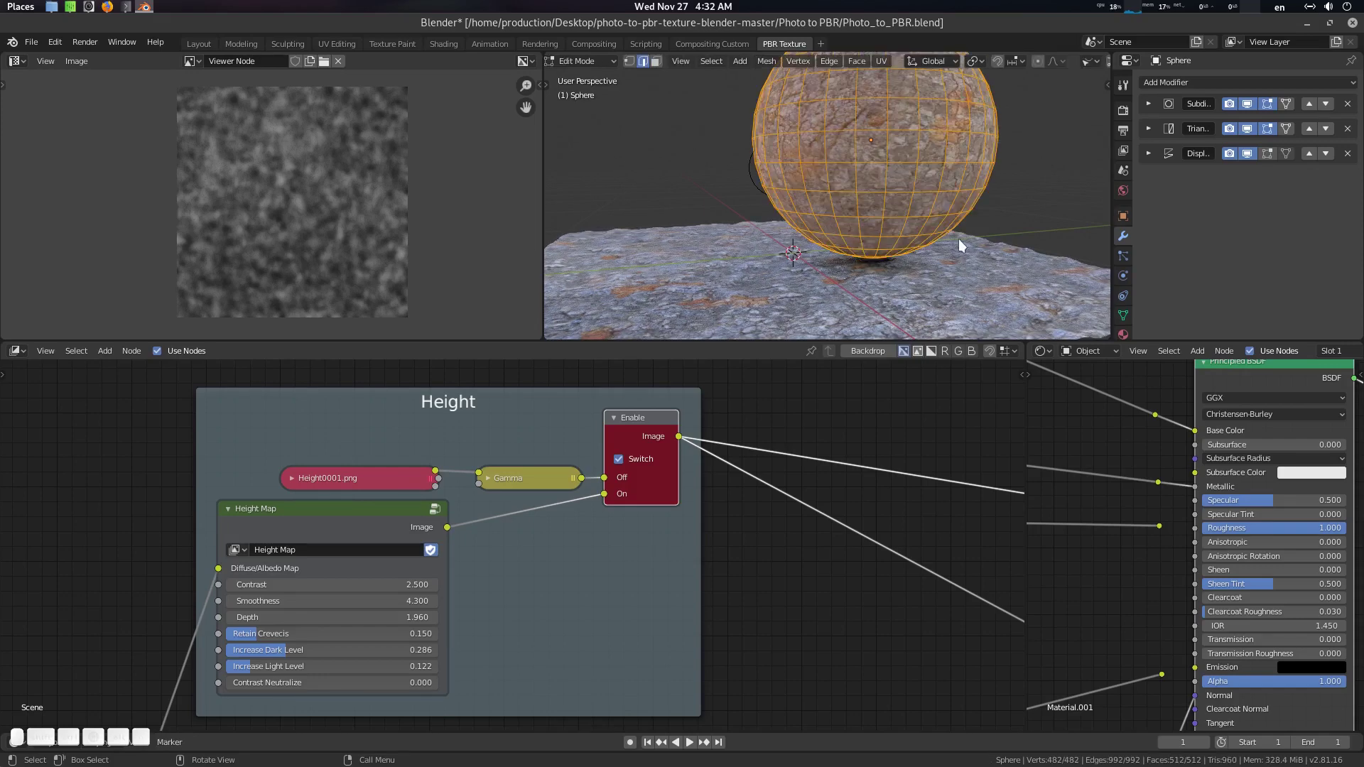
{"action": "key", "text": "Tab"}
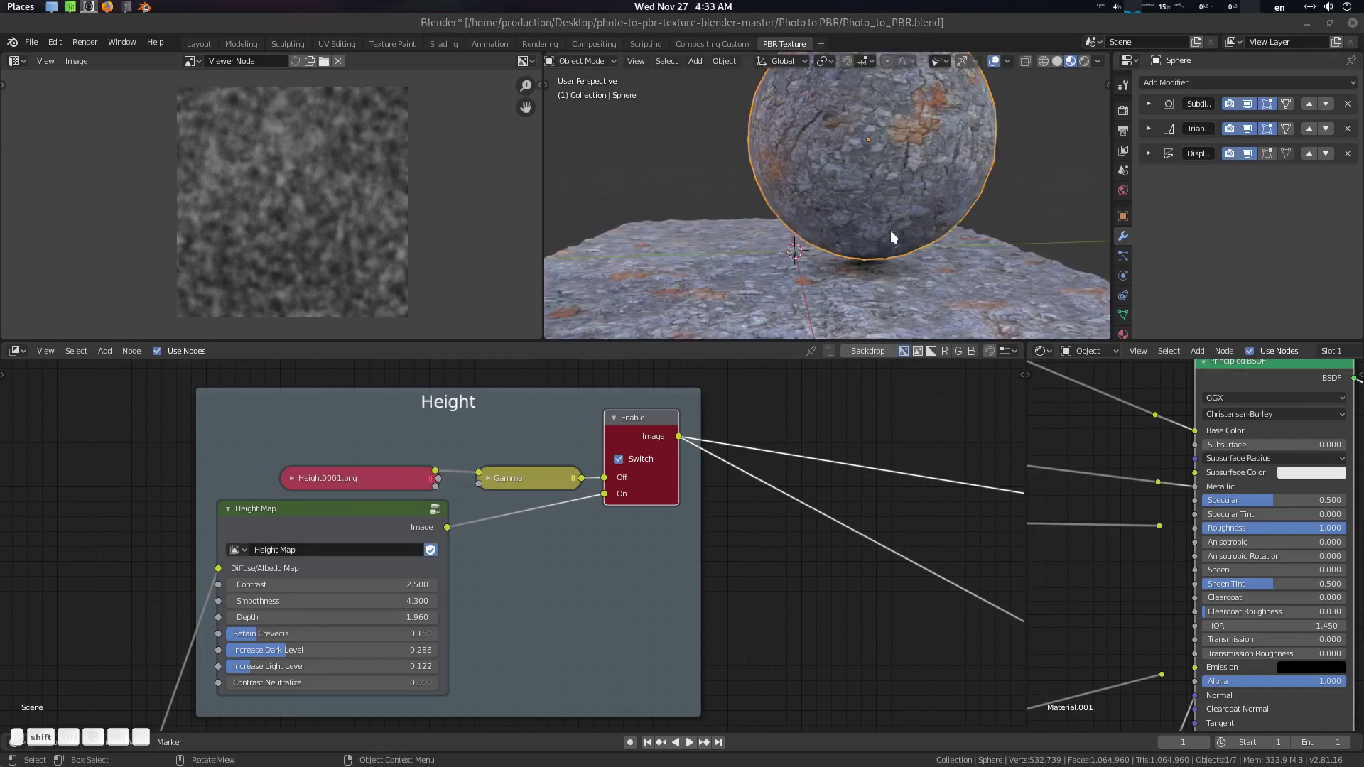
{"action": "middle_click_drag", "start_coordinate": [889, 230], "coordinate": [972, 207]}
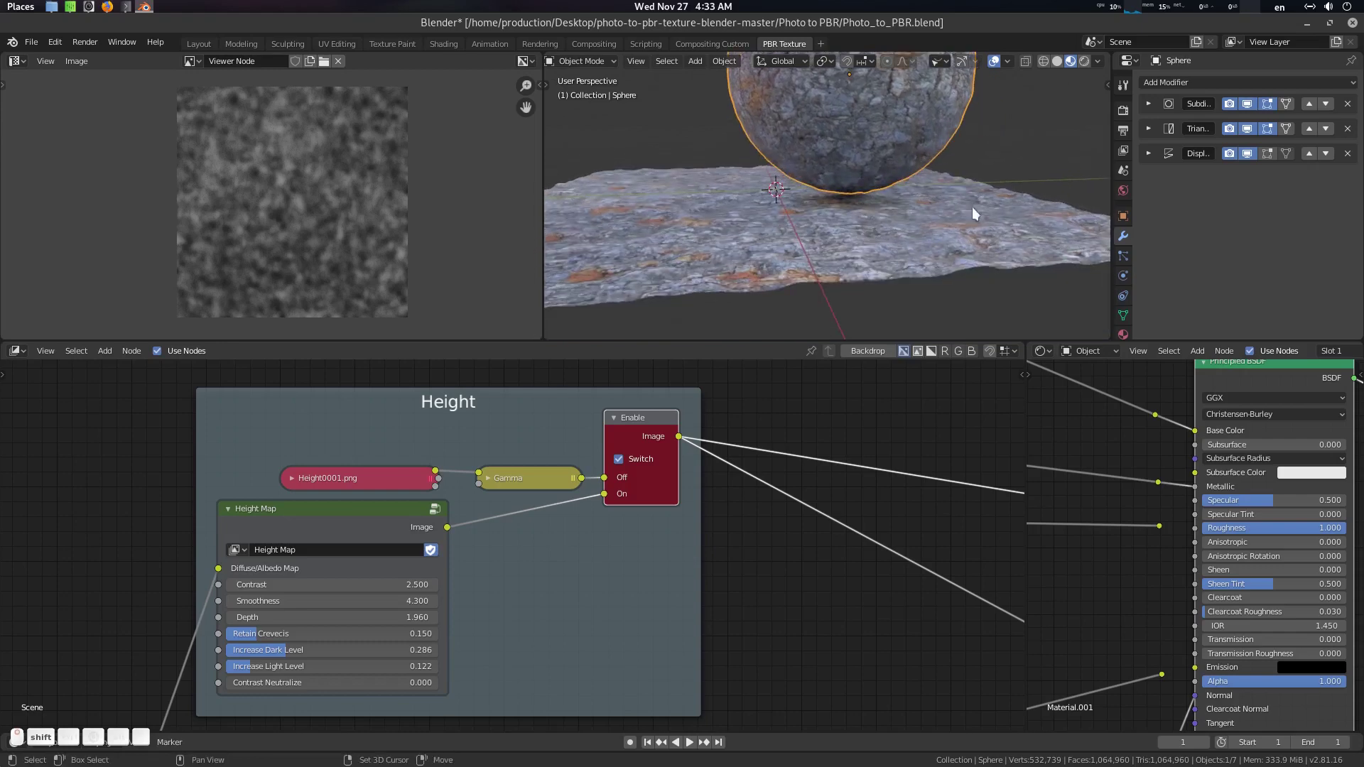
Set the Strength of the plane's displace modifier to 0.08 and inspect the surface relief
{"action": "left_click", "coordinate": [1001, 233]}
{"action": "left_click", "coordinate": [1312, 284]}
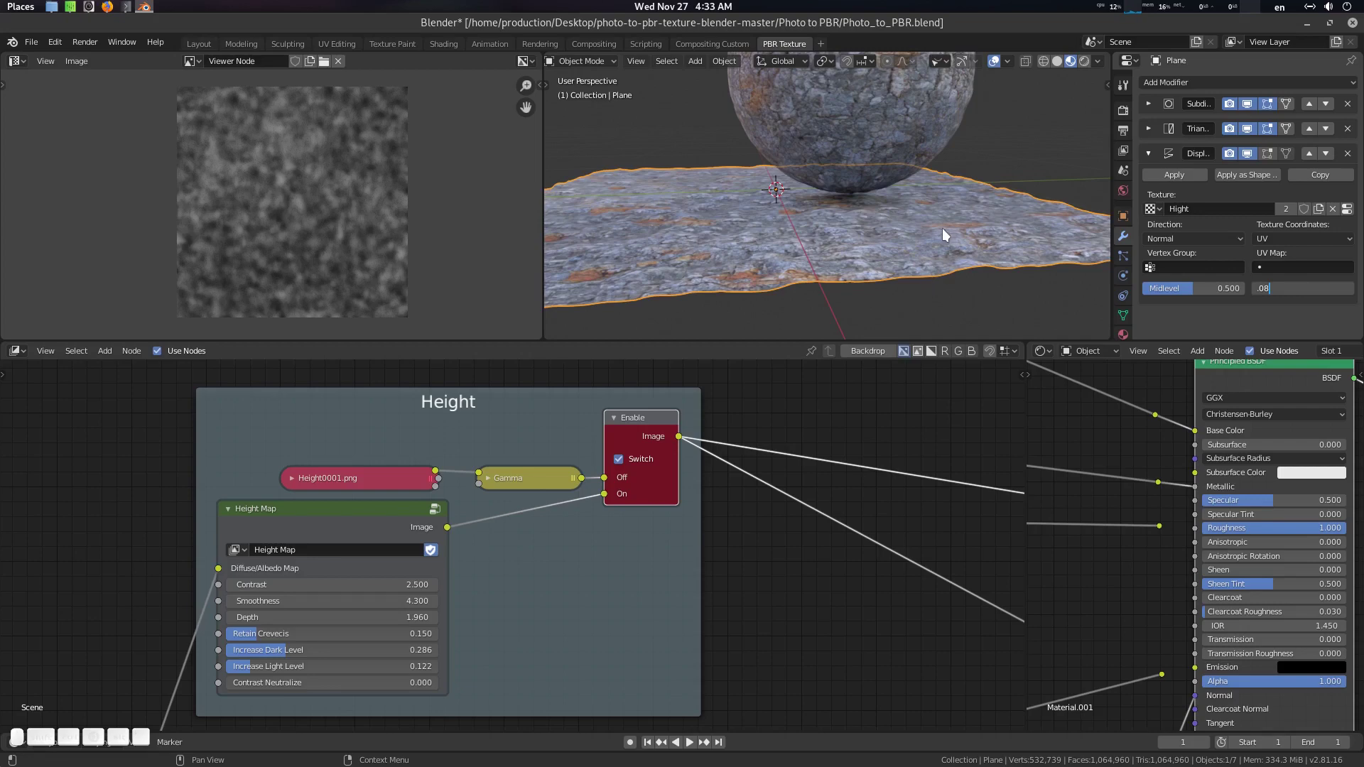
{"action": "type", "text": ".08"}
{"action": "key", "text": "Return"}
{"action": "middle_click_drag", "start_coordinate": [940, 228], "coordinate": [912, 238]}
{"action": "scroll", "coordinate": [927, 195], "scroll_direction": "up", "scroll_amount": 2}
{"action": "middle_click_drag", "start_coordinate": [828, 231], "coordinate": [936, 185]}
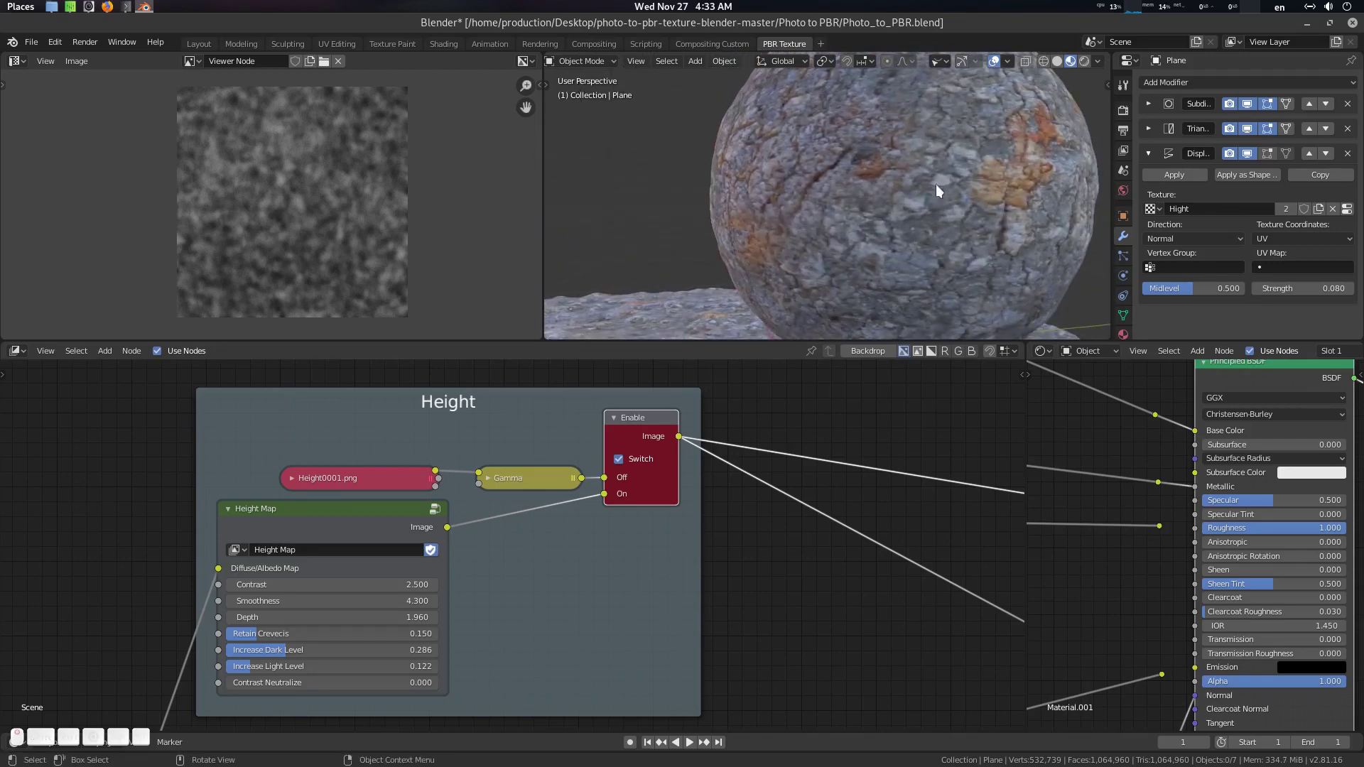
Light the material preview with the brighter city-skyline HDRI, set its rotation to 72.8°, and inspect the sphere's surface up close
{"action": "left_click", "coordinate": [1097, 62]}
{"action": "left_click_drag", "start_coordinate": [1083, 211], "coordinate": [1166, 212]}
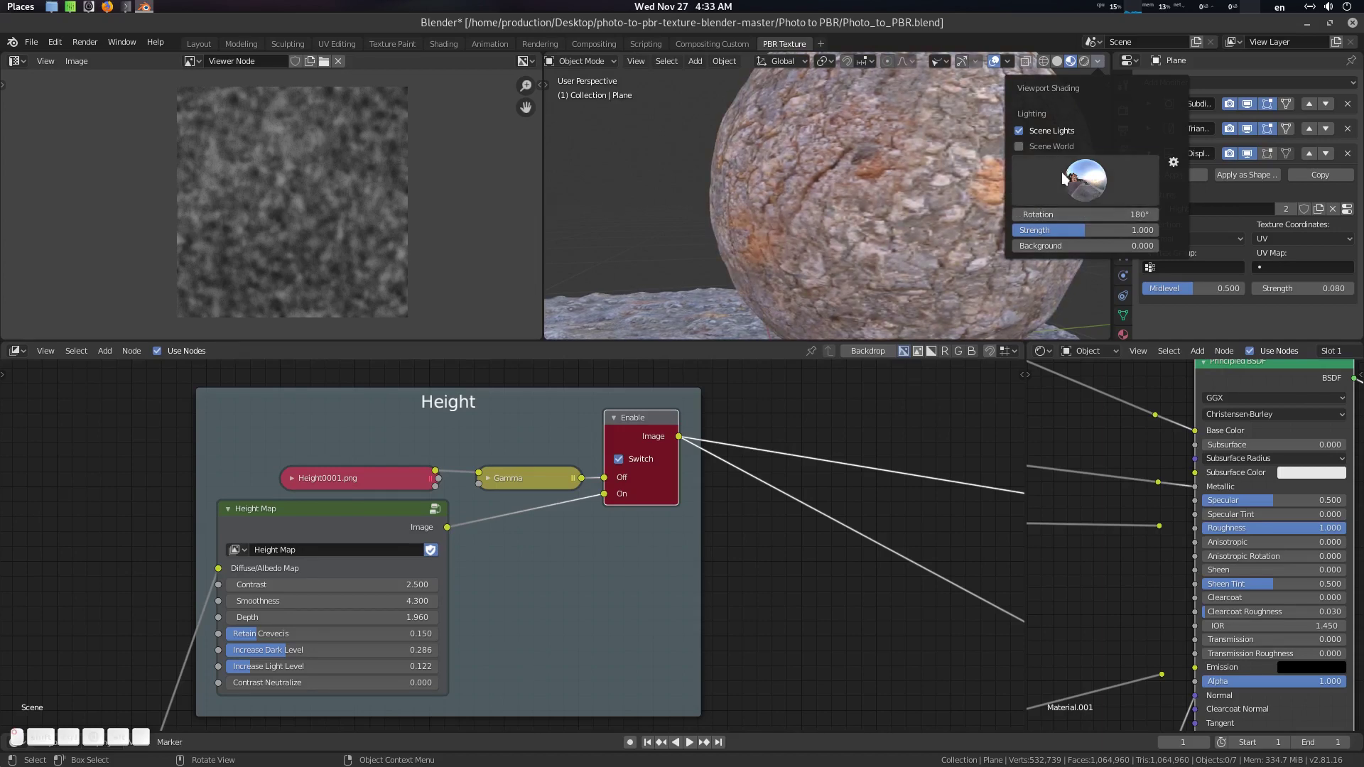
{"action": "left_click", "coordinate": [1083, 181]}
{"action": "left_click", "coordinate": [923, 231]}
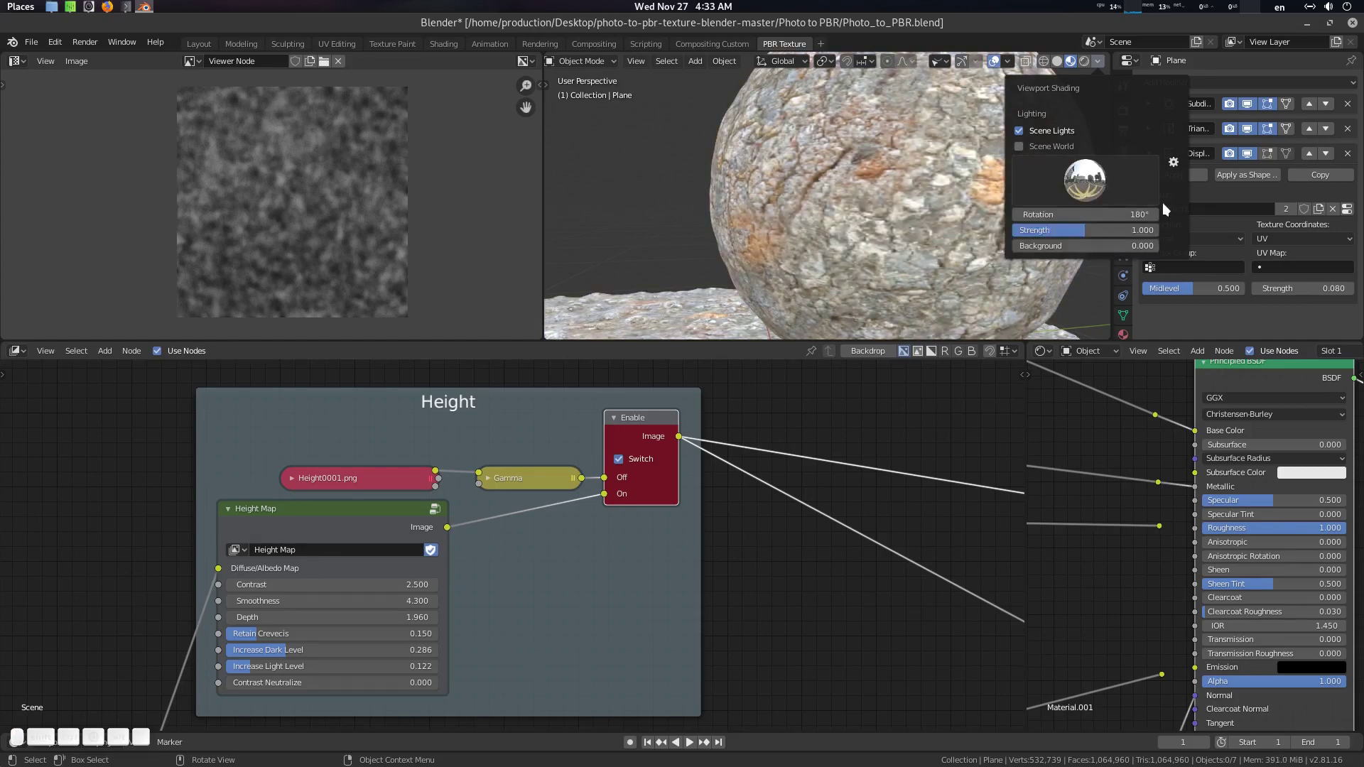
{"action": "left_click_drag", "start_coordinate": [1144, 214], "coordinate": [1110, 214]}
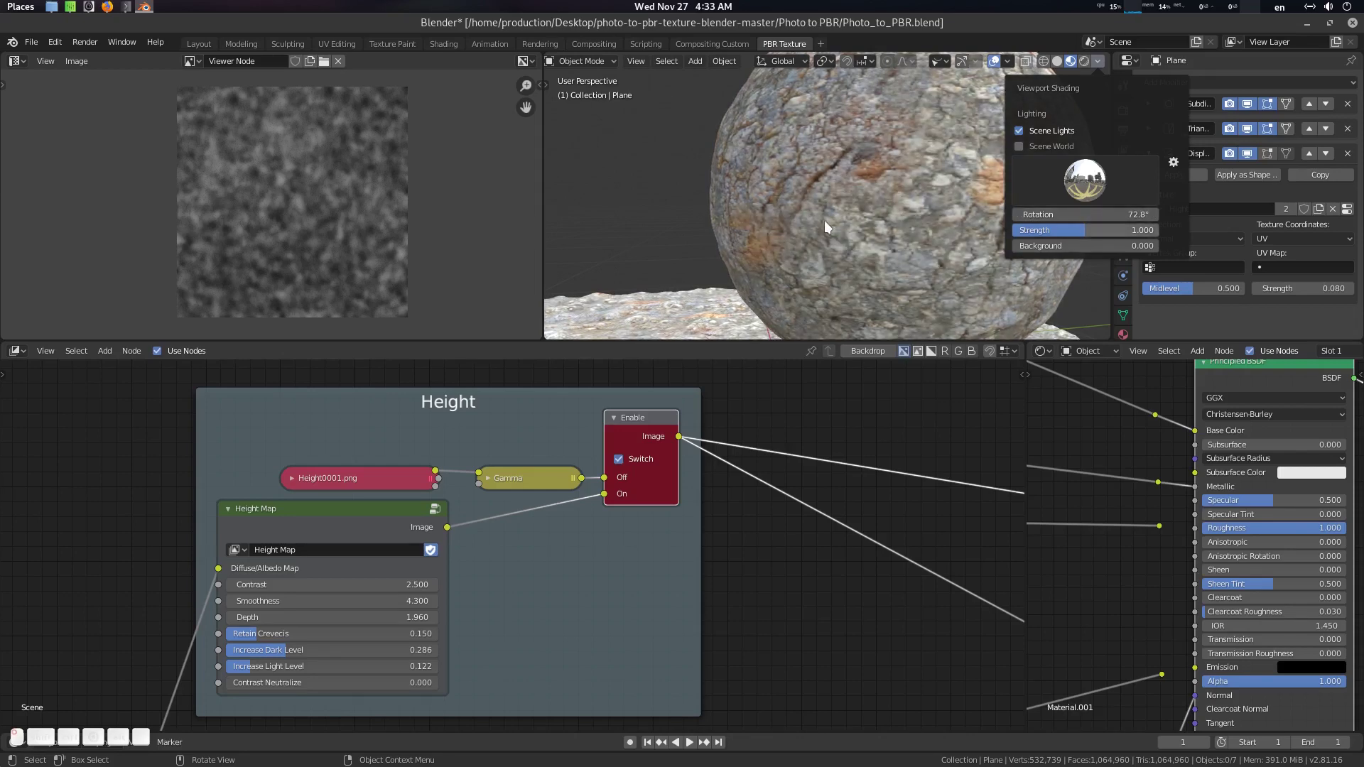
{"action": "scroll", "coordinate": [868, 219], "scroll_direction": "down", "scroll_amount": 5}
{"action": "scroll", "coordinate": [842, 224], "scroll_direction": "up", "scroll_amount": 6}
{"action": "middle_click_drag", "start_coordinate": [843, 225], "coordinate": [756, 223]}
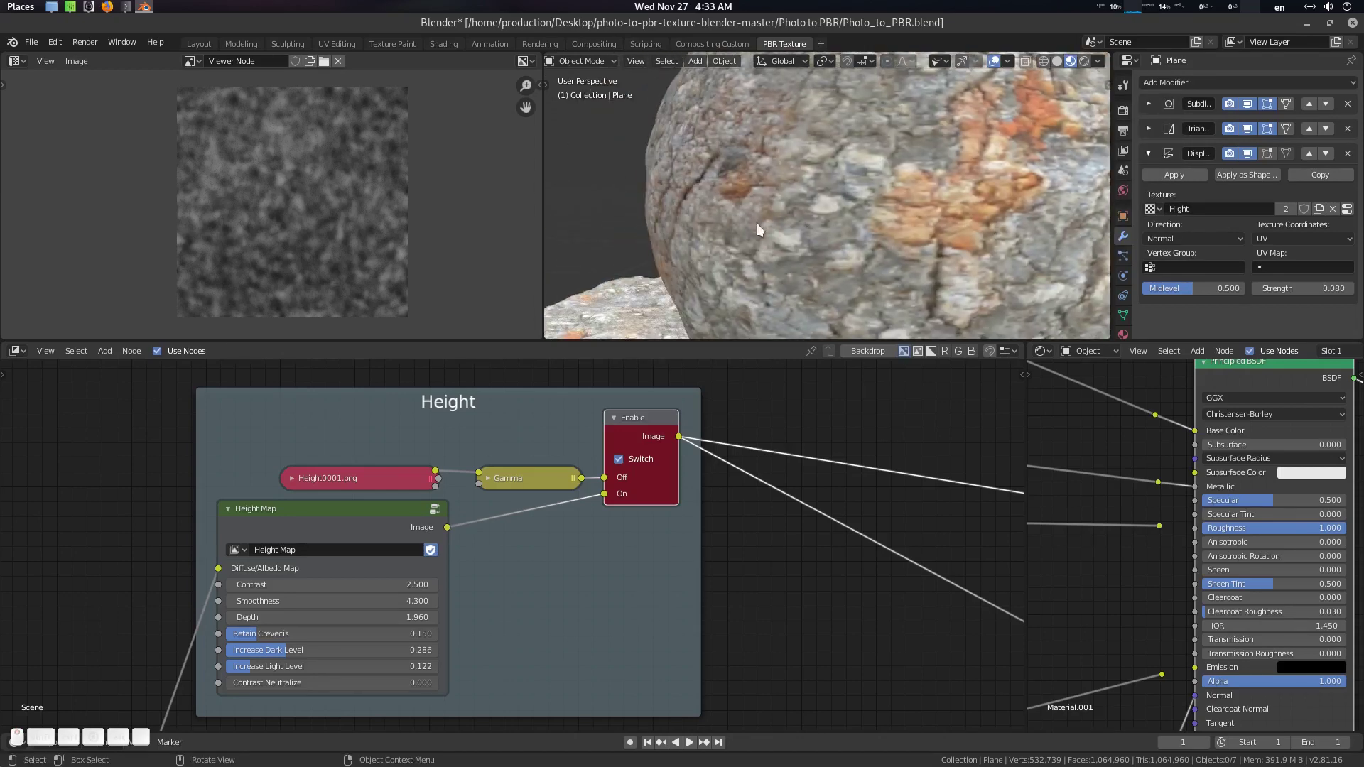
{"action": "scroll", "coordinate": [897, 198], "scroll_direction": "down", "scroll_amount": 4}
Turn off the switch of the Height group's Enable node and preview the switched-on Enable node of the Normal group in the viewer
{"action": "middle_click_drag", "start_coordinate": [684, 479], "coordinate": [670, 481]}
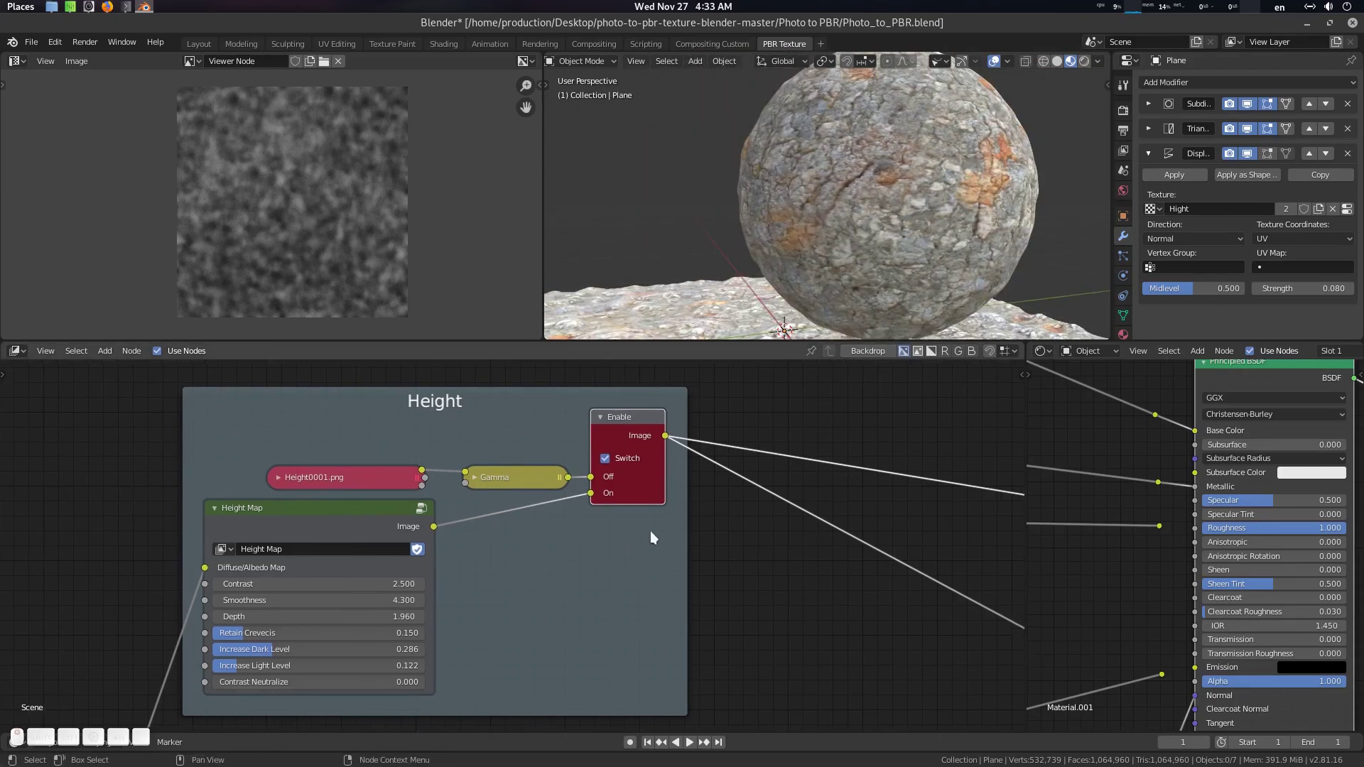
{"action": "left_click", "coordinate": [614, 459]}
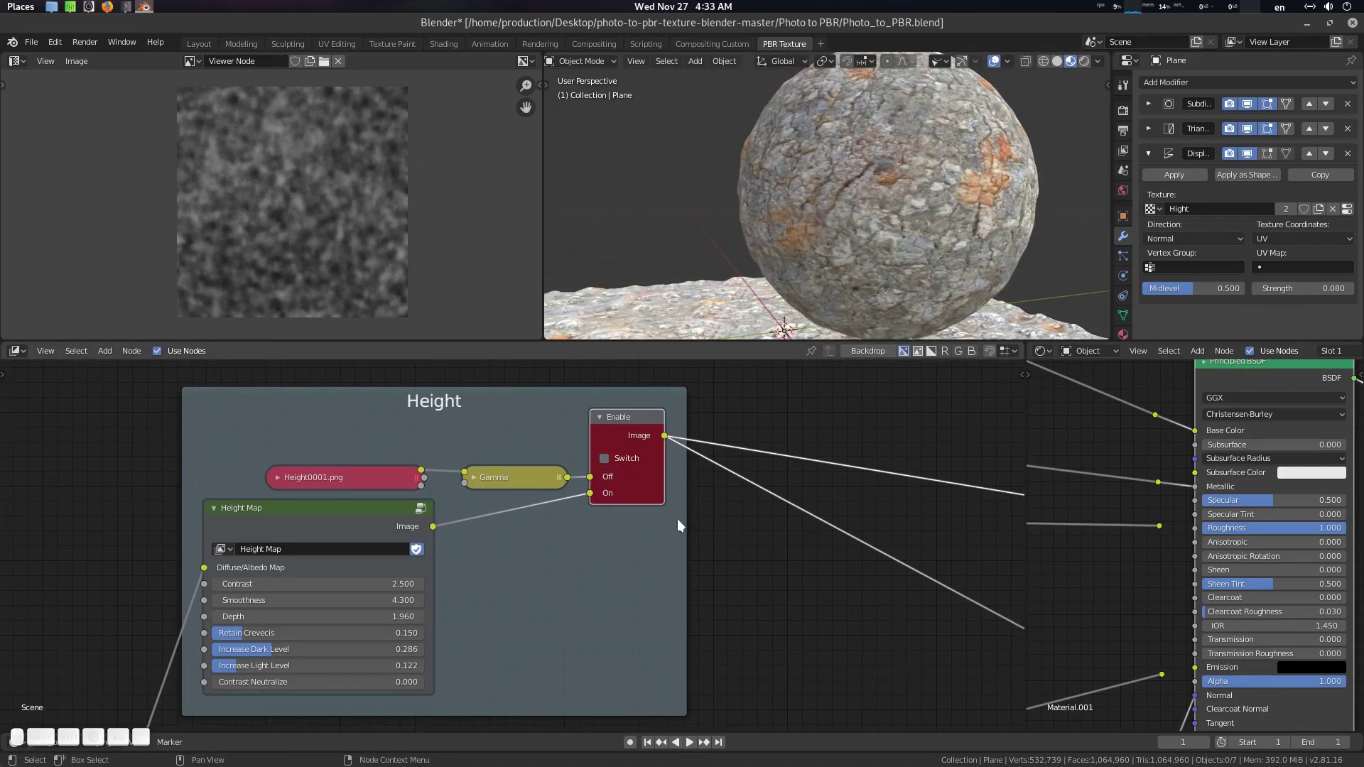
{"action": "scroll", "coordinate": [675, 522], "scroll_direction": "down", "scroll_amount": 2}
{"action": "scroll", "coordinate": [672, 527], "scroll_direction": "down", "scroll_amount": 1}
{"action": "middle_click_drag", "start_coordinate": [650, 594], "coordinate": [608, 457]}
{"action": "scroll", "coordinate": [689, 520], "scroll_direction": "up", "scroll_amount": 3}
{"action": "middle_click_drag", "start_coordinate": [696, 524], "coordinate": [642, 494]}
{"action": "left_click", "coordinate": [671, 531], "text": "ctrl+shift"}
{"action": "scroll", "coordinate": [364, 228], "scroll_direction": "up", "scroll_amount": 3}
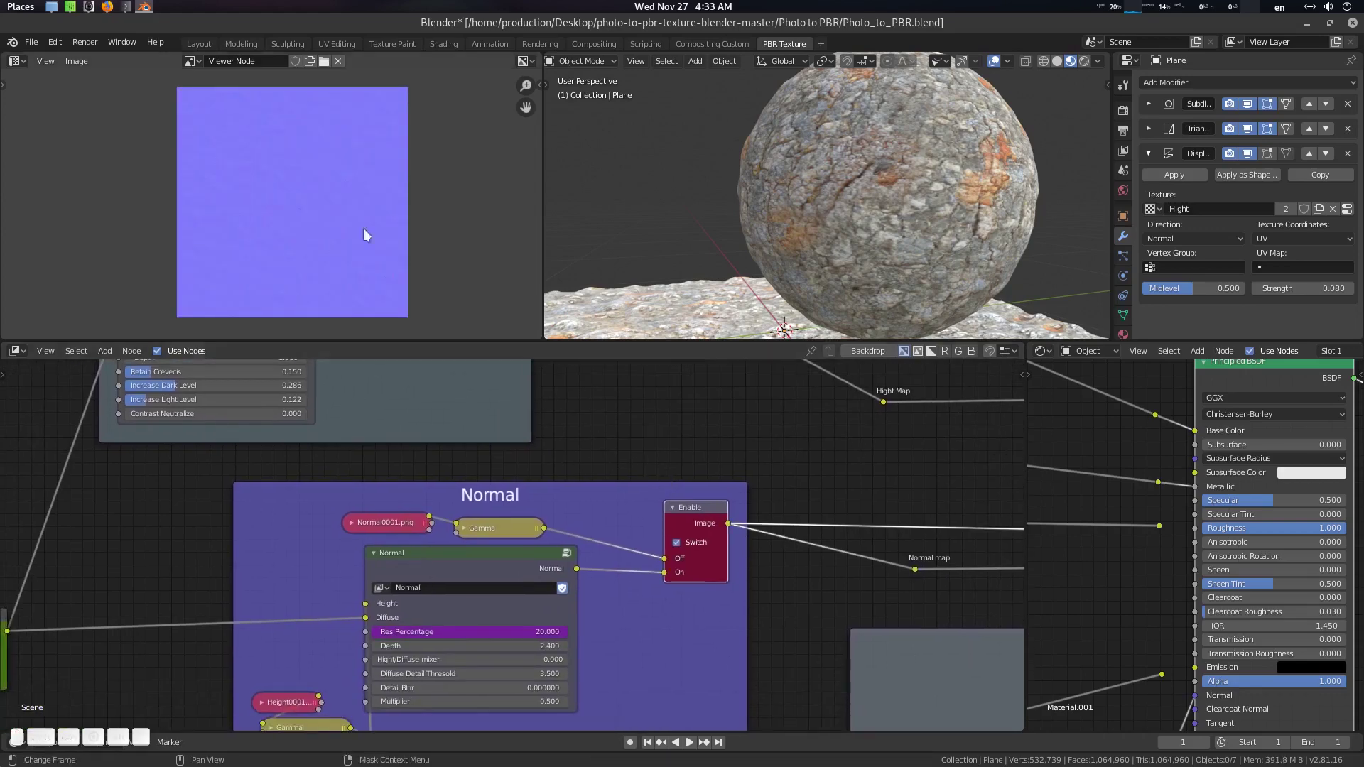
{"action": "scroll", "coordinate": [342, 200], "scroll_direction": "down", "scroll_amount": 2}
{"action": "scroll", "coordinate": [611, 498], "scroll_direction": "up", "scroll_amount": 2}
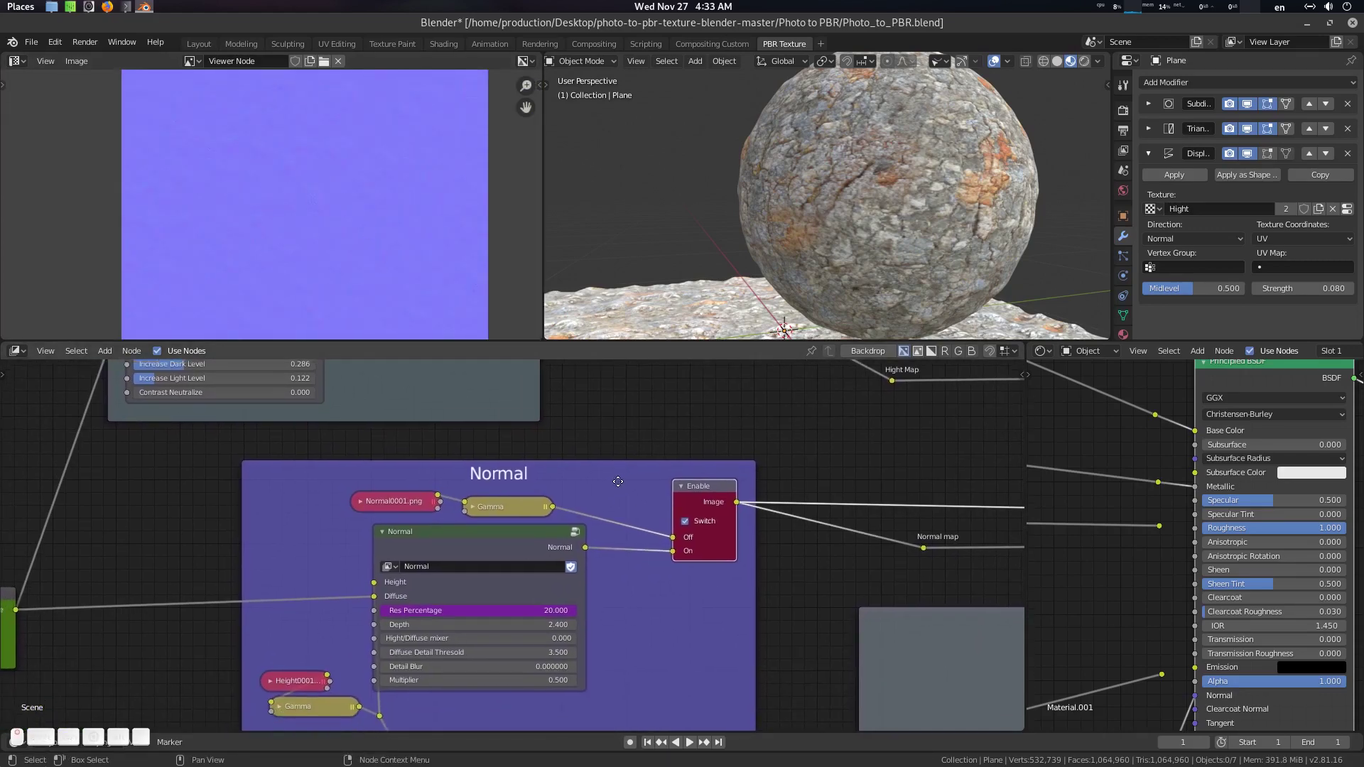
{"action": "scroll", "coordinate": [380, 220], "scroll_direction": "up", "scroll_amount": 2}
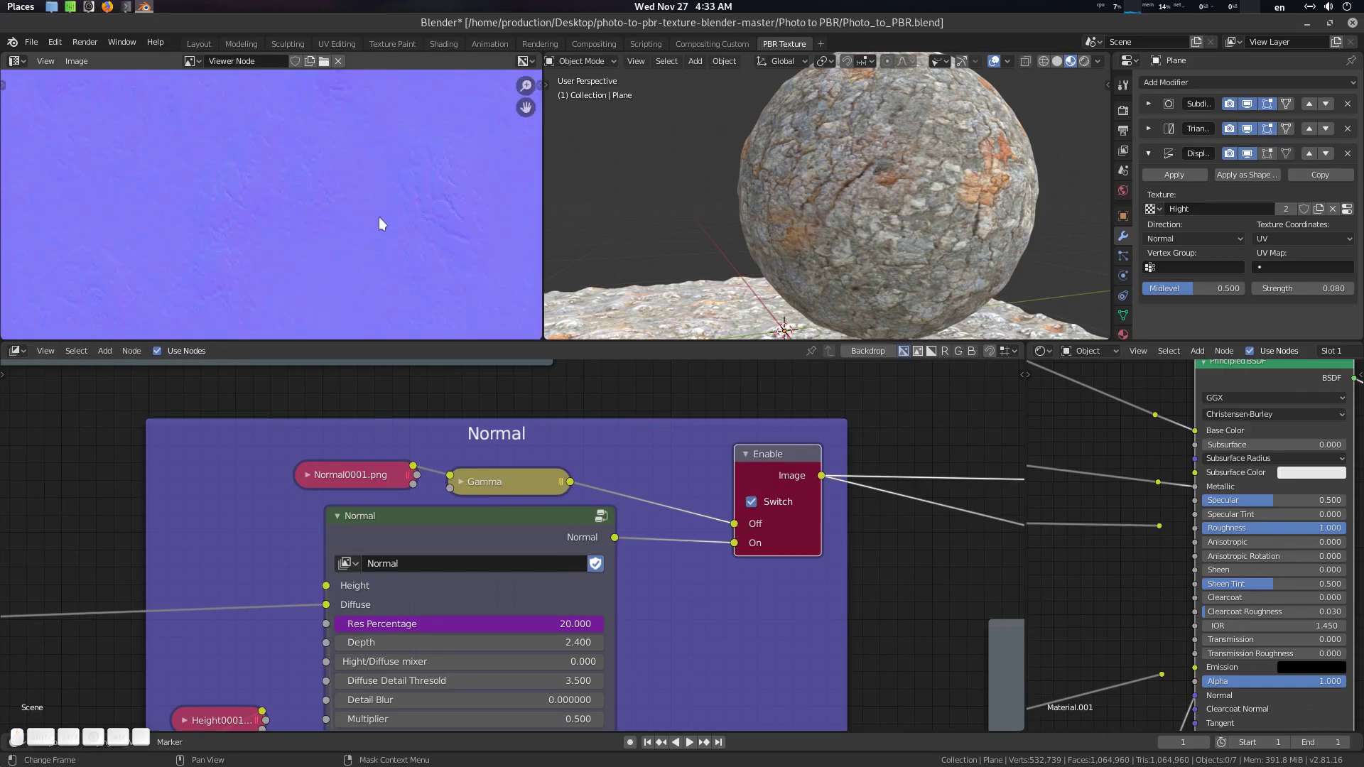
Set the Normal node's Depth to 10, Hight/Diffuse mixer to 0.215 and Diffuse Detail Thresold to 3.8
{"action": "middle_click_drag", "start_coordinate": [547, 653], "coordinate": [549, 601]}
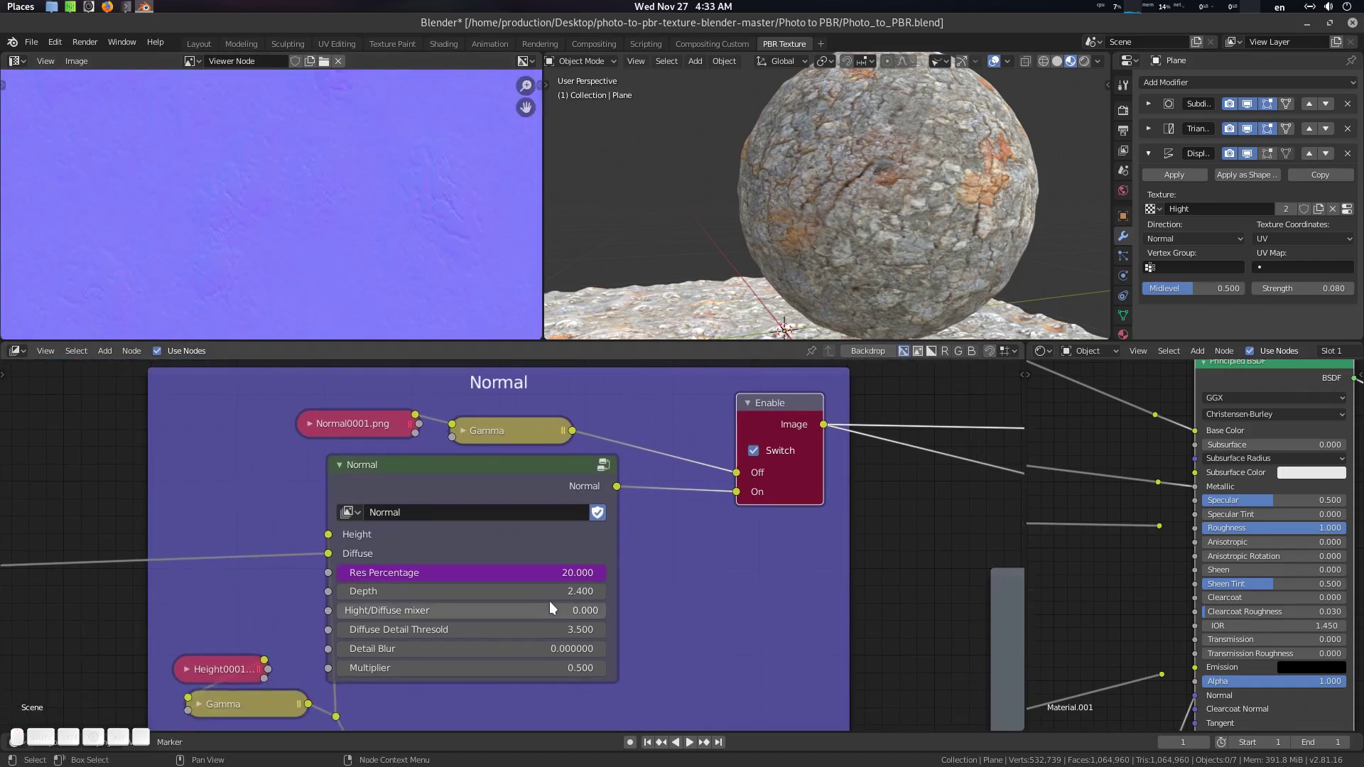
{"action": "left_click_drag", "start_coordinate": [548, 592], "coordinate": [595, 591]}
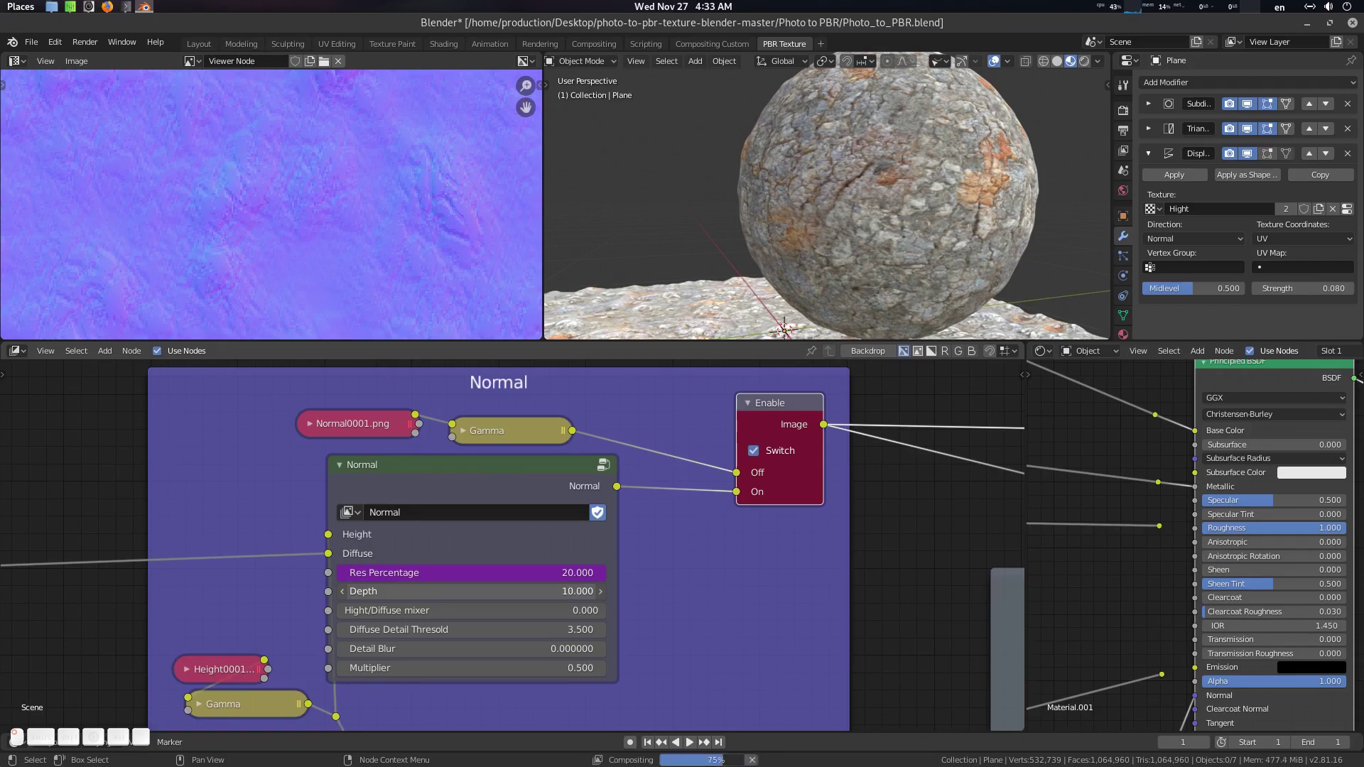
{"action": "scroll", "coordinate": [399, 205], "scroll_direction": "down", "scroll_amount": 2}
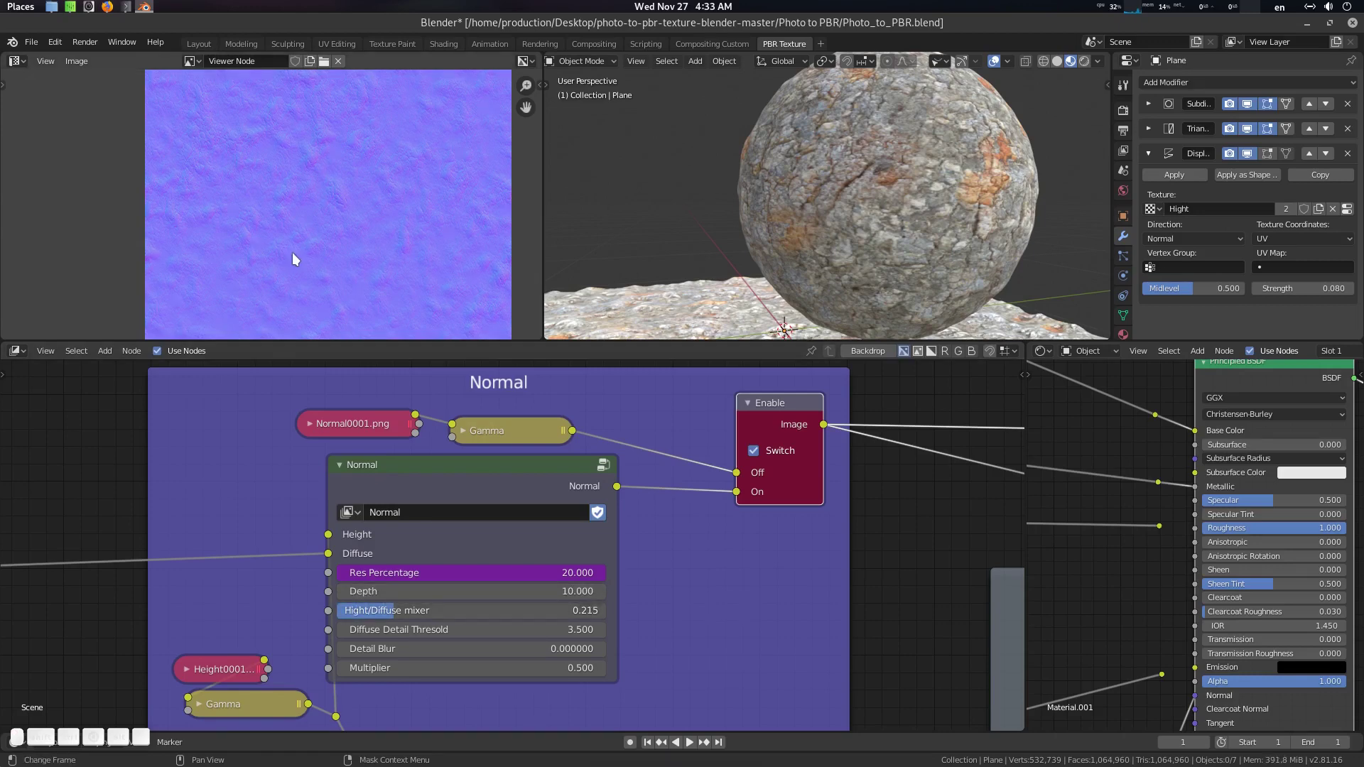
{"action": "scroll", "coordinate": [324, 238], "scroll_direction": "up", "scroll_amount": 2}
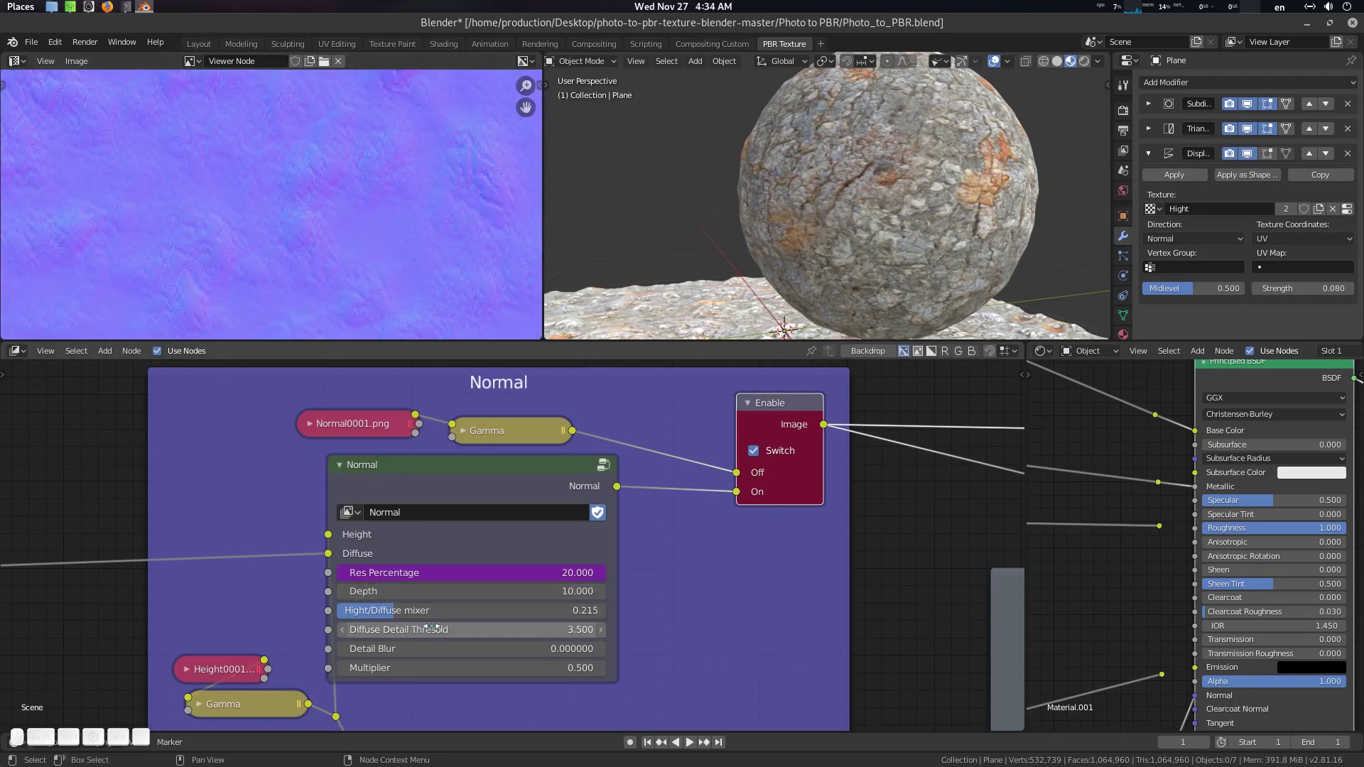
{"action": "left_click_drag", "start_coordinate": [472, 631], "coordinate": [356, 648]}
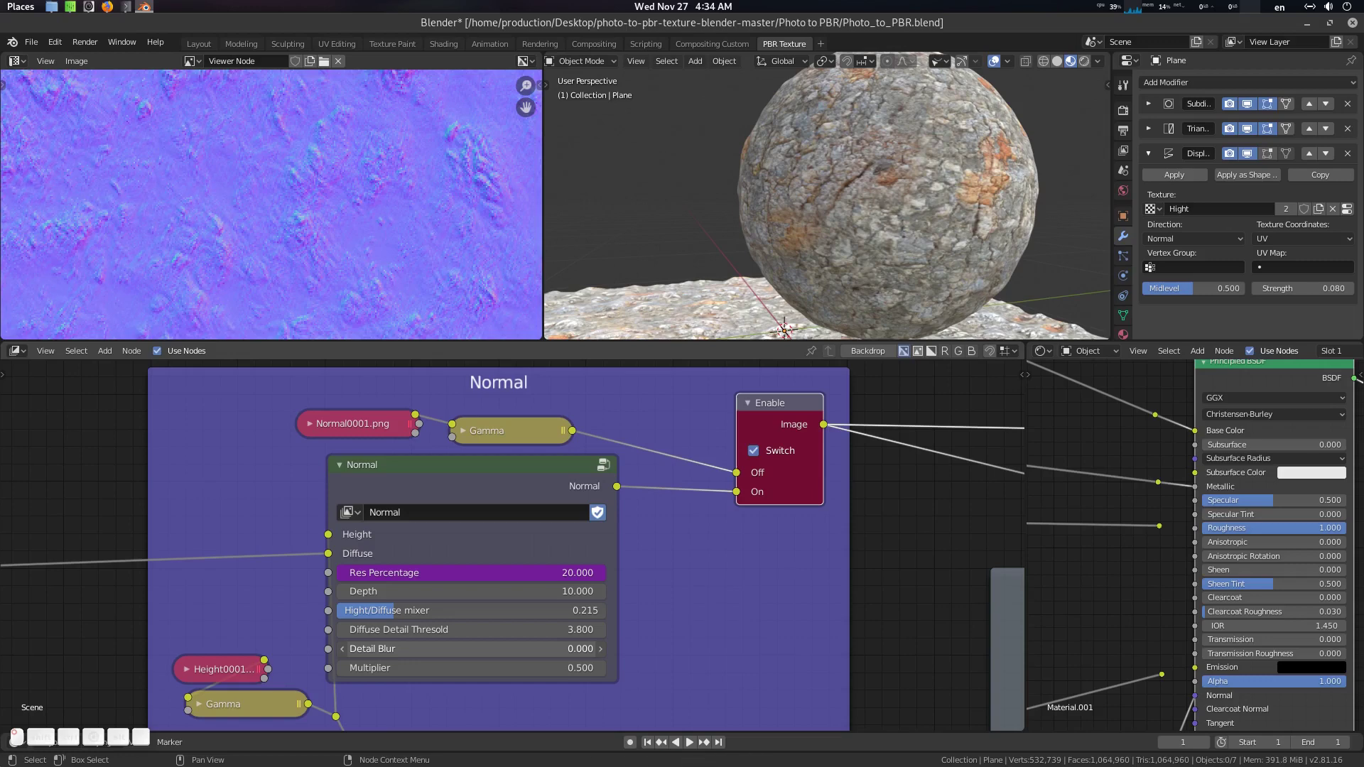
Set the Normal node's Depth to 8.3 and Multiplier to 1.3
{"action": "scroll", "coordinate": [351, 222], "scroll_direction": "down", "scroll_amount": 3}
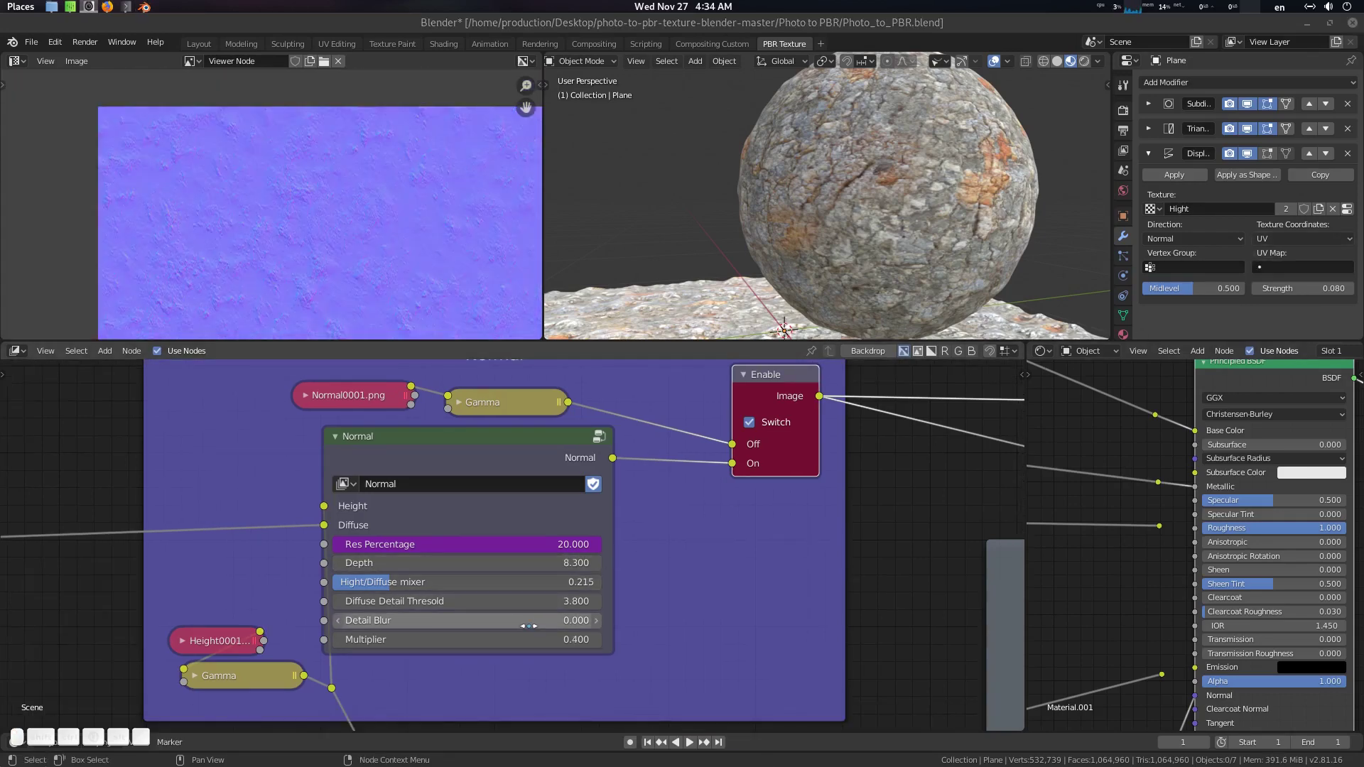
{"action": "mouse_move", "coordinate": [469, 640]}
{"action": "left_mouse_down"}
{"action": "mouse_move", "coordinate": [508, 640]}
{"action": "mouse_move", "coordinate": [477, 641]}
{"action": "left_mouse_up"}
{"action": "middle_click_drag", "start_coordinate": [723, 554], "coordinate": [712, 565]}
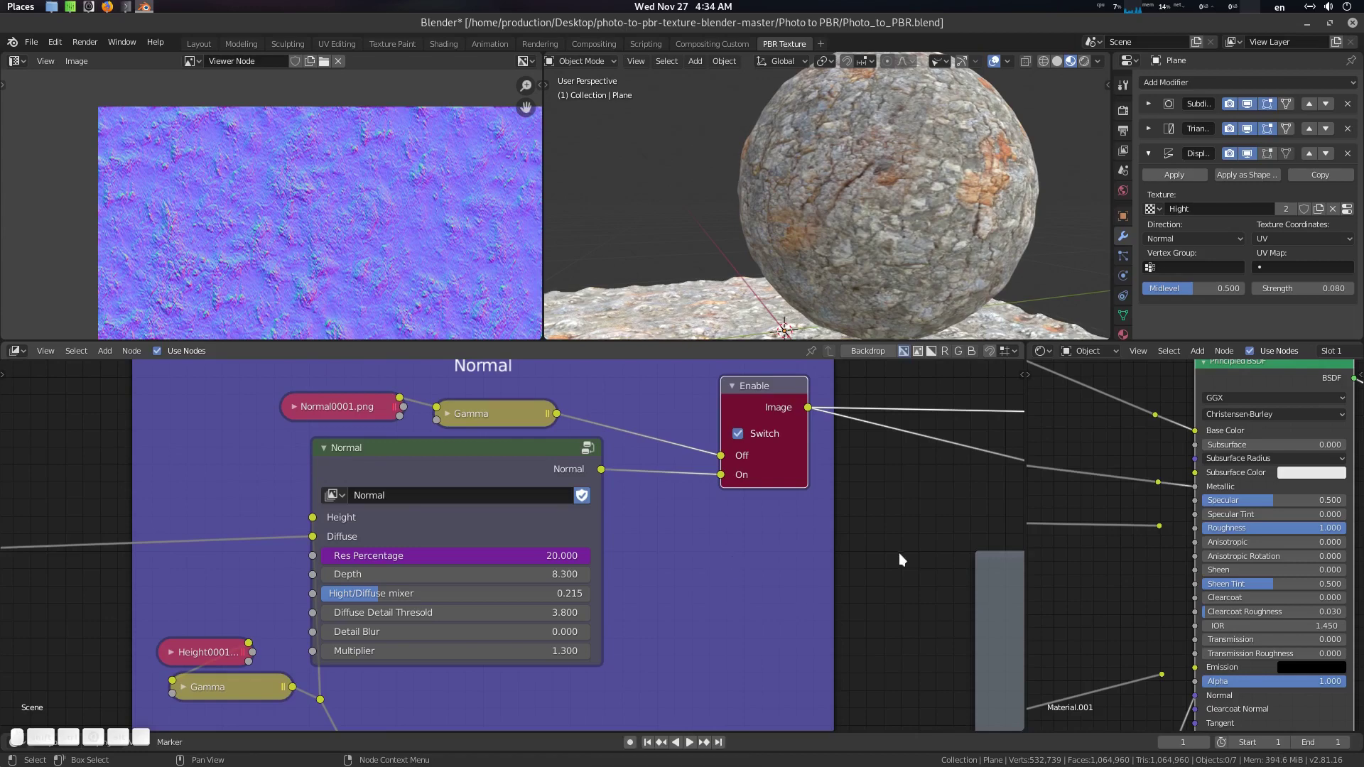
{"action": "scroll", "coordinate": [1101, 589], "scroll_direction": "down", "scroll_amount": 5}
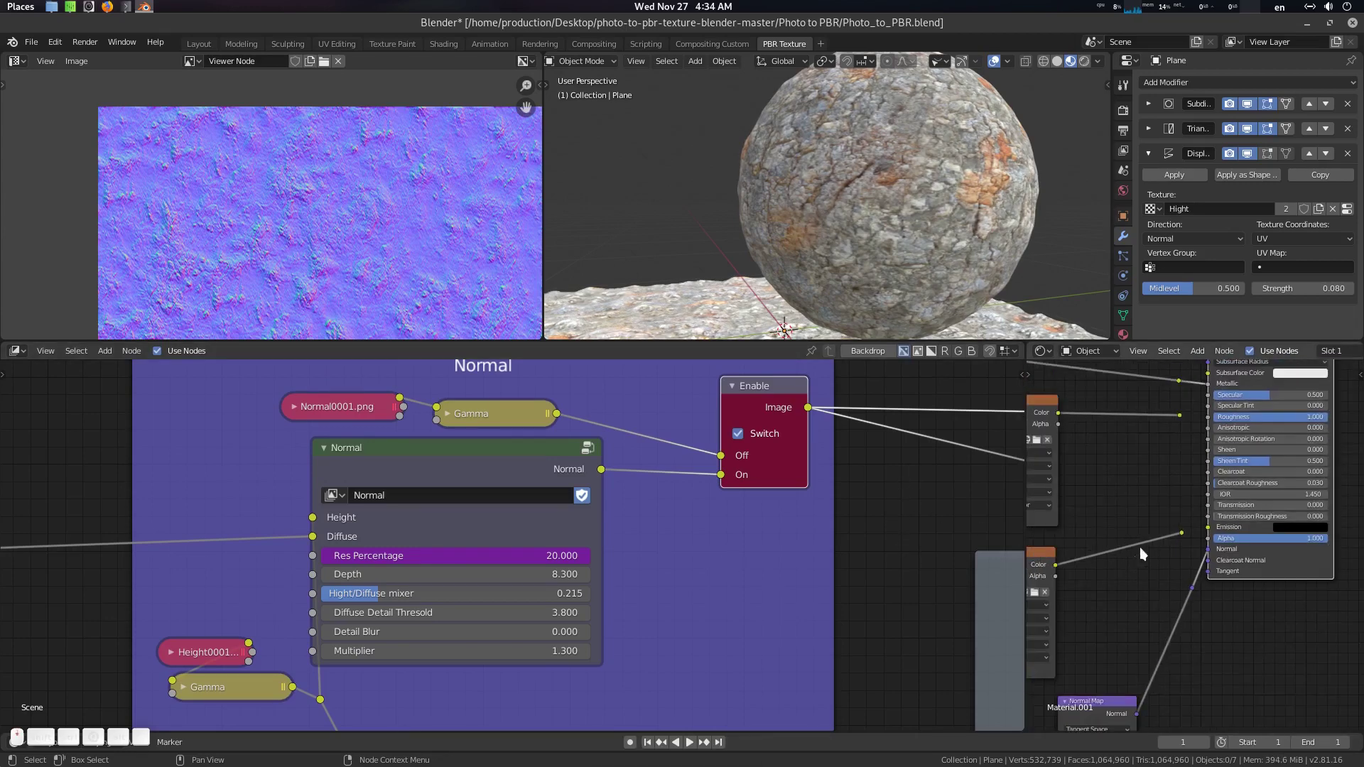
Set the Strength of the shader's Normal Map node to 1
{"action": "middle_click_drag", "start_coordinate": [1207, 583], "coordinate": [1220, 490]}
{"action": "scroll", "coordinate": [1220, 489], "scroll_direction": "up", "scroll_amount": 2}
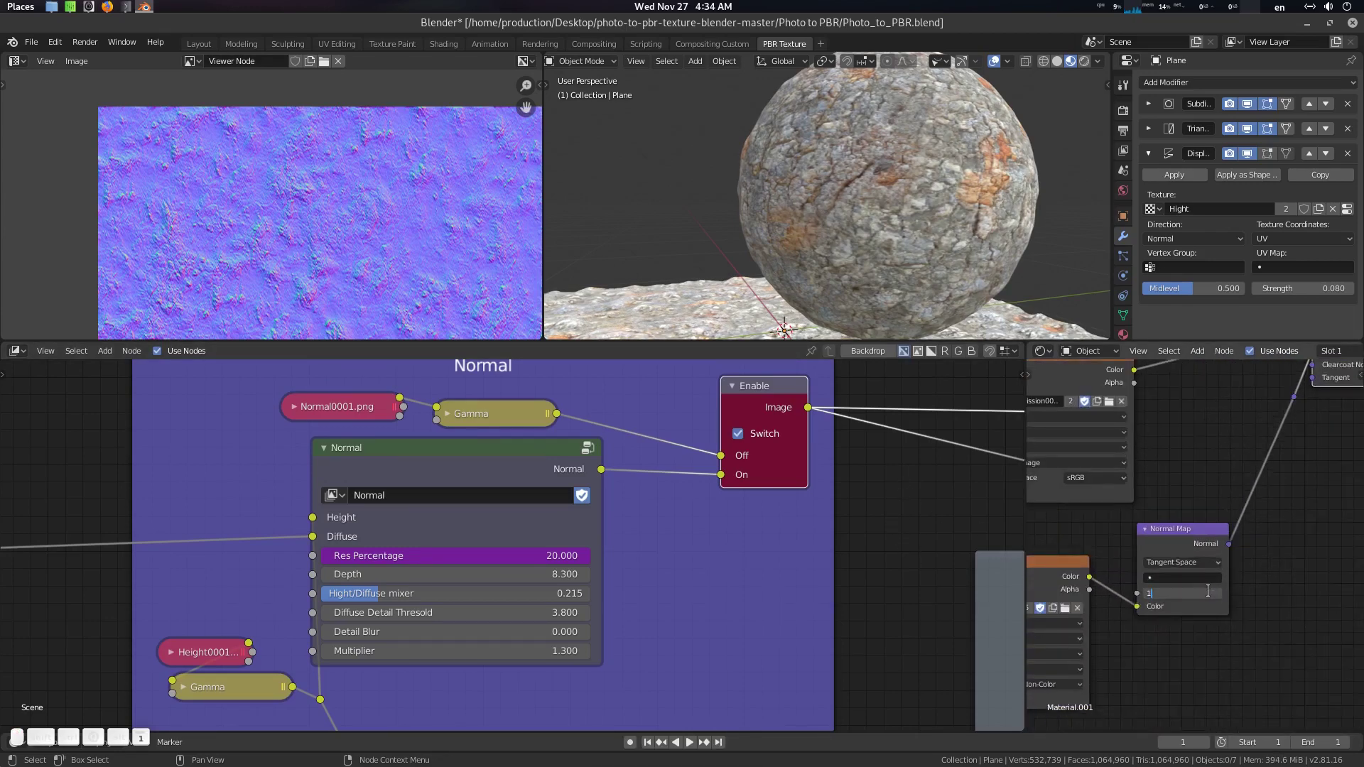
{"action": "key", "text": "Return"}
{"action": "middle_click_drag", "start_coordinate": [1206, 481], "coordinate": [1215, 548]}
{"action": "scroll", "coordinate": [1162, 568], "scroll_direction": "down", "scroll_amount": 2}
Inspect the normal detail on the sphere and plane from several angles, both up close and from a distance
{"action": "middle_click_drag", "start_coordinate": [923, 288], "coordinate": [949, 275]}
{"action": "scroll", "coordinate": [909, 246], "scroll_direction": "up", "scroll_amount": 2}
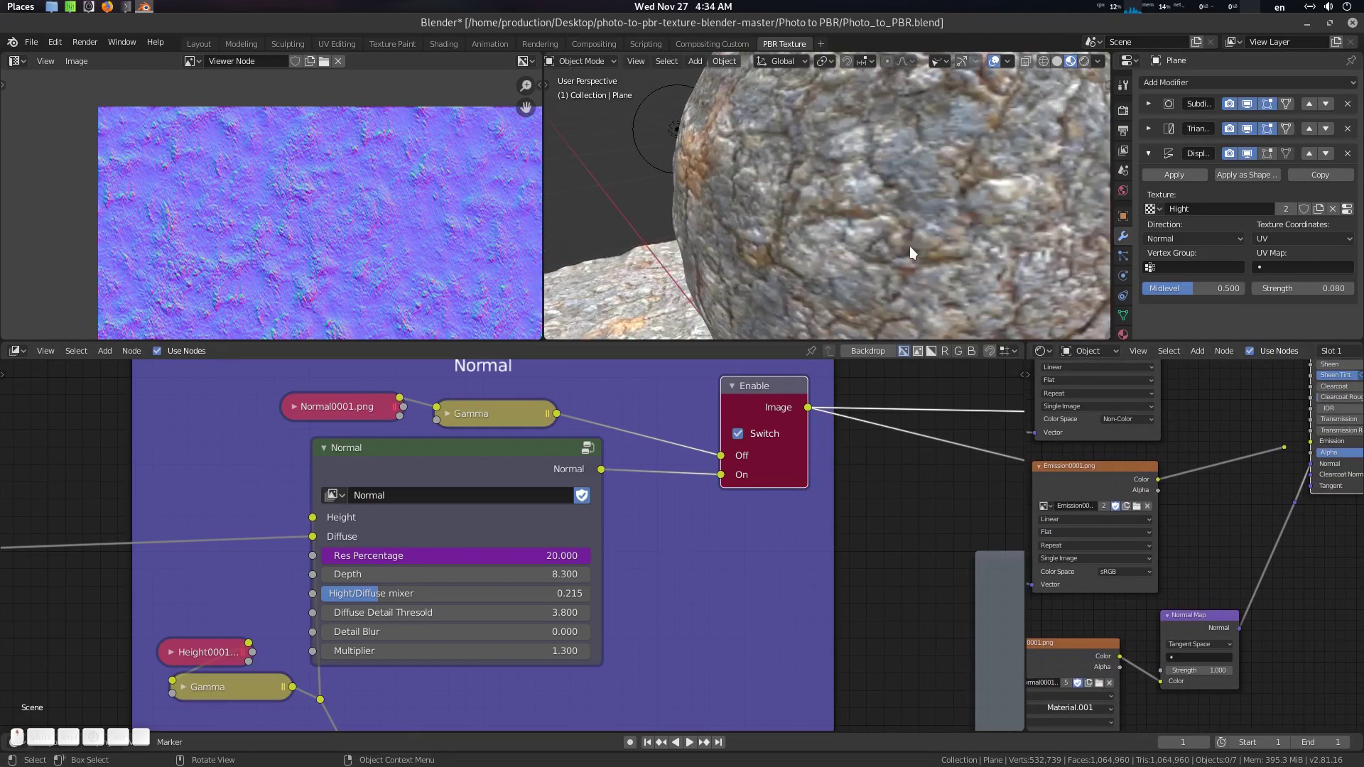
{"action": "scroll", "coordinate": [910, 246], "scroll_direction": "down", "scroll_amount": 8}
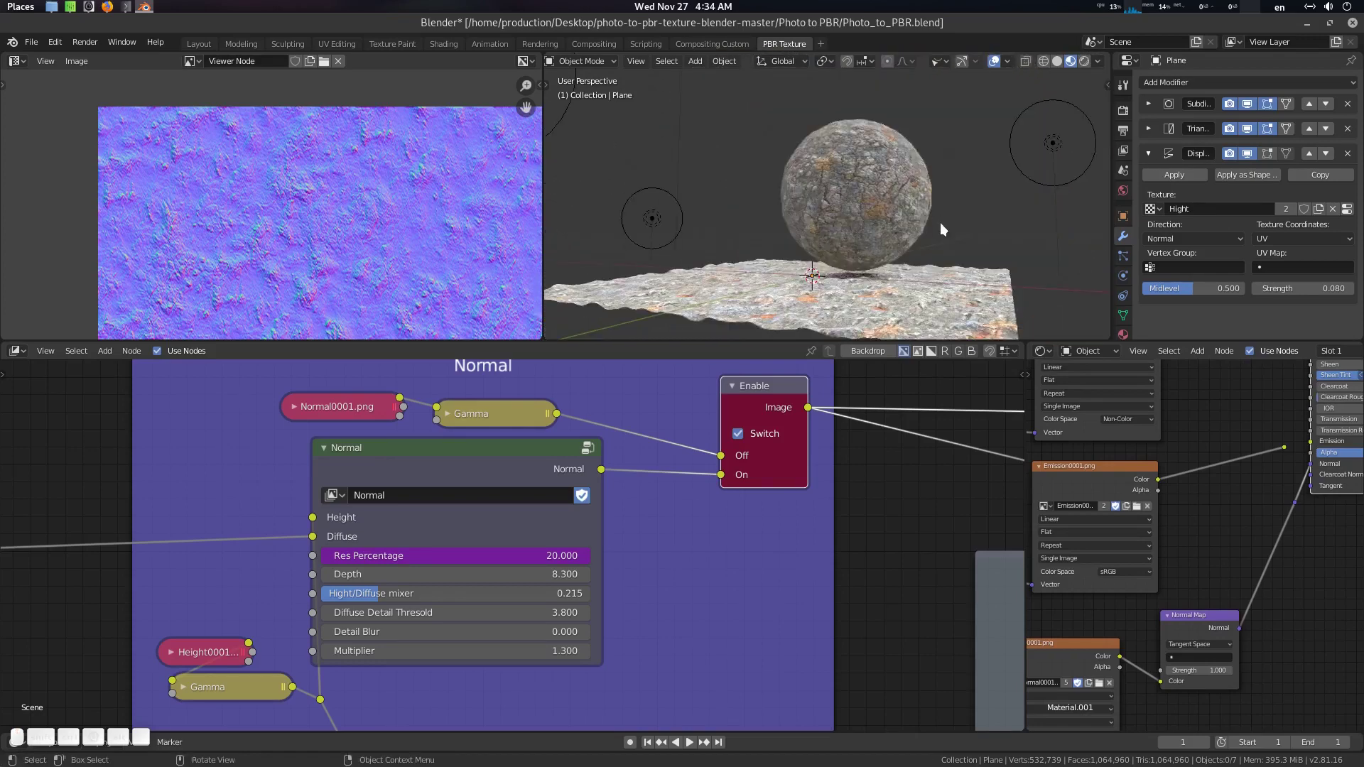
{"action": "middle_click_drag", "start_coordinate": [940, 223], "coordinate": [850, 236]}
{"action": "scroll", "coordinate": [874, 237], "scroll_direction": "up", "scroll_amount": 1}
{"action": "scroll", "coordinate": [851, 188], "scroll_direction": "up", "scroll_amount": 1}
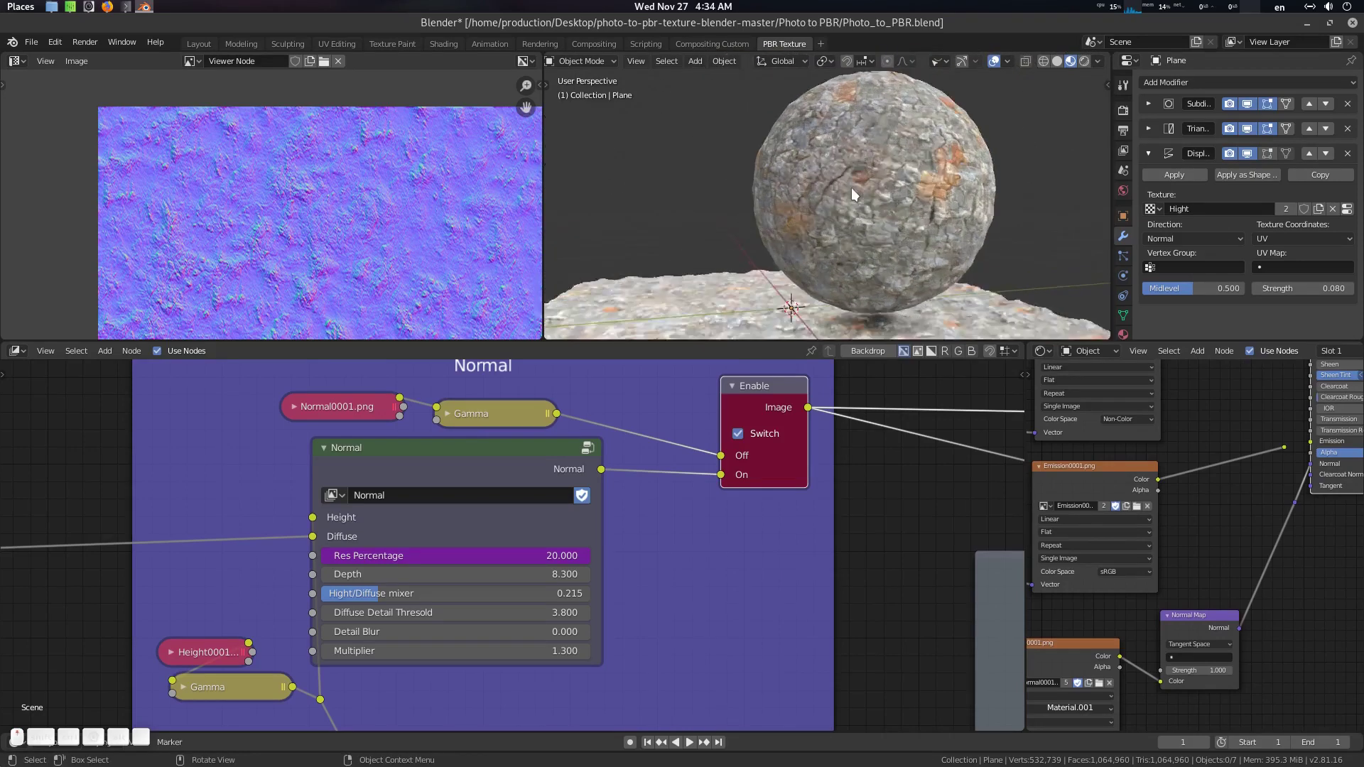
{"action": "scroll", "coordinate": [852, 187], "scroll_direction": "up", "scroll_amount": 4}
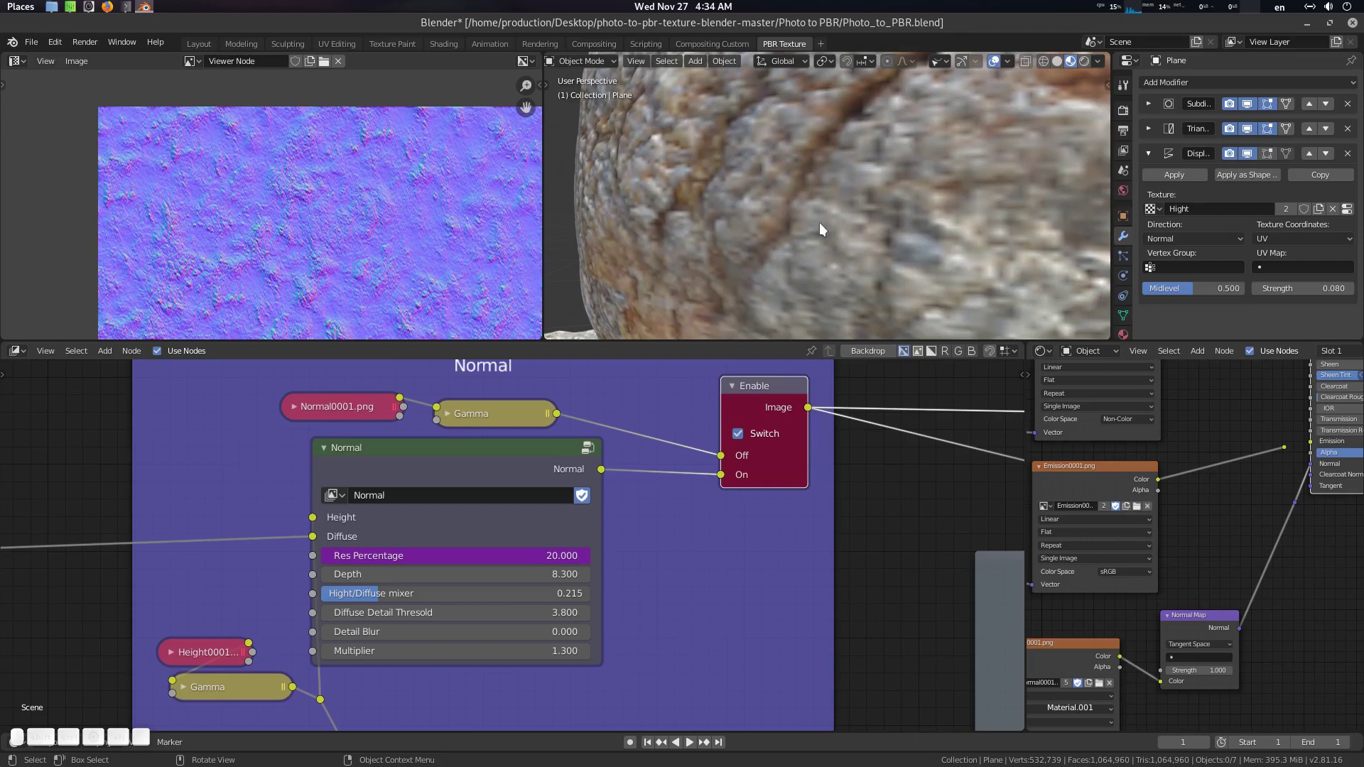
{"action": "scroll", "coordinate": [896, 165], "scroll_direction": "down", "scroll_amount": 5}
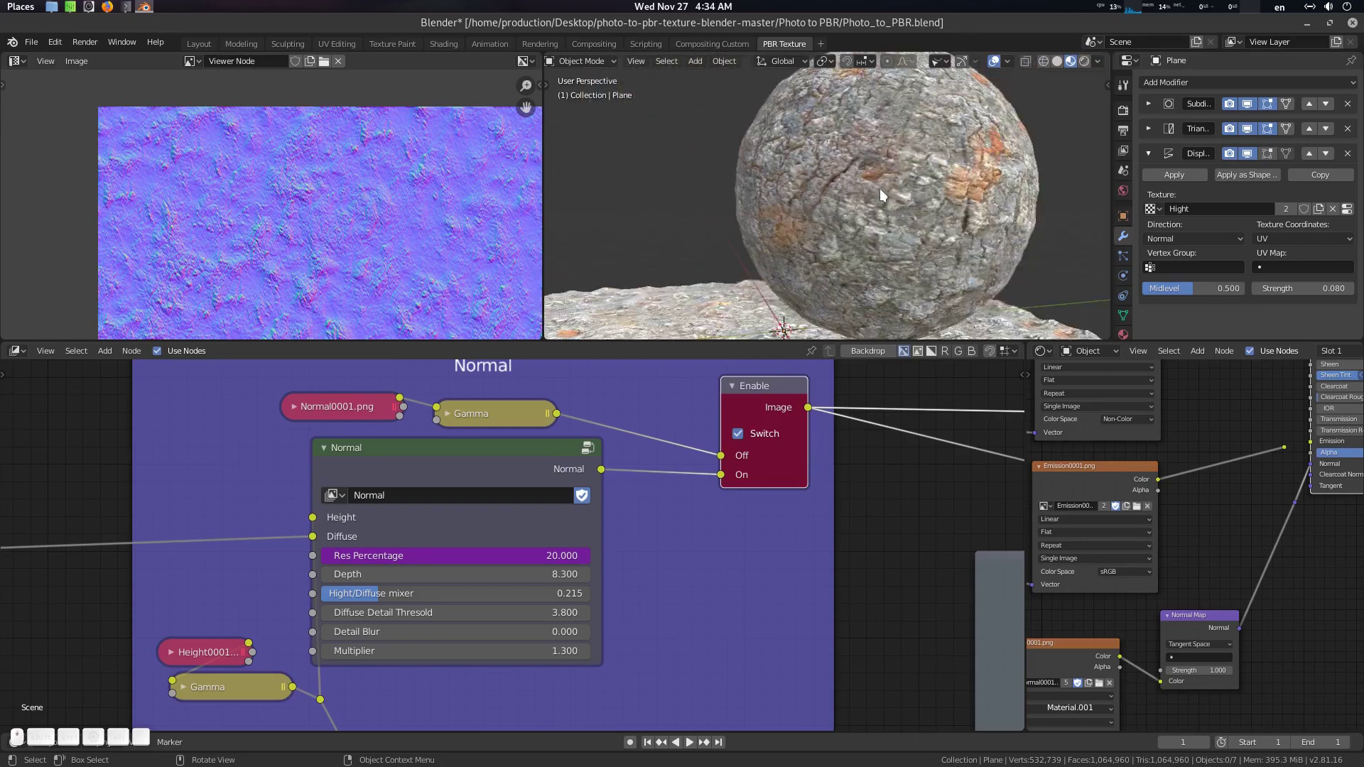
{"action": "mouse_move", "coordinate": [879, 198]}
{"action": "middle_mouse_down"}
{"action": "mouse_move", "coordinate": [915, 194]}
{"action": "mouse_move", "coordinate": [850, 201]}
{"action": "mouse_move", "coordinate": [904, 210]}
{"action": "mouse_move", "coordinate": [907, 177]}
{"action": "mouse_move", "coordinate": [834, 193]}
{"action": "mouse_move", "coordinate": [862, 194]}
{"action": "middle_mouse_up"}
{"action": "scroll", "coordinate": [902, 213], "scroll_direction": "up", "scroll_amount": 1}
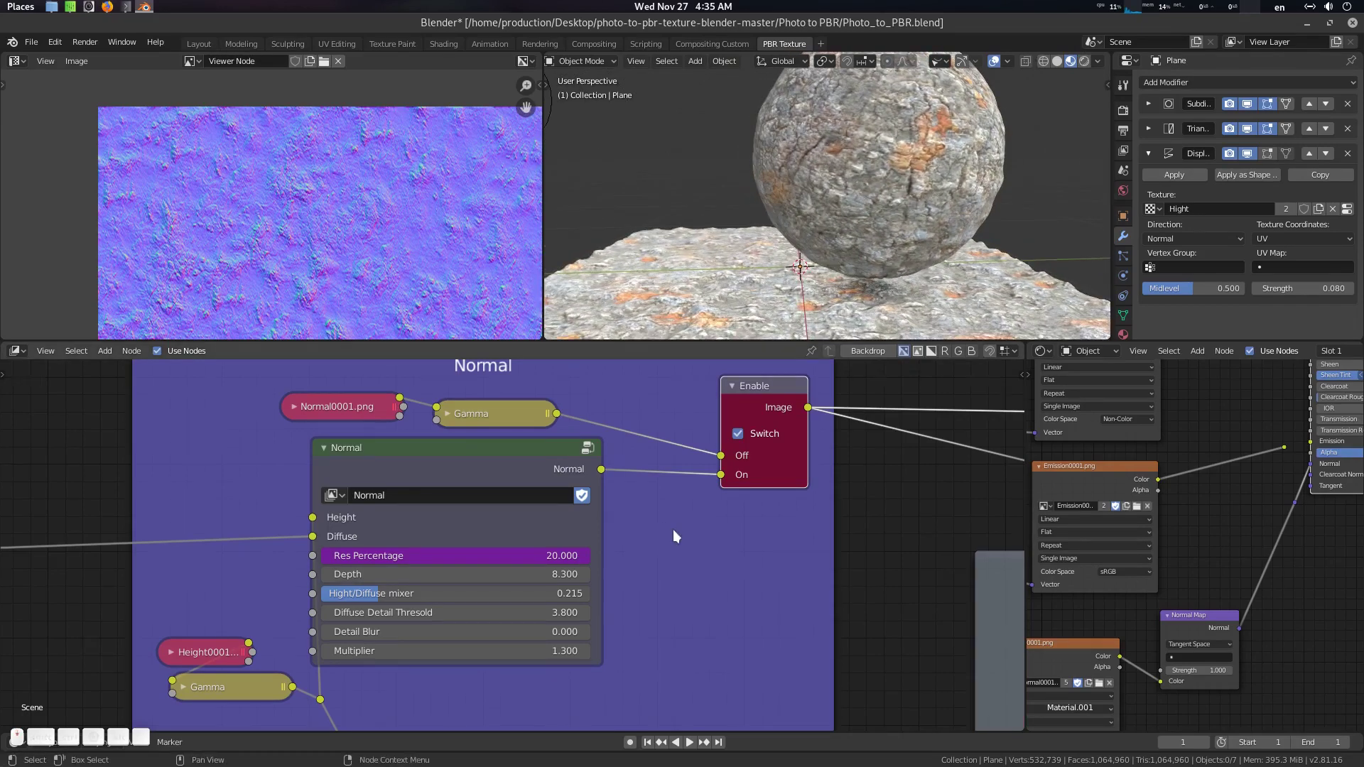
Turn off the Normal group's Enable switch, then turn on the Roughness group's Enable switch and preview that node in the viewer
{"action": "scroll", "coordinate": [672, 530], "scroll_direction": "down", "scroll_amount": 2}
{"action": "left_click", "coordinate": [647, 449]}
{"action": "middle_click_drag", "start_coordinate": [757, 598], "coordinate": [718, 496]}
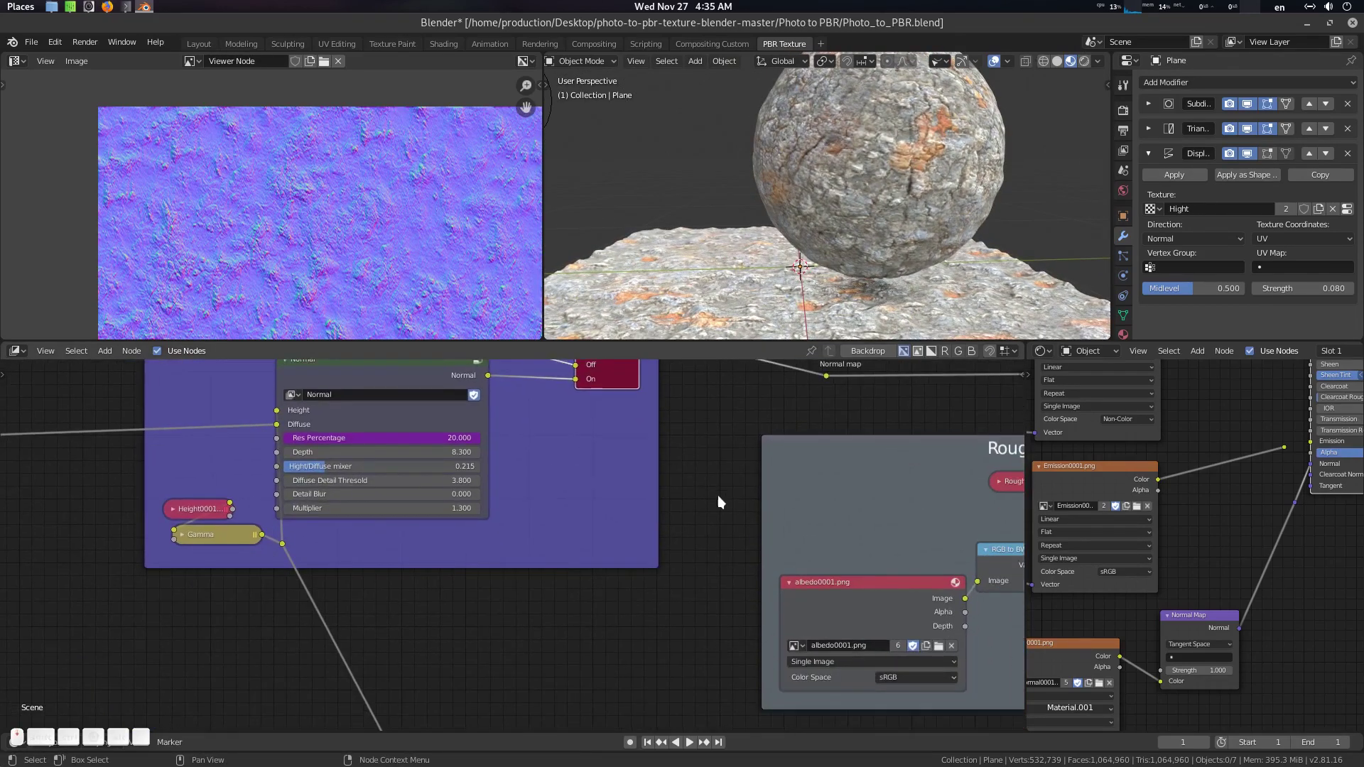
{"action": "scroll", "coordinate": [714, 503], "scroll_direction": "down", "scroll_amount": 2}
{"action": "middle_click_drag", "start_coordinate": [815, 524], "coordinate": [612, 526]}
{"action": "scroll", "coordinate": [824, 526], "scroll_direction": "up", "scroll_amount": 3}
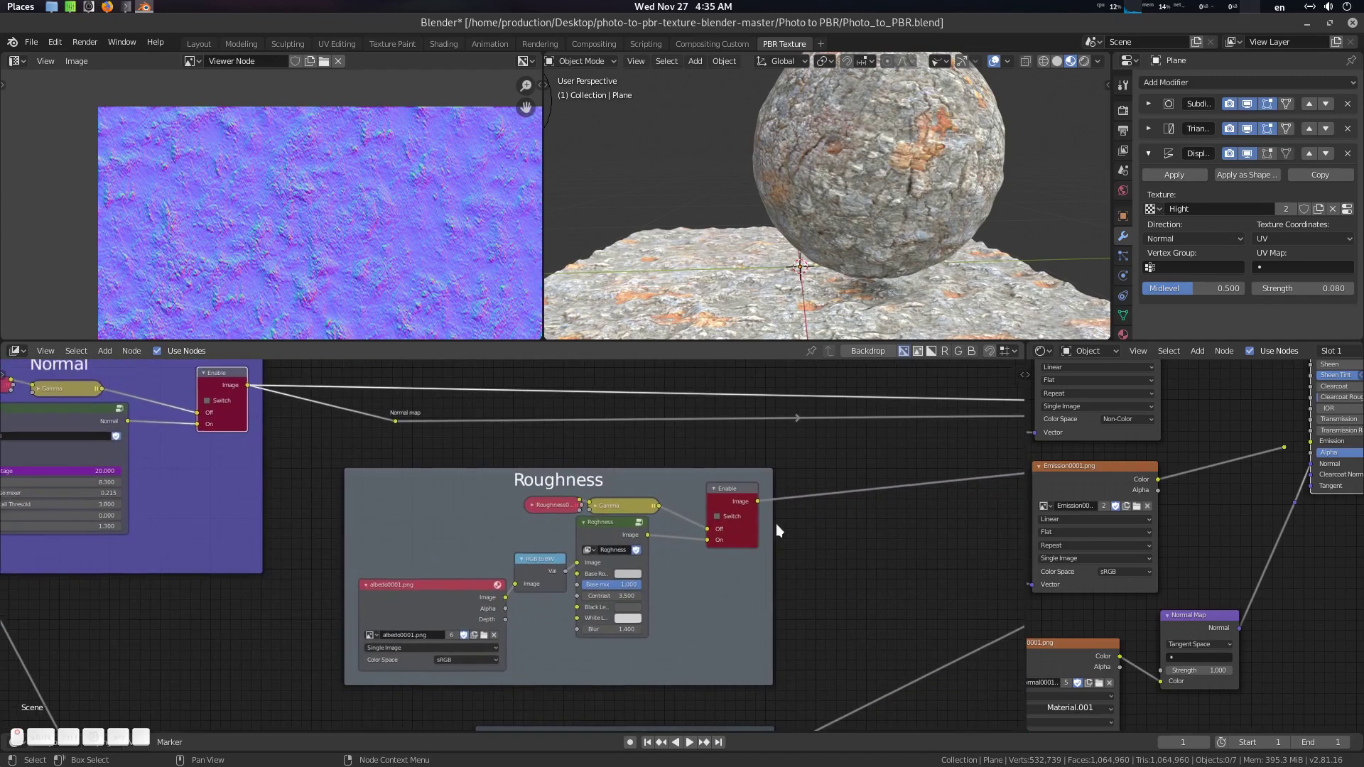
{"action": "left_click", "coordinate": [731, 517]}
{"action": "left_click", "coordinate": [732, 490], "text": "ctrl+shift"}
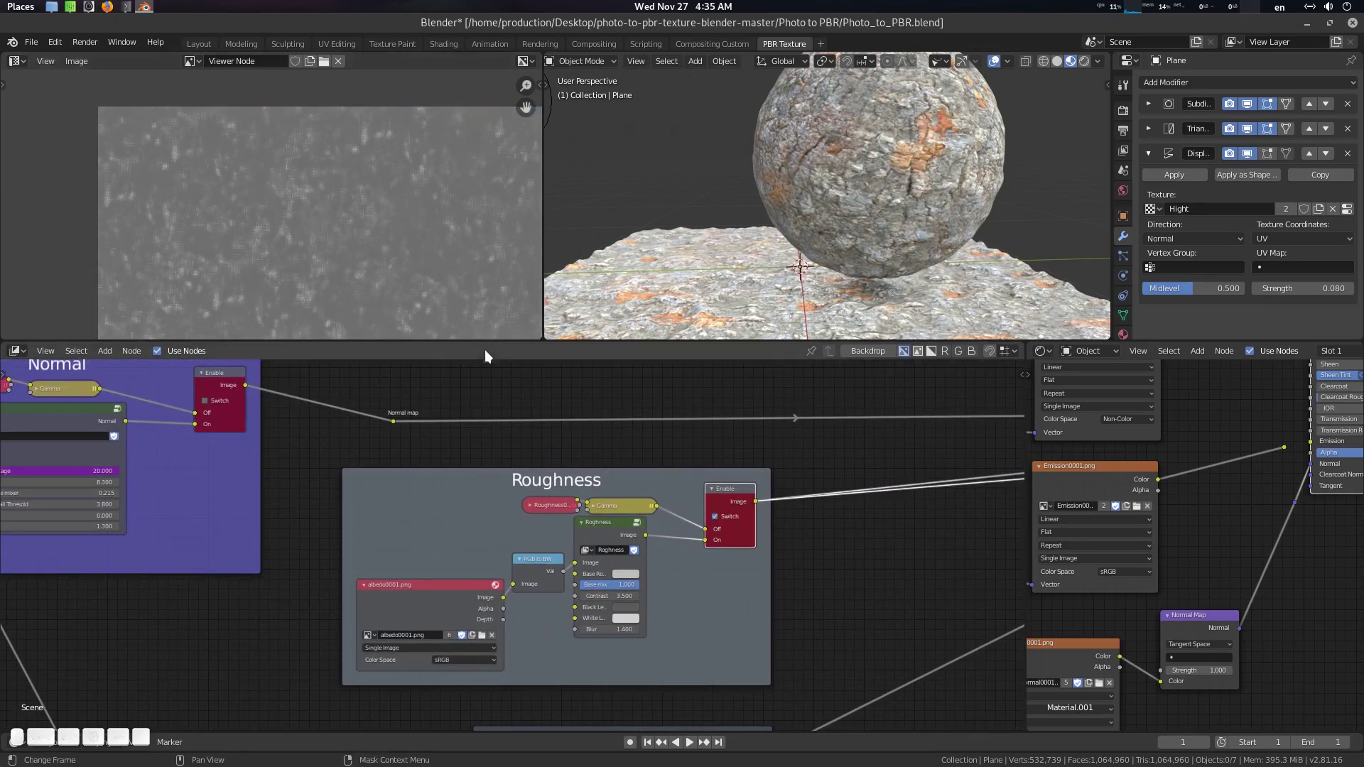
Mute the Roghness node and sample its Black Level colour from the grayscale bark preview
{"action": "scroll", "coordinate": [641, 548], "scroll_direction": "up", "scroll_amount": 2}
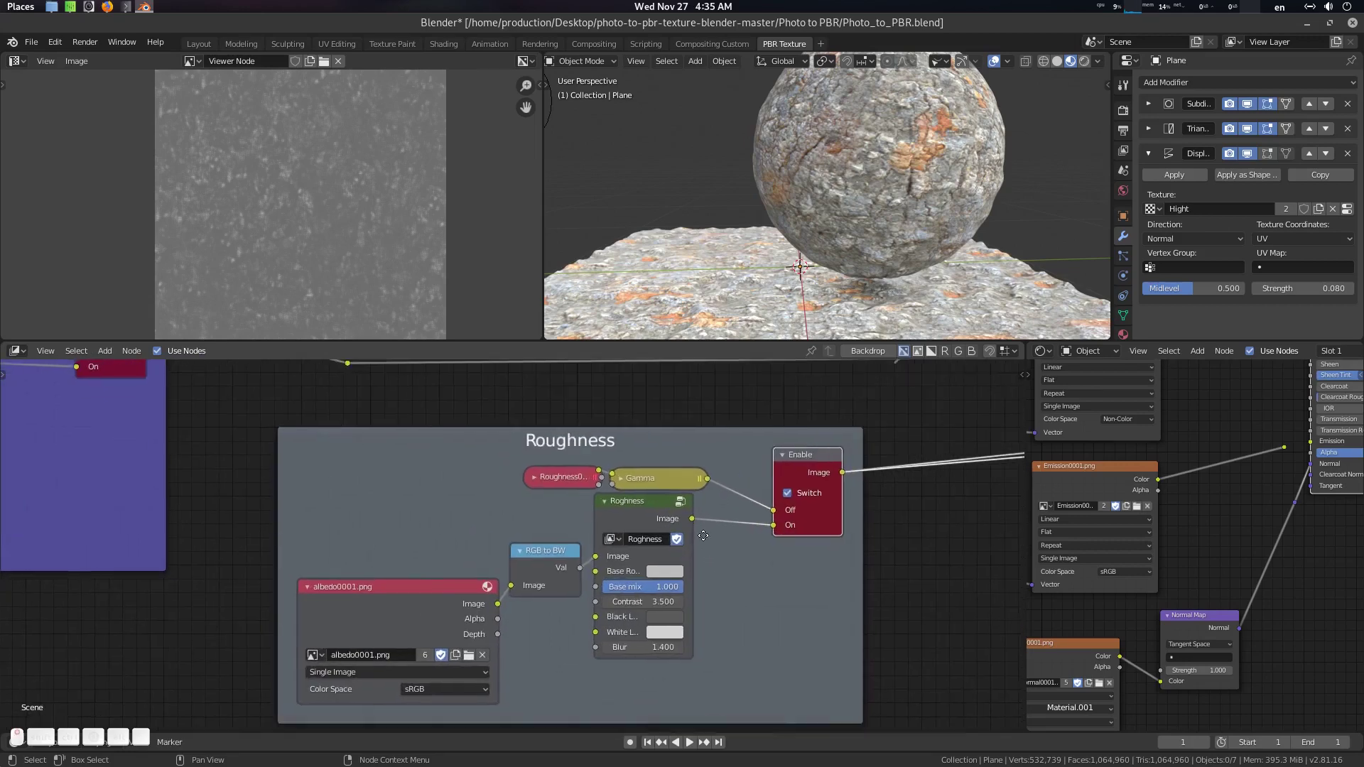
{"action": "key", "text": "m"}
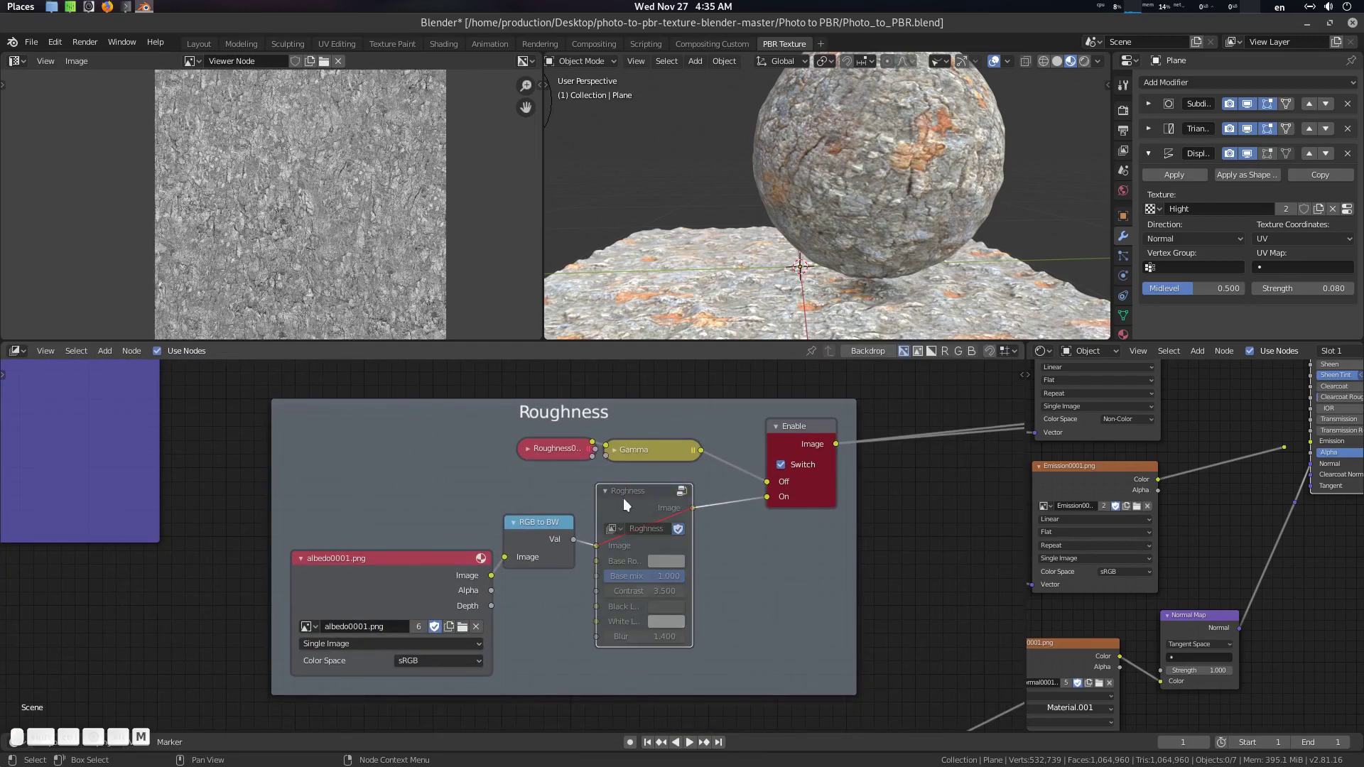
{"action": "scroll", "coordinate": [346, 186], "scroll_direction": "up", "scroll_amount": 4}
{"action": "mouse_move", "coordinate": [347, 185]}
{"action": "middle_mouse_down"}
{"action": "mouse_move", "coordinate": [368, 146]}
{"action": "mouse_move", "coordinate": [360, 185]}
{"action": "middle_mouse_up"}
{"action": "scroll", "coordinate": [350, 180], "scroll_direction": "up", "scroll_amount": 2}
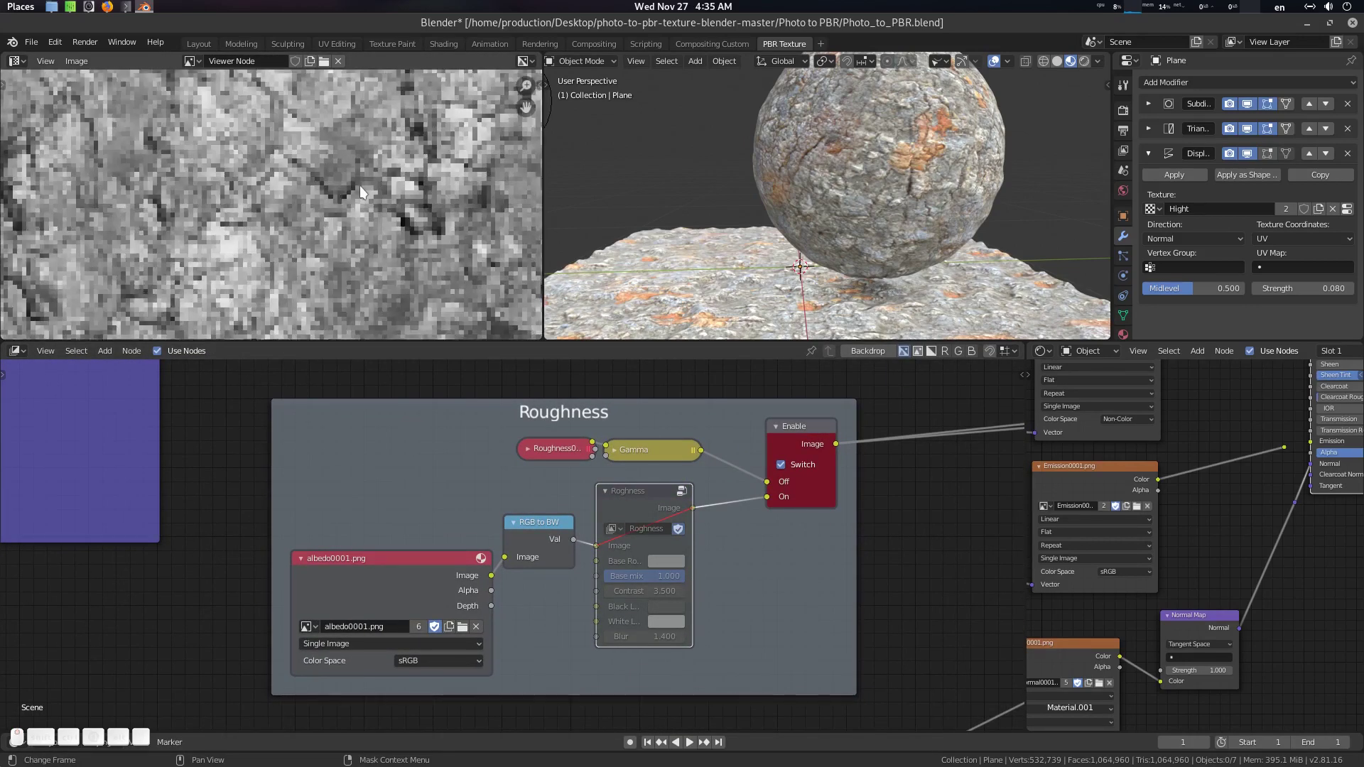
{"action": "scroll", "coordinate": [389, 185], "scroll_direction": "down", "scroll_amount": 2}
{"action": "left_click", "coordinate": [670, 606]}
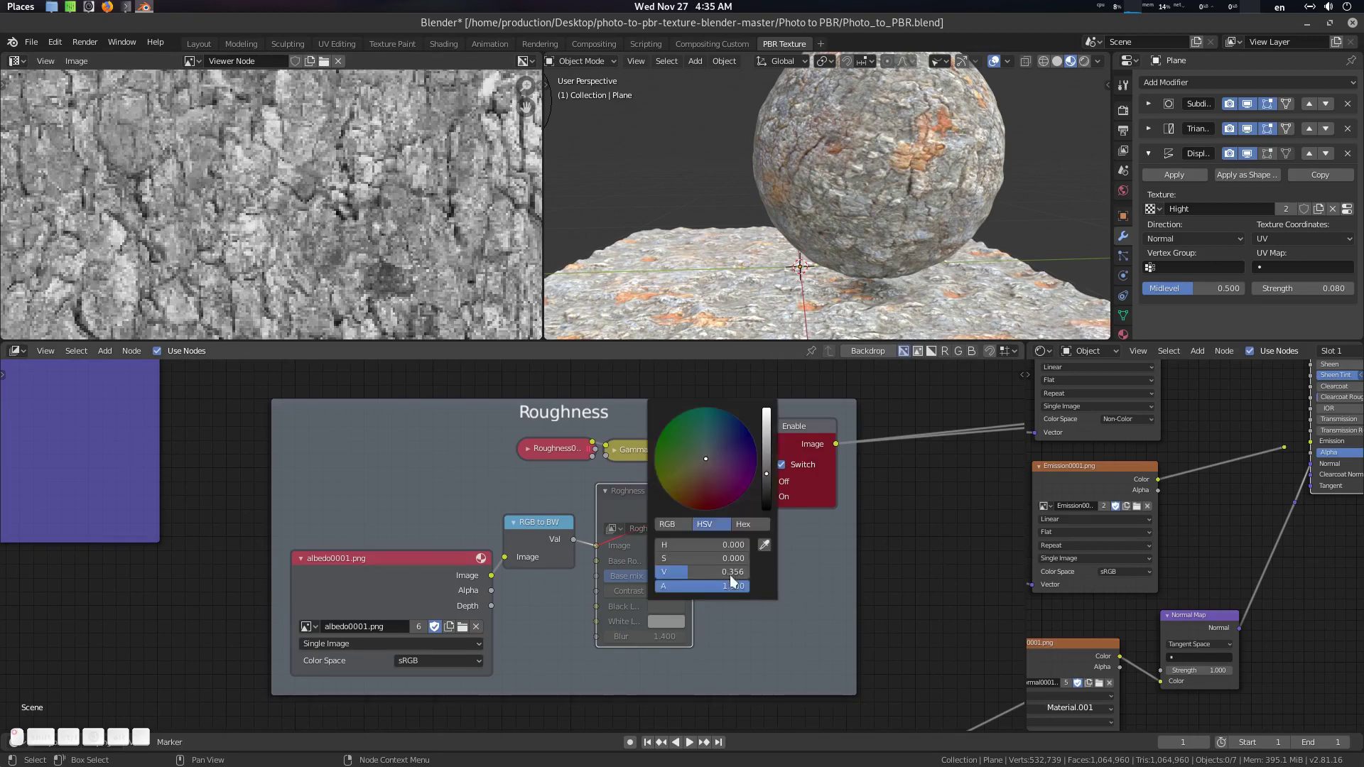
{"action": "left_click", "coordinate": [765, 544]}
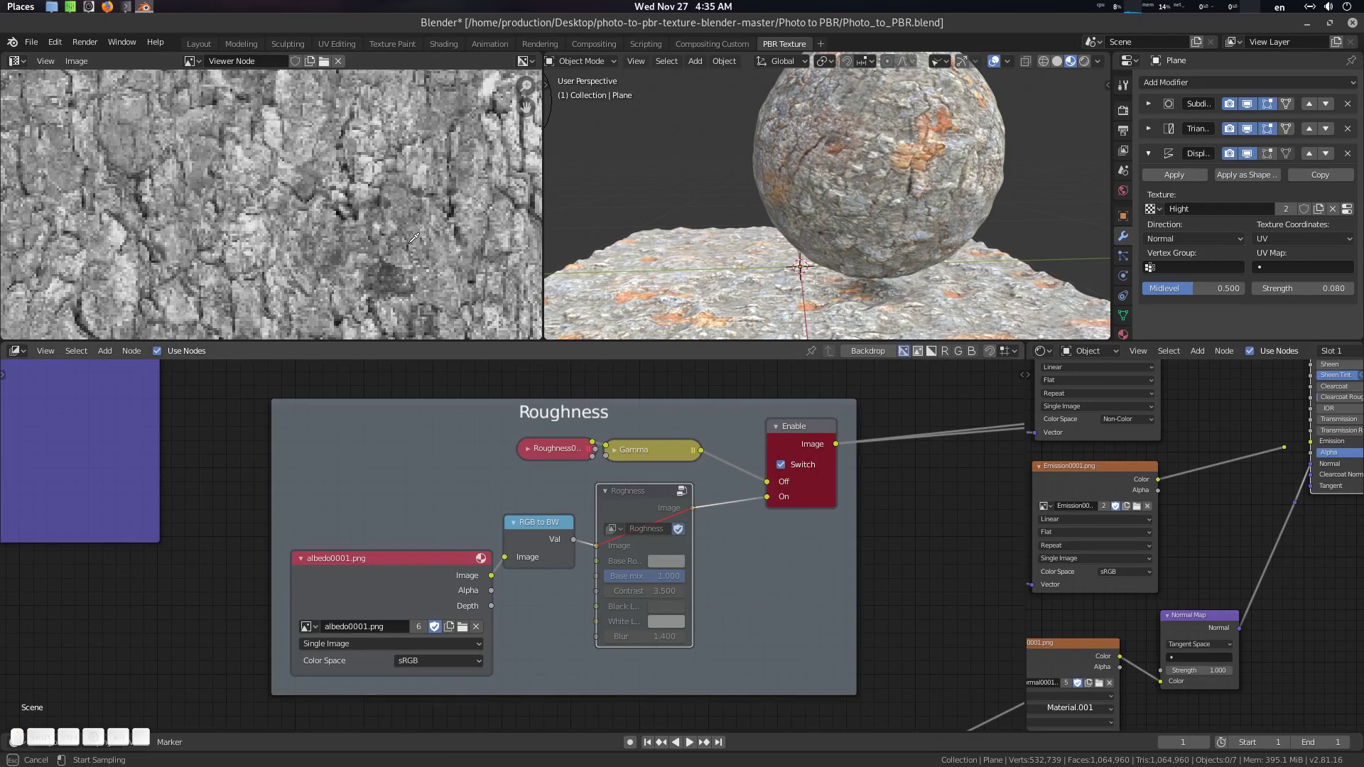
{"action": "left_click", "coordinate": [346, 167]}
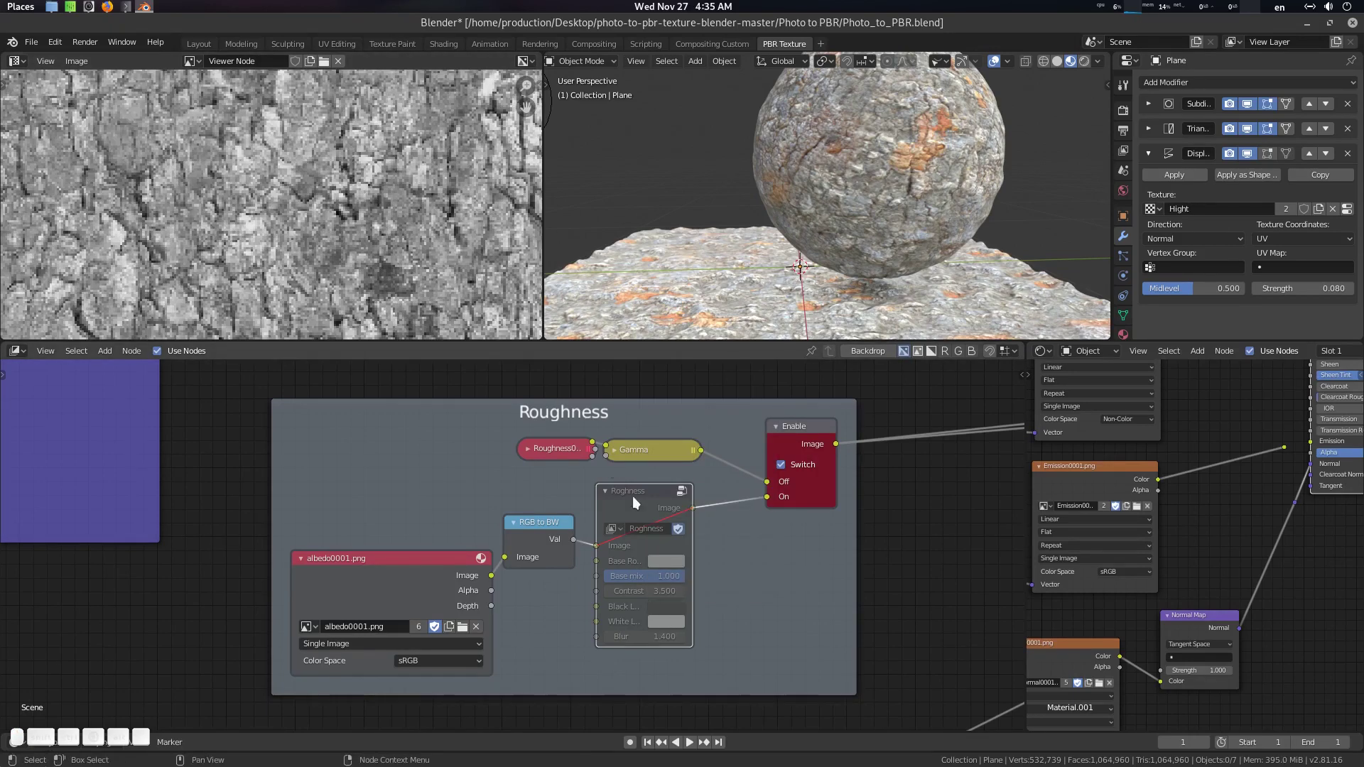
Sample the Roghness node's White Level colour from the grayscale bark preview
{"action": "left_click", "coordinate": [670, 621]}
{"action": "left_click", "coordinate": [765, 561]}
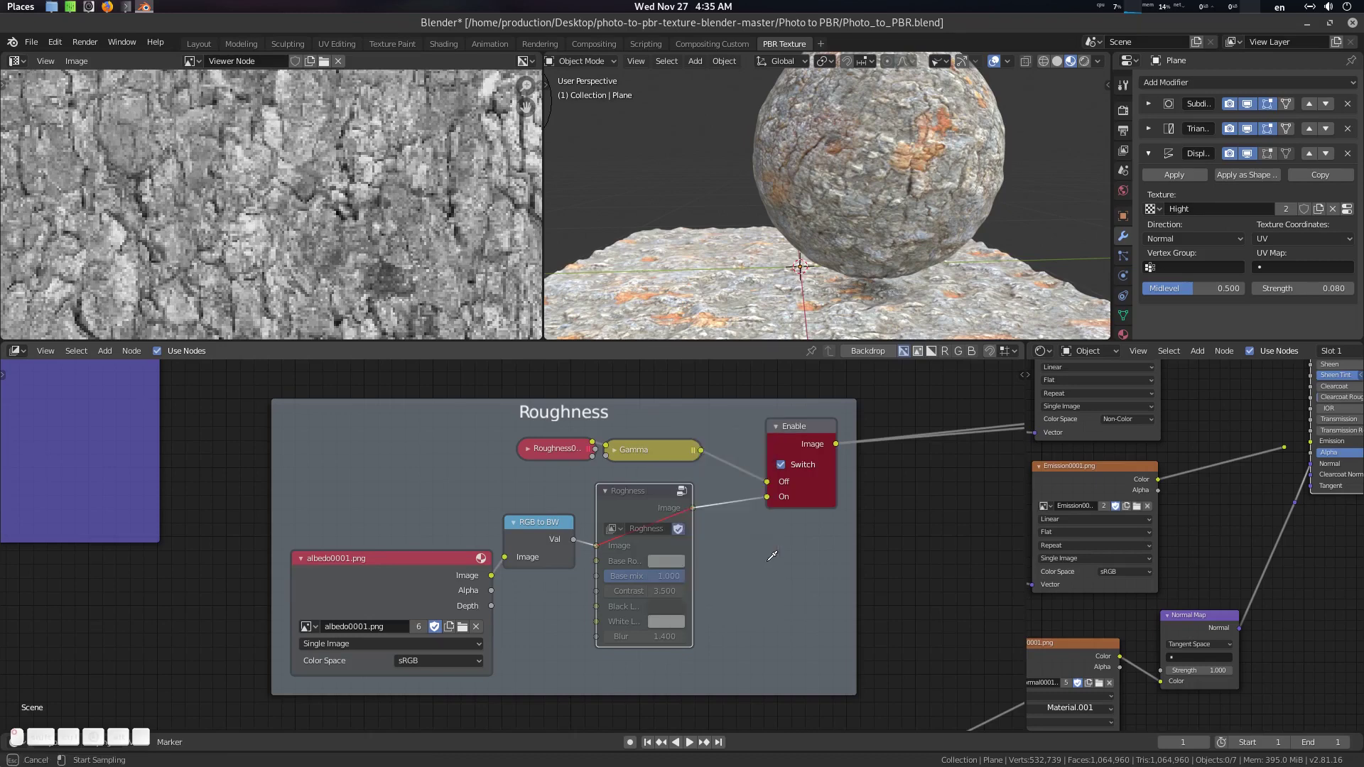
{"action": "left_click", "coordinate": [278, 249]}
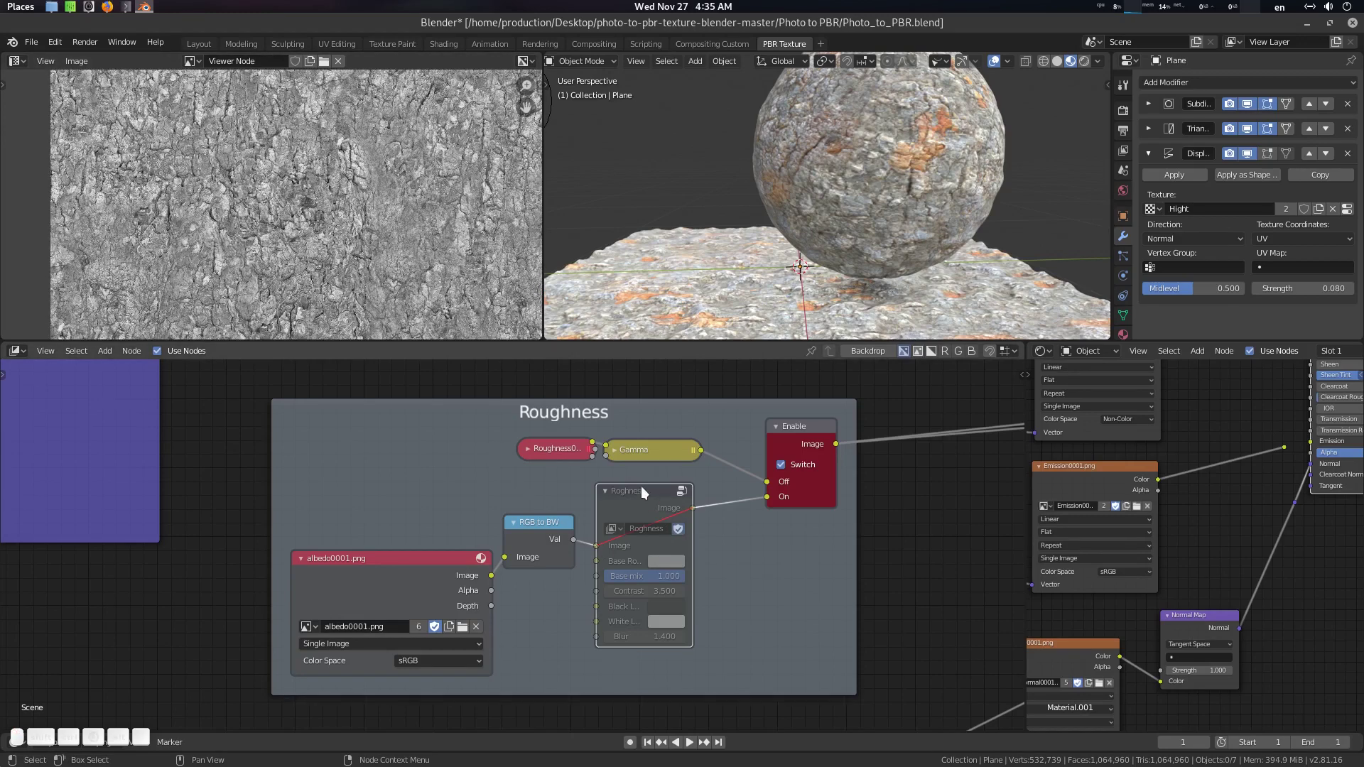
Unmute the Roghness node, set its Contrast to 1, and examine the resulting roughness map
{"action": "key", "text": "m"}
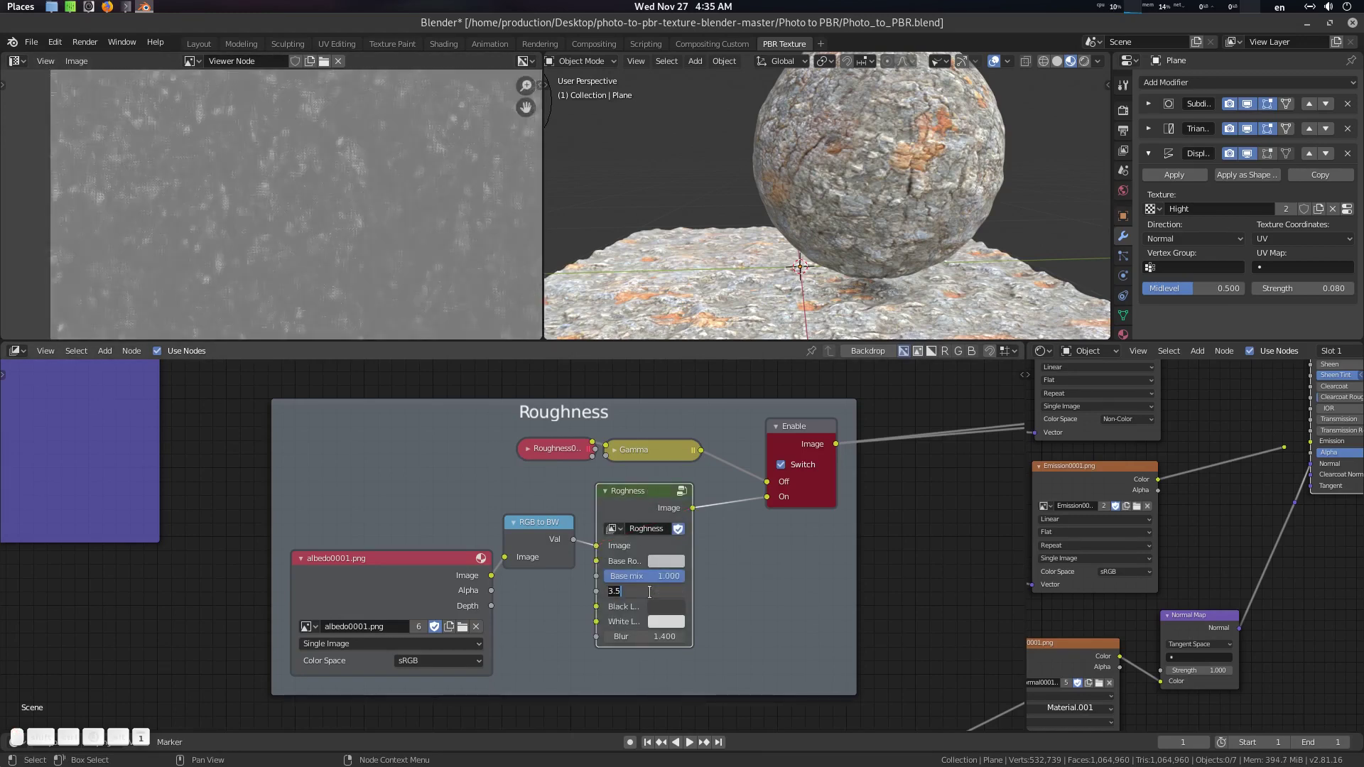
{"action": "key", "text": "Return"}
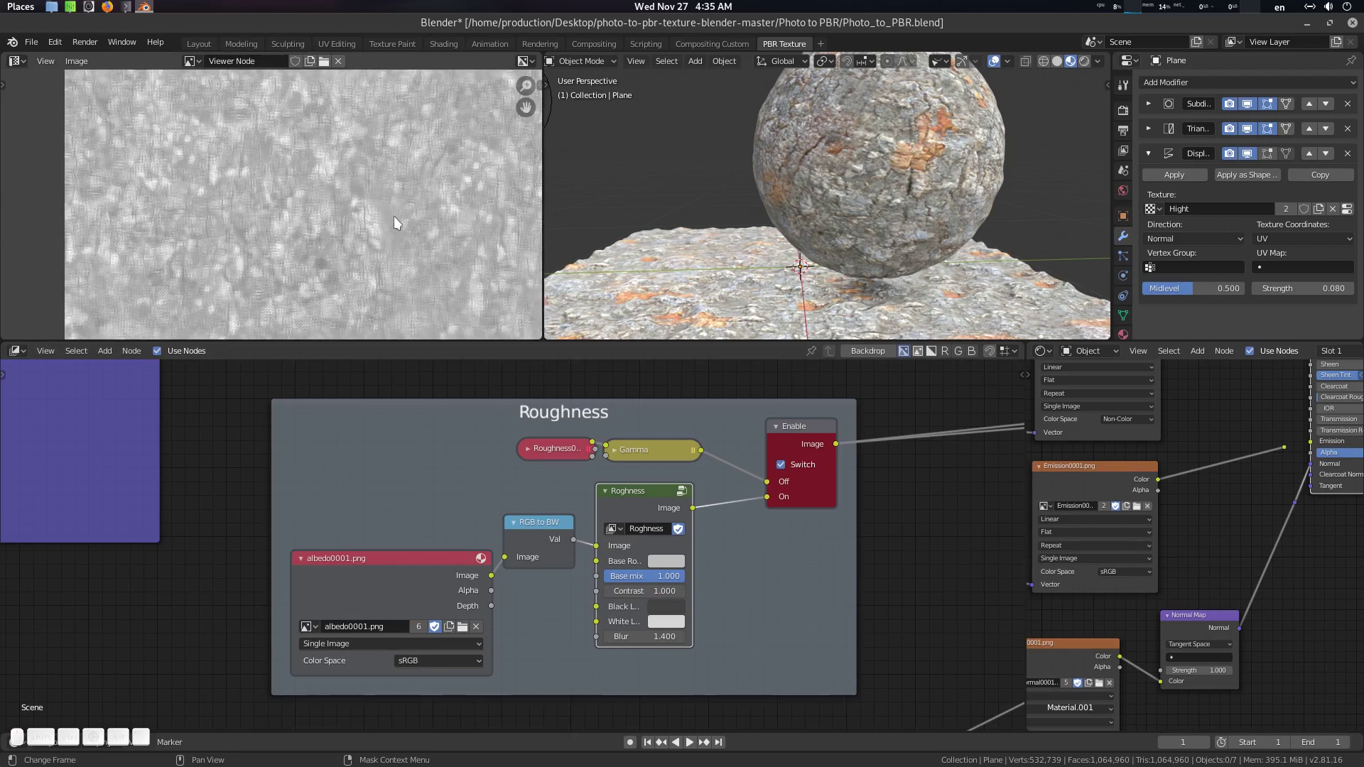
{"action": "scroll", "coordinate": [395, 221], "scroll_direction": "down", "scroll_amount": 2}
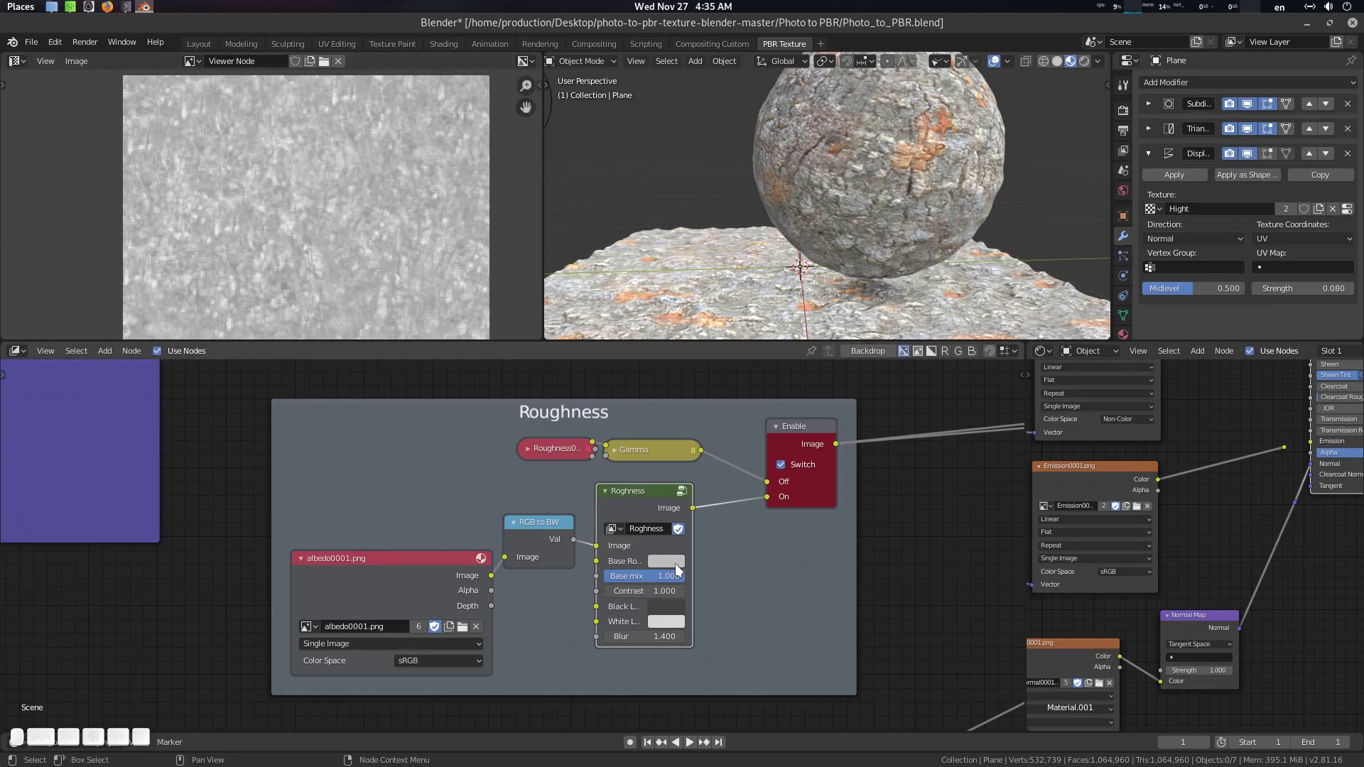
{"action": "left_click_drag", "start_coordinate": [351, 144], "coordinate": [353, 198]}
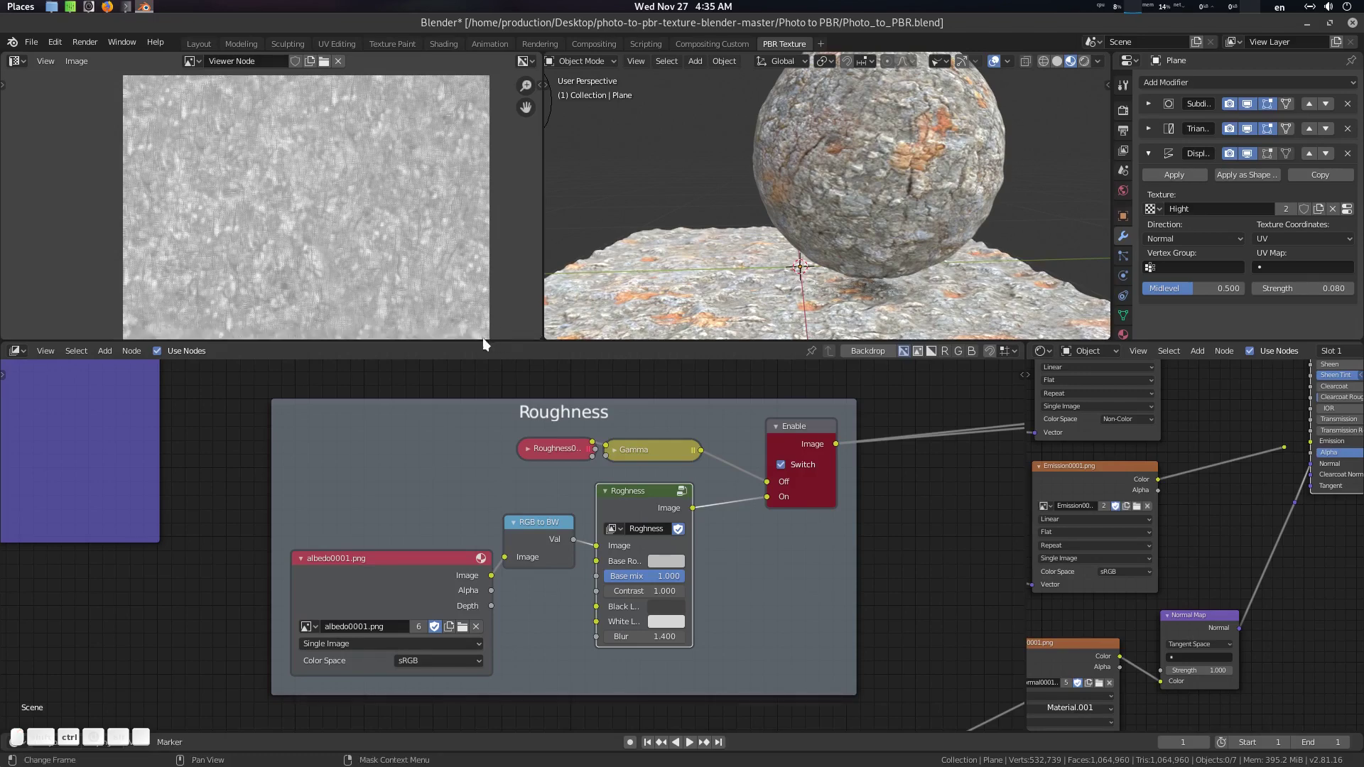
Render the maps and connect the roughness image's Color output to the Principled shader's Roughness input
{"action": "middle_click_drag", "start_coordinate": [479, 470], "coordinate": [472, 499]}
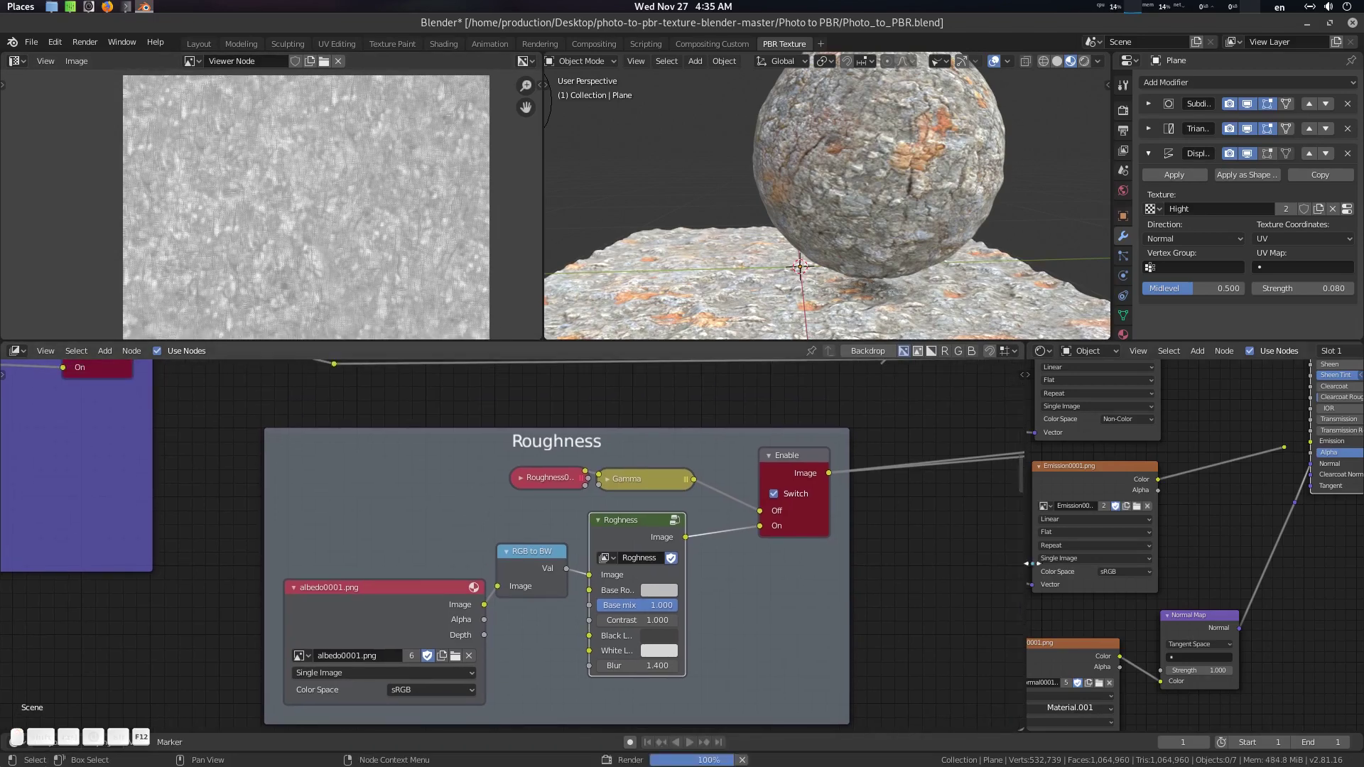
{"action": "middle_click_drag", "start_coordinate": [1201, 456], "coordinate": [1187, 565]}
{"action": "middle_click_drag", "start_coordinate": [1244, 464], "coordinate": [1219, 476]}
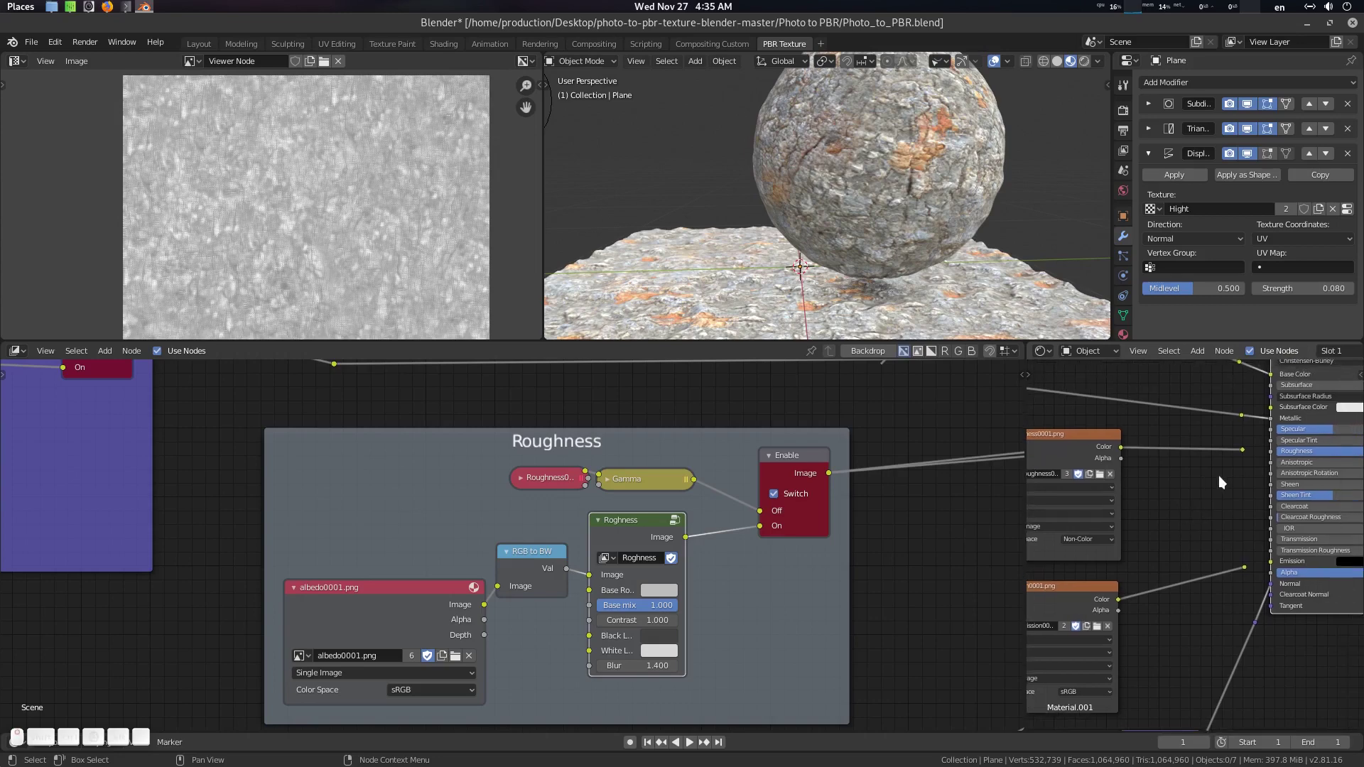
{"action": "left_click_drag", "start_coordinate": [1243, 449], "coordinate": [1271, 451]}
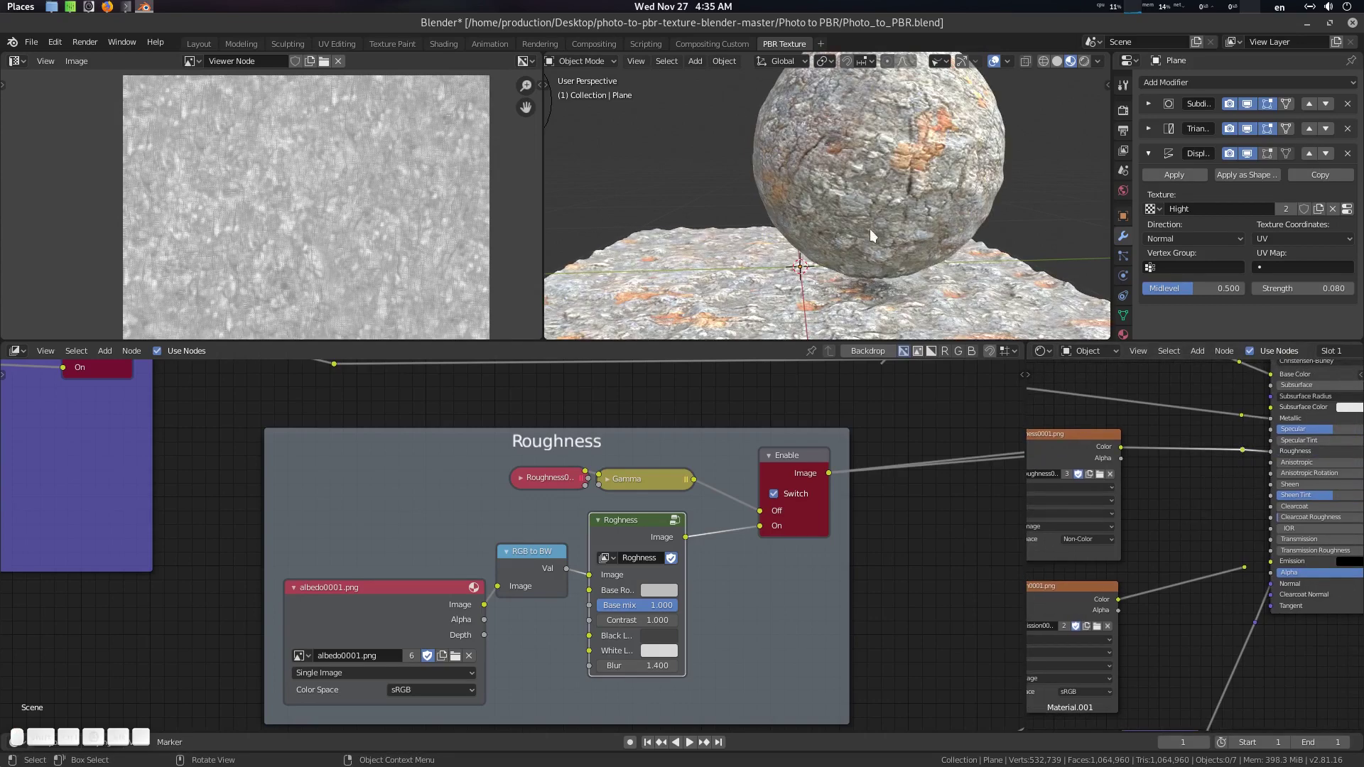
Inspect the roughness on the sphere from several angles and adjust the HDRI lighting of the material preview
{"action": "middle_click_drag", "start_coordinate": [869, 228], "coordinate": [950, 256]}
{"action": "scroll", "coordinate": [952, 256], "scroll_direction": "up", "scroll_amount": 8}
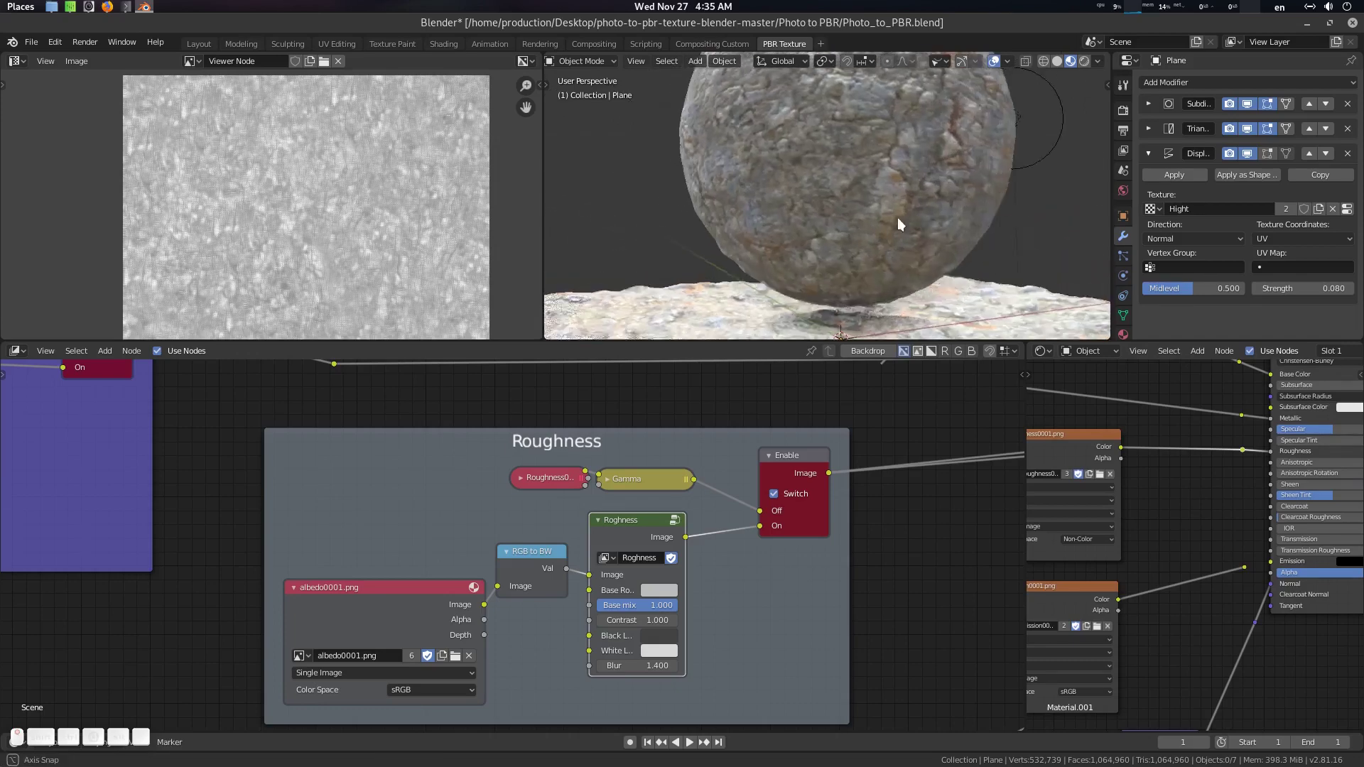
{"action": "scroll", "coordinate": [799, 235], "scroll_direction": "down", "scroll_amount": 6}
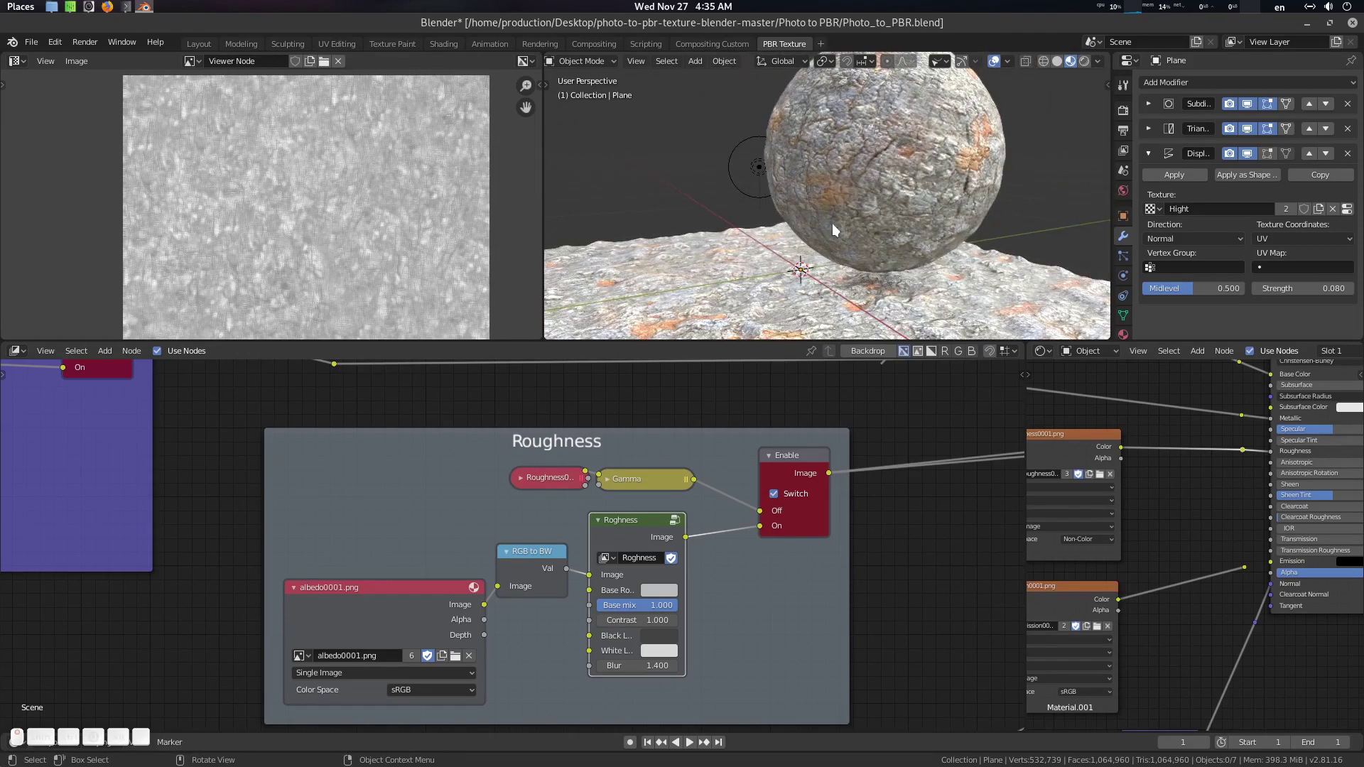
{"action": "left_click", "coordinate": [1097, 61]}
{"action": "left_click_drag", "start_coordinate": [1086, 214], "coordinate": [1034, 214]}
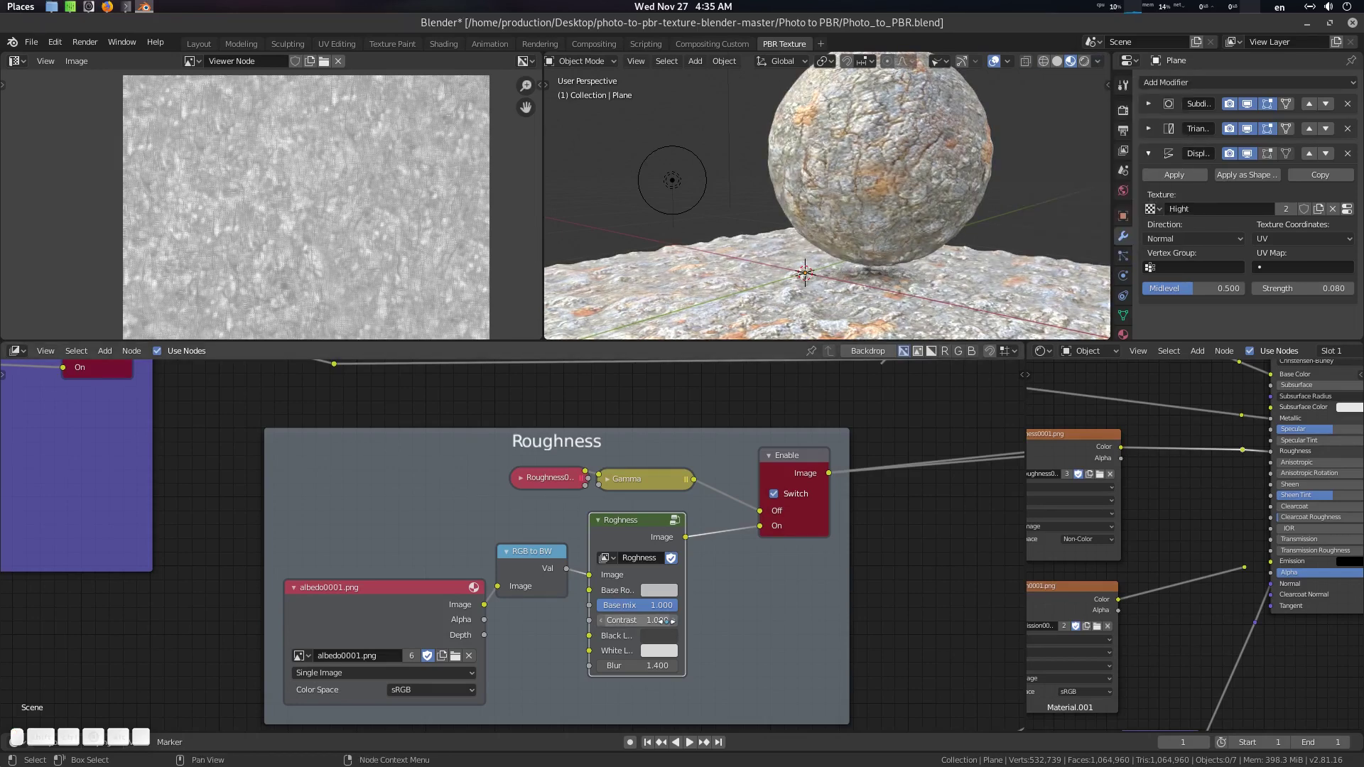
Set the Roghness node's Contrast to 2.3 and Blur to 0, then inspect the sphere and plane more closely
{"action": "left_click_drag", "start_coordinate": [638, 620], "coordinate": [647, 620]}
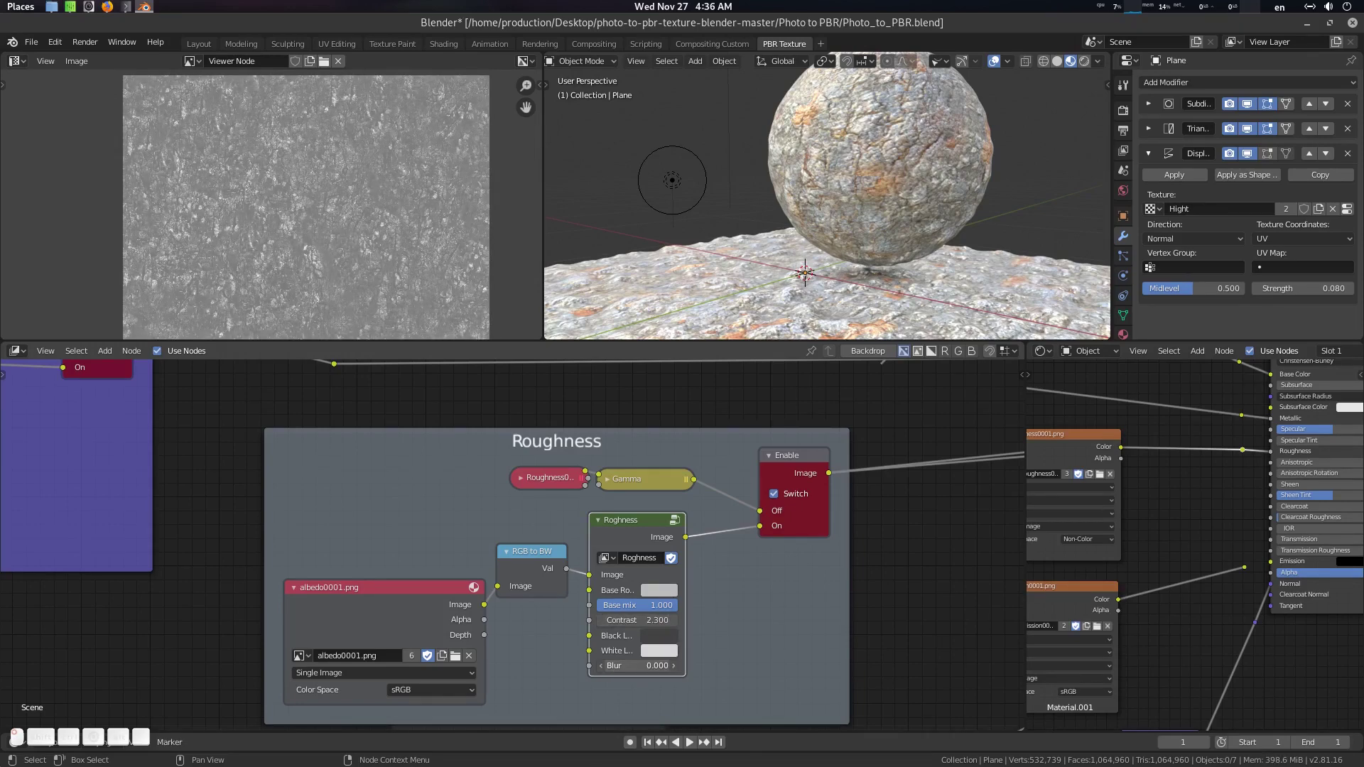
{"action": "middle_click_drag", "start_coordinate": [681, 560], "coordinate": [672, 558]}
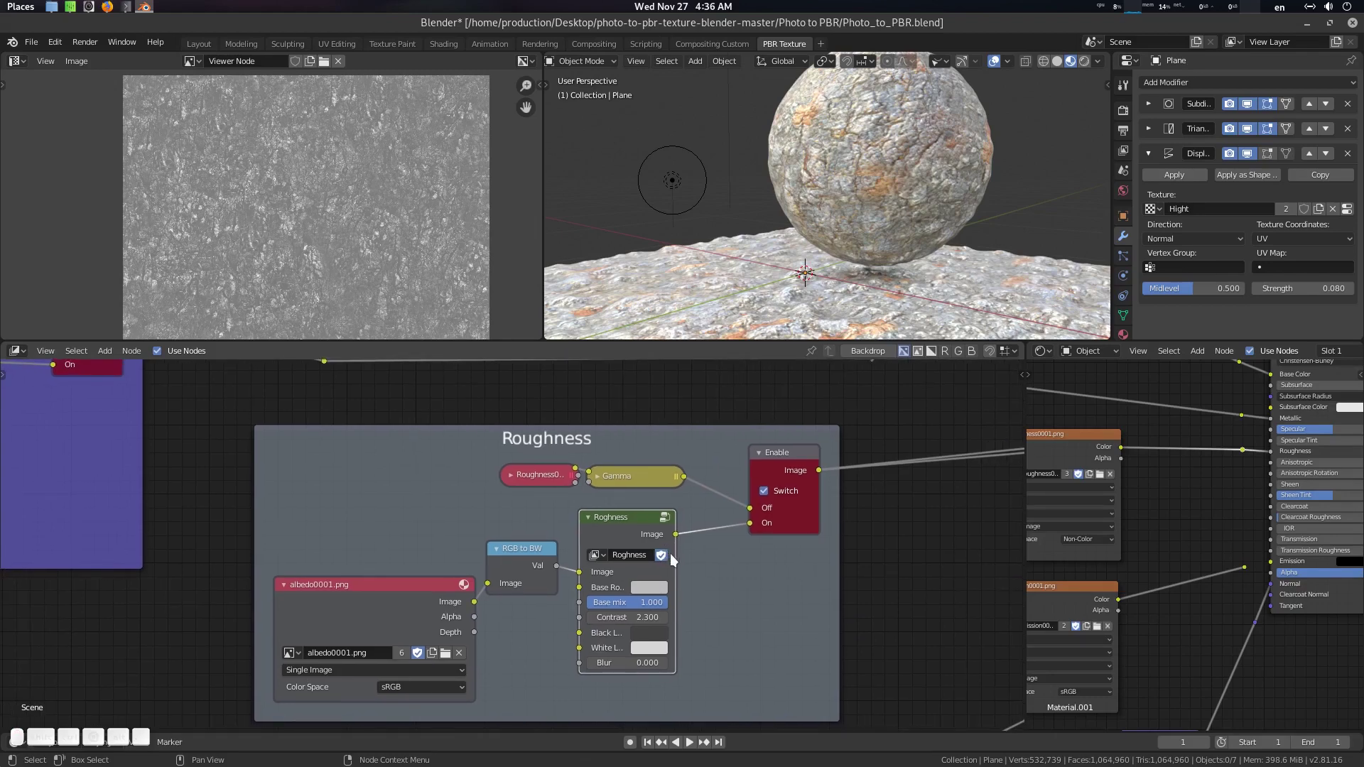
{"action": "left_click", "coordinate": [870, 141]}
{"action": "middle_click_drag", "start_coordinate": [871, 140], "coordinate": [902, 203]}
{"action": "scroll", "coordinate": [917, 199], "scroll_direction": "up", "scroll_amount": 2}
{"action": "scroll", "coordinate": [726, 616], "scroll_direction": "up", "scroll_amount": 1}
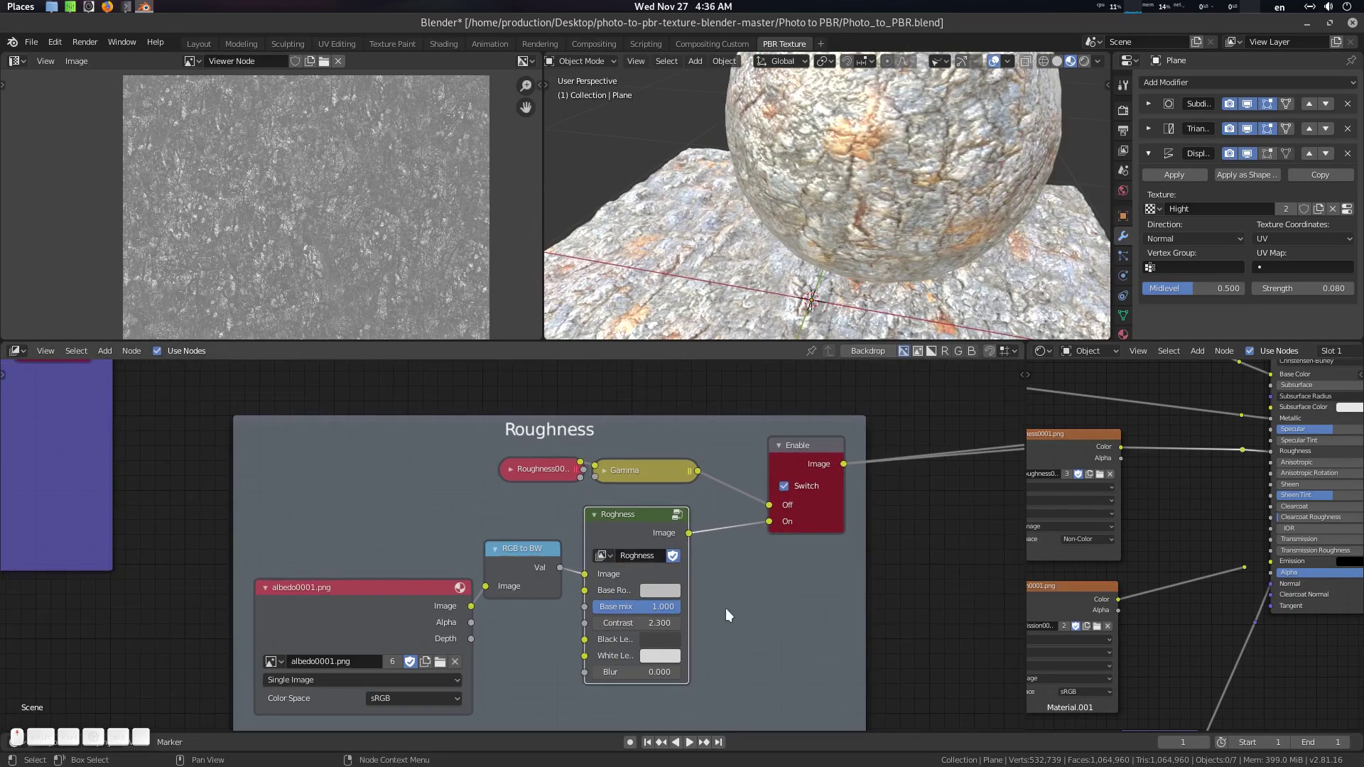
Set the Roghness node's Contrast to 1.1 and sample pixel values in the roughness preview
{"action": "left_click_drag", "start_coordinate": [665, 624], "coordinate": [594, 623]}
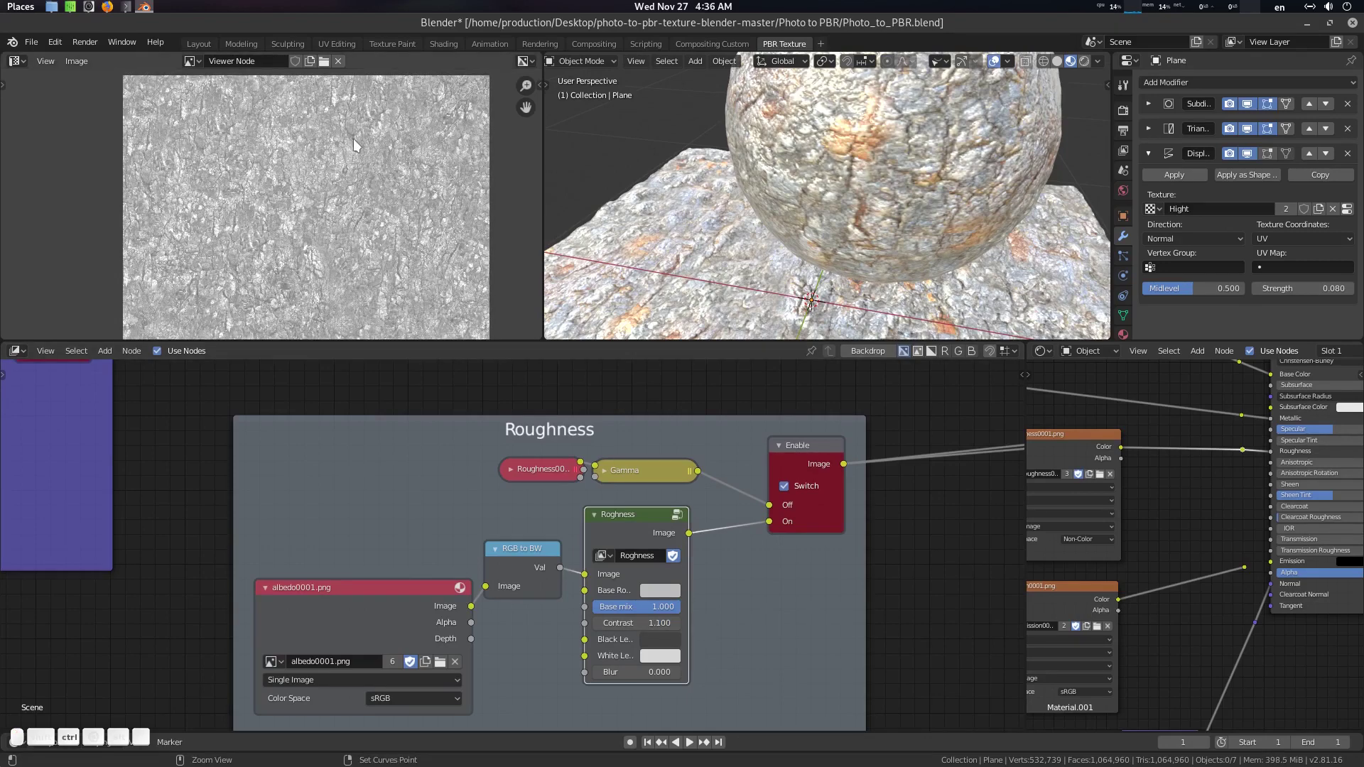
{"action": "left_click", "coordinate": [337, 186]}
{"action": "left_click_drag", "start_coordinate": [353, 184], "coordinate": [352, 184]}
Set the Base Roughness colour's value to 0.743 and sample pixel values across the updated preview
{"action": "left_click", "coordinate": [661, 591]}
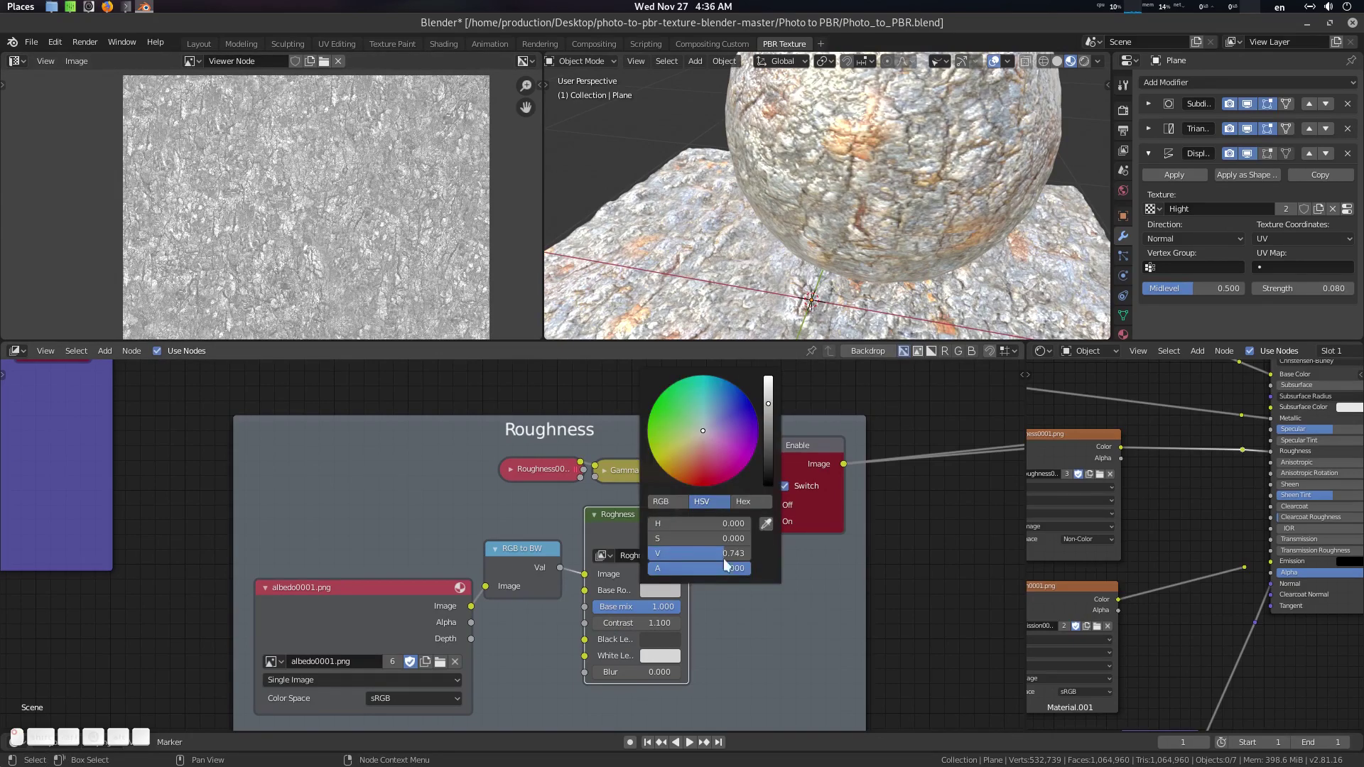
{"action": "left_click", "coordinate": [363, 207]}
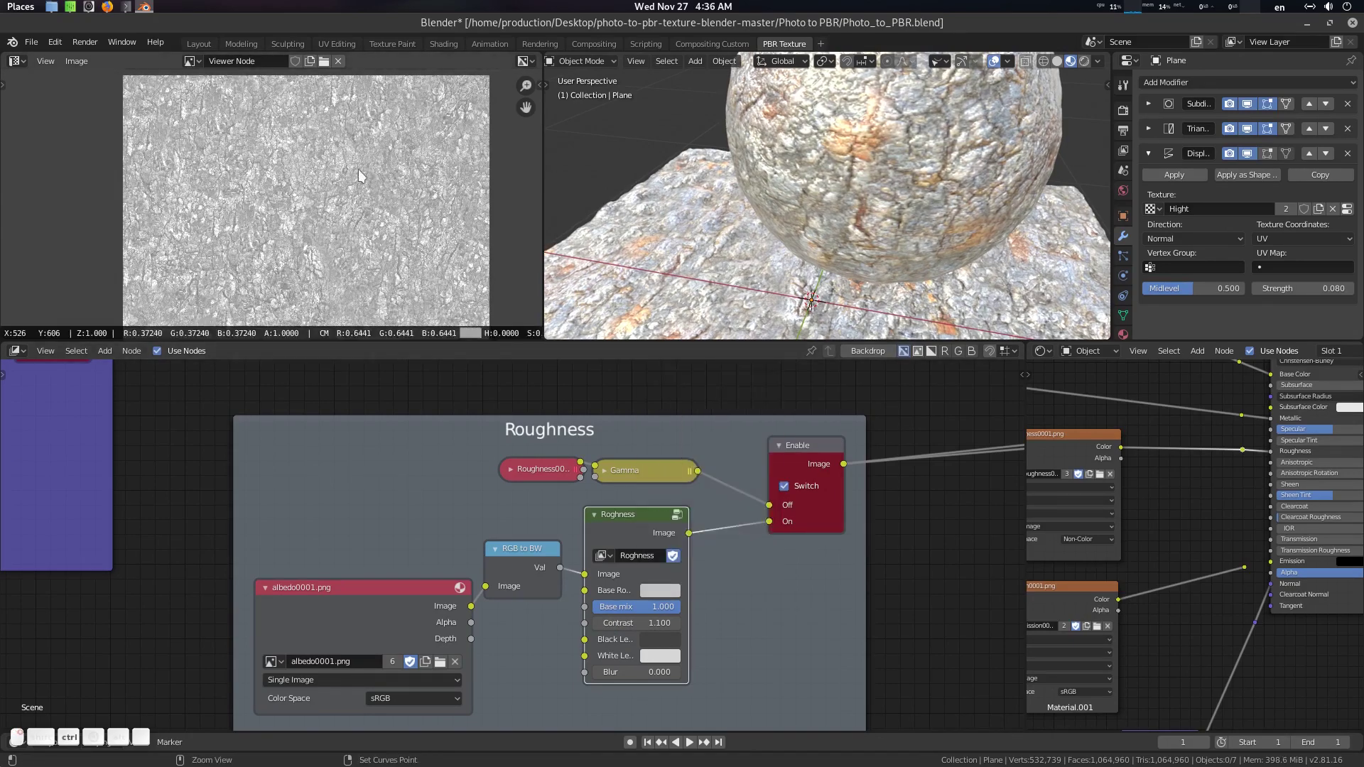
{"action": "left_click_drag", "start_coordinate": [361, 207], "coordinate": [363, 186]}
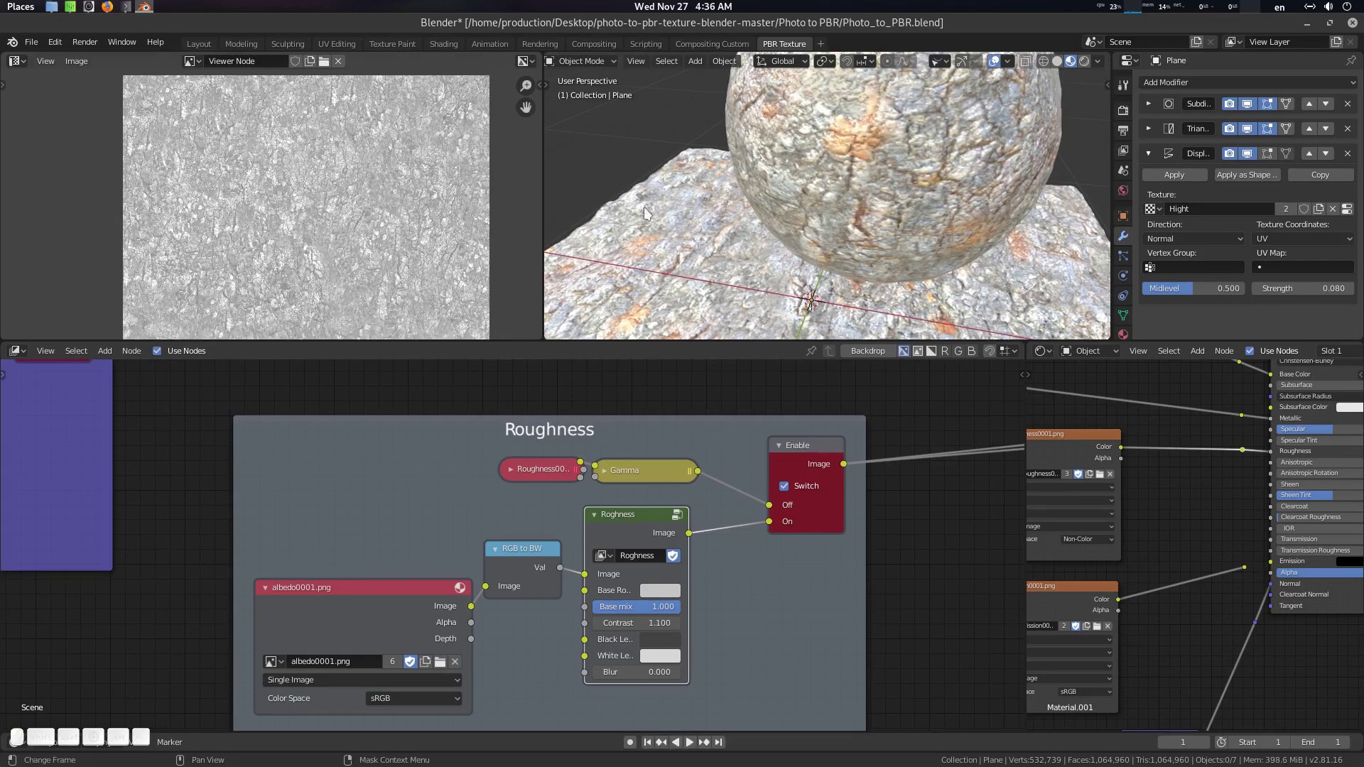
Preview the Metalic frame's Enable output in the viewer and turn on its Switch
{"action": "mouse_move", "coordinate": [895, 201]}
{"action": "middle_mouse_down"}
{"action": "mouse_move", "coordinate": [855, 206]}
{"action": "mouse_move", "coordinate": [894, 181]}
{"action": "middle_mouse_up"}
{"action": "scroll", "coordinate": [846, 206], "scroll_direction": "down", "scroll_amount": 4}
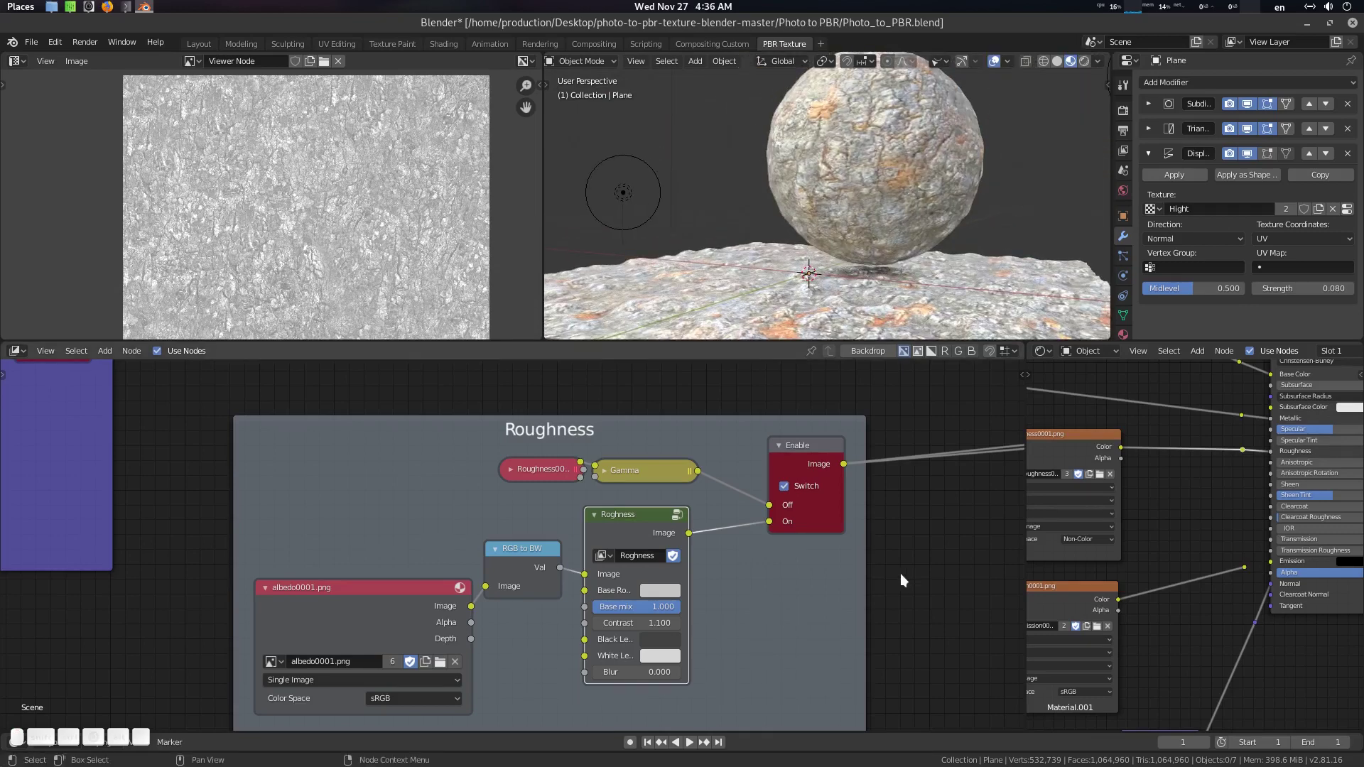
{"action": "scroll", "coordinate": [901, 573], "scroll_direction": "down", "scroll_amount": 2}
{"action": "scroll", "coordinate": [881, 566], "scroll_direction": "down", "scroll_amount": 2}
{"action": "middle_click_drag", "start_coordinate": [881, 566], "coordinate": [726, 435]}
{"action": "scroll", "coordinate": [650, 567], "scroll_direction": "up", "scroll_amount": 1}
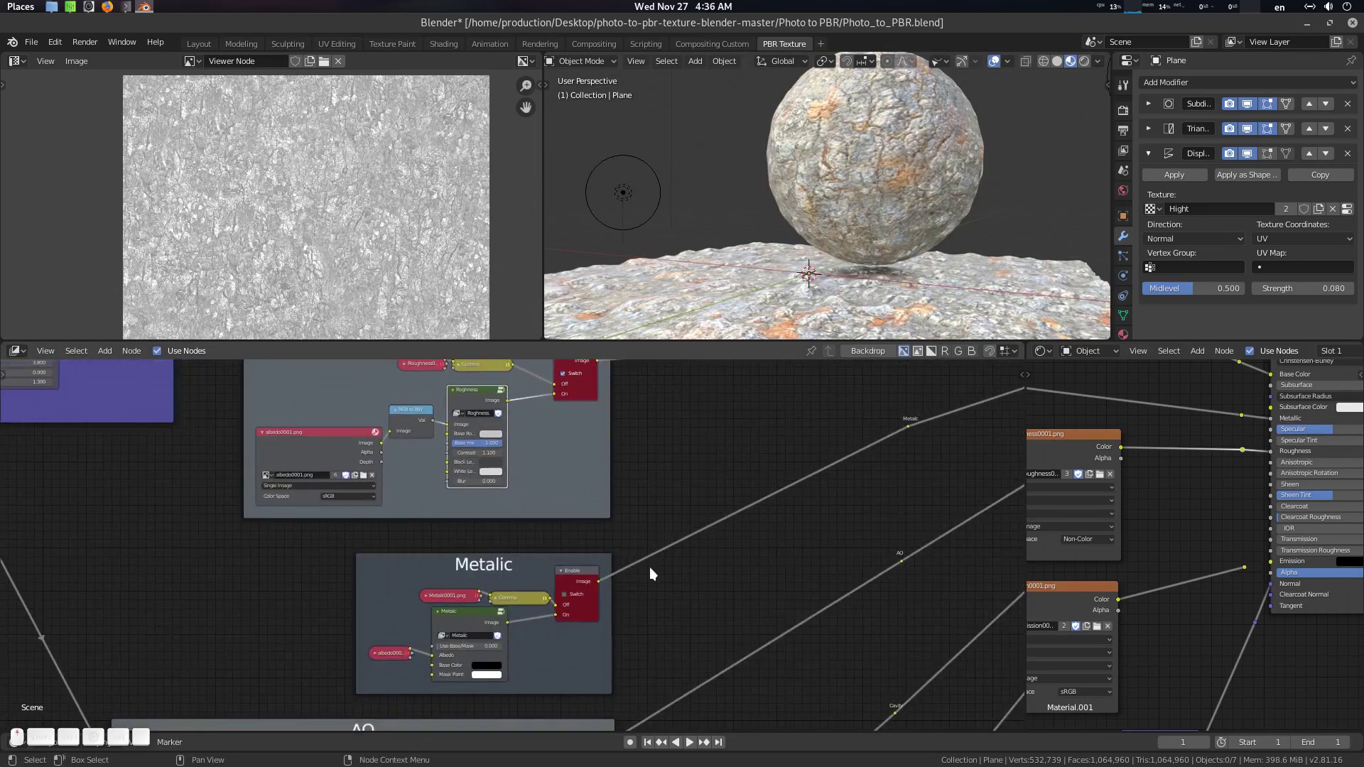
{"action": "middle_click_drag", "start_coordinate": [650, 567], "coordinate": [676, 543]}
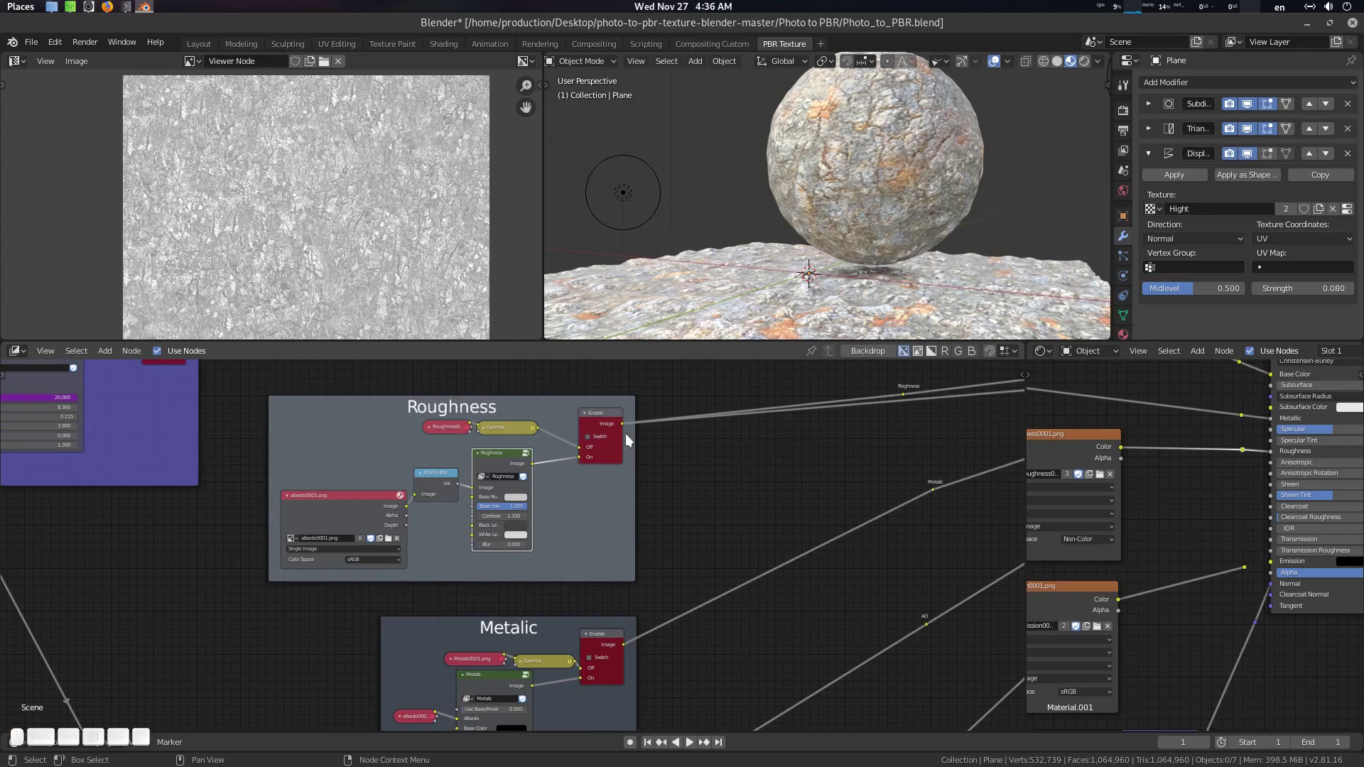
{"action": "scroll", "coordinate": [671, 514], "scroll_direction": "down", "scroll_amount": 4, "text": "shift"}
{"action": "scroll", "coordinate": [678, 496], "scroll_direction": "up", "scroll_amount": 1}
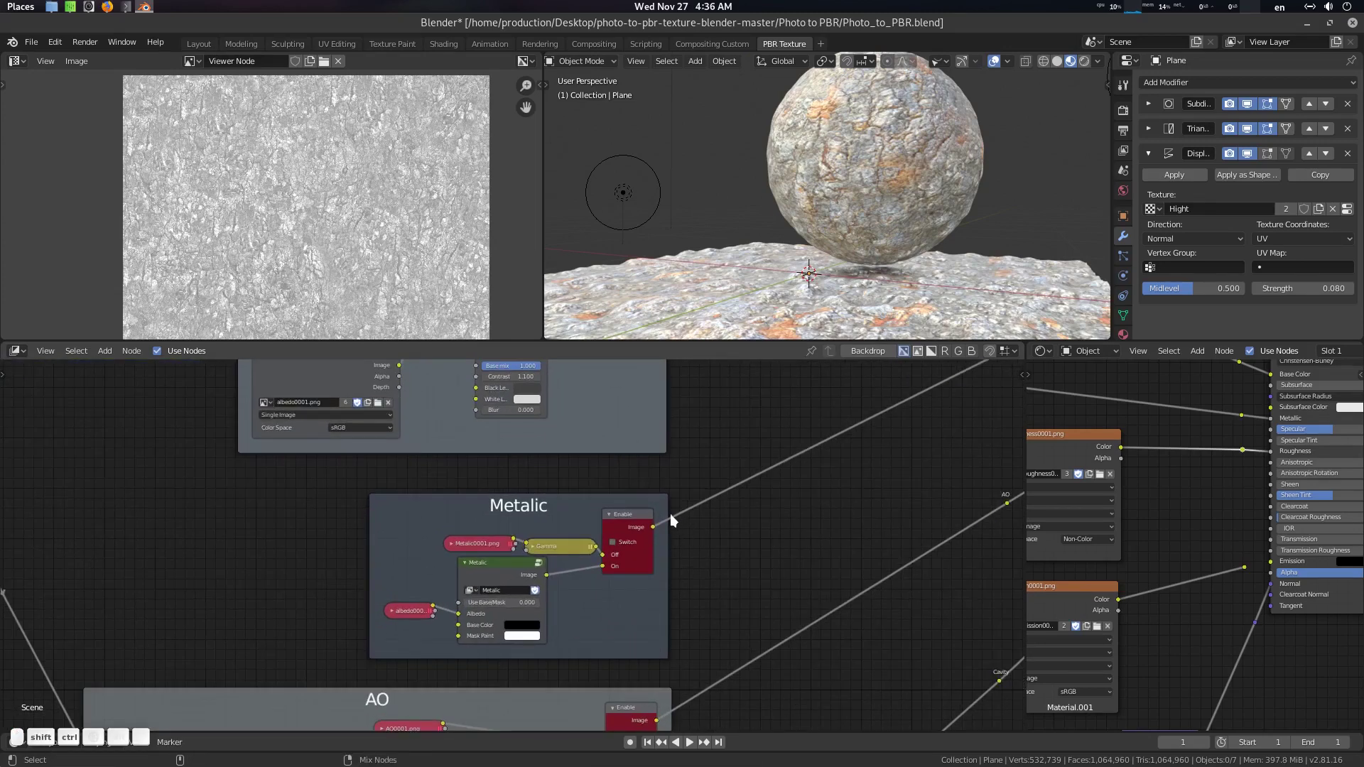
{"action": "left_click", "coordinate": [637, 522], "text": "ctrl+shift"}
{"action": "left_click", "coordinate": [613, 542]}
{"action": "scroll", "coordinate": [678, 547], "scroll_direction": "up", "scroll_amount": 1}
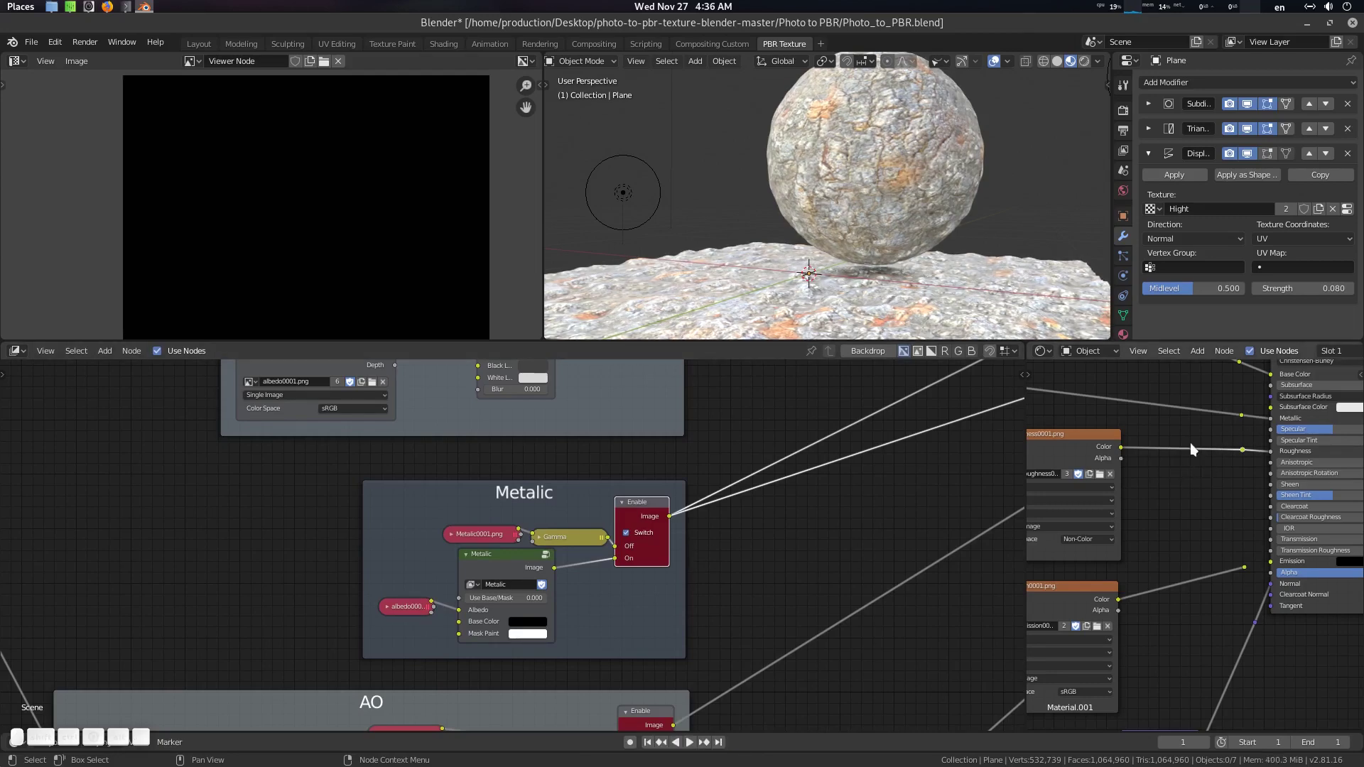
Turn off the Switch on the Metalic frame's Enable node
{"action": "middle_click_drag", "start_coordinate": [700, 640], "coordinate": [677, 465]}
{"action": "scroll", "coordinate": [697, 544], "scroll_direction": "down", "scroll_amount": 3}
{"action": "scroll", "coordinate": [724, 506], "scroll_direction": "up", "scroll_amount": 5}
{"action": "middle_click_drag", "start_coordinate": [649, 552], "coordinate": [733, 624]}
{"action": "scroll", "coordinate": [733, 624], "scroll_direction": "down", "scroll_amount": 1}
{"action": "left_click", "coordinate": [646, 416]}
Preview the AO frame's Enable output in the viewer with its Switch turned on
{"action": "middle_click_drag", "start_coordinate": [727, 535], "coordinate": [724, 532]}
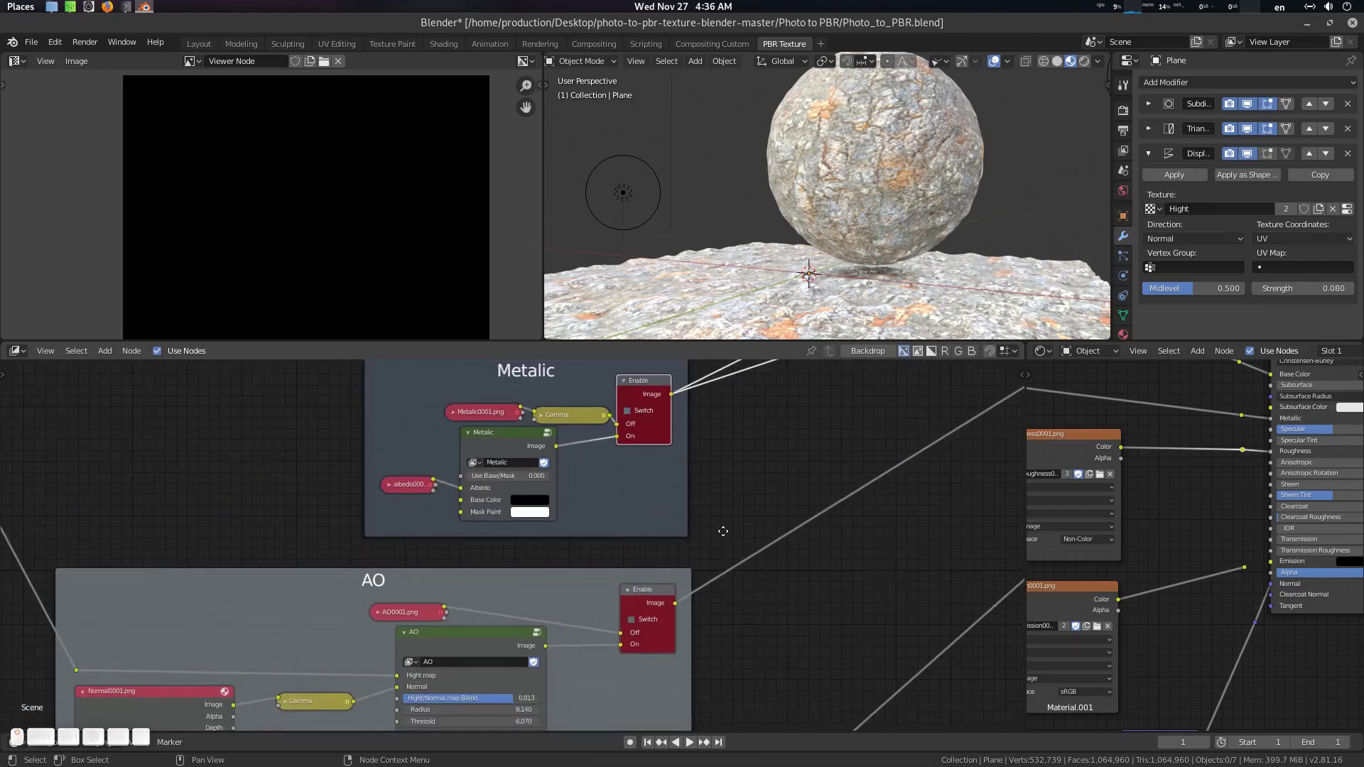
{"action": "scroll", "coordinate": [651, 532], "scroll_direction": "down", "scroll_amount": 3, "text": "shift"}
{"action": "left_click", "coordinate": [666, 503], "text": "ctrl+shift"}
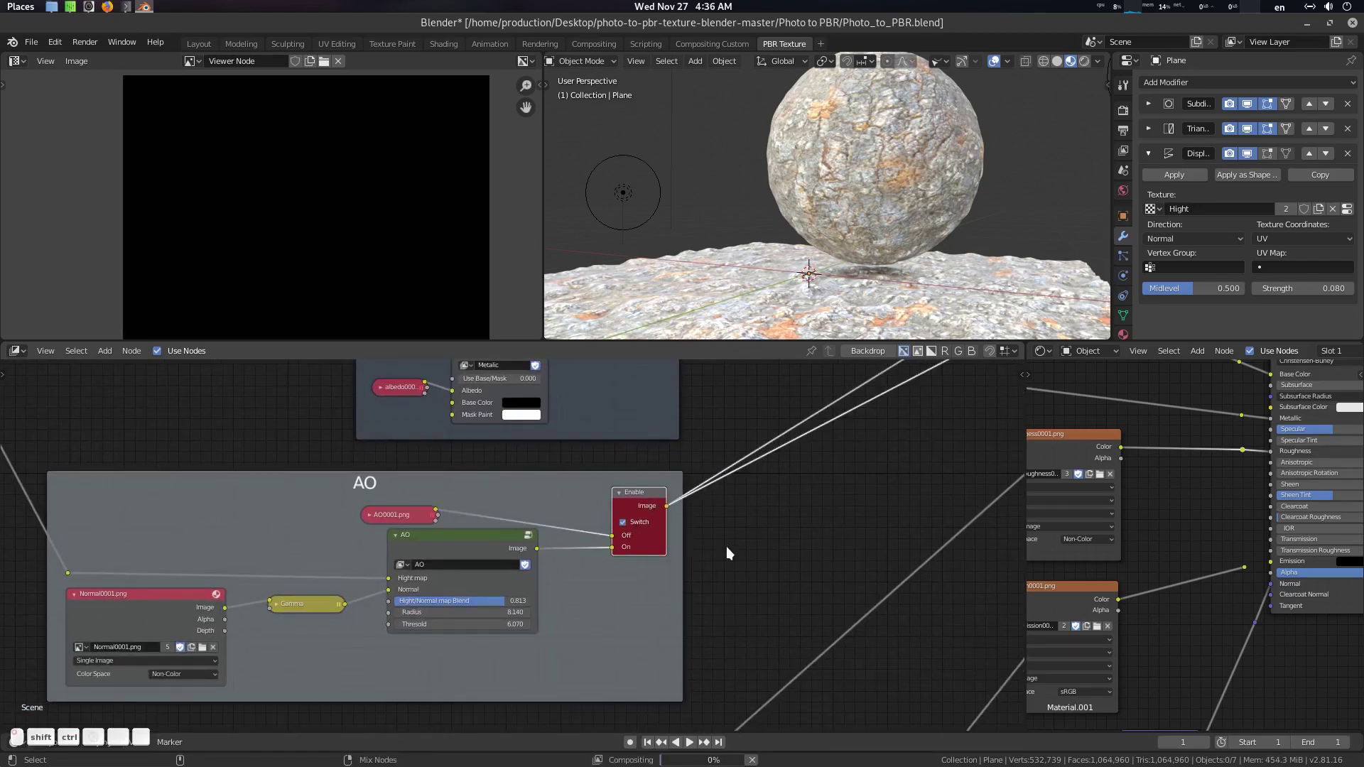
{"action": "scroll", "coordinate": [604, 577], "scroll_direction": "up", "scroll_amount": 1}
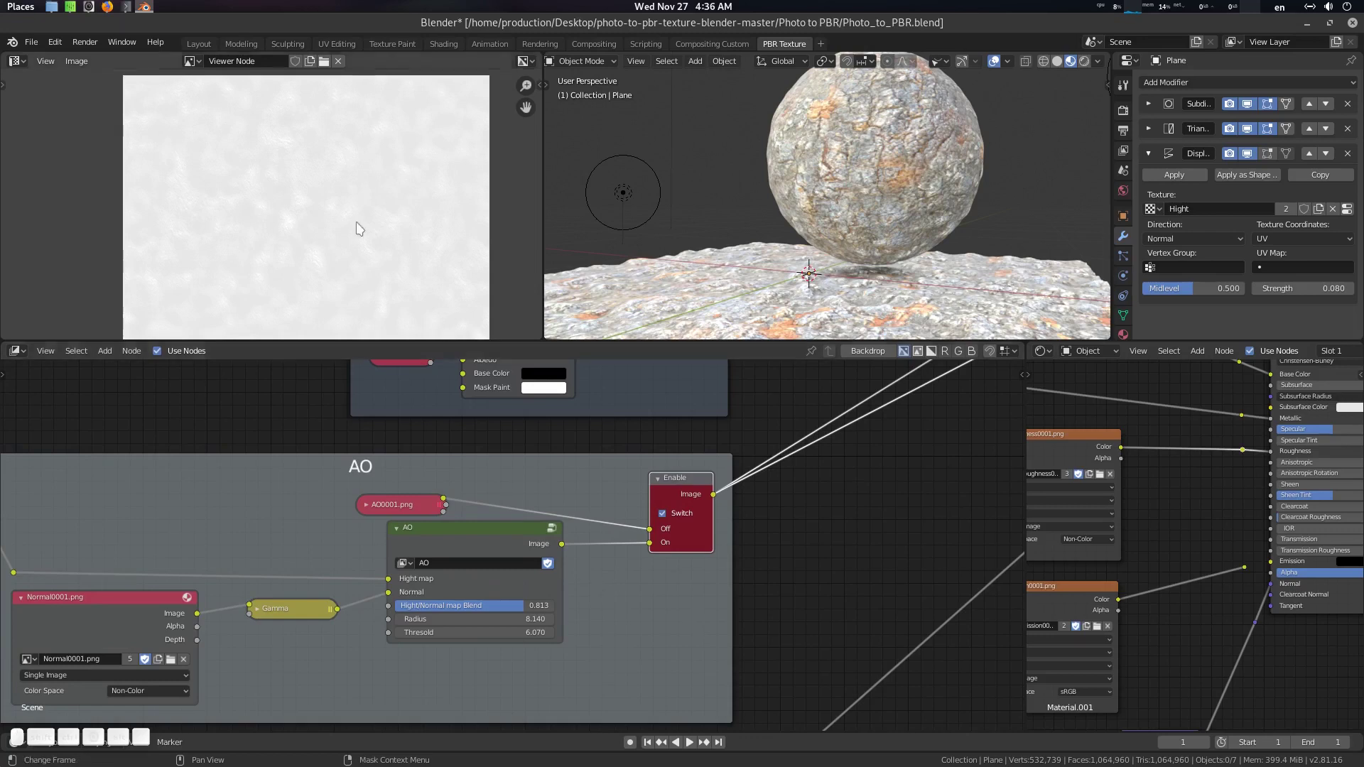
Set the AO node's Hight/Normal map Blend to 0.794, Radius to 11.44 and Threshold to 8.17
{"action": "left_click_drag", "start_coordinate": [509, 625], "coordinate": [466, 625]}
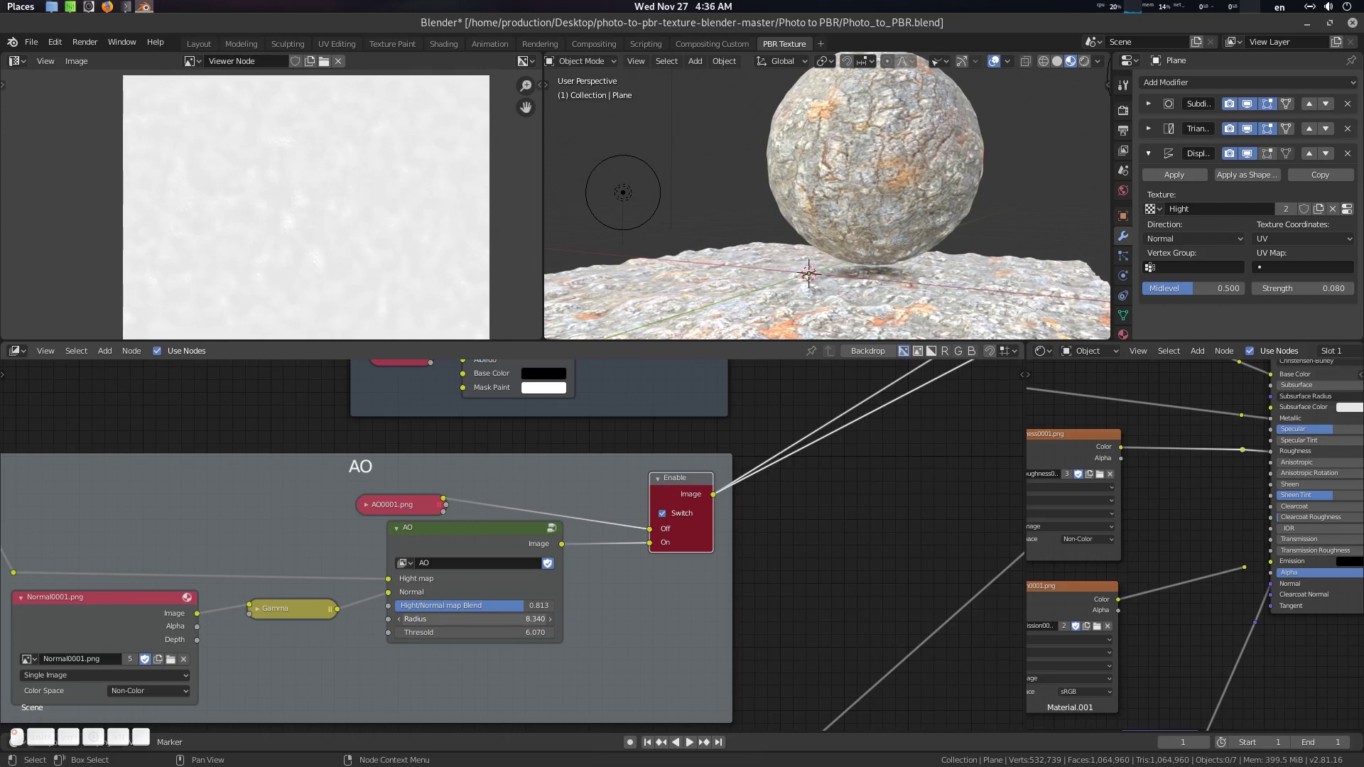
{"action": "scroll", "coordinate": [377, 213], "scroll_direction": "up", "scroll_amount": 3}
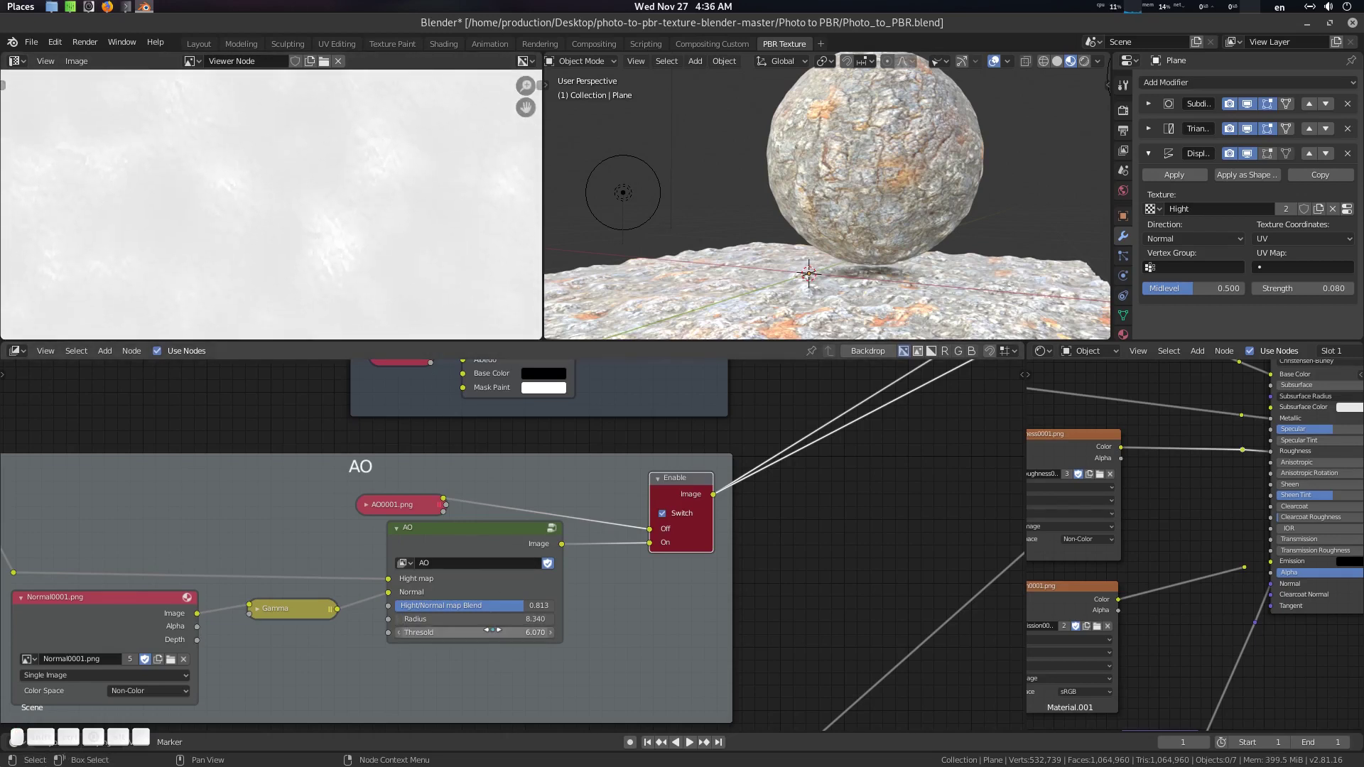
{"action": "left_click_drag", "start_coordinate": [494, 633], "coordinate": [529, 632]}
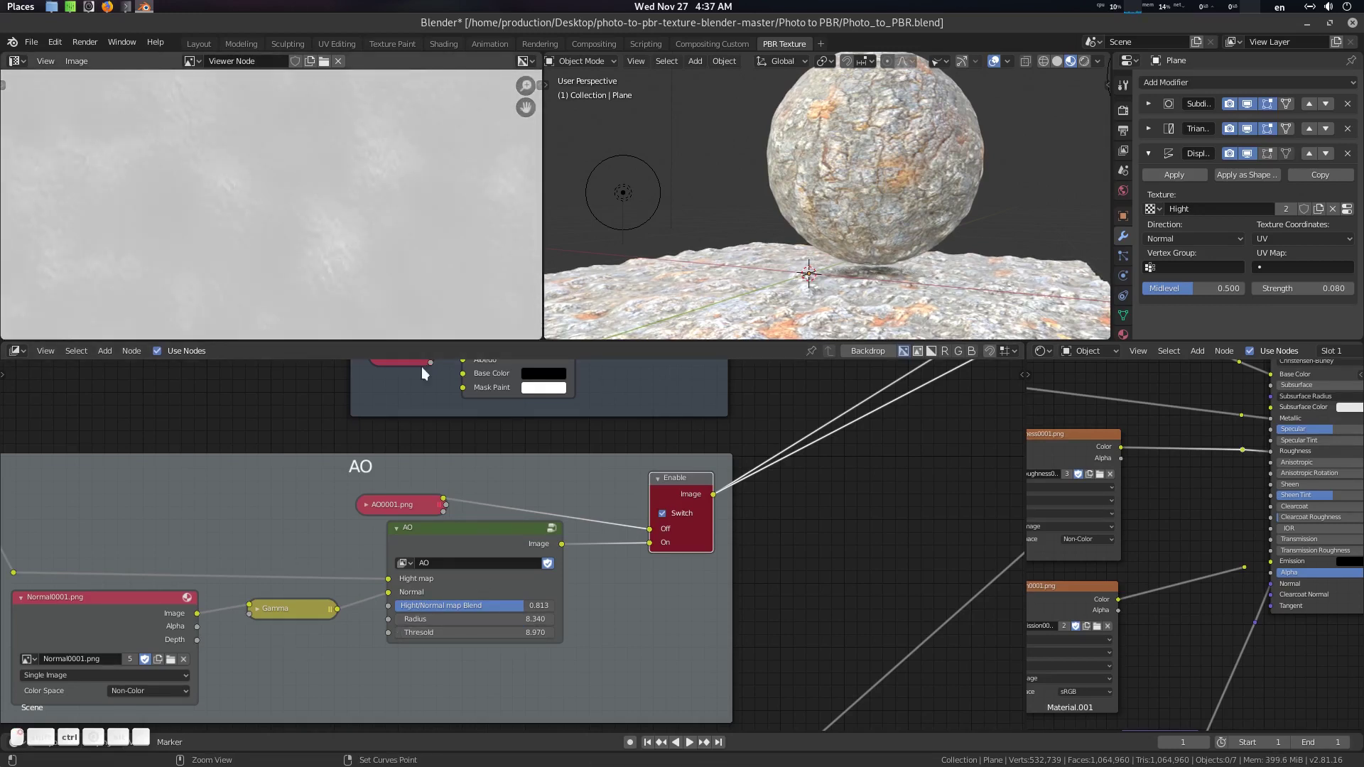
{"action": "middle_click_drag", "start_coordinate": [529, 494], "coordinate": [535, 510]}
{"action": "left_click_drag", "start_coordinate": [540, 620], "coordinate": [506, 620]}
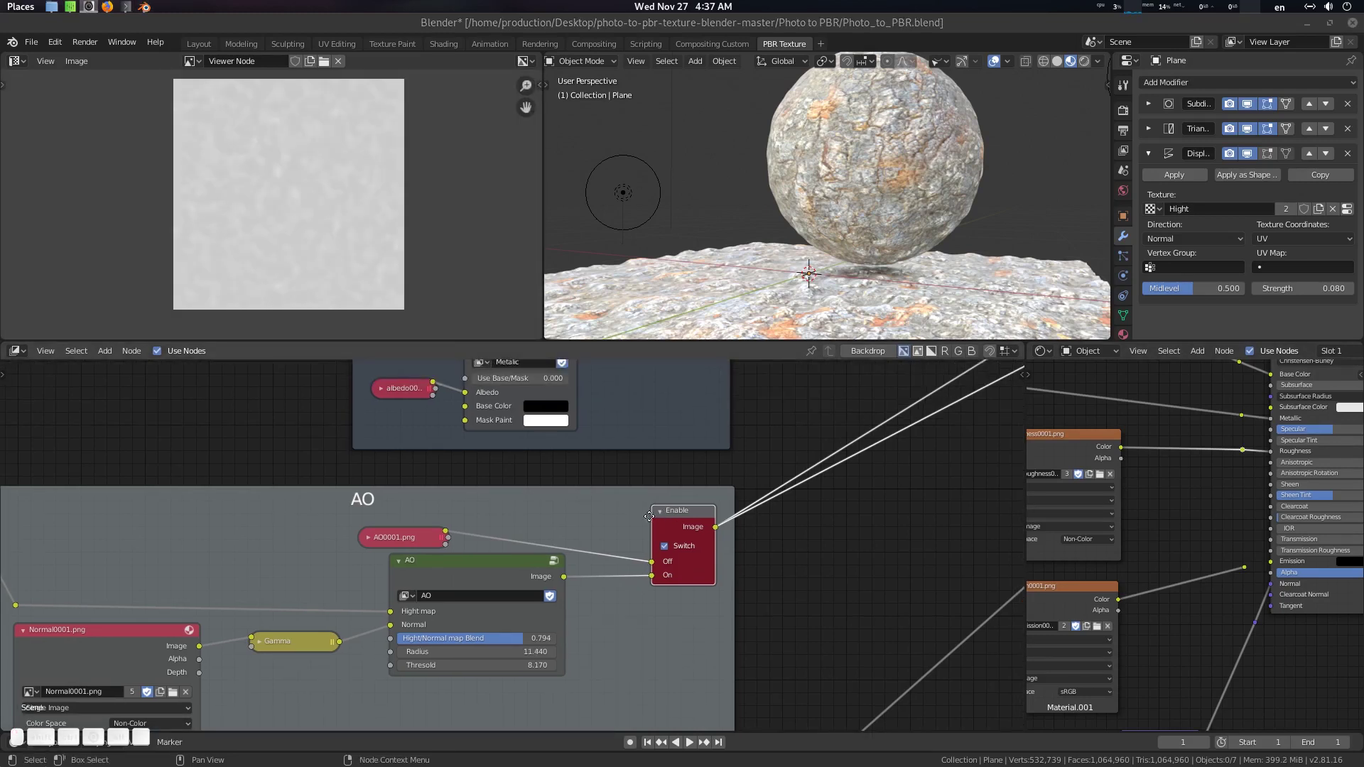
{"action": "middle_click_drag", "start_coordinate": [696, 520], "coordinate": [614, 547]}
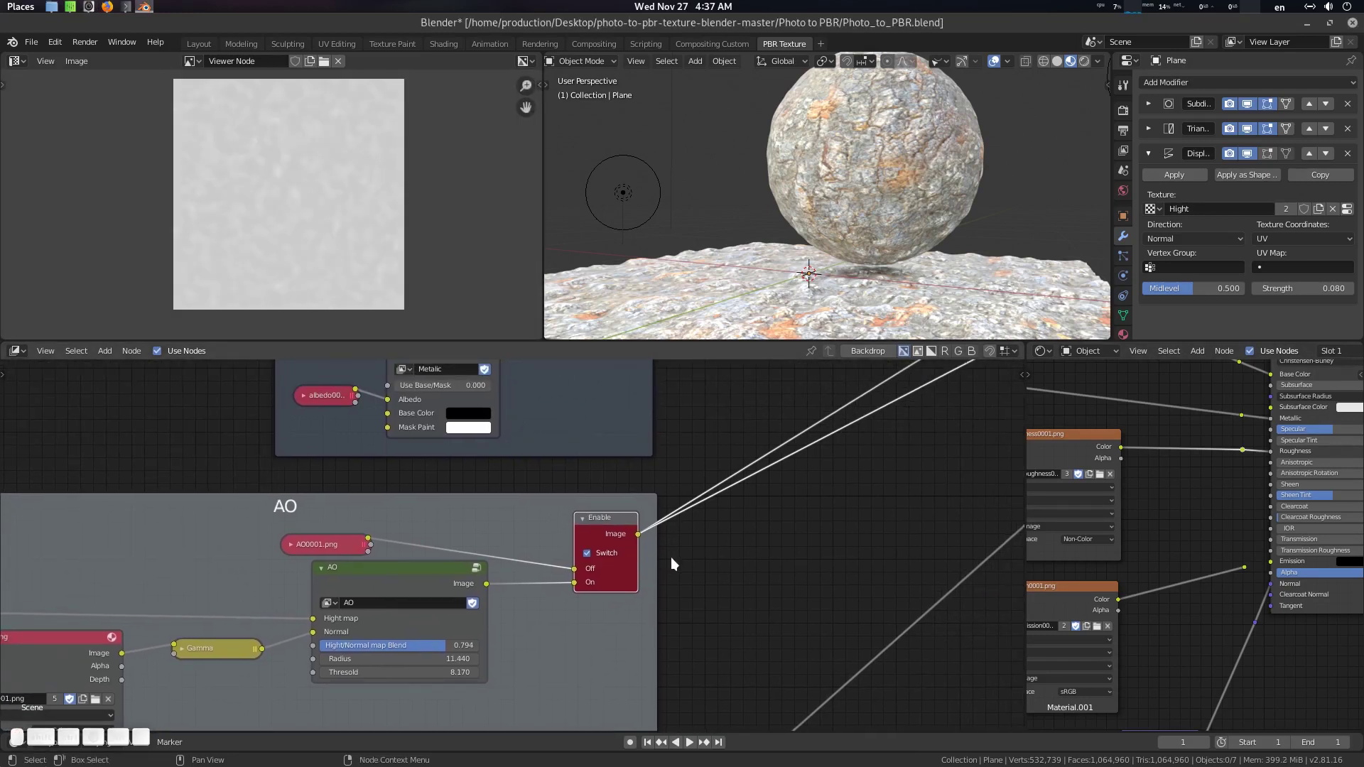
Set the AO Mix node's Fac to 1.000 in the material and inspect the sphere up close
{"action": "middle_click_drag", "start_coordinate": [1197, 525], "coordinate": [1196, 603]}
{"action": "scroll", "coordinate": [1144, 490], "scroll_direction": "down", "scroll_amount": 5}
{"action": "middle_click_drag", "start_coordinate": [1062, 426], "coordinate": [1249, 492]}
{"action": "scroll", "coordinate": [1197, 464], "scroll_direction": "up", "scroll_amount": 6}
{"action": "middle_click_drag", "start_coordinate": [1137, 398], "coordinate": [1256, 506]}
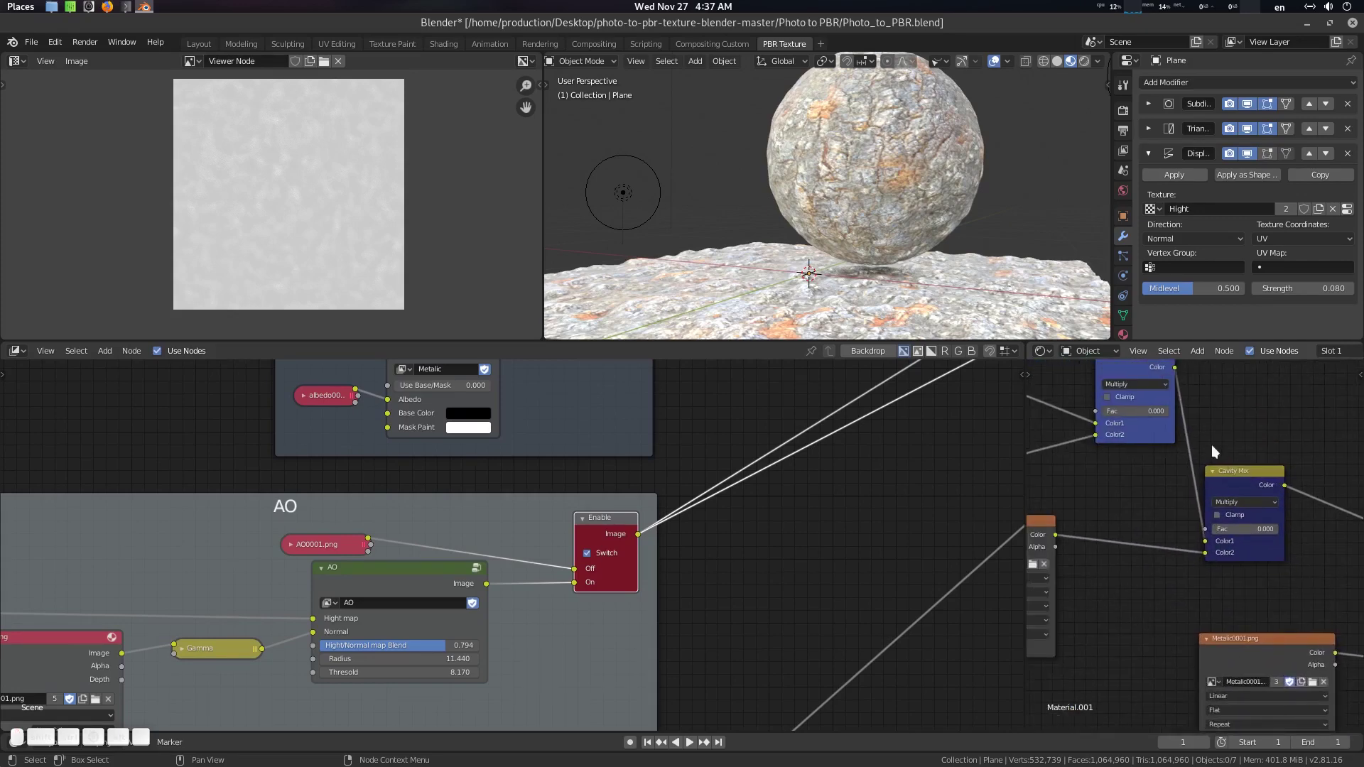
{"action": "middle_click_drag", "start_coordinate": [1213, 446], "coordinate": [1253, 522]}
{"action": "left_click_drag", "start_coordinate": [1172, 488], "coordinate": [1211, 488]}
{"action": "scroll", "coordinate": [965, 167], "scroll_direction": "down", "scroll_amount": 1}
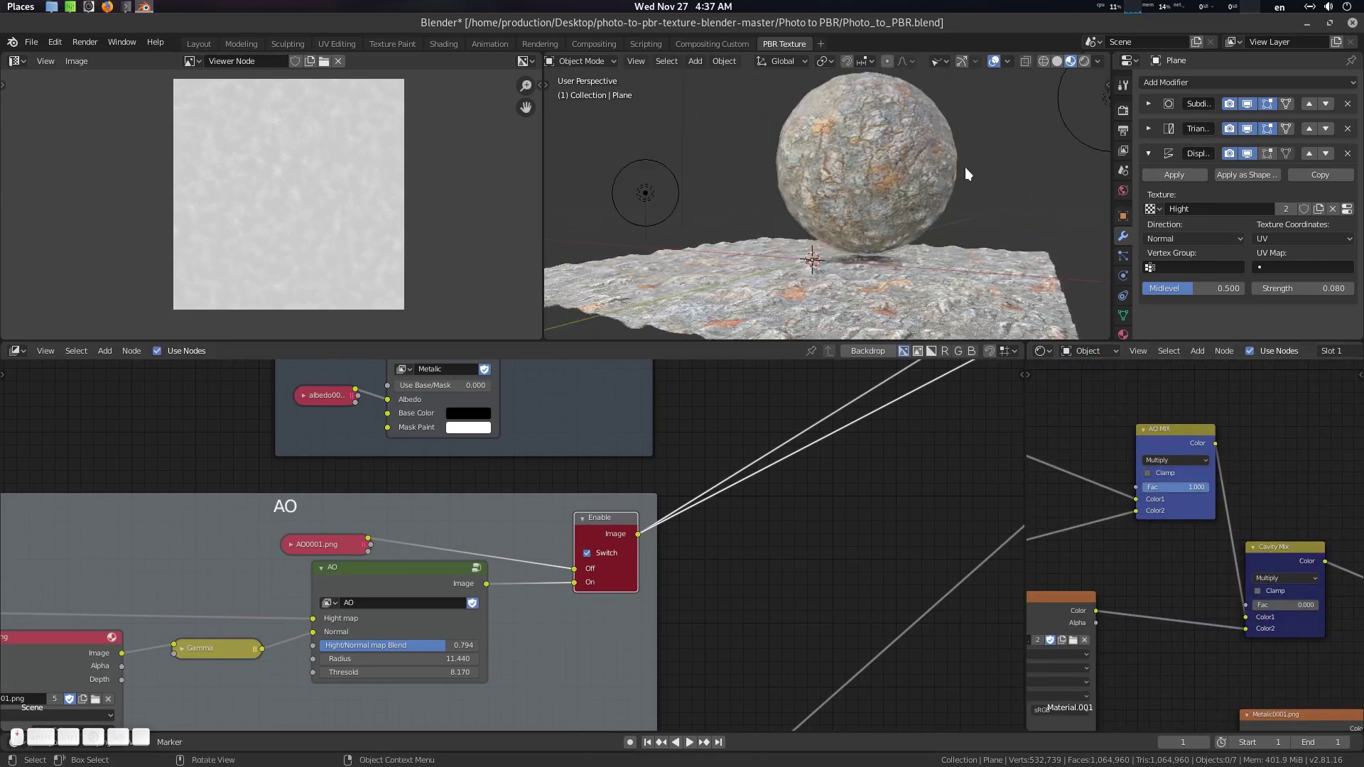
{"action": "scroll", "coordinate": [866, 198], "scroll_direction": "up", "scroll_amount": 10}
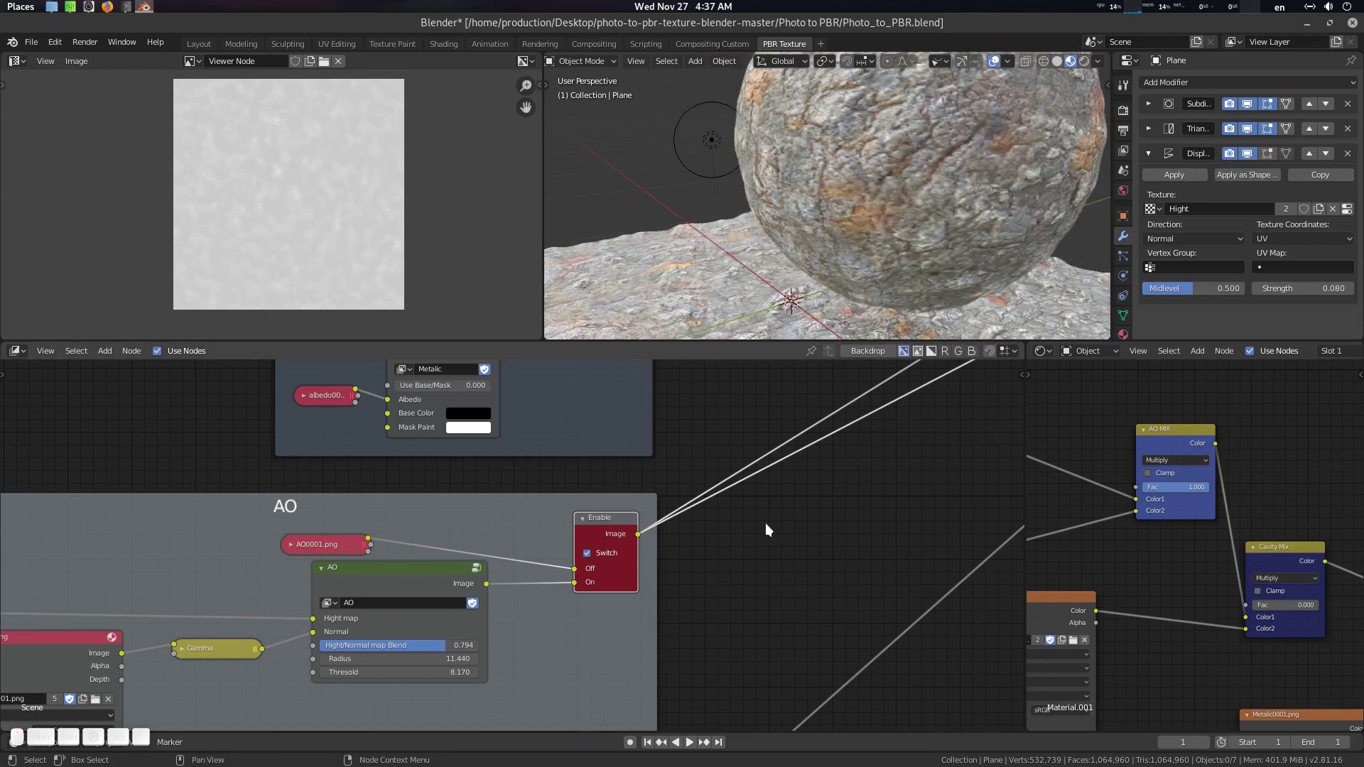
Turn on the Cavity frame's Enable Switch and preview its output in the viewer
{"action": "middle_click_drag", "start_coordinate": [583, 591], "coordinate": [570, 472]}
{"action": "middle_click_drag", "start_coordinate": [648, 529], "coordinate": [637, 426]}
{"action": "scroll", "coordinate": [637, 427], "scroll_direction": "down", "scroll_amount": 1}
{"action": "scroll", "coordinate": [637, 426], "scroll_direction": "up", "scroll_amount": 1}
{"action": "middle_click_drag", "start_coordinate": [579, 648], "coordinate": [612, 523]}
{"action": "left_click", "coordinate": [604, 530]}
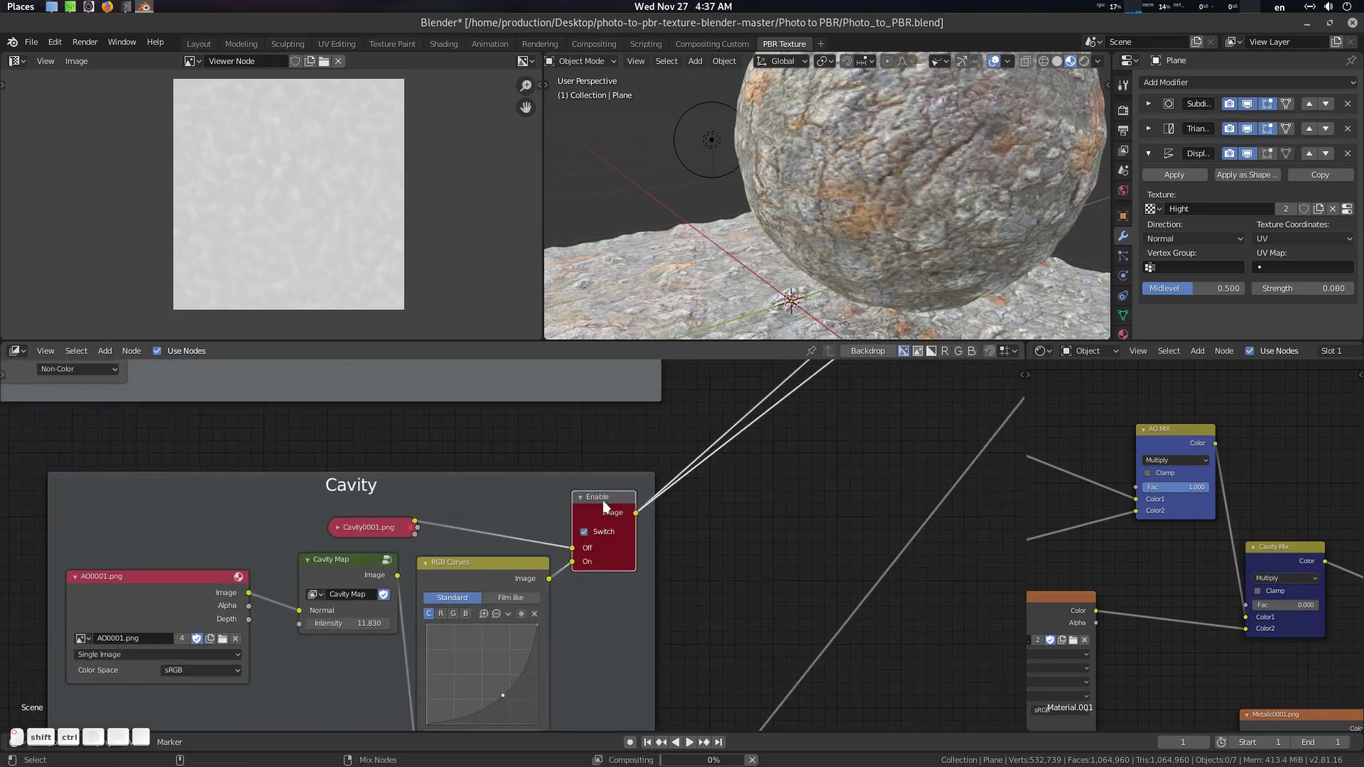
Set the Cavity Map node's Intensity to 15.63 and render the compositor output
{"action": "middle_click_drag", "start_coordinate": [511, 634], "coordinate": [541, 584]}
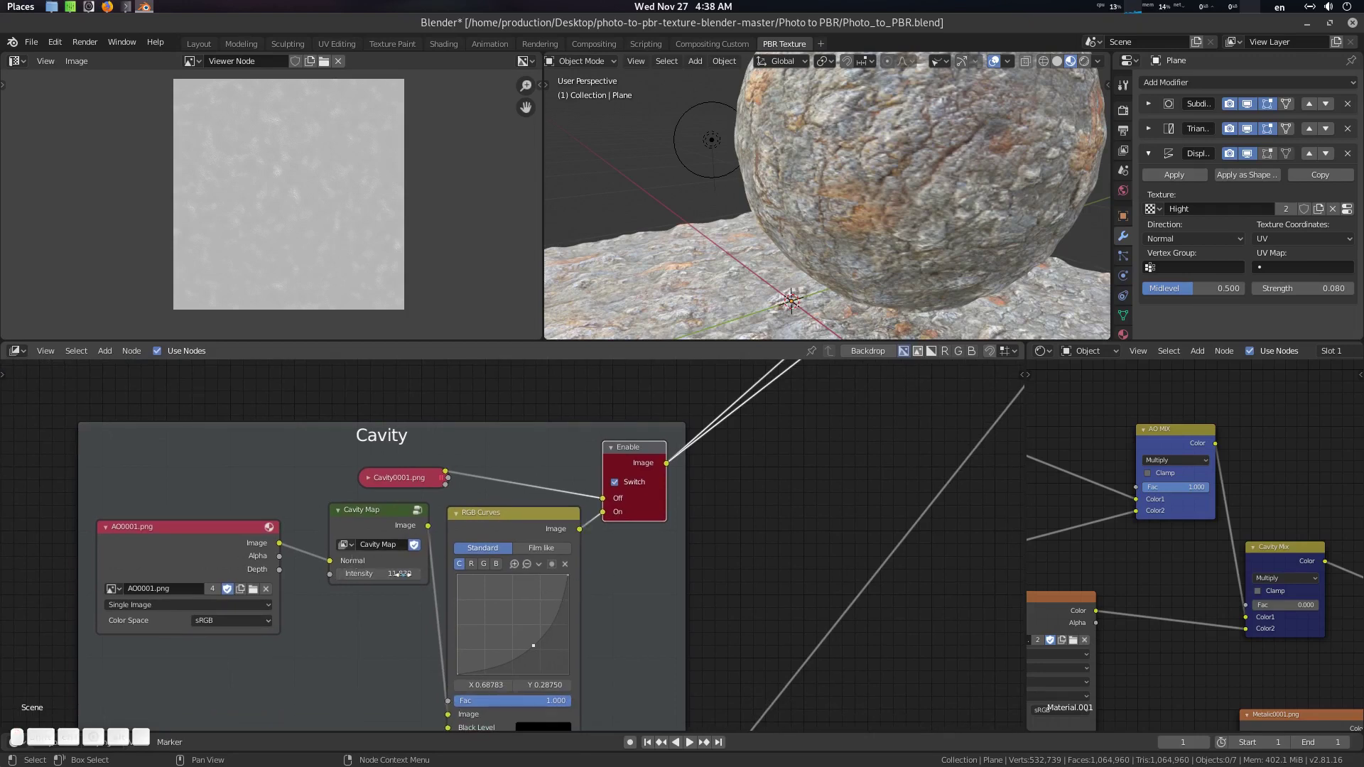
{"action": "left_click_drag", "start_coordinate": [378, 574], "coordinate": [445, 573]}
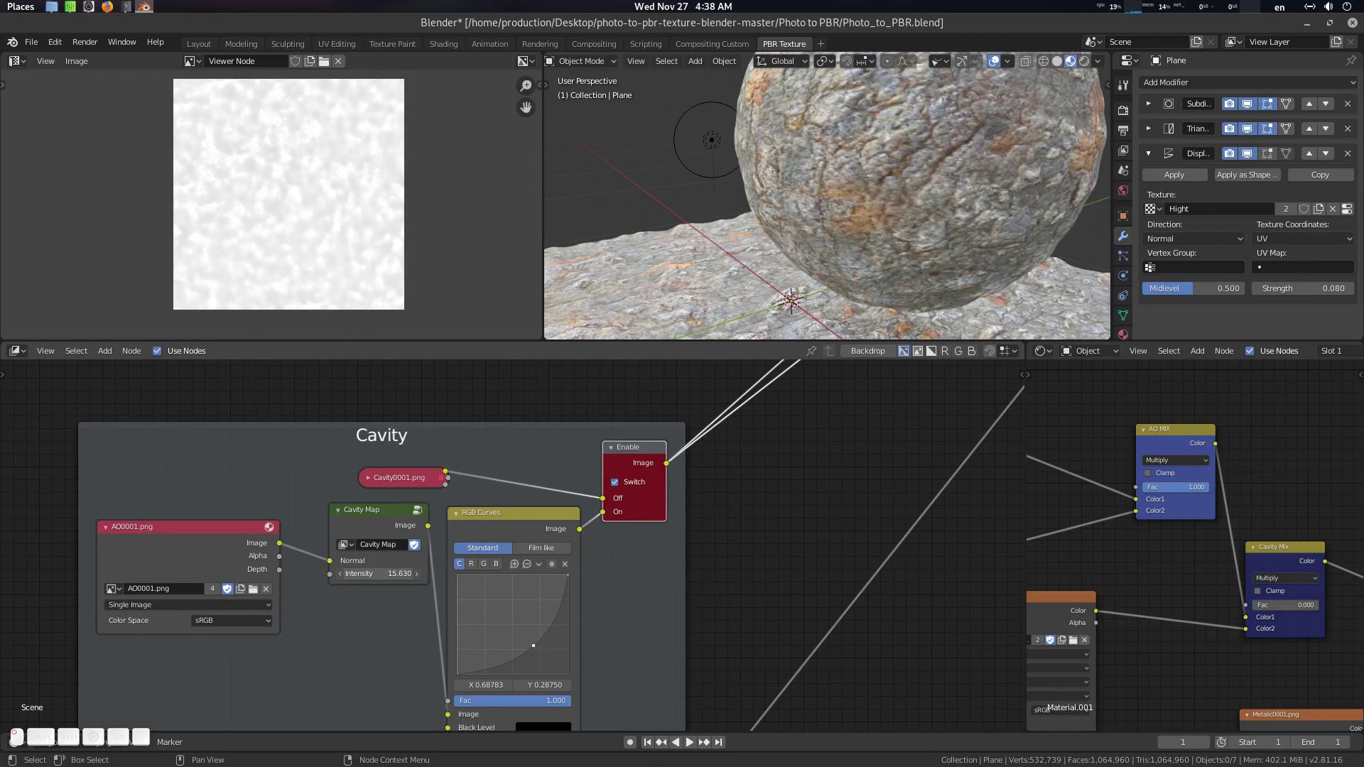
{"action": "middle_click_drag", "start_coordinate": [288, 206], "coordinate": [290, 223]}
{"action": "middle_click_drag", "start_coordinate": [453, 506], "coordinate": [446, 527]}
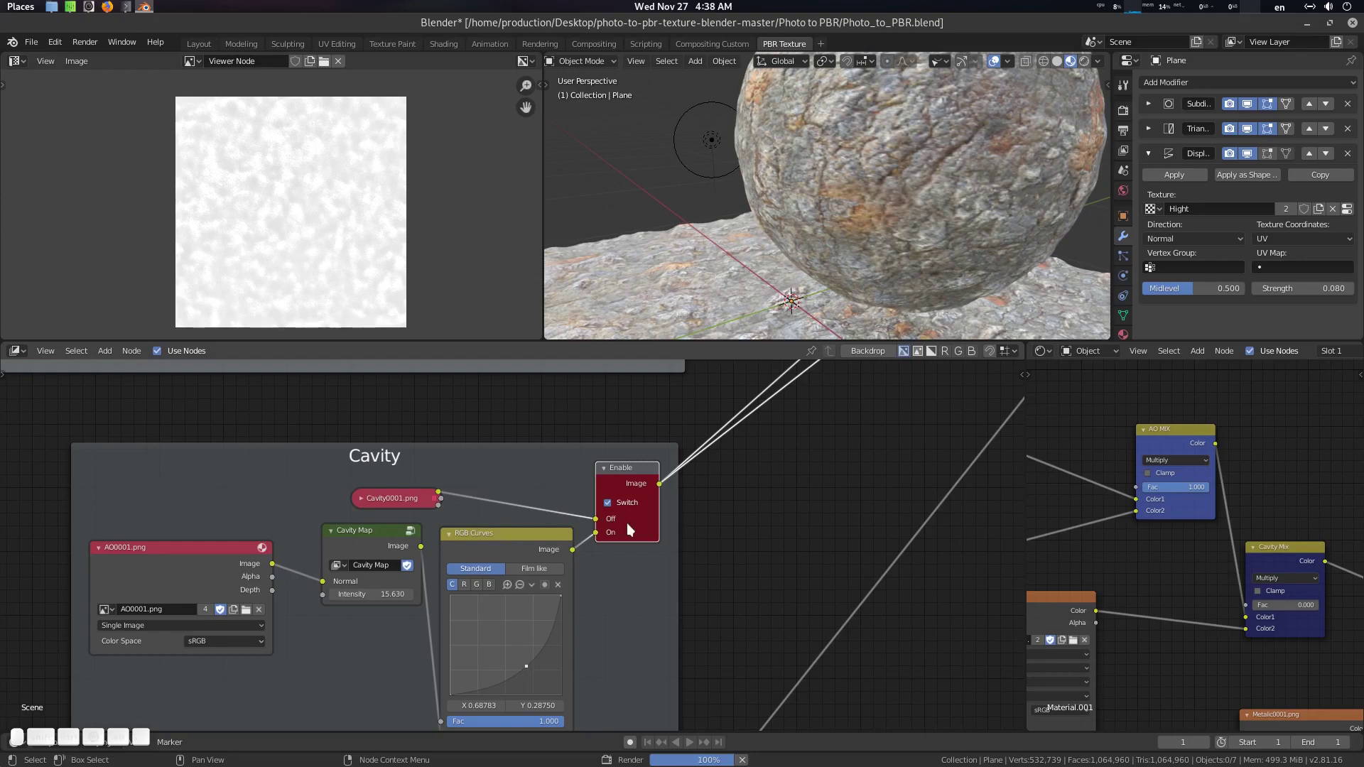
Set the Cavity Mix node's Fac to 1.000 in the material and inspect the sphere's cracks
{"action": "middle_click_drag", "start_coordinate": [1222, 540], "coordinate": [1077, 448]}
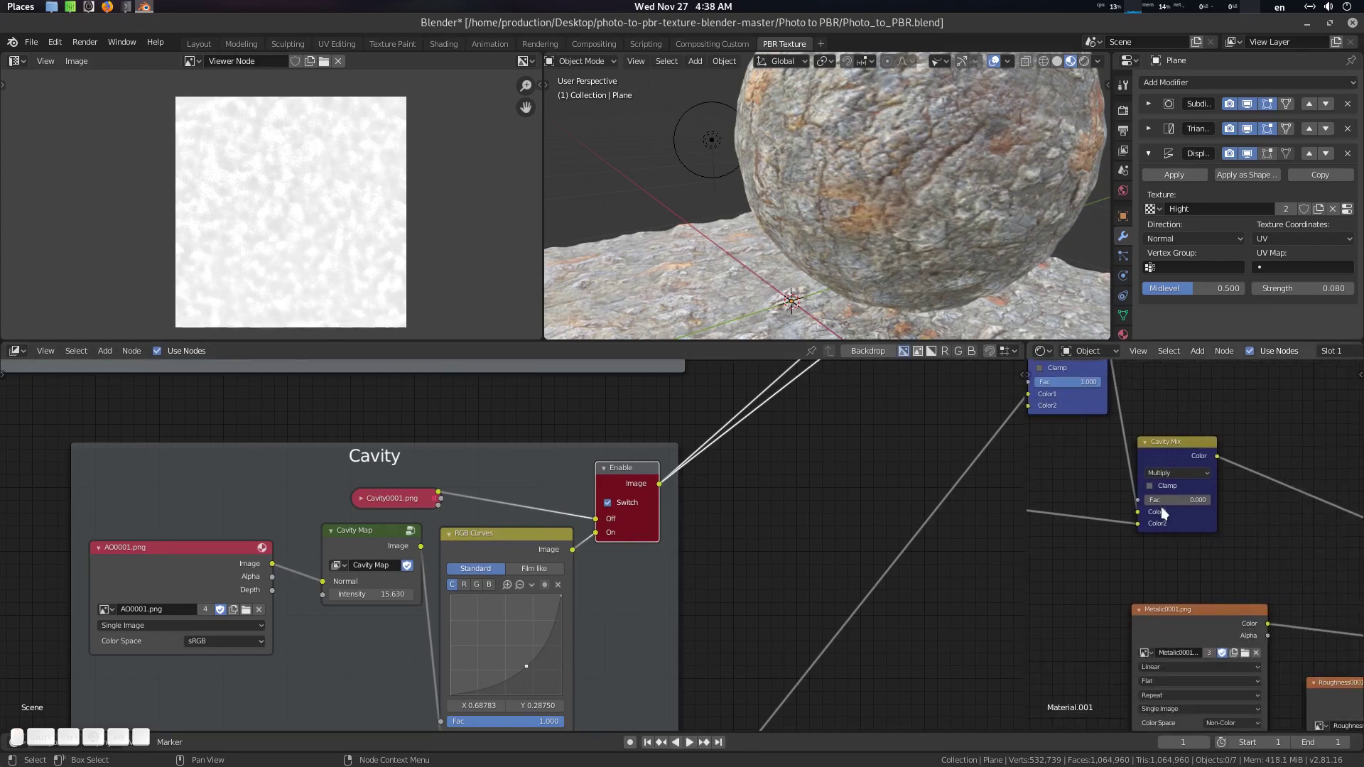
{"action": "left_click_drag", "start_coordinate": [1159, 502], "coordinate": [1219, 502]}
{"action": "scroll", "coordinate": [913, 211], "scroll_direction": "down", "scroll_amount": 2}
{"action": "middle_click_drag", "start_coordinate": [912, 211], "coordinate": [807, 211]}
{"action": "scroll", "coordinate": [830, 216], "scroll_direction": "up", "scroll_amount": 2}
{"action": "scroll", "coordinate": [612, 601], "scroll_direction": "down", "scroll_amount": 3}
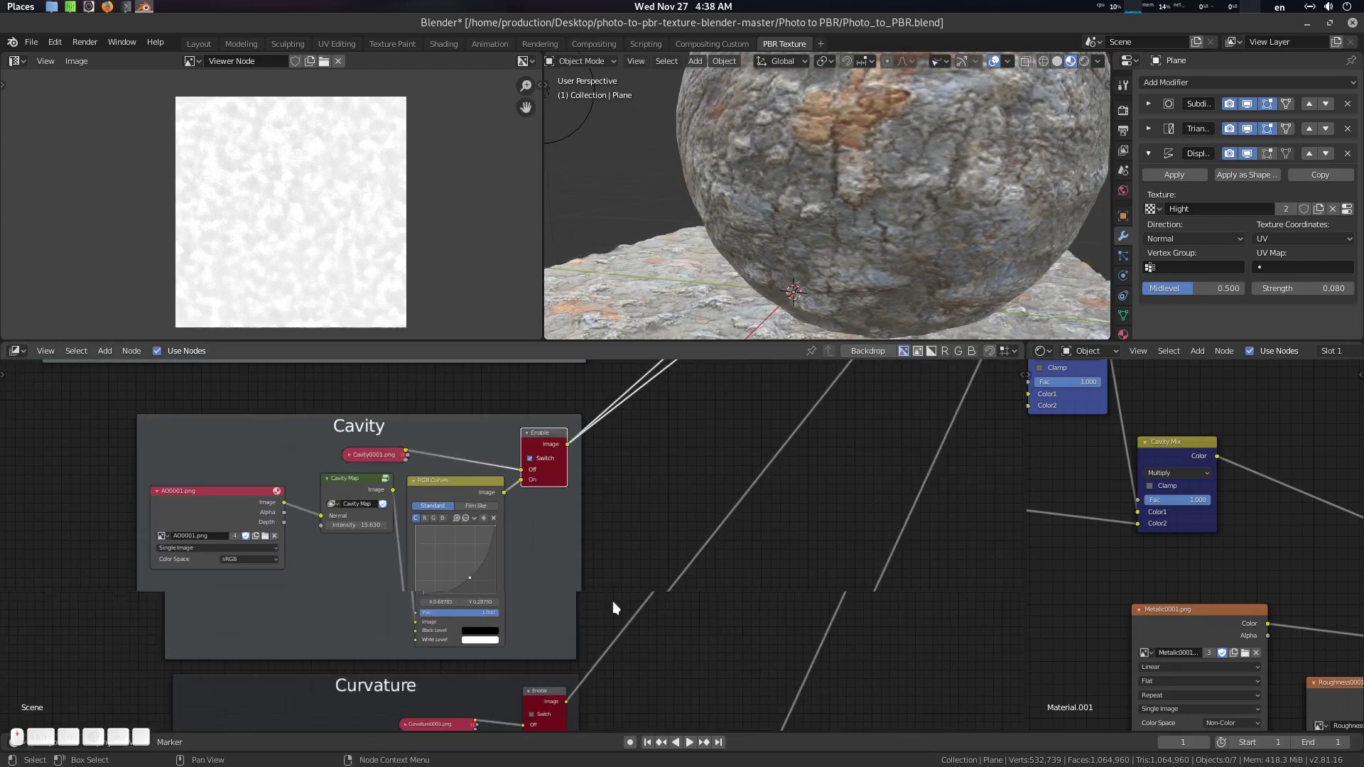
Turn off the Switch on the Cavity frame's Enable node
{"action": "scroll", "coordinate": [594, 638], "scroll_direction": "down", "scroll_amount": 1}
{"action": "middle_click_drag", "start_coordinate": [598, 633], "coordinate": [616, 605]}
{"action": "scroll", "coordinate": [597, 509], "scroll_direction": "up", "scroll_amount": 3}
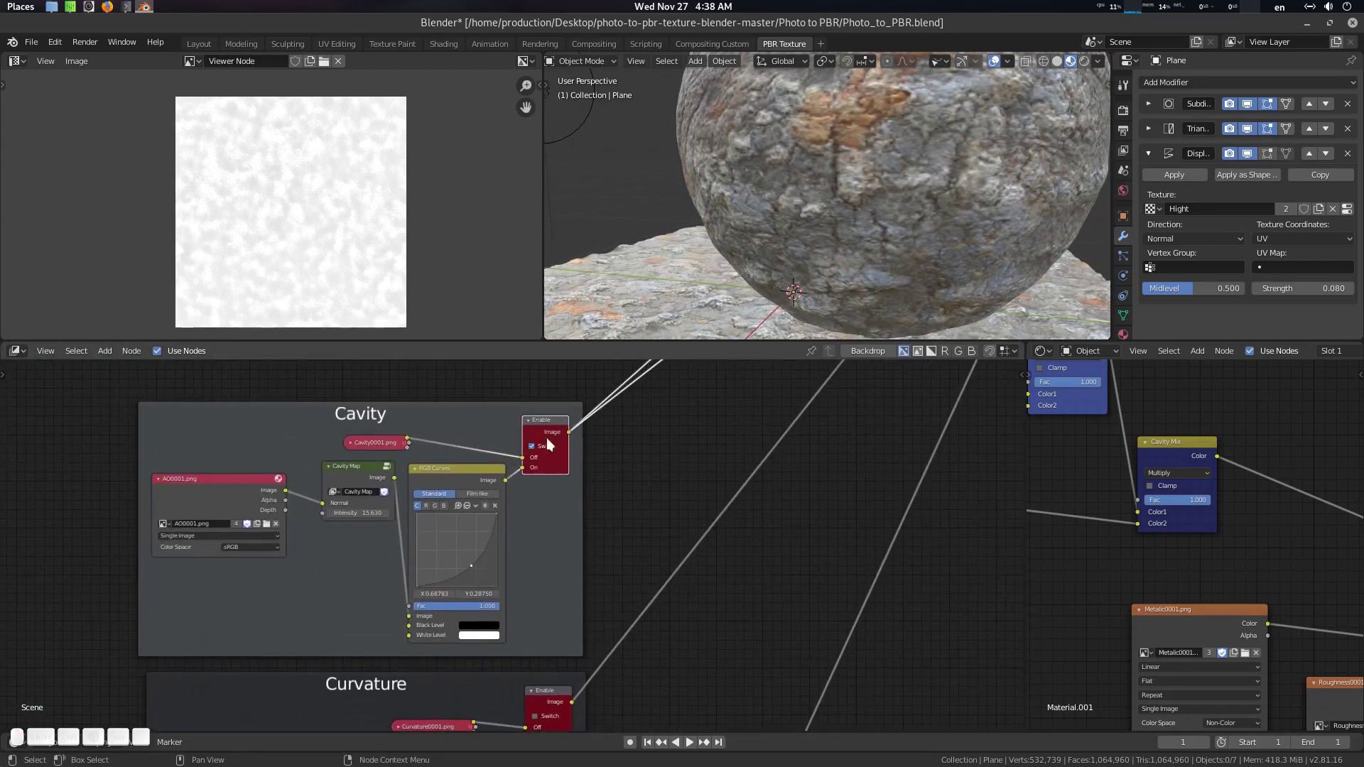
{"action": "left_click", "coordinate": [546, 444]}
Preview the Curvature frame's Enable output with its Switch turned on and render the compositor output
{"action": "middle_click_drag", "start_coordinate": [613, 681], "coordinate": [624, 527]}
{"action": "left_click", "coordinate": [577, 540], "text": "ctrl+shift"}
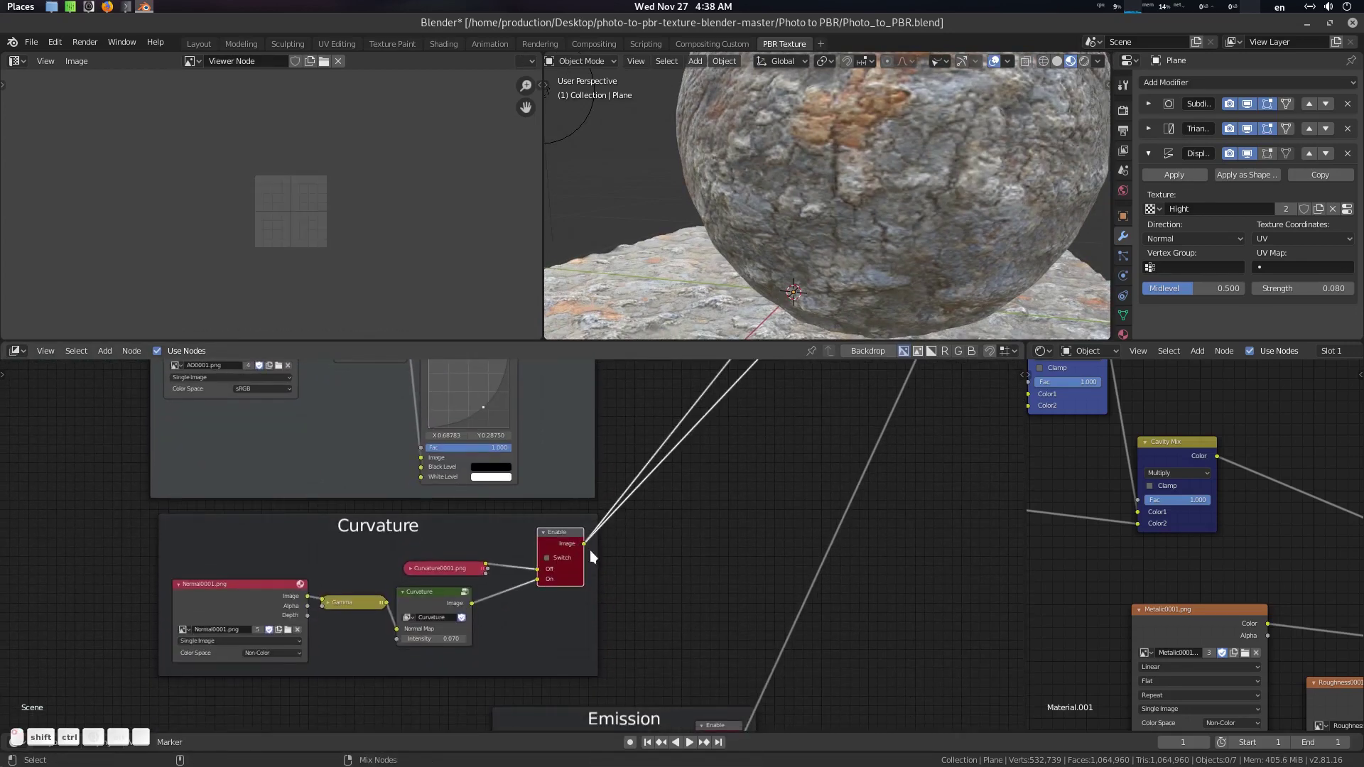
{"action": "scroll", "coordinate": [637, 583], "scroll_direction": "up", "scroll_amount": 3}
{"action": "left_click", "coordinate": [572, 561]}
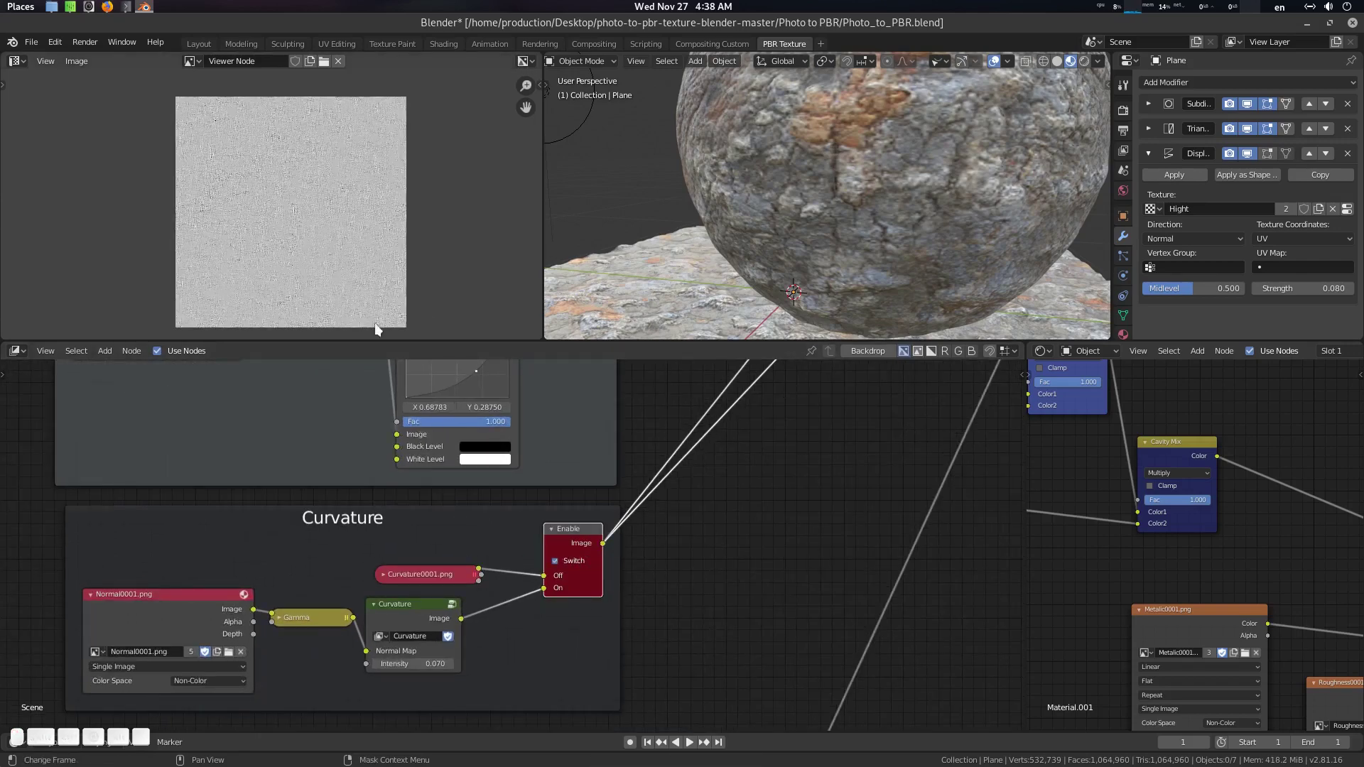
{"action": "middle_click_drag", "start_coordinate": [645, 590], "coordinate": [638, 592]}
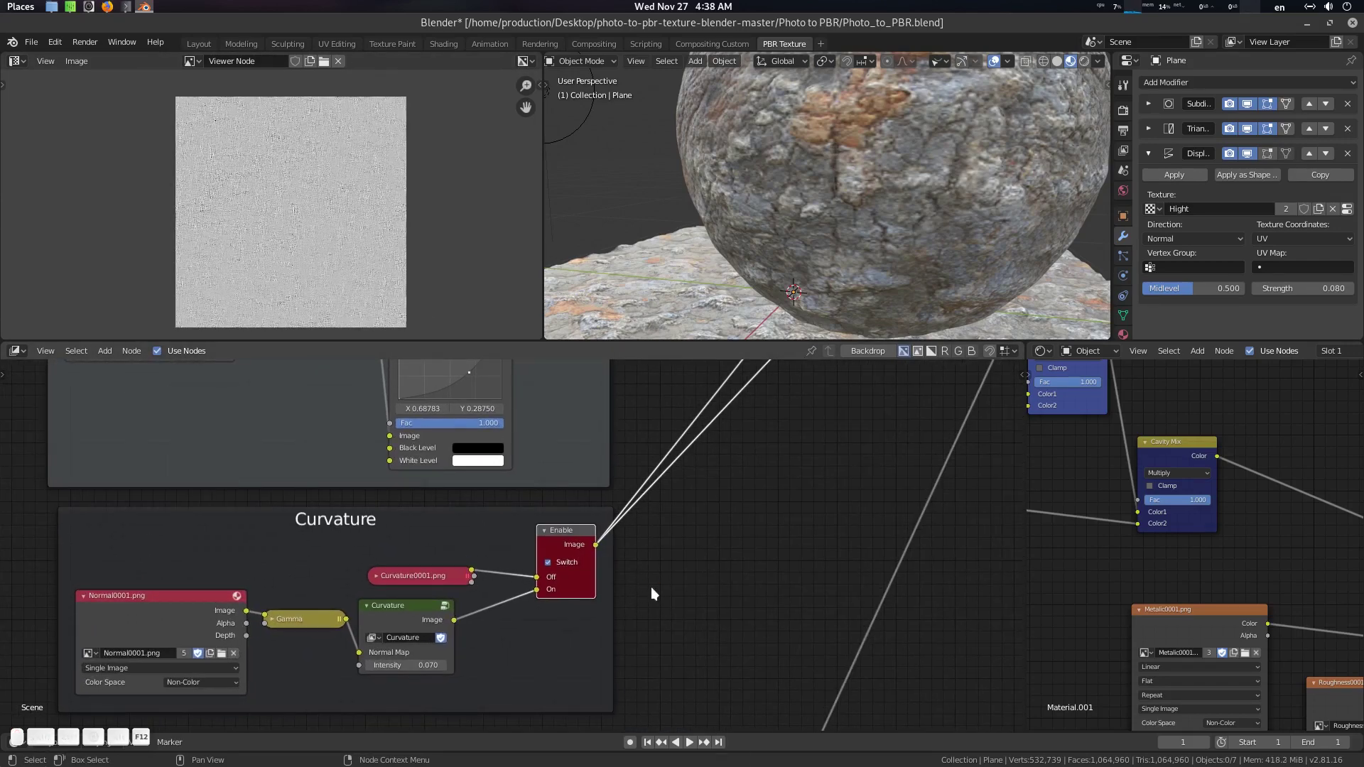
Turn off the Curvature Switch, then turn on the Emission frame's Switch and preview its output in the viewer
{"action": "left_click", "coordinate": [568, 561]}
{"action": "middle_click_drag", "start_coordinate": [673, 687], "coordinate": [609, 464]}
{"action": "scroll", "coordinate": [646, 566], "scroll_direction": "down", "scroll_amount": 4}
{"action": "scroll", "coordinate": [636, 532], "scroll_direction": "up", "scroll_amount": 5}
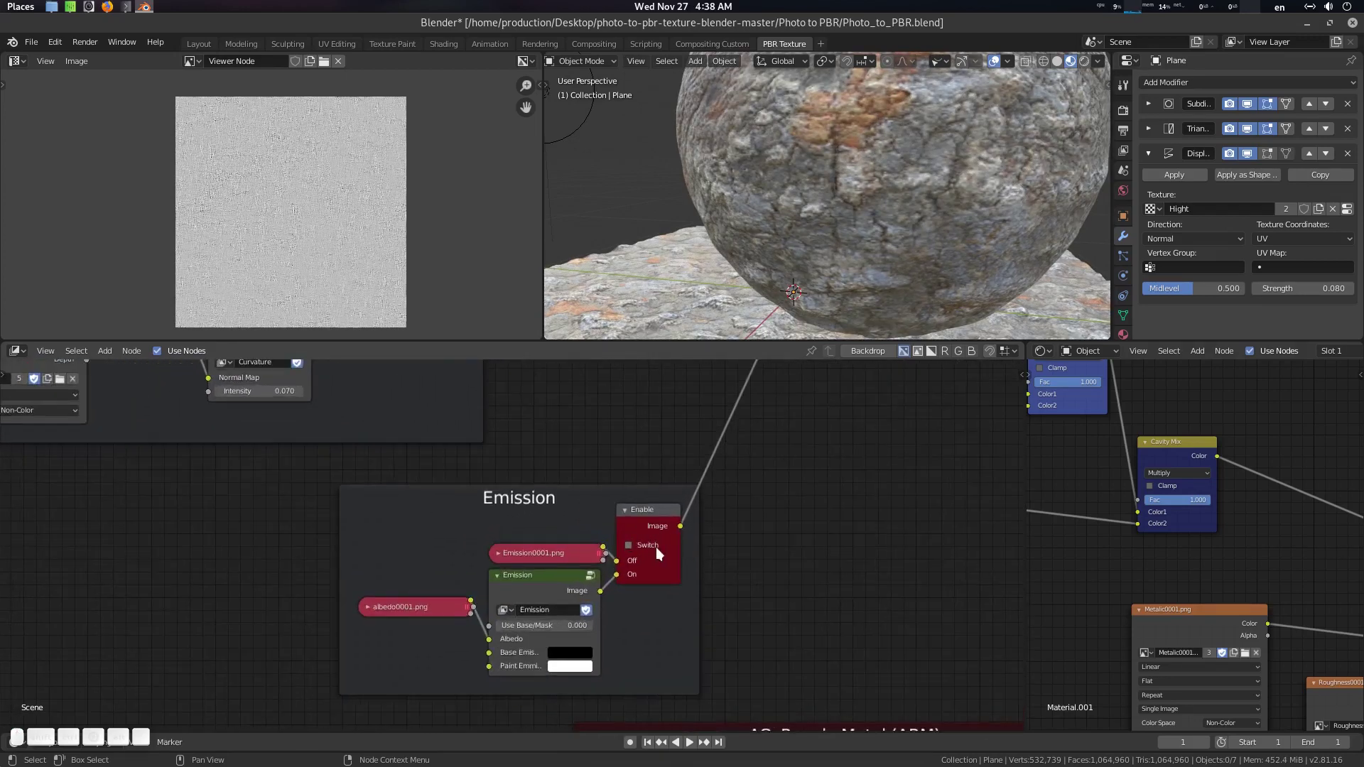
{"action": "left_click", "coordinate": [656, 547]}
{"action": "middle_click_drag", "start_coordinate": [722, 540], "coordinate": [712, 554]}
{"action": "left_click", "coordinate": [662, 531], "text": "ctrl+shift"}
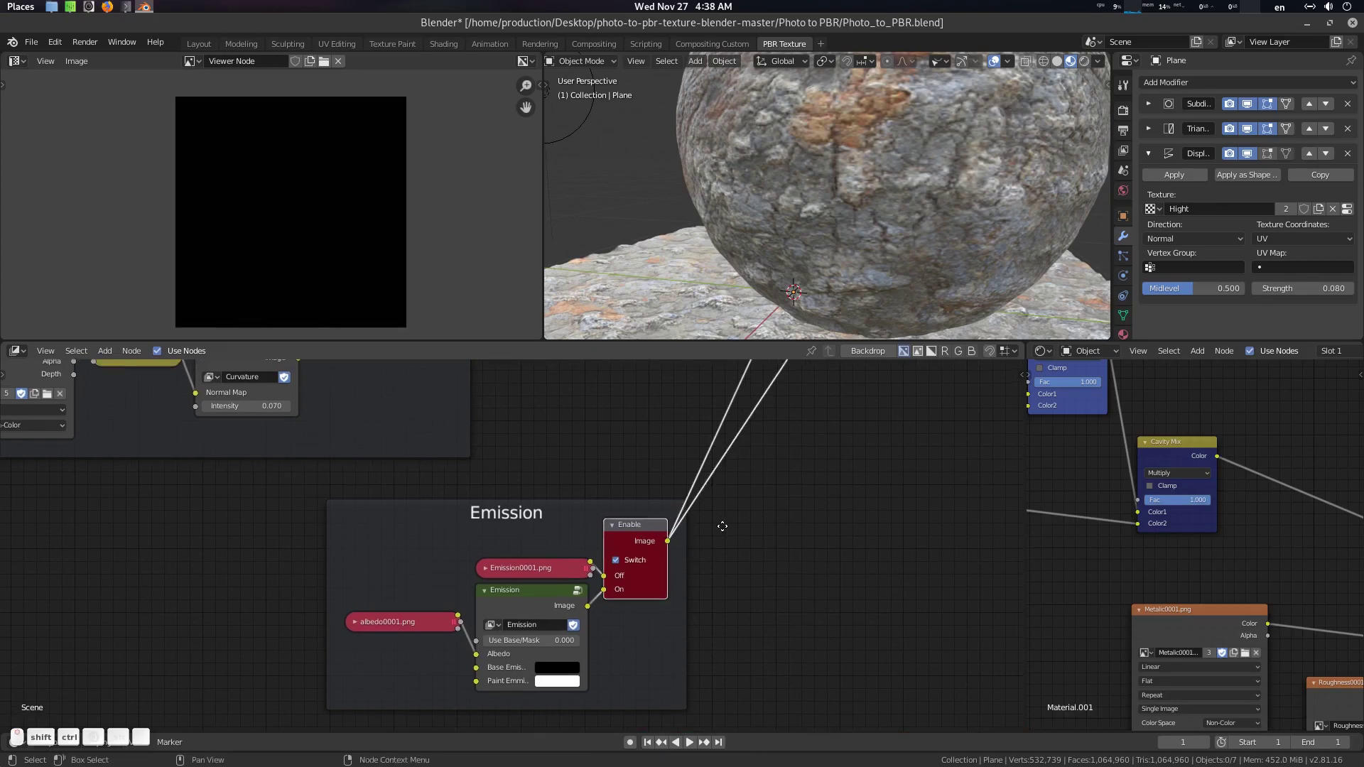
{"action": "scroll", "coordinate": [621, 518], "scroll_direction": "down", "scroll_amount": 4}
{"action": "middle_click_drag", "start_coordinate": [628, 479], "coordinate": [624, 575]}
{"action": "scroll", "coordinate": [578, 557], "scroll_direction": "up", "scroll_amount": 4}
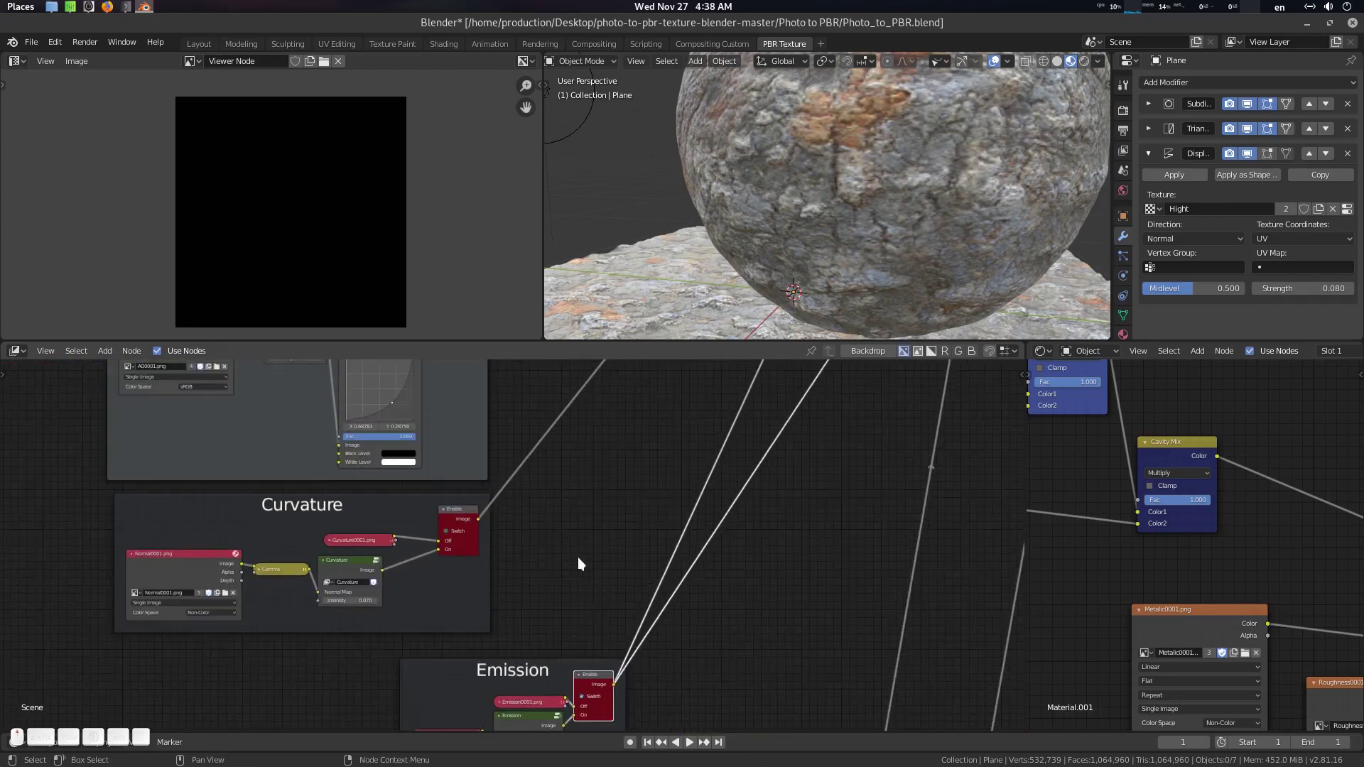
{"action": "middle_click_drag", "start_coordinate": [577, 624], "coordinate": [604, 552]}
{"action": "scroll", "coordinate": [608, 543], "scroll_direction": "up", "scroll_amount": 3}
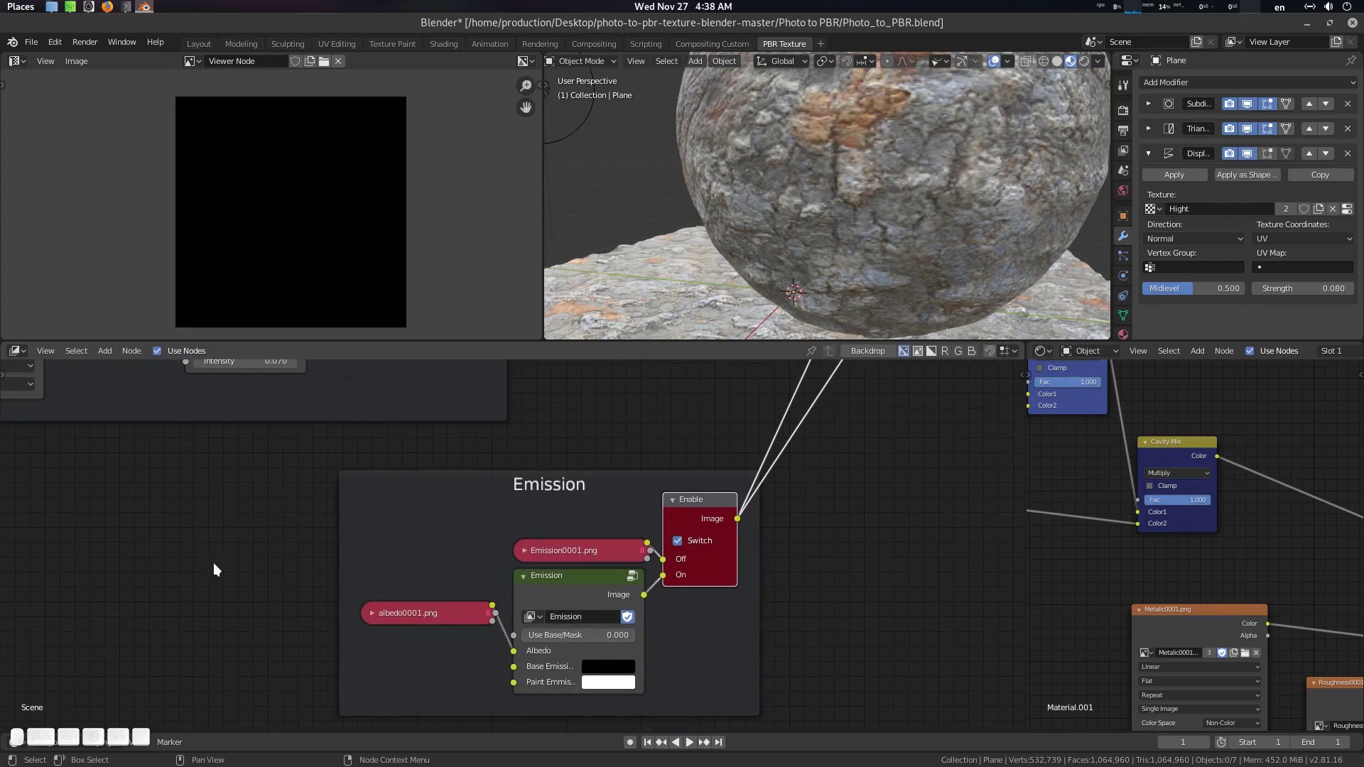
{"action": "key", "text": "shift+a"}
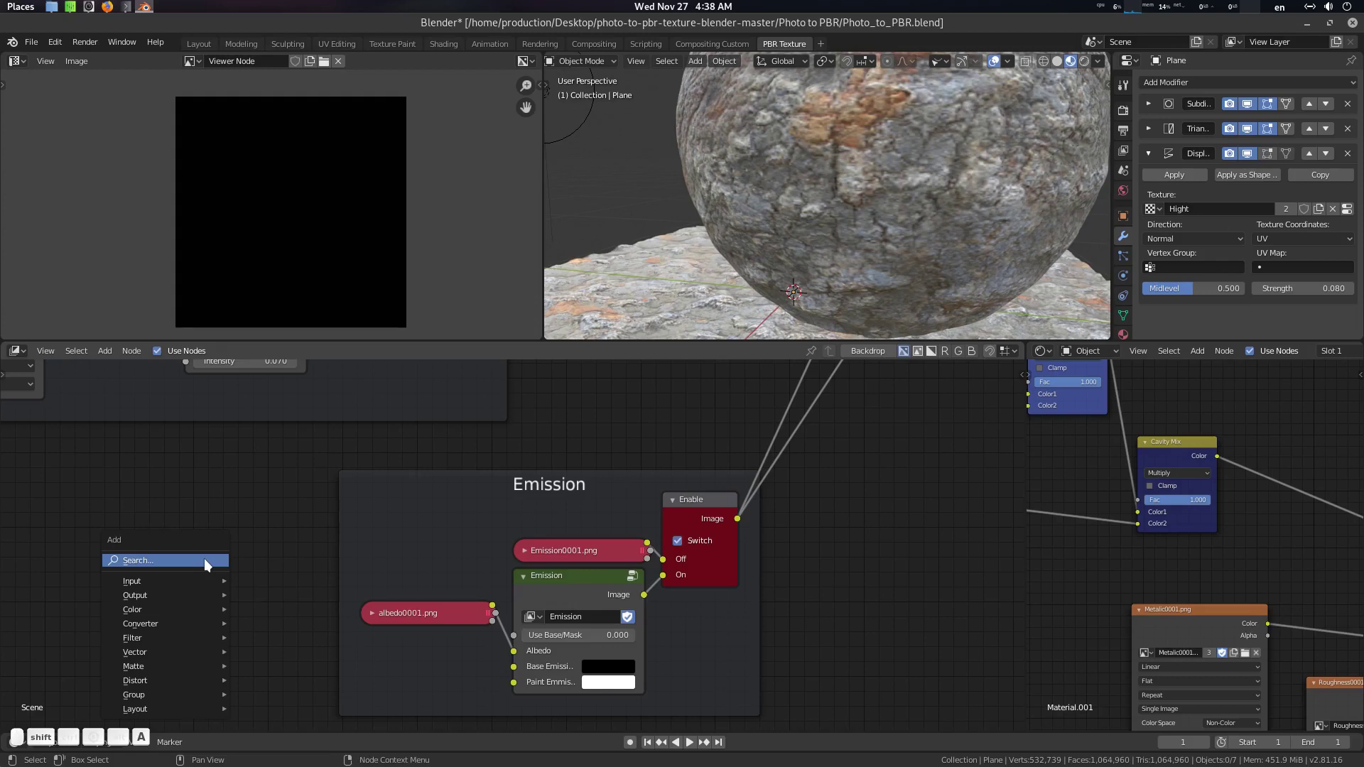
{"action": "left_click", "coordinate": [203, 558]}
{"action": "key", "text": "Escape"}
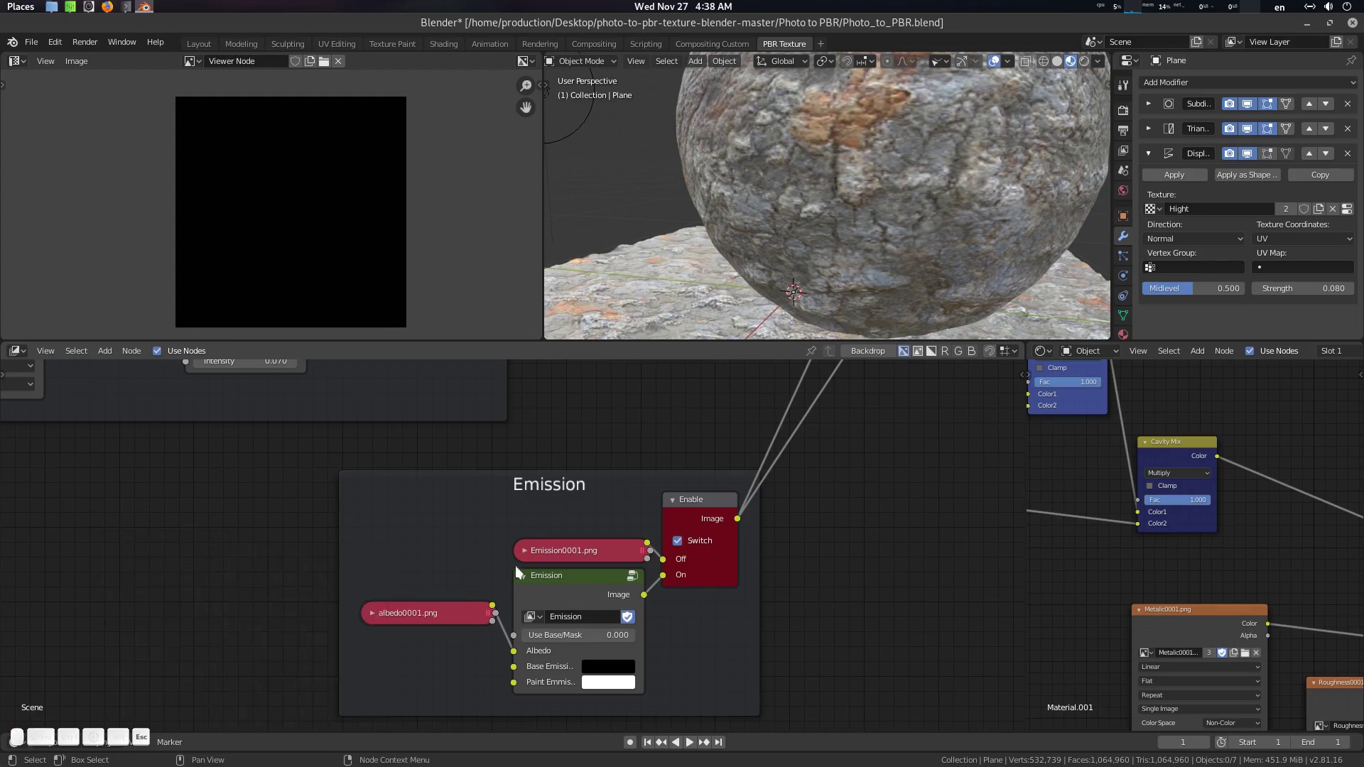
Inspect the bark material on the sphere and plane from another angle
{"action": "middle_click_drag", "start_coordinate": [503, 572], "coordinate": [496, 577]}
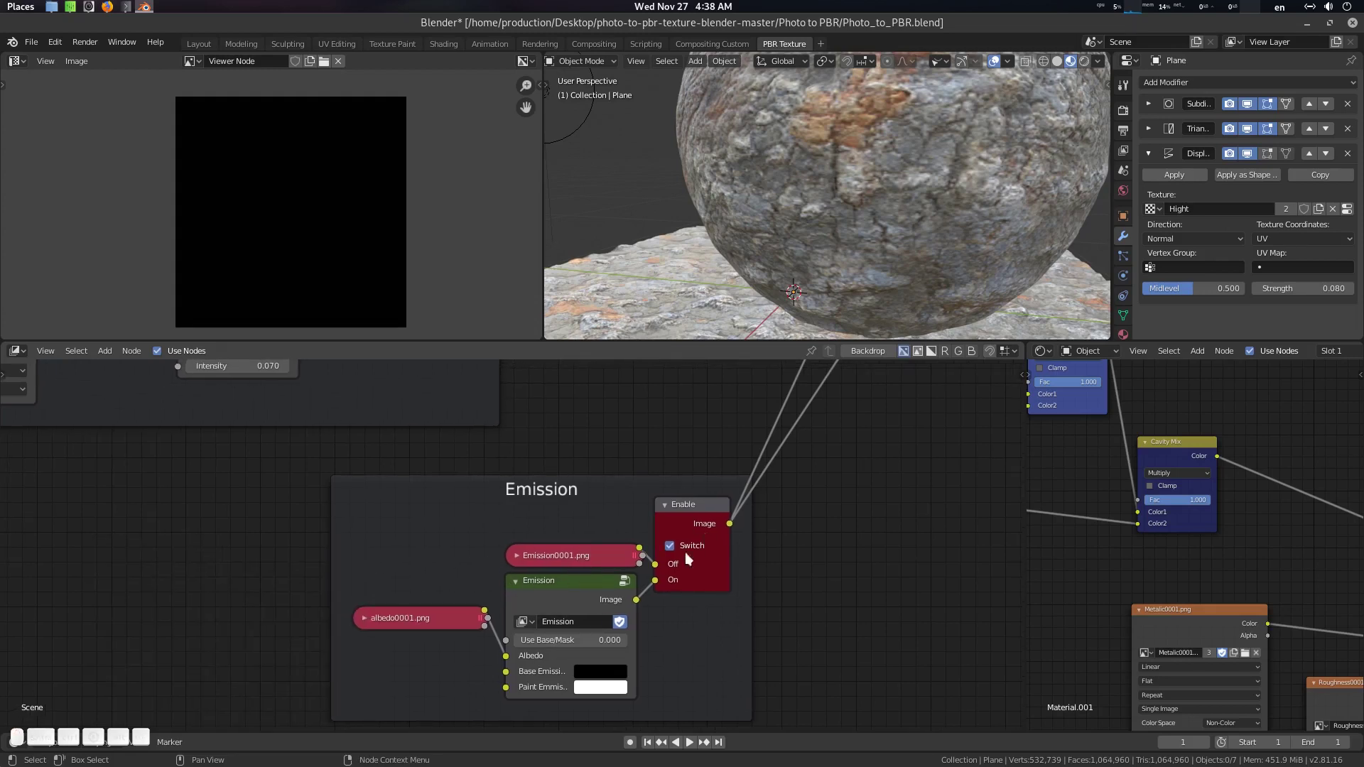
{"action": "scroll", "coordinate": [901, 199], "scroll_direction": "down", "scroll_amount": 6}
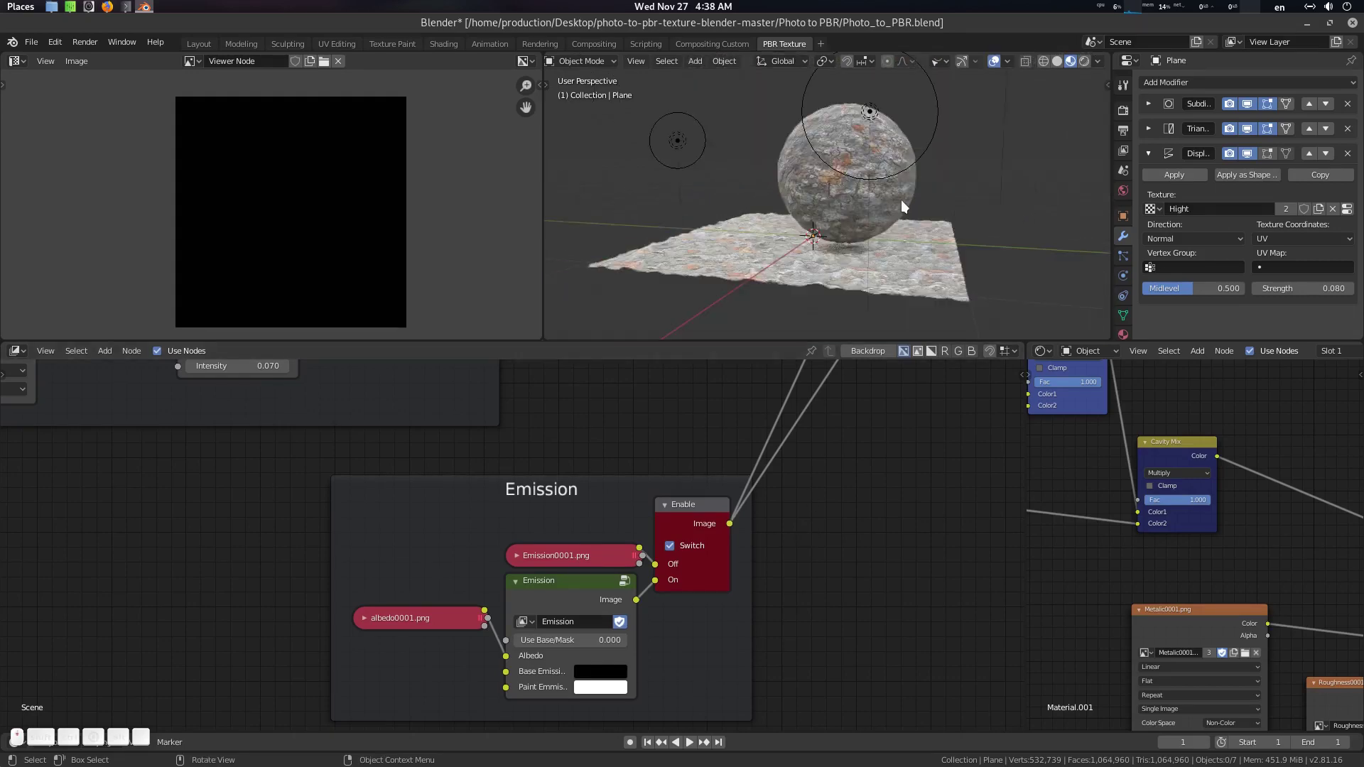
{"action": "scroll", "coordinate": [910, 206], "scroll_direction": "up", "scroll_amount": 3}
{"action": "middle_click_drag", "start_coordinate": [909, 206], "coordinate": [816, 249]}
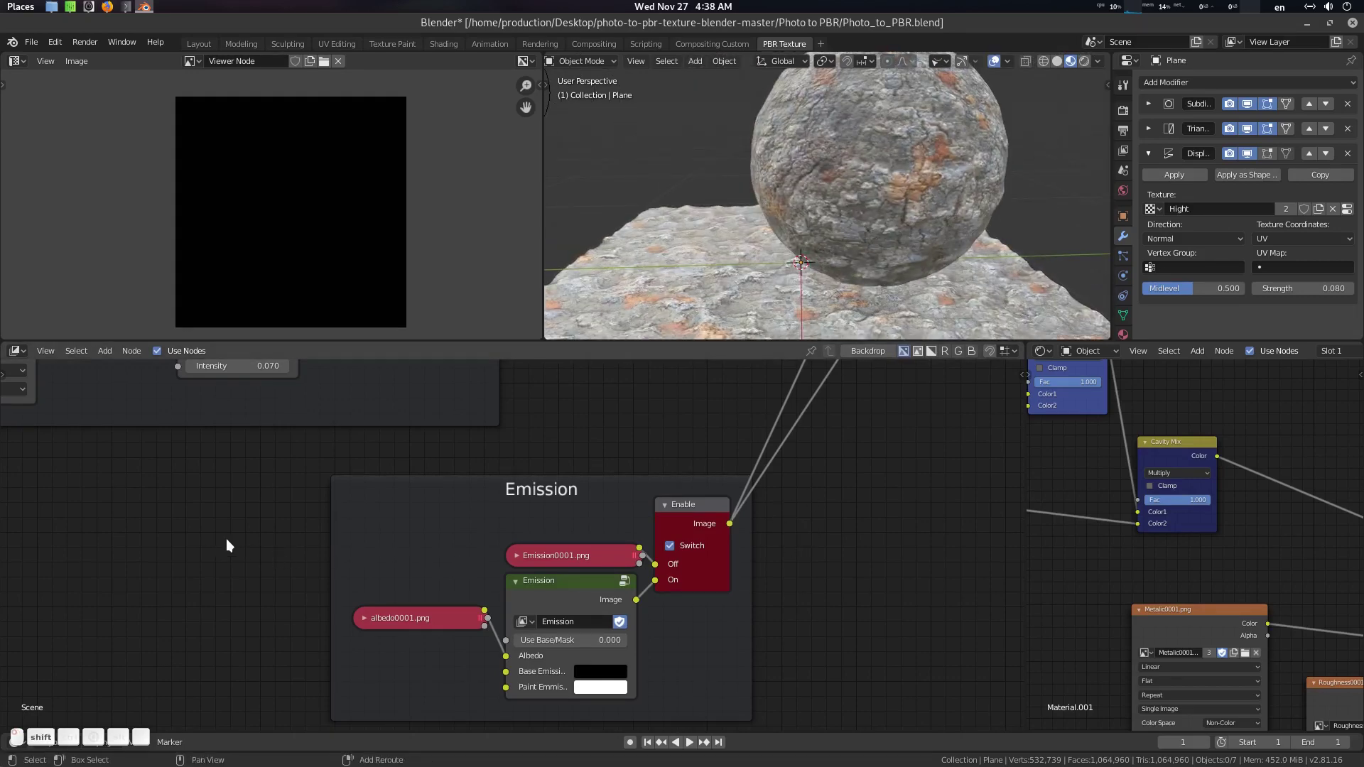
Add an empty Image node beside the Emission frame and delete it again
{"action": "key", "text": "shift+a"}
{"action": "type", "text": "ima"}
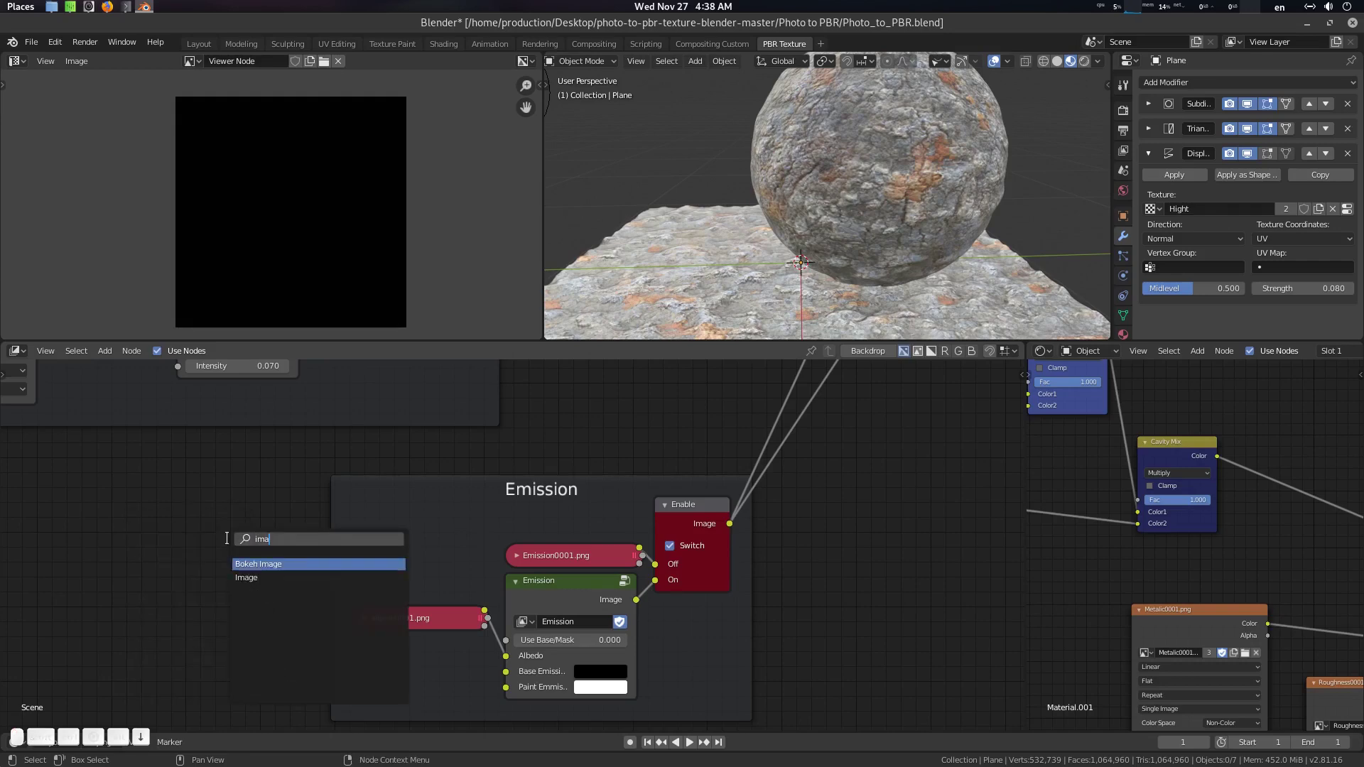
{"action": "left_click", "coordinate": [387, 577]}
{"action": "left_click", "coordinate": [343, 561]}
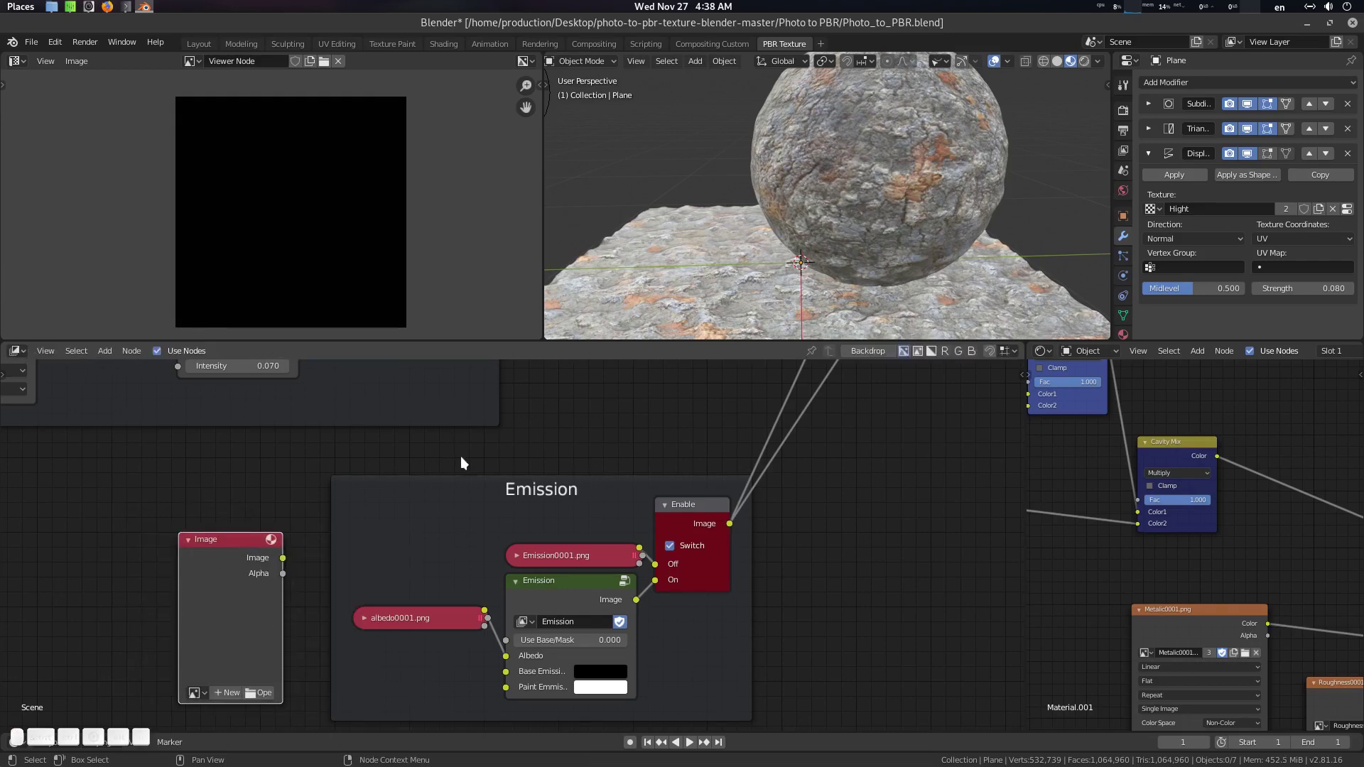
{"action": "middle_click_drag", "start_coordinate": [460, 456], "coordinate": [543, 612]}
{"action": "scroll", "coordinate": [434, 500], "scroll_direction": "down", "scroll_amount": 10}
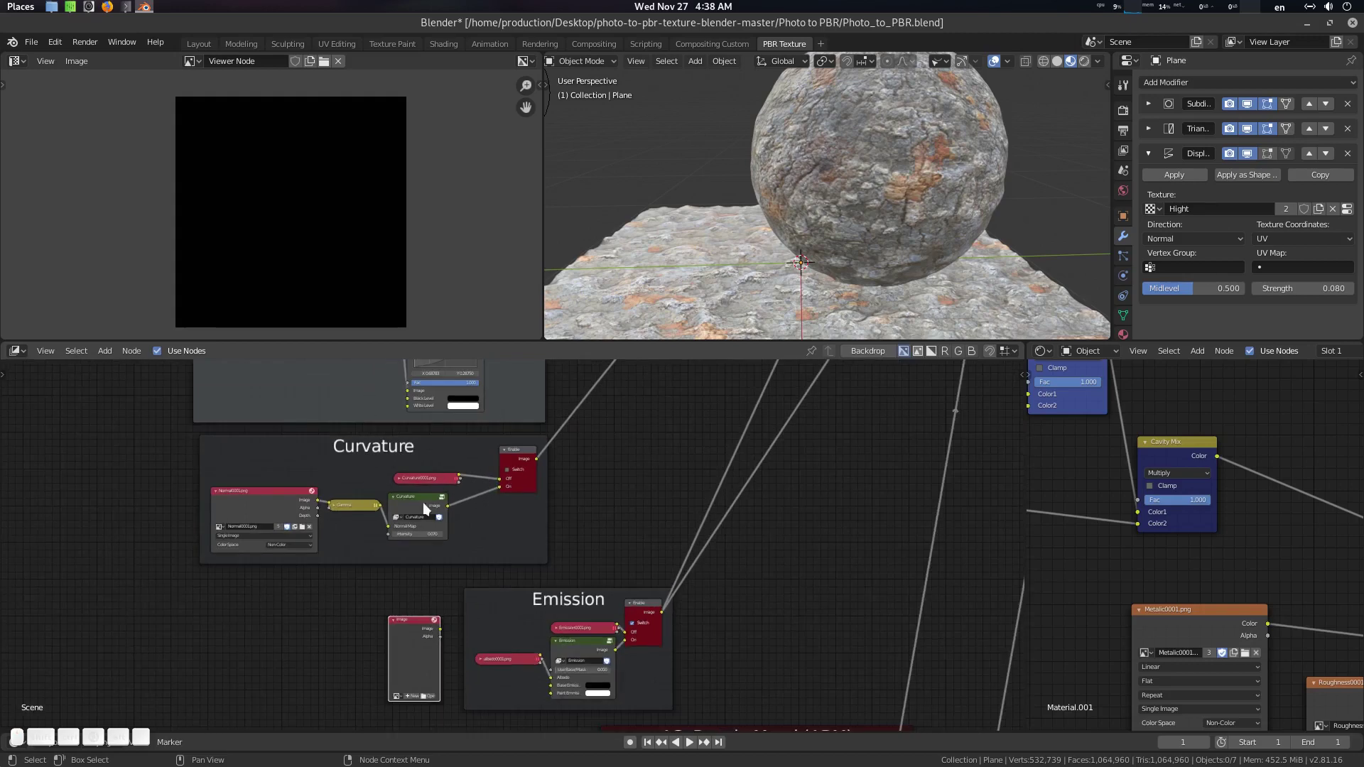
{"action": "scroll", "coordinate": [508, 606], "scroll_direction": "up", "scroll_amount": 4}
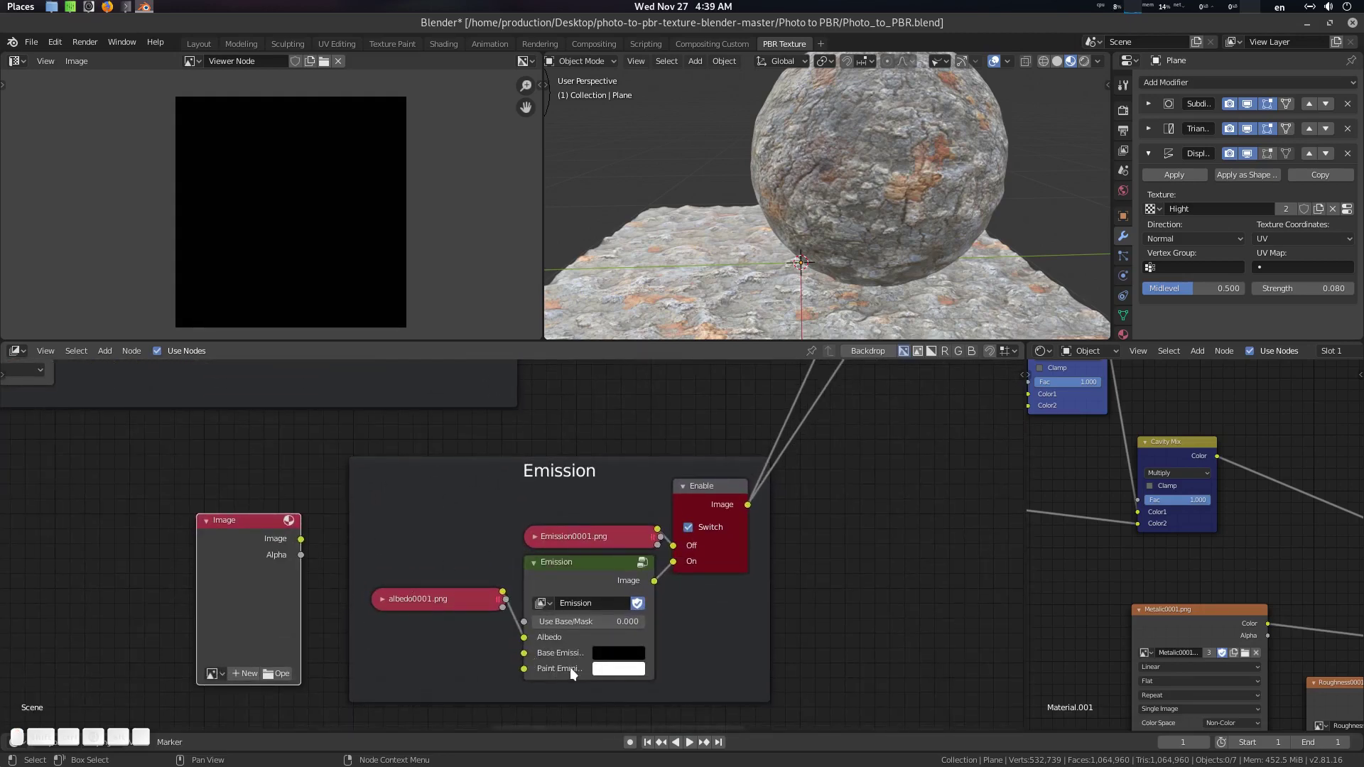
{"action": "left_click_drag", "start_coordinate": [268, 524], "coordinate": [235, 522]}
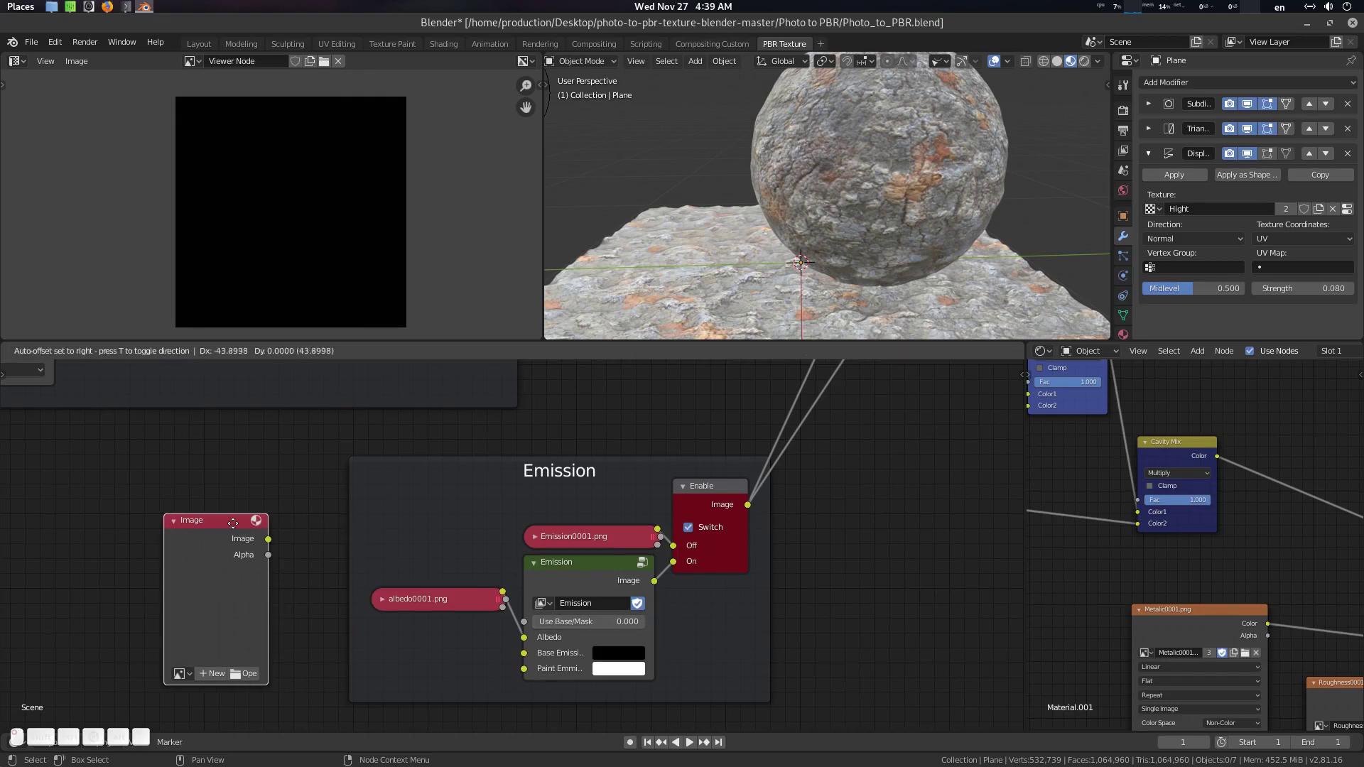
{"action": "key", "text": "Delete"}
Turn off the Emission frame's Switch and examine how the AO_Rough_Metal (ARM) frame packs its maps into Combine RGBA
{"action": "middle_click_drag", "start_coordinate": [761, 573], "coordinate": [688, 580]}
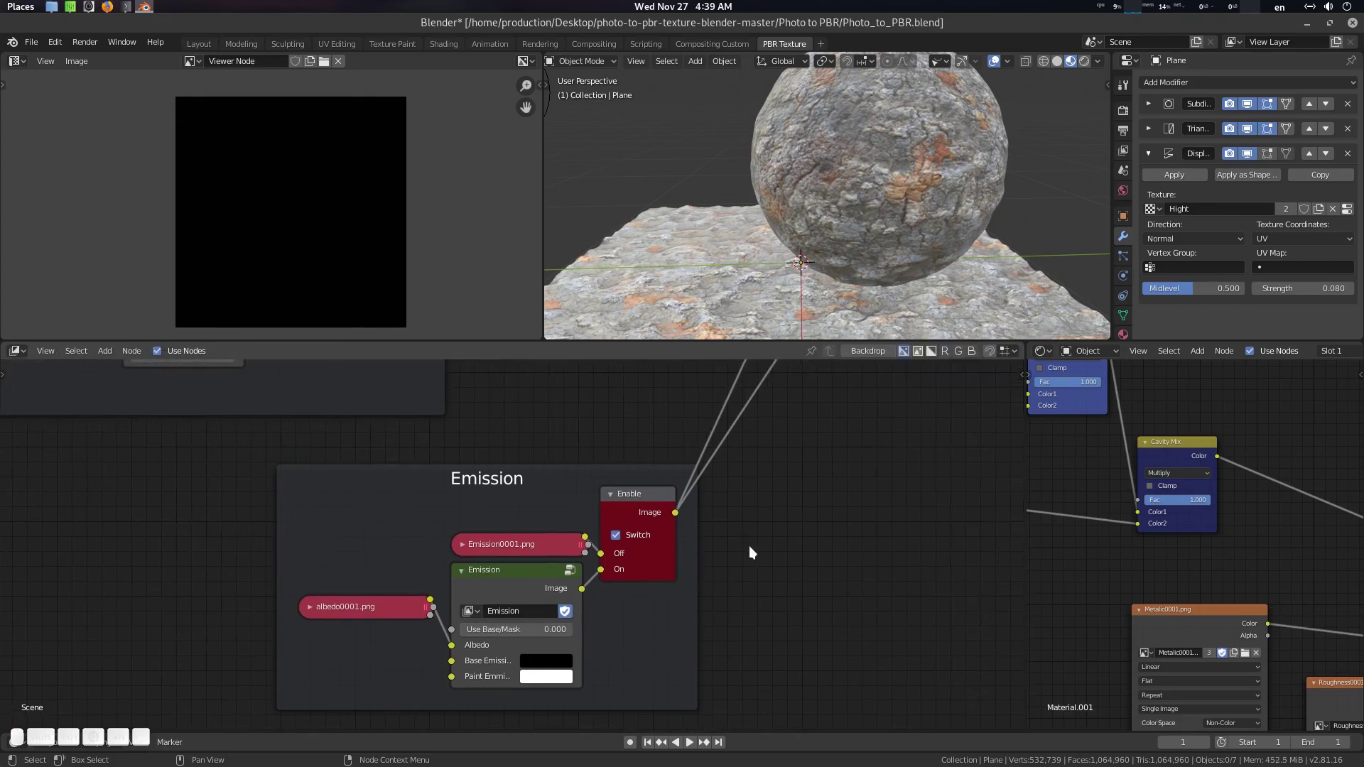
{"action": "middle_click_drag", "start_coordinate": [750, 547], "coordinate": [739, 557]}
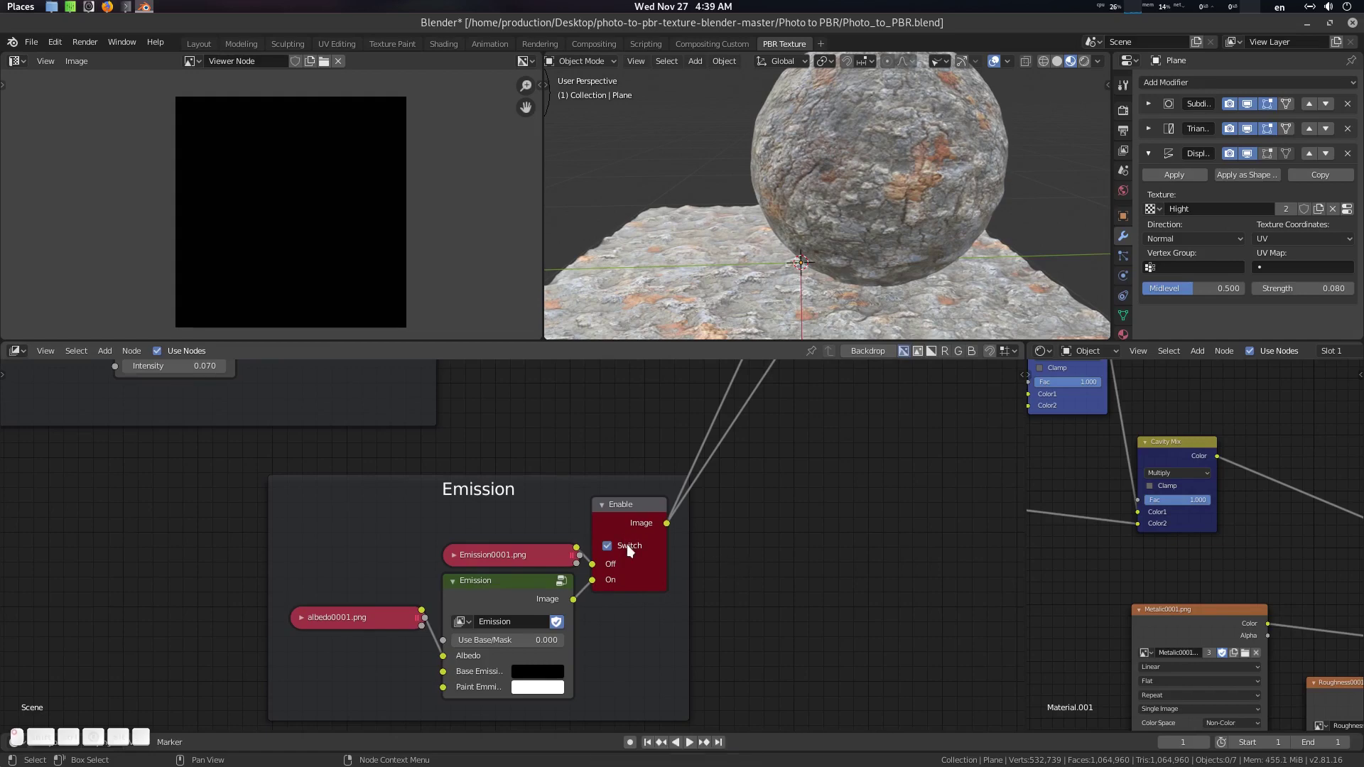
{"action": "middle_click_drag", "start_coordinate": [700, 693], "coordinate": [681, 521]}
{"action": "scroll", "coordinate": [718, 561], "scroll_direction": "down", "scroll_amount": 4}
{"action": "middle_click_drag", "start_coordinate": [880, 566], "coordinate": [613, 496]}
{"action": "scroll", "coordinate": [666, 517], "scroll_direction": "up", "scroll_amount": 3}
{"action": "scroll", "coordinate": [604, 570], "scroll_direction": "down", "scroll_amount": 1}
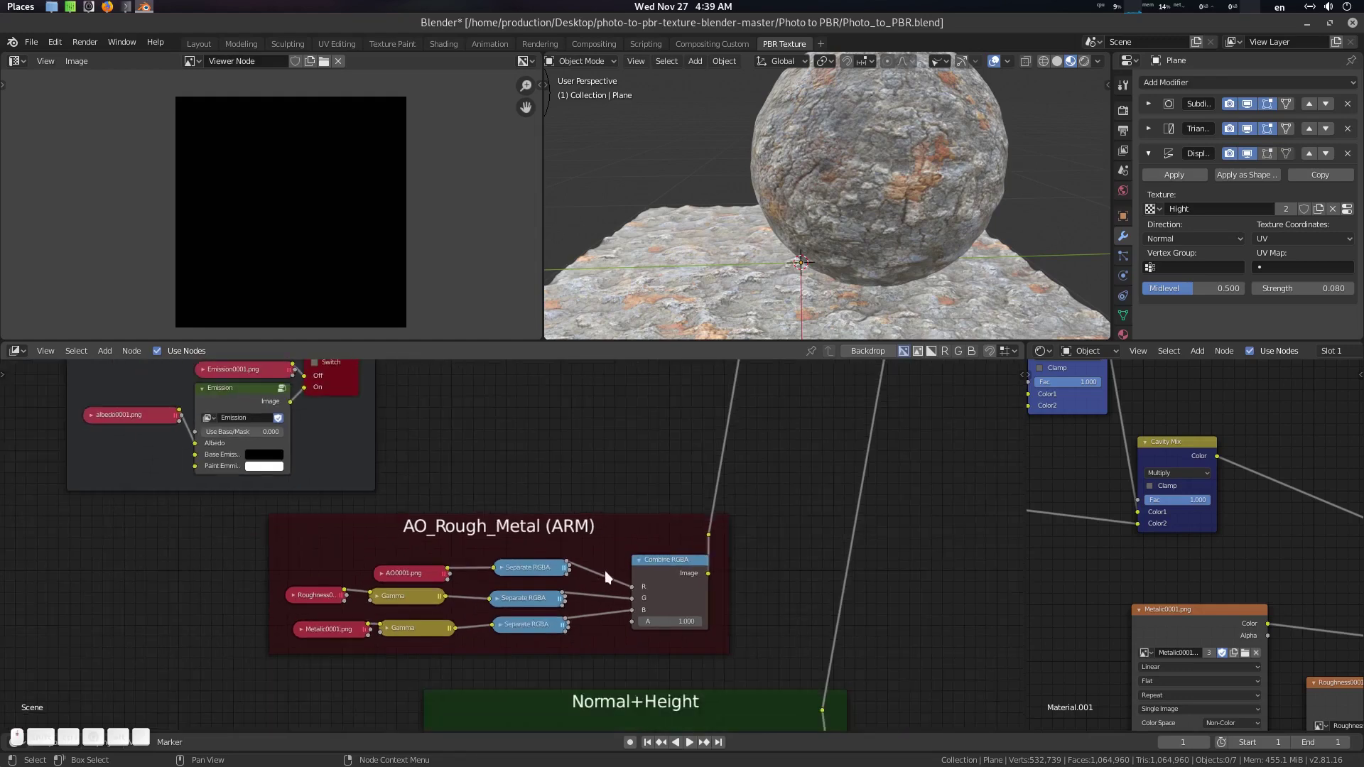
{"action": "middle_click_drag", "start_coordinate": [604, 570], "coordinate": [608, 516]}
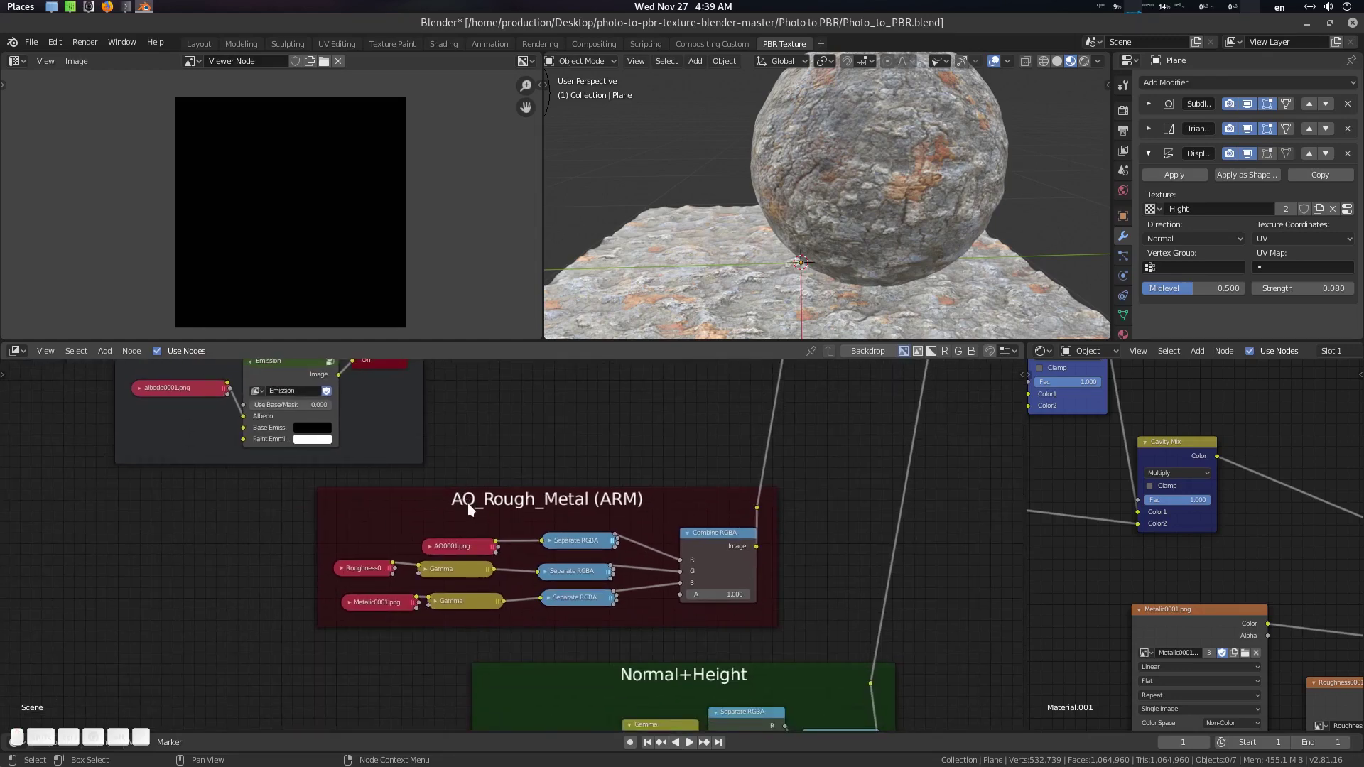
{"action": "middle_click_drag", "start_coordinate": [725, 501], "coordinate": [716, 502]}
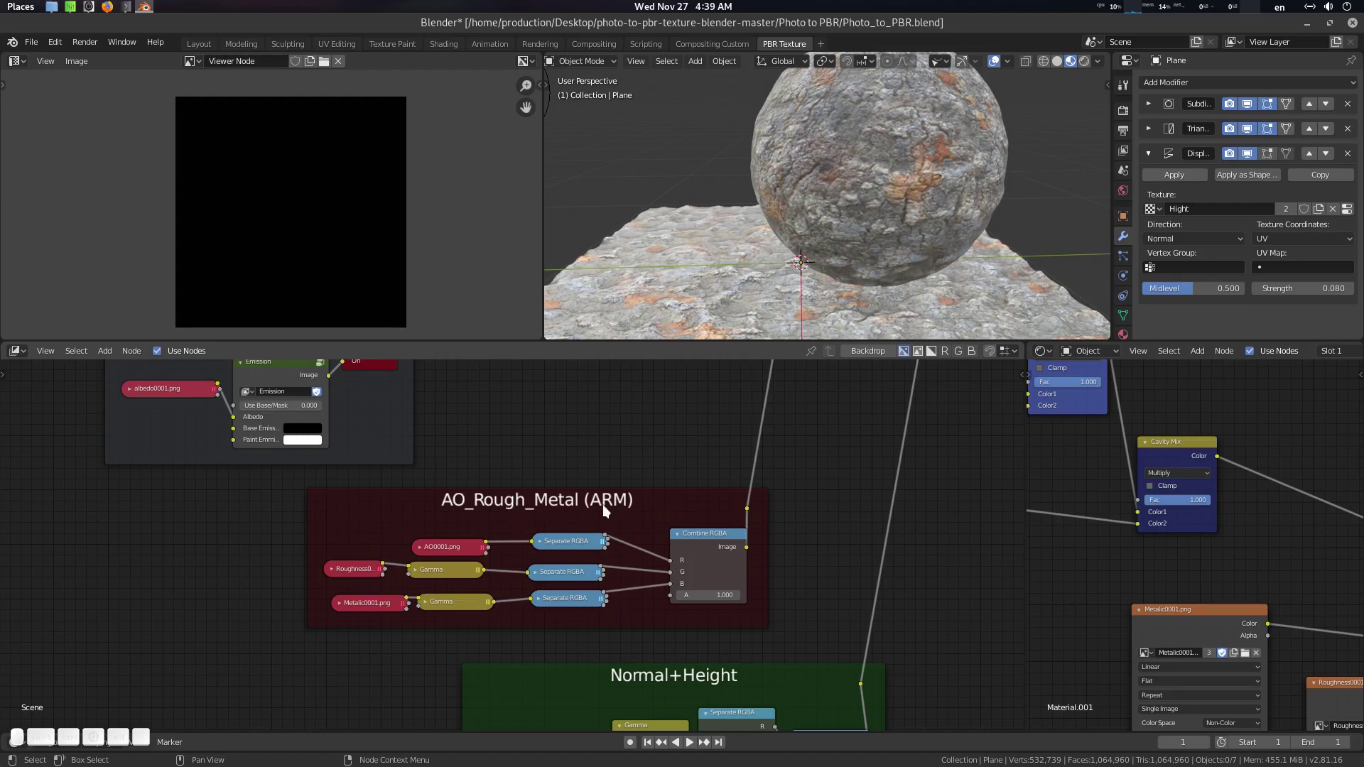
{"action": "scroll", "coordinate": [604, 510], "scroll_direction": "up", "scroll_amount": 1}
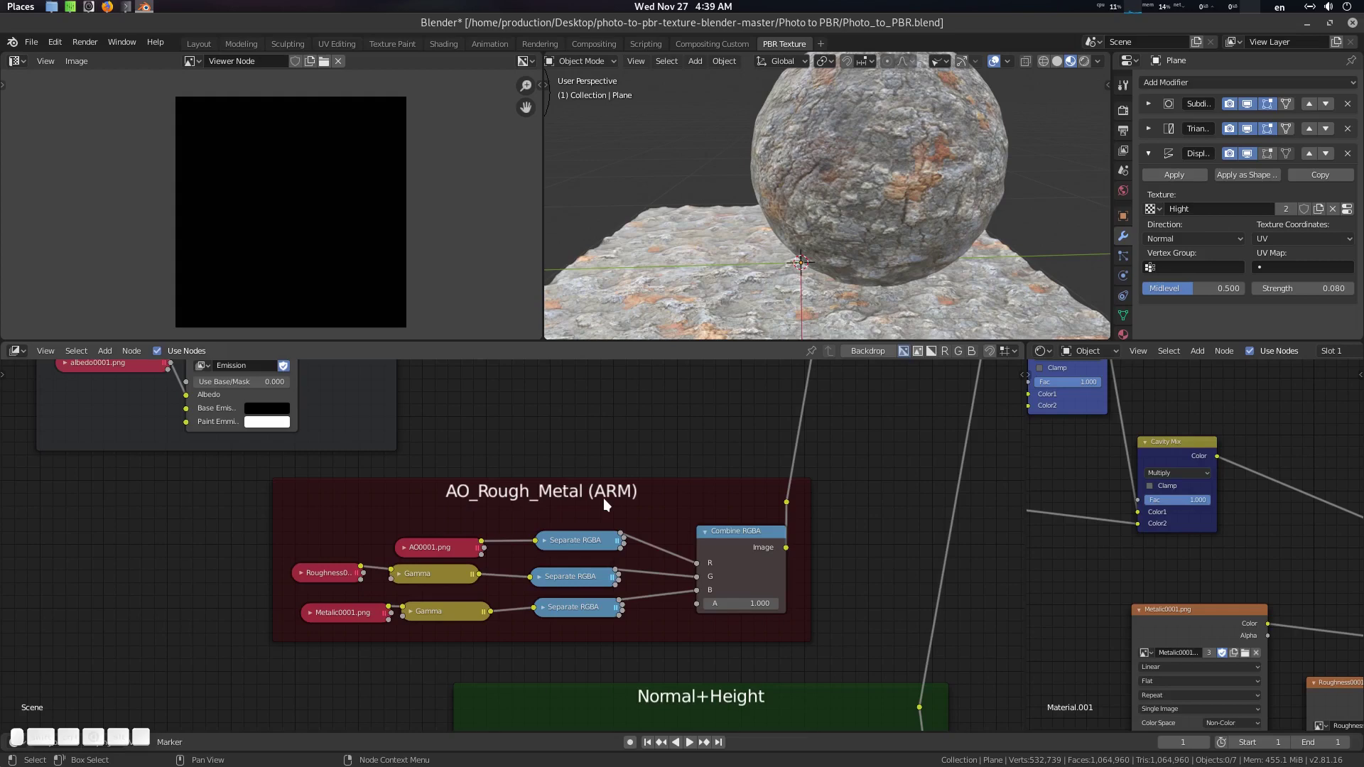
{"action": "scroll", "coordinate": [597, 498], "scroll_direction": "up", "scroll_amount": 1}
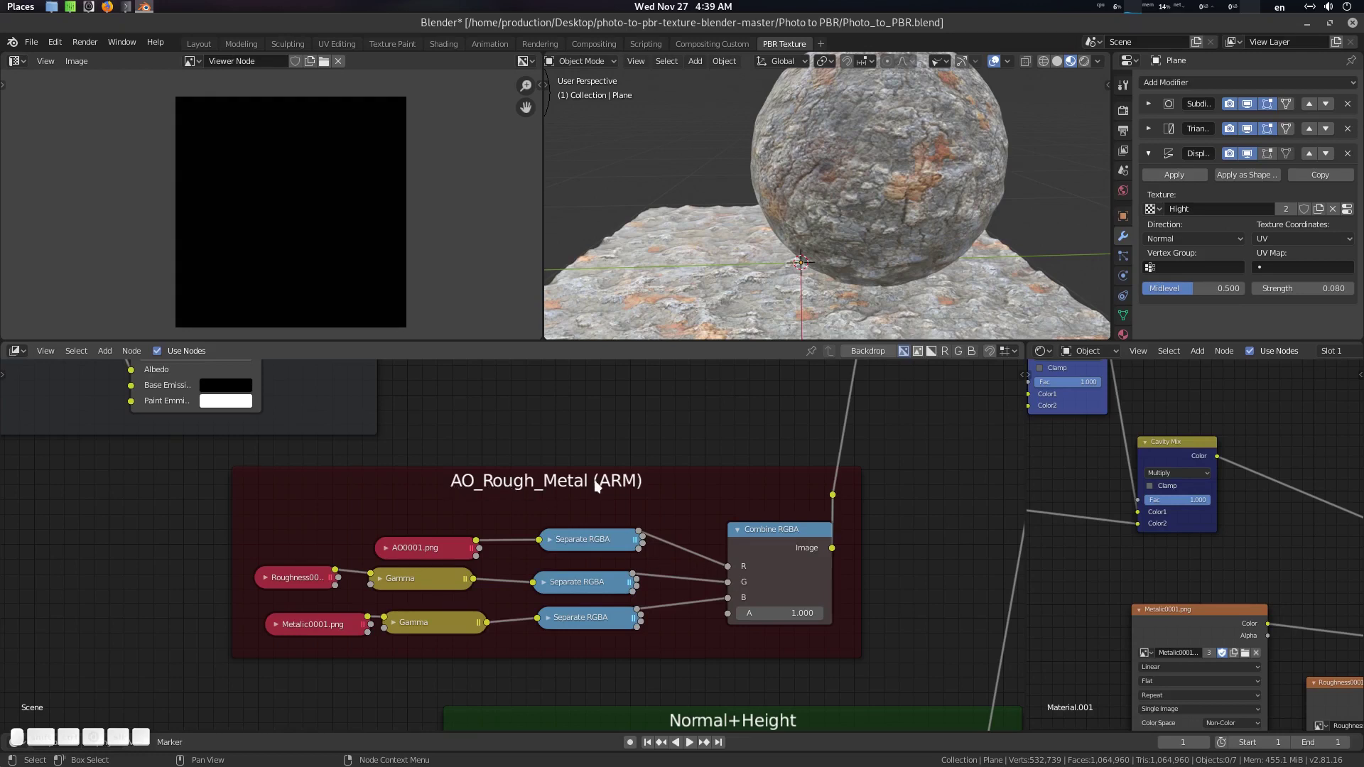
Try moving the roughness link from the G to the R input of Combine RGBA and undo it
{"action": "left_click_drag", "start_coordinate": [729, 582], "coordinate": [729, 568]}
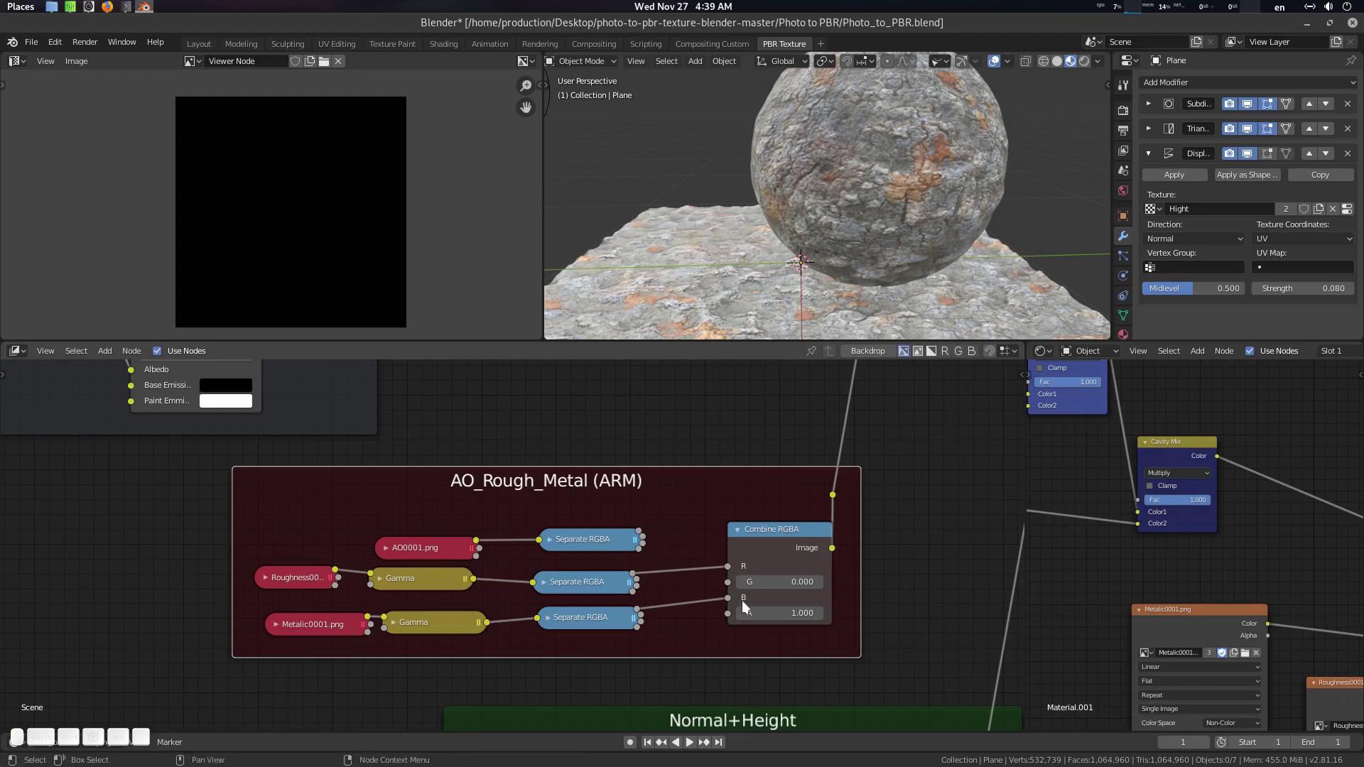
{"action": "key", "text": "ctrl+z"}
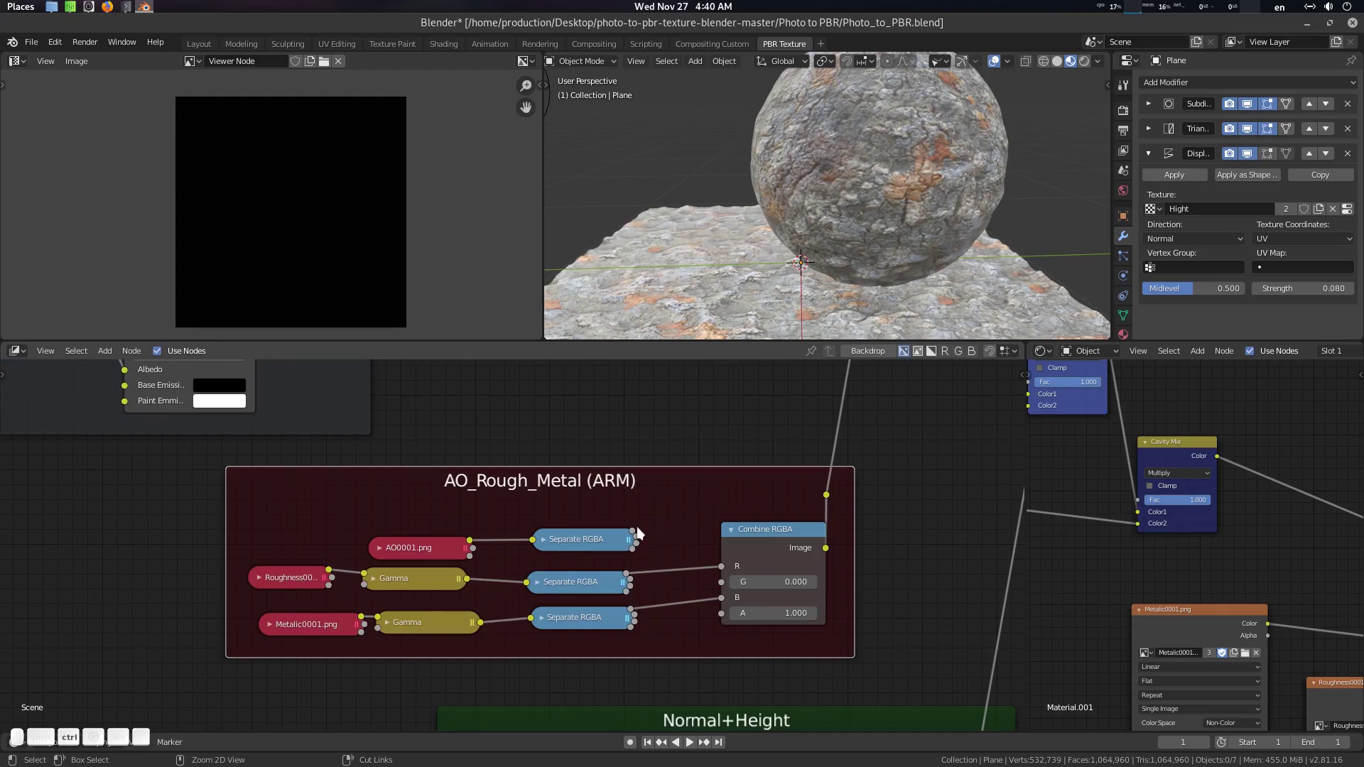
{"action": "key", "text": "ctrl+z"}
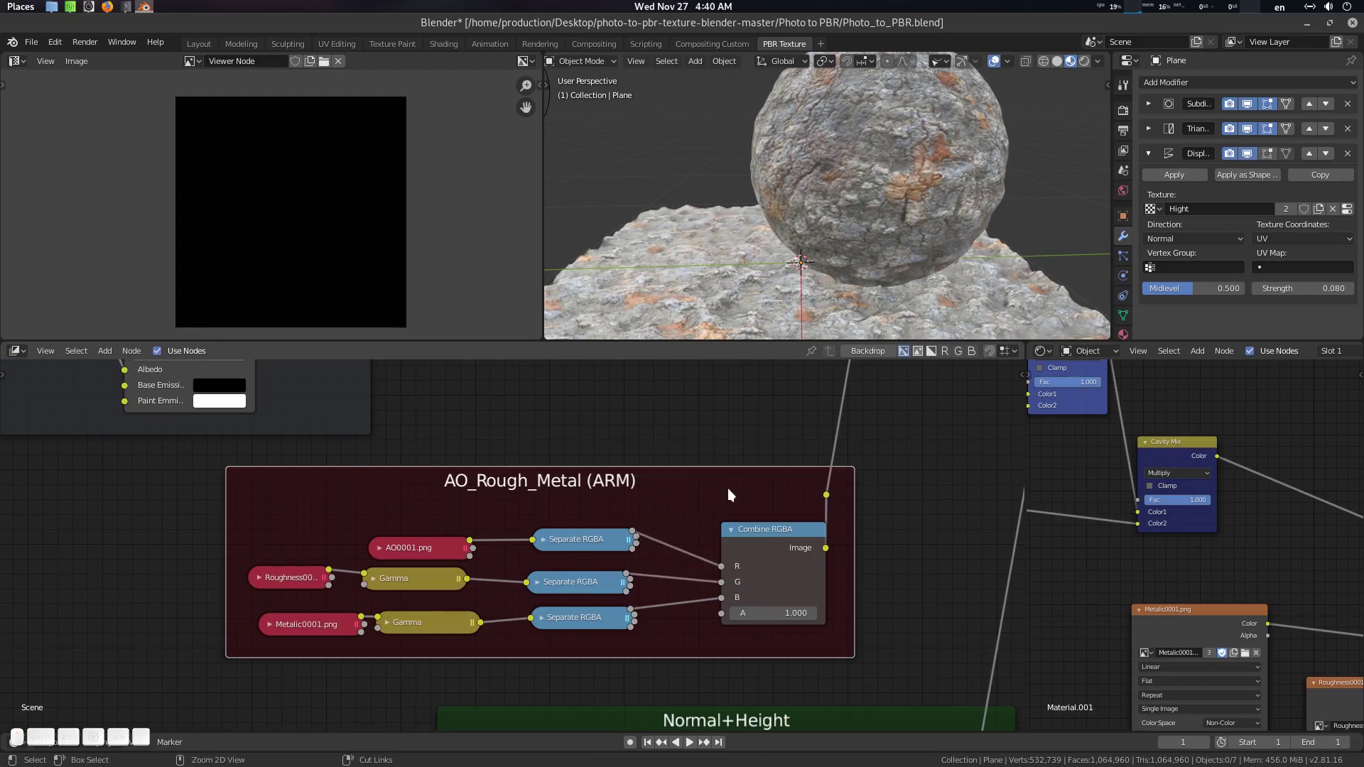
Inspect the Normal+Height frame below the AO_Rough_Metal (ARM) frame
{"action": "scroll", "coordinate": [732, 455], "scroll_direction": "down", "scroll_amount": 4}
{"action": "middle_click_drag", "start_coordinate": [696, 419], "coordinate": [664, 420]}
{"action": "scroll", "coordinate": [731, 490], "scroll_direction": "down", "scroll_amount": 2}
{"action": "scroll", "coordinate": [664, 419], "scroll_direction": "down", "scroll_amount": 1}
{"action": "middle_click_drag", "start_coordinate": [656, 539], "coordinate": [641, 459]}
{"action": "scroll", "coordinate": [643, 530], "scroll_direction": "up", "scroll_amount": 4}
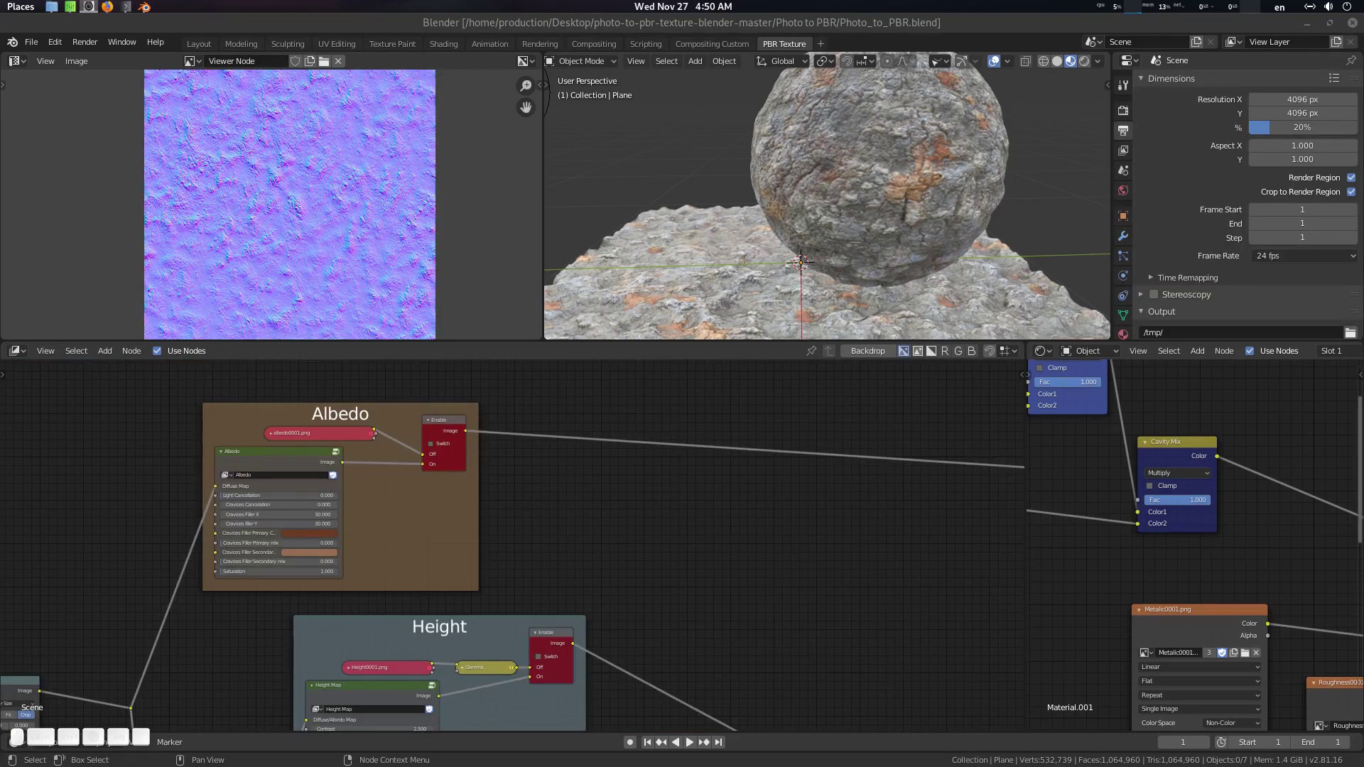
Switch to the file manager, open the project's TEXTURE folder and view AO_Rough_Metal0001.png
{"action": "left_click_drag", "start_coordinate": [1363, 117], "coordinate": [860, 119]}
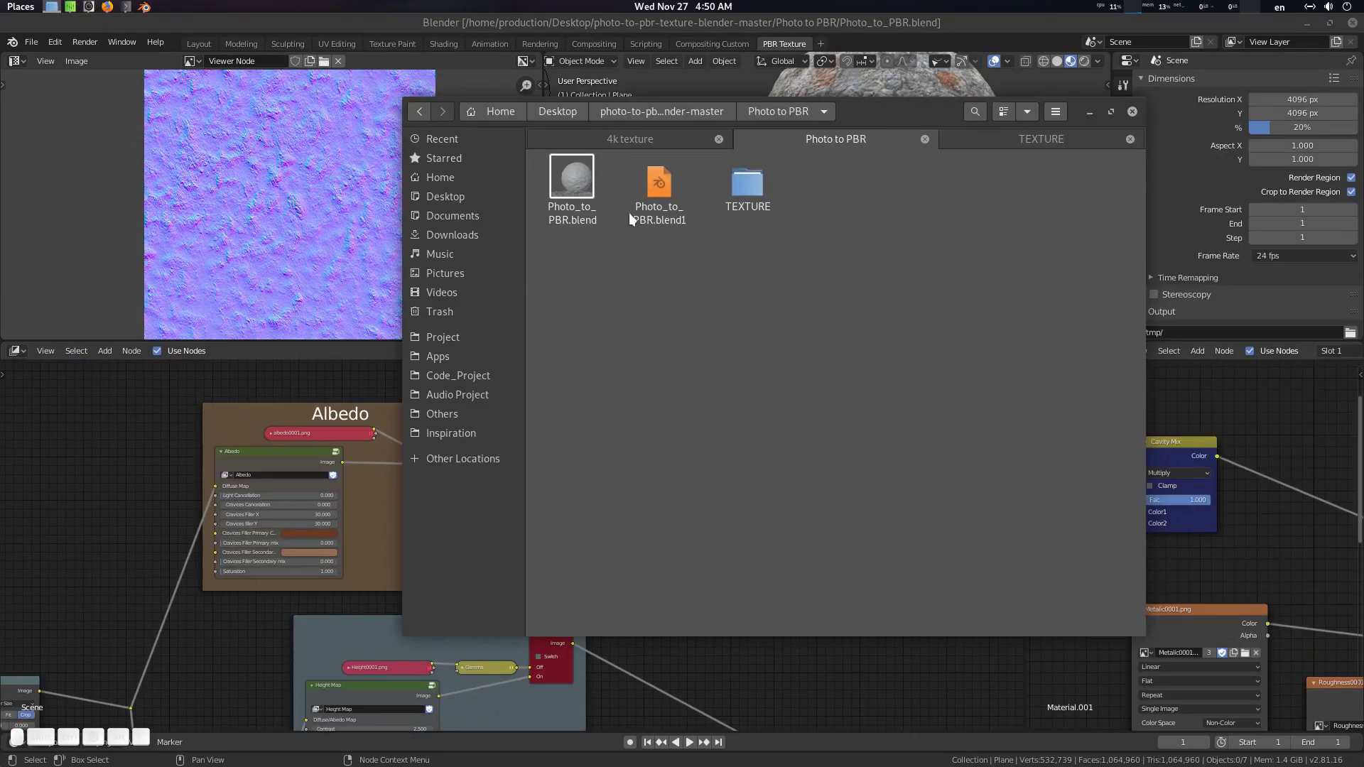
{"action": "double_click", "coordinate": [743, 186]}
{"action": "double_click", "coordinate": [695, 192]}
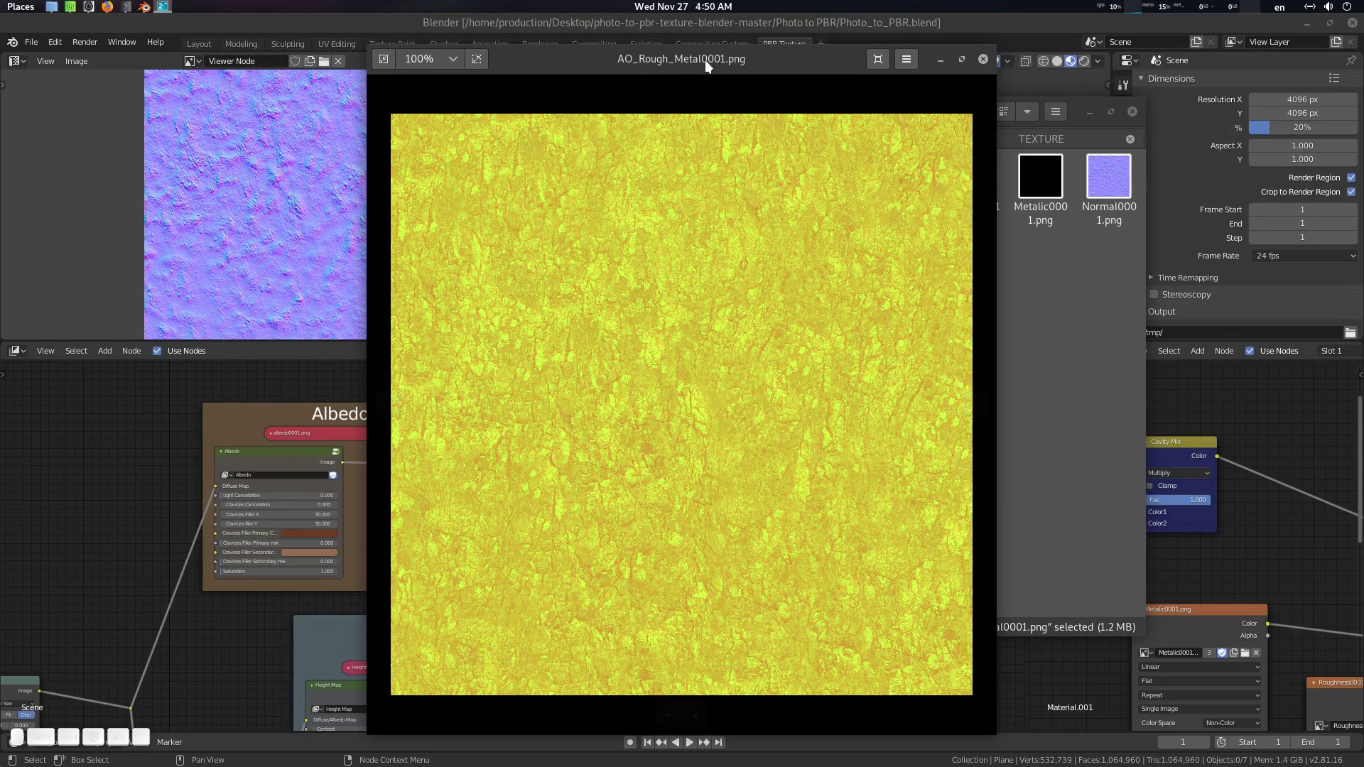
{"action": "left_click", "coordinate": [984, 59]}
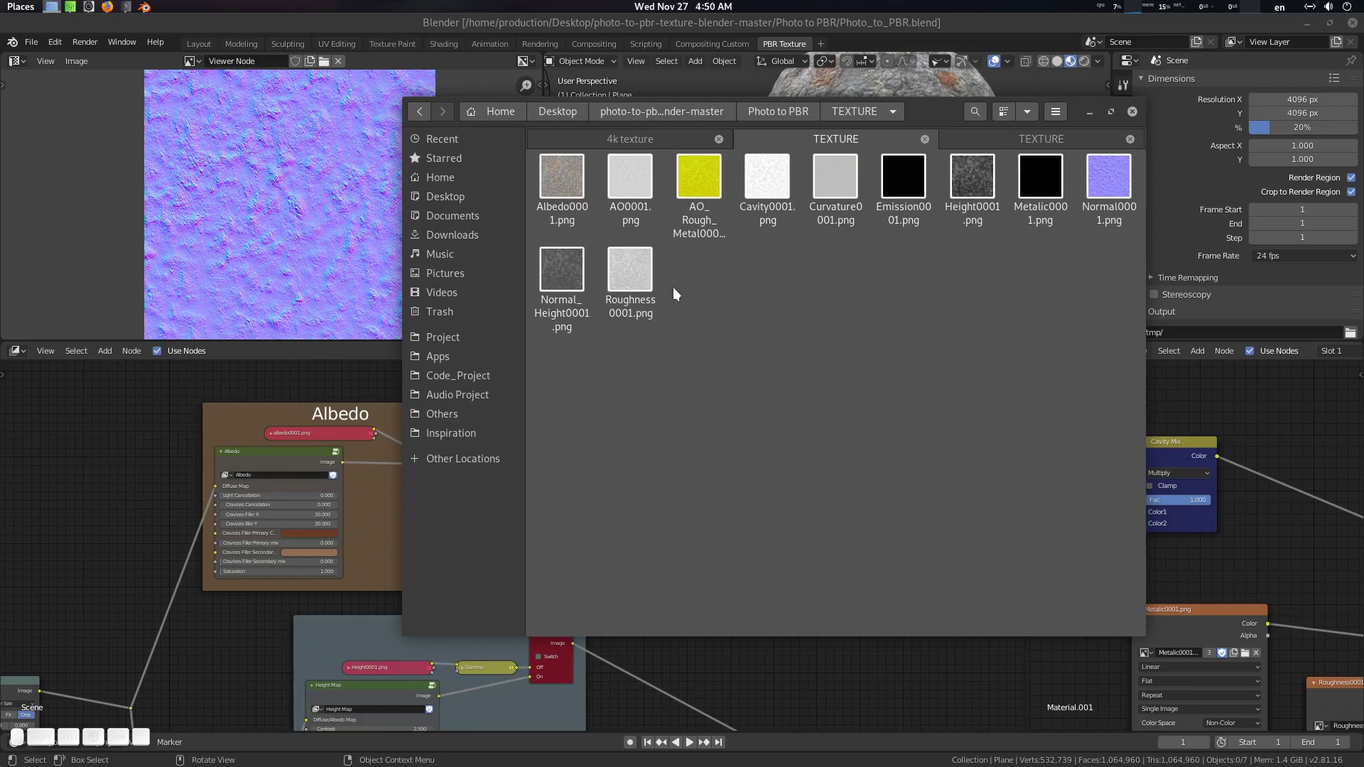
View Normal_Height0001.png from the TEXTURE folder and return to Blender
{"action": "left_click_drag", "start_coordinate": [563, 280], "coordinate": [586, 290]}
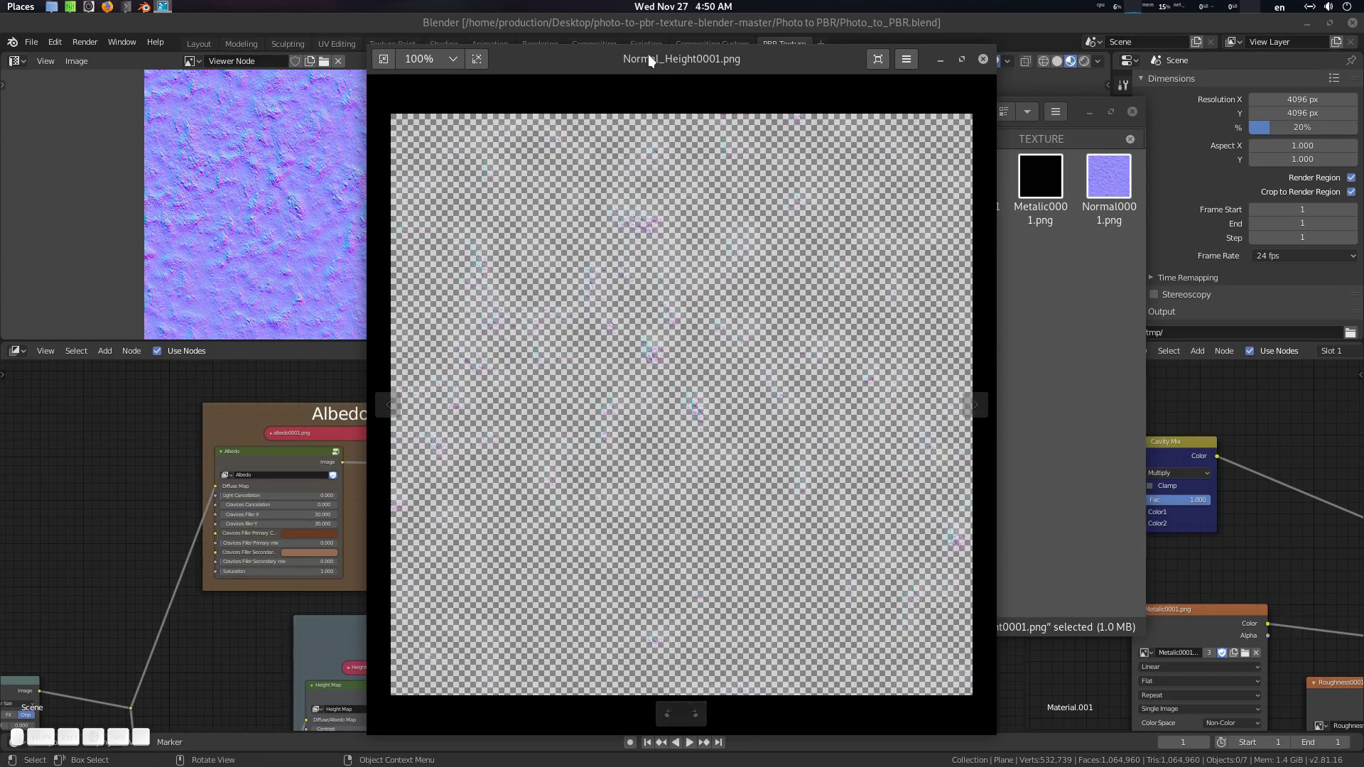
{"action": "left_click", "coordinate": [983, 59]}
{"action": "left_click", "coordinate": [669, 336]}
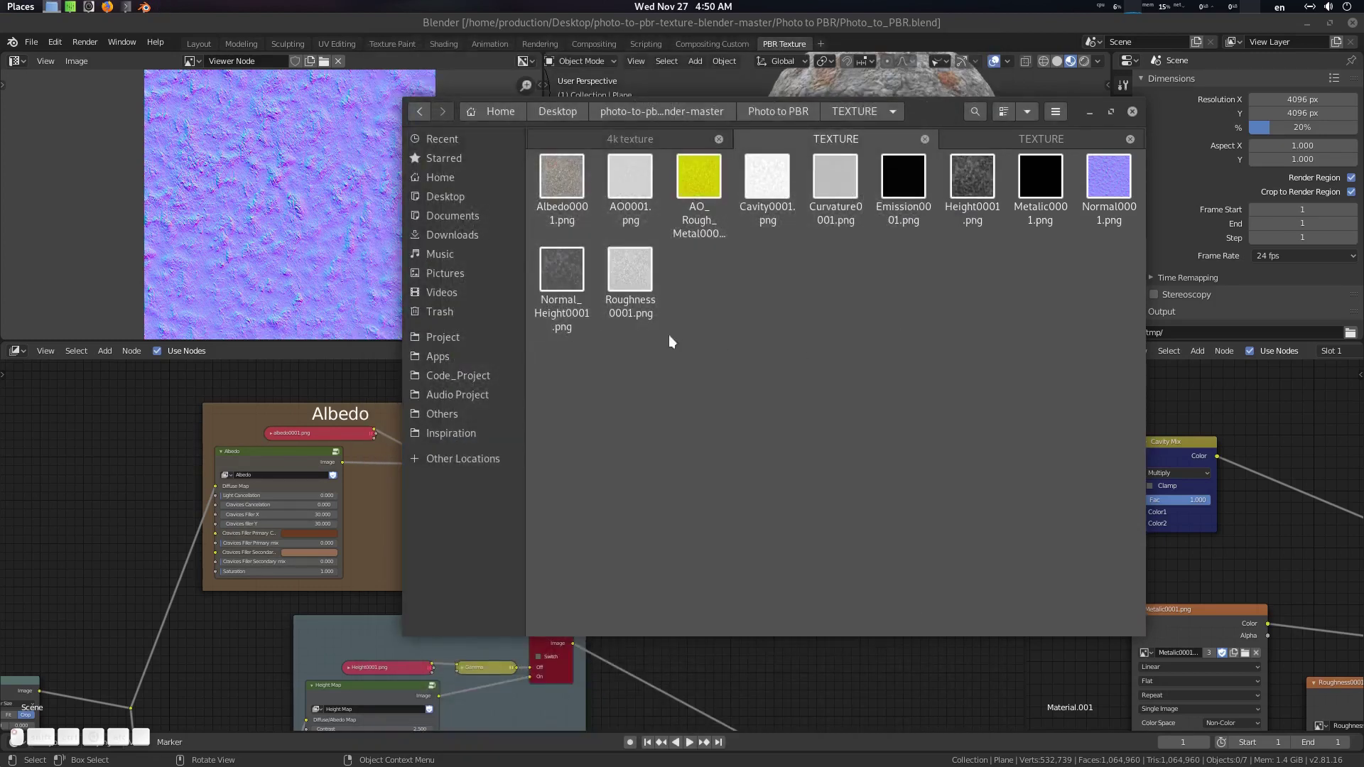
{"action": "left_click_drag", "start_coordinate": [942, 114], "coordinate": [1363, 213]}
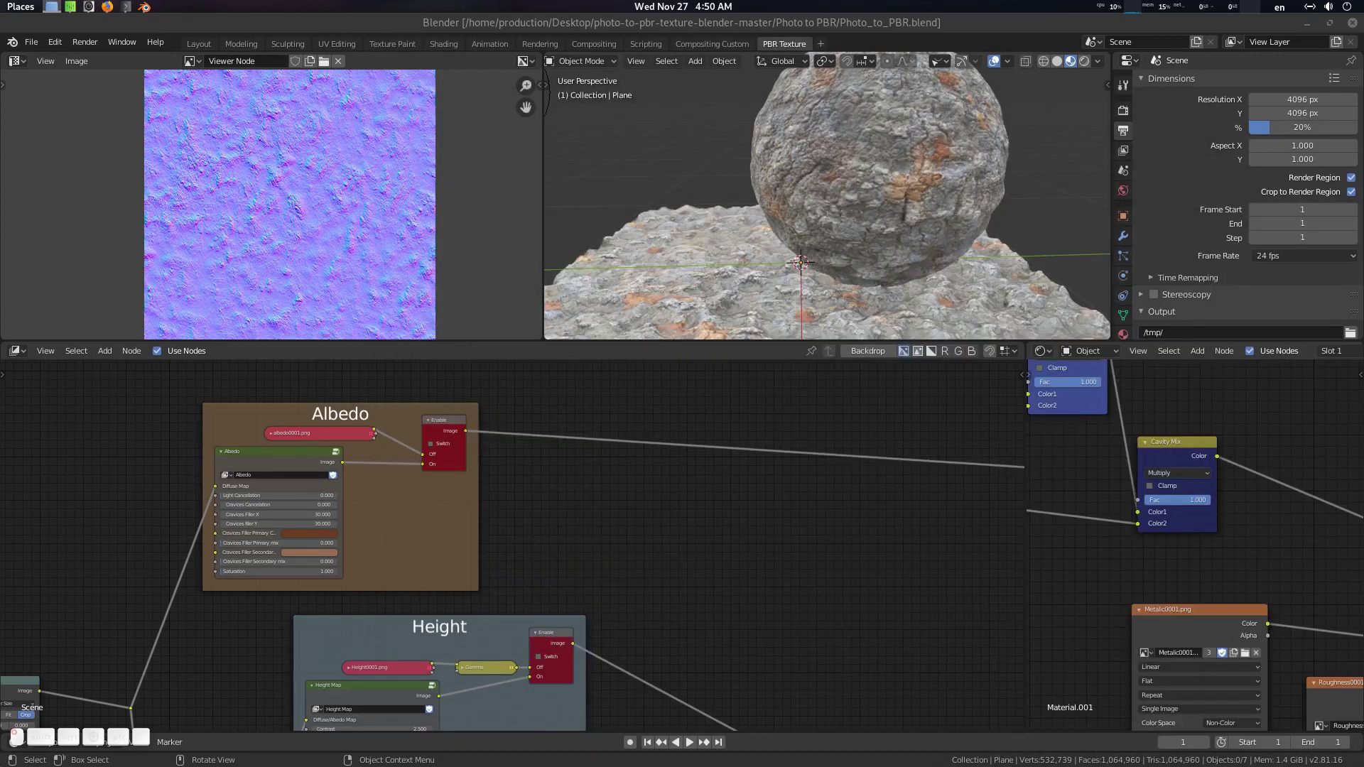
Set the output resolution percentage to 100%
{"action": "scroll", "coordinate": [680, 454], "scroll_direction": "down", "scroll_amount": 4}
{"action": "middle_click_drag", "start_coordinate": [460, 472], "coordinate": [562, 507]}
{"action": "scroll", "coordinate": [504, 504], "scroll_direction": "up", "scroll_amount": 8}
{"action": "scroll", "coordinate": [497, 544], "scroll_direction": "up", "scroll_amount": 1}
{"action": "middle_click_drag", "start_coordinate": [433, 581], "coordinate": [493, 563]}
{"action": "scroll", "coordinate": [585, 524], "scroll_direction": "down", "scroll_amount": 3}
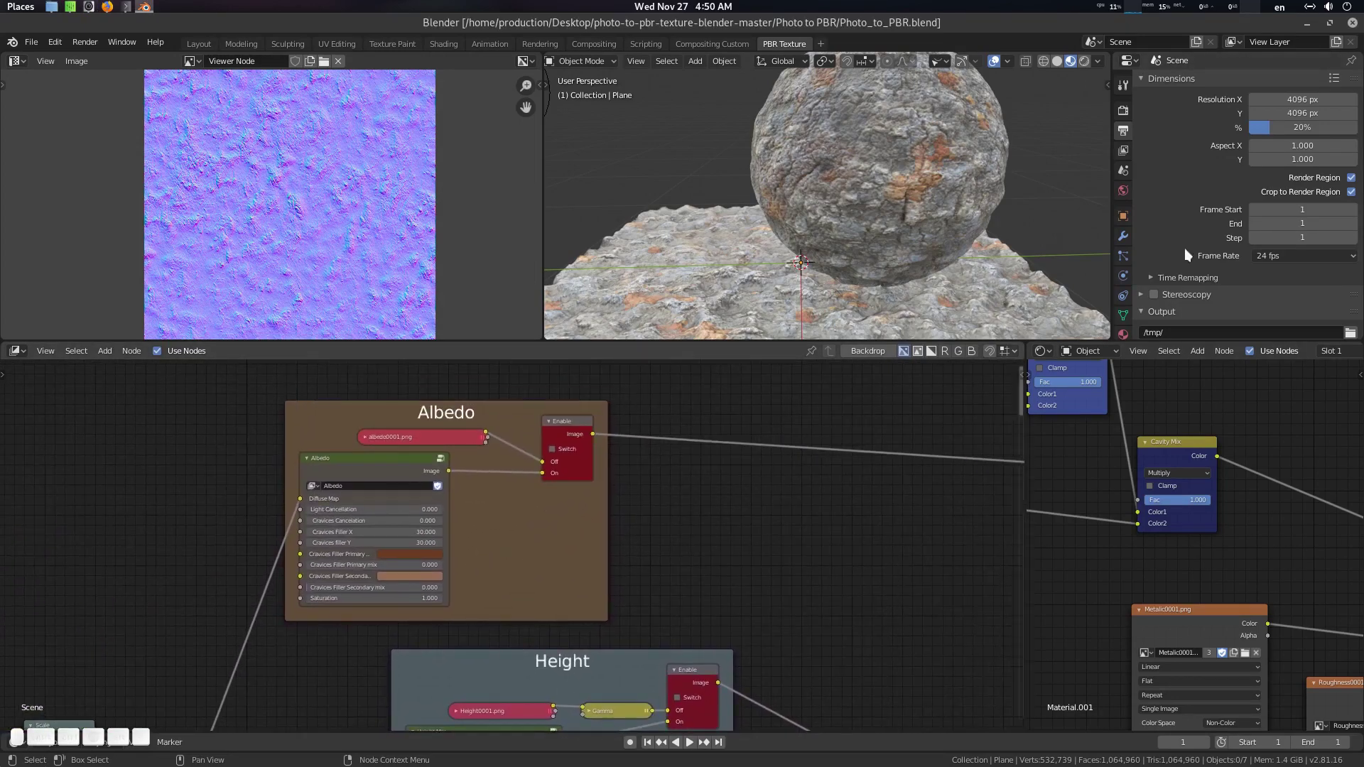
{"action": "left_click", "coordinate": [1276, 134]}
{"action": "type", "text": "100"}
{"action": "key", "text": "Return"}
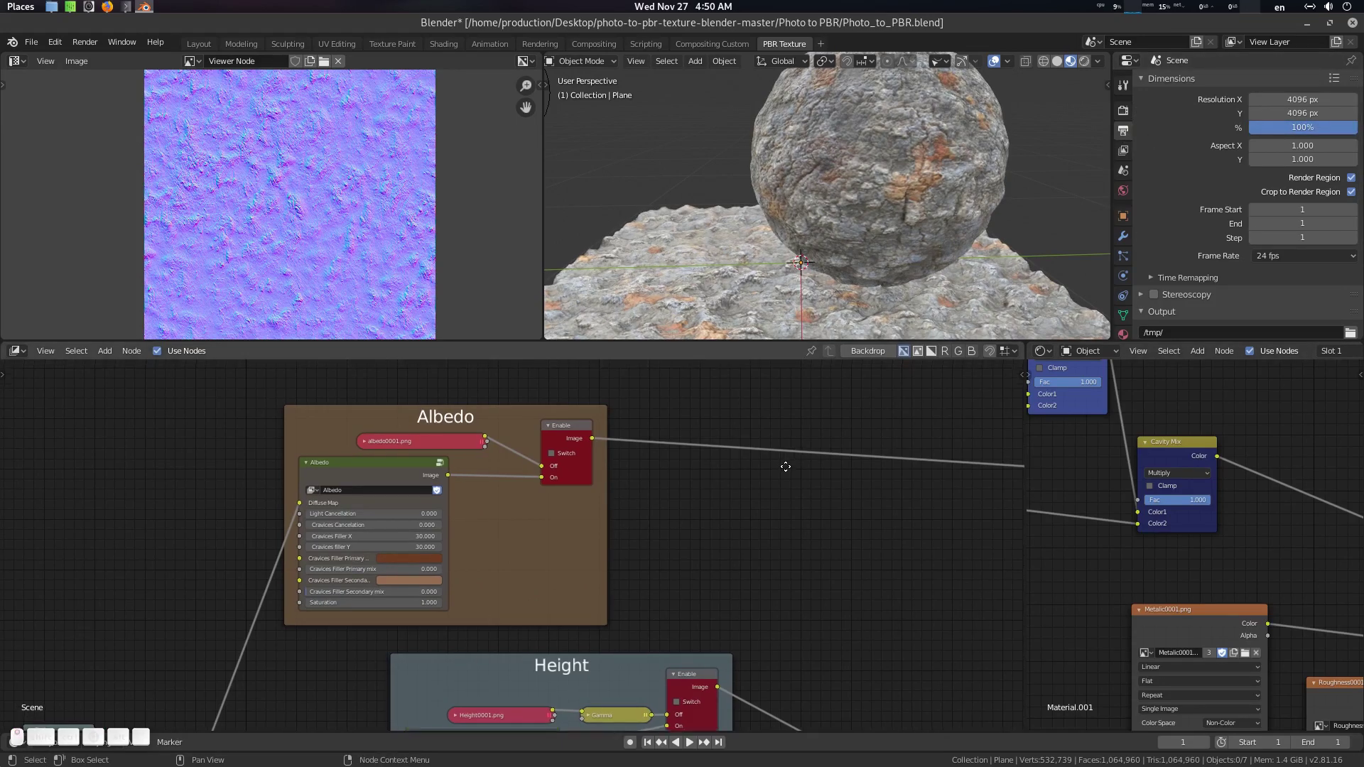
Preview and render the Albedo frame's Enable output with its Switch turned on, and turn the Switch back off
{"action": "scroll", "coordinate": [739, 479], "scroll_direction": "up", "scroll_amount": 2}
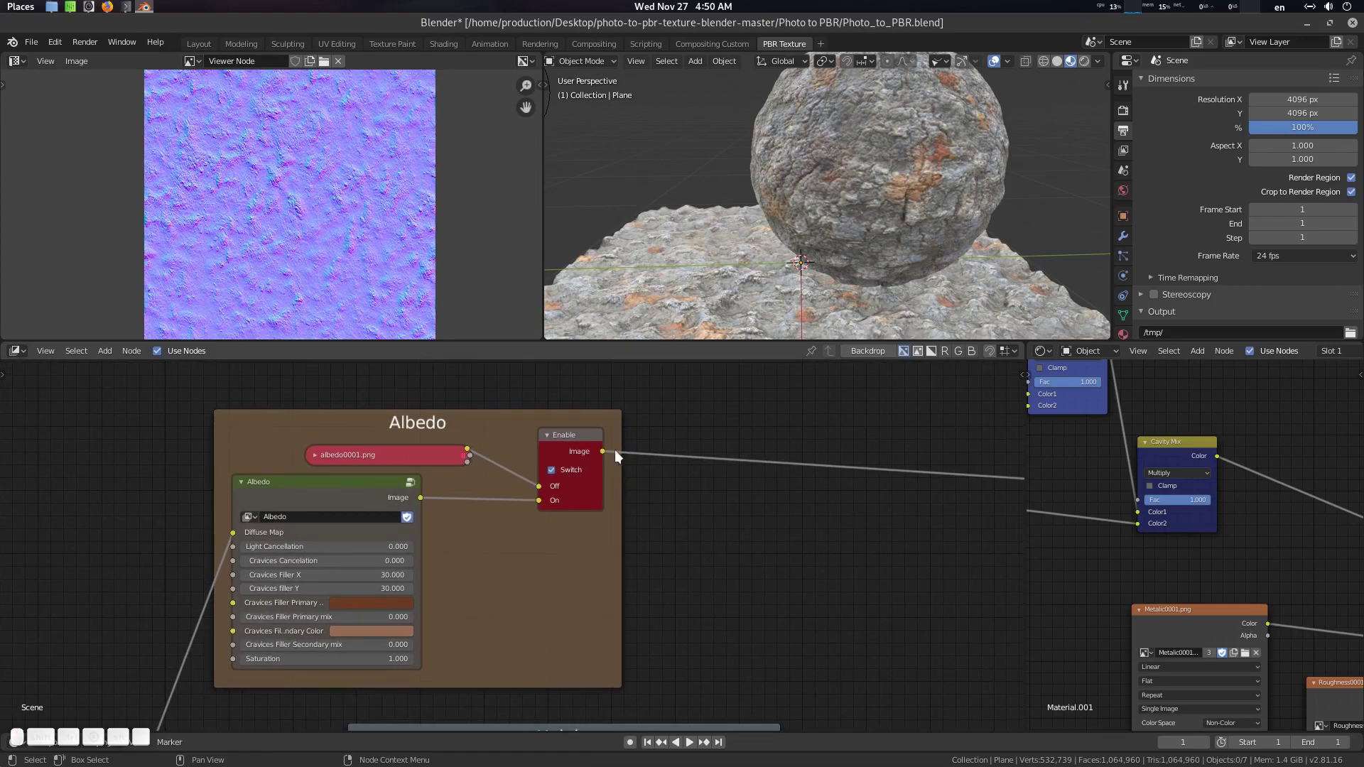
{"action": "left_click", "coordinate": [581, 446], "text": "ctrl+shift"}
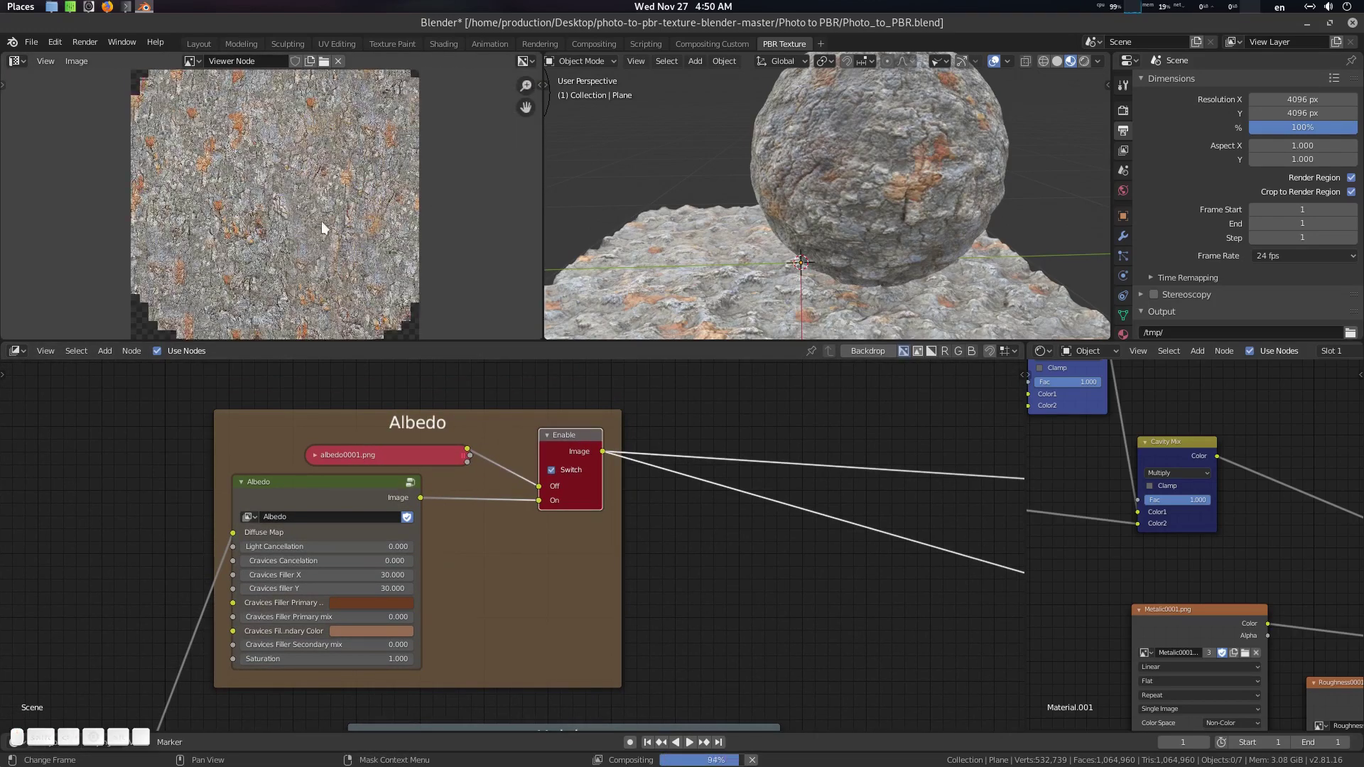
{"action": "middle_click_drag", "start_coordinate": [641, 523], "coordinate": [617, 521]}
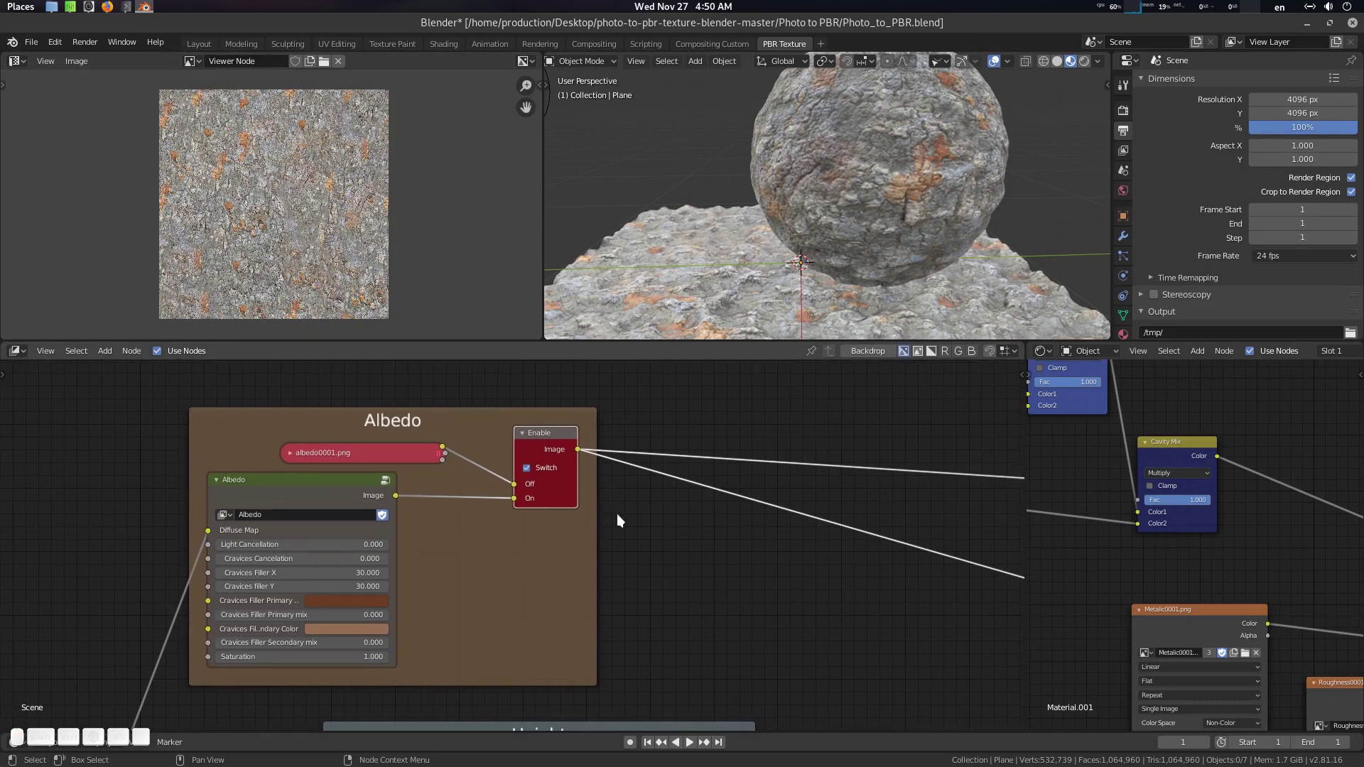
{"action": "key", "text": "F12"}
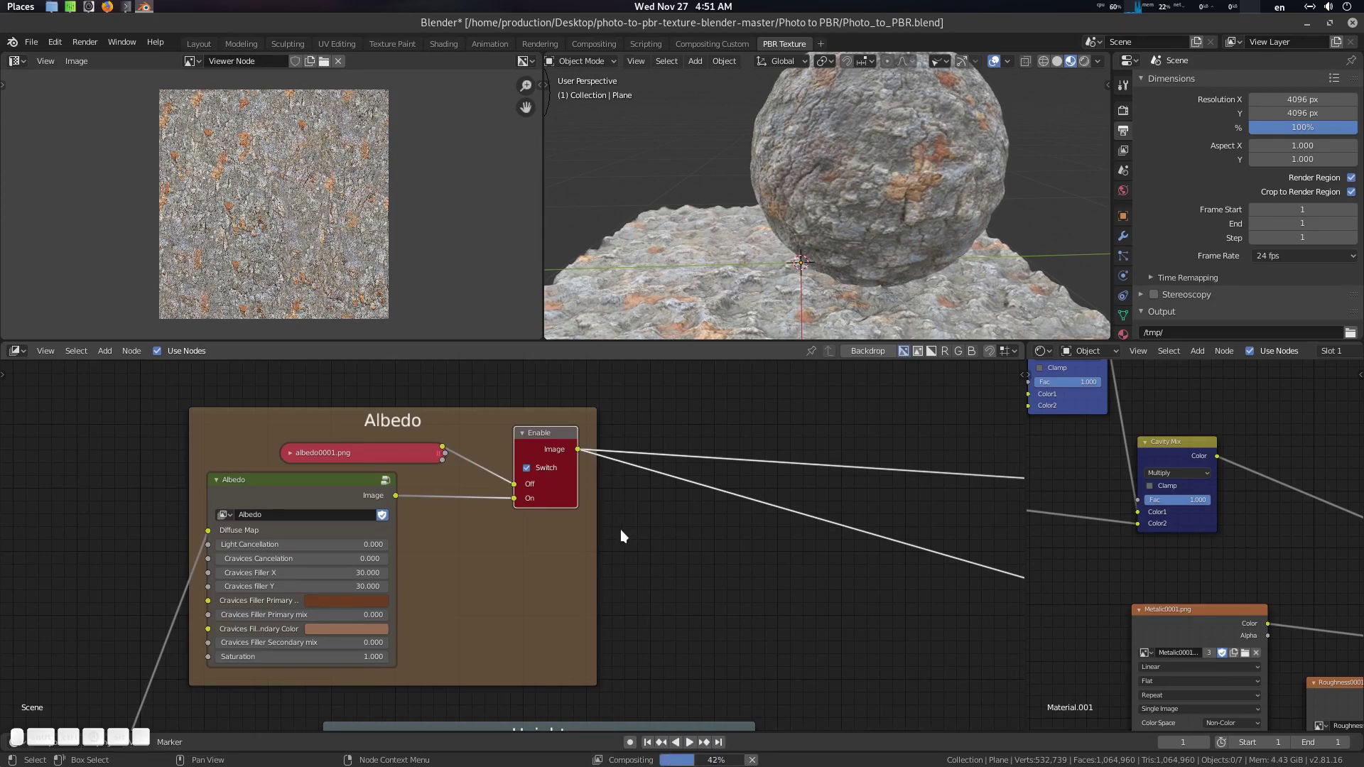
{"action": "middle_click_drag", "start_coordinate": [603, 501], "coordinate": [574, 451]}
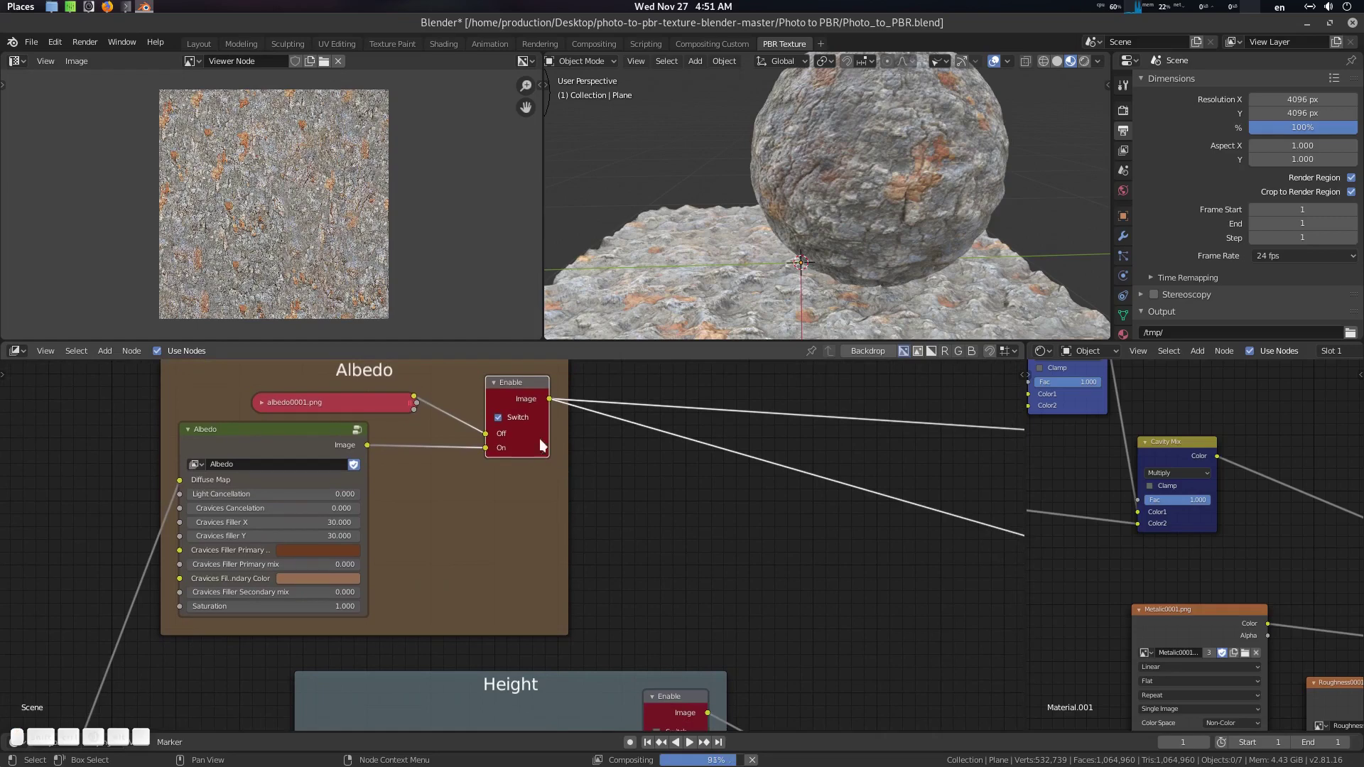
{"action": "left_click", "coordinate": [499, 418]}
Preview and render the Height frame's Enable output with its Switch turned on, and turn the Switch back off
{"action": "middle_click_drag", "start_coordinate": [628, 581], "coordinate": [590, 525]}
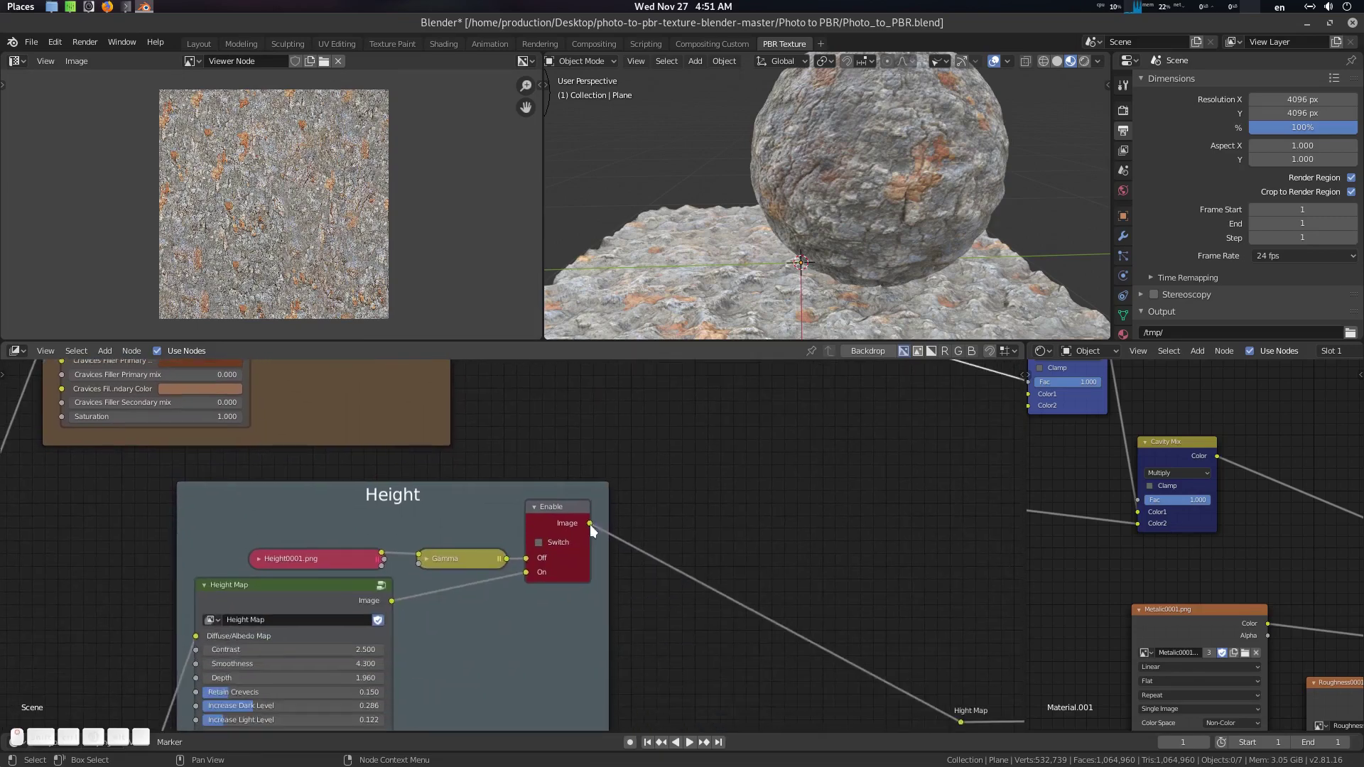
{"action": "left_click", "coordinate": [556, 544]}
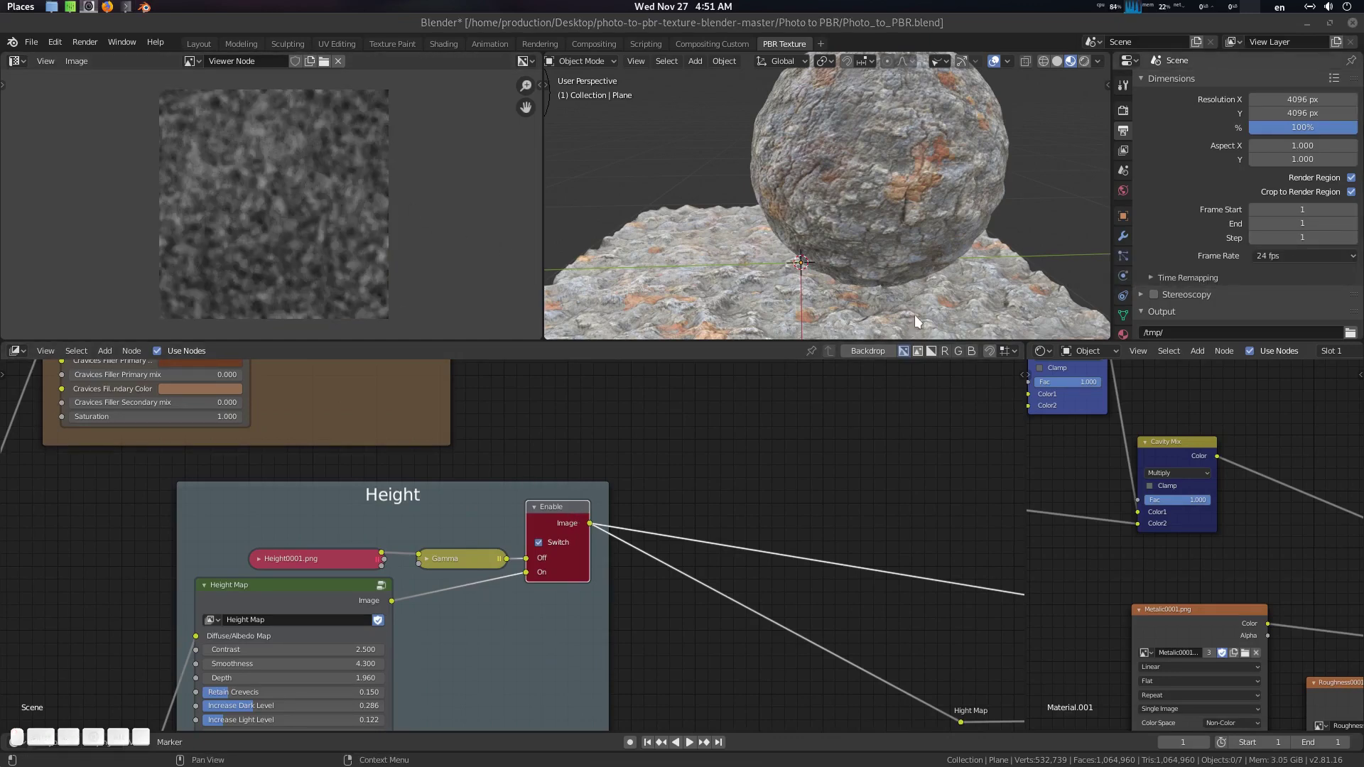
{"action": "middle_click_drag", "start_coordinate": [588, 449], "coordinate": [578, 449]}
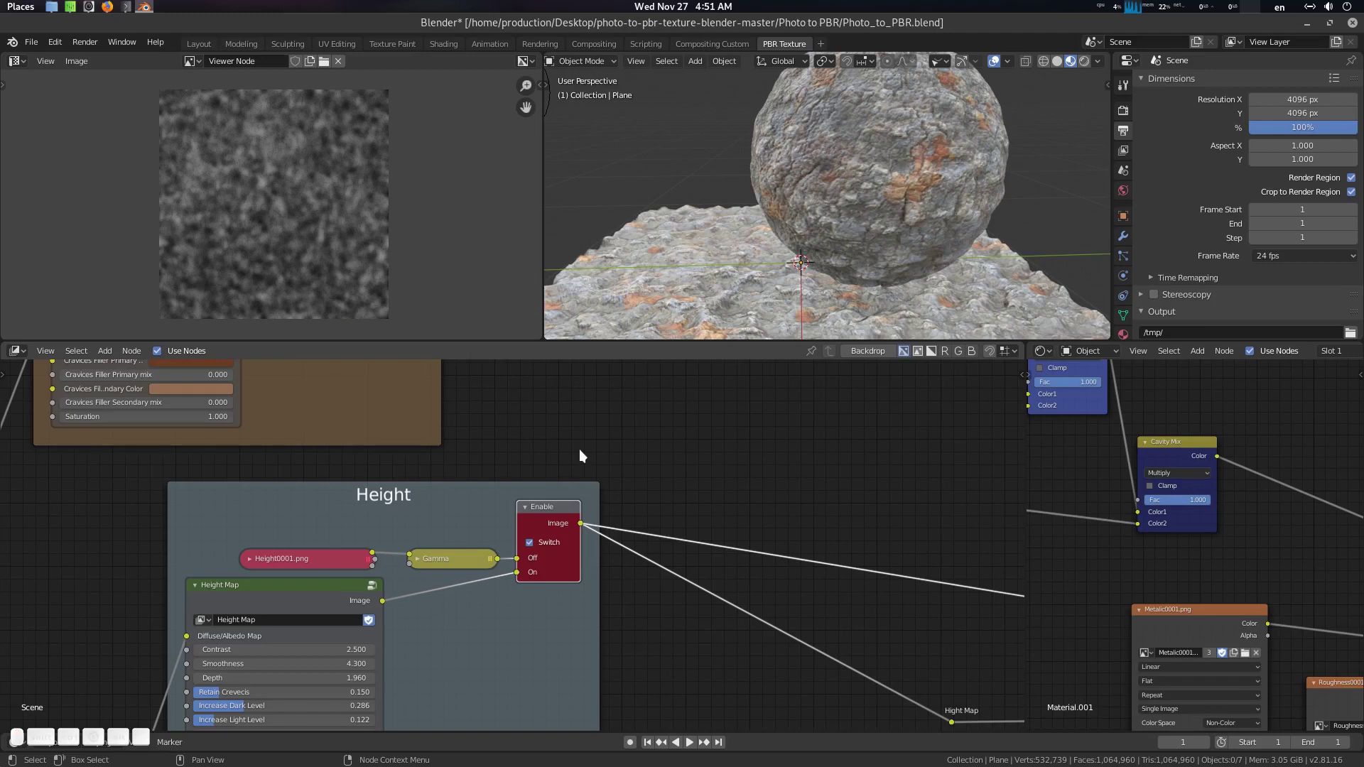
{"action": "key", "text": "F12"}
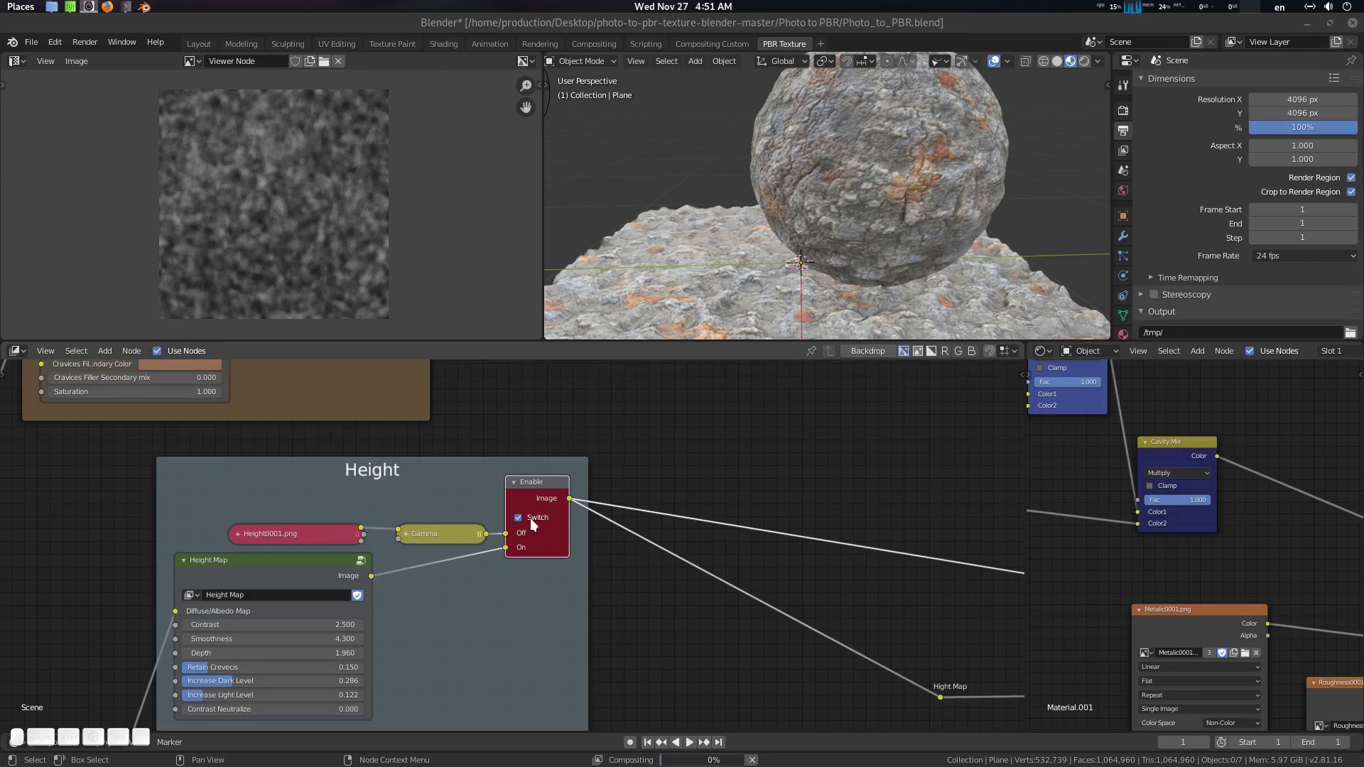
{"action": "left_click", "coordinate": [518, 518]}
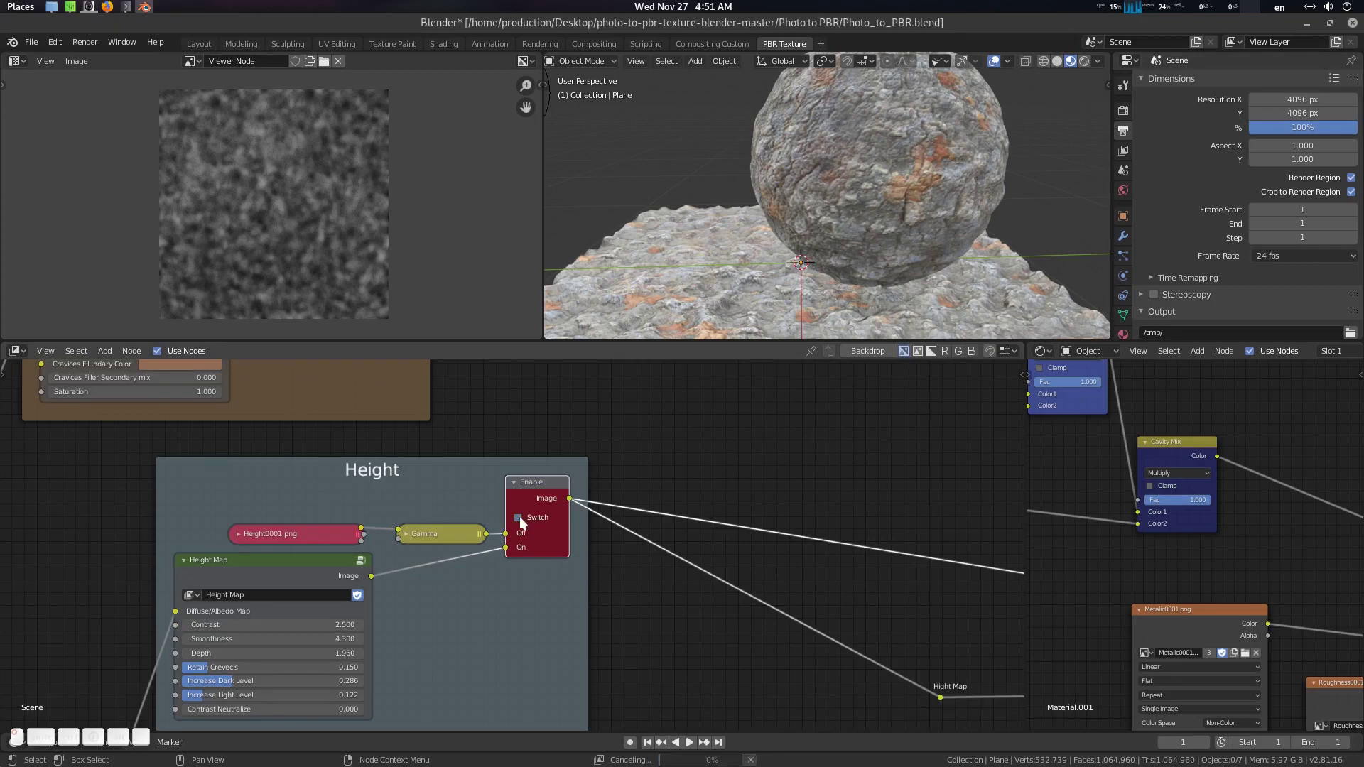
{"action": "scroll", "coordinate": [554, 505], "scroll_direction": "down", "scroll_amount": 4}
{"action": "middle_click_drag", "start_coordinate": [605, 496], "coordinate": [628, 457]}
{"action": "scroll", "coordinate": [631, 540], "scroll_direction": "up", "scroll_amount": 3}
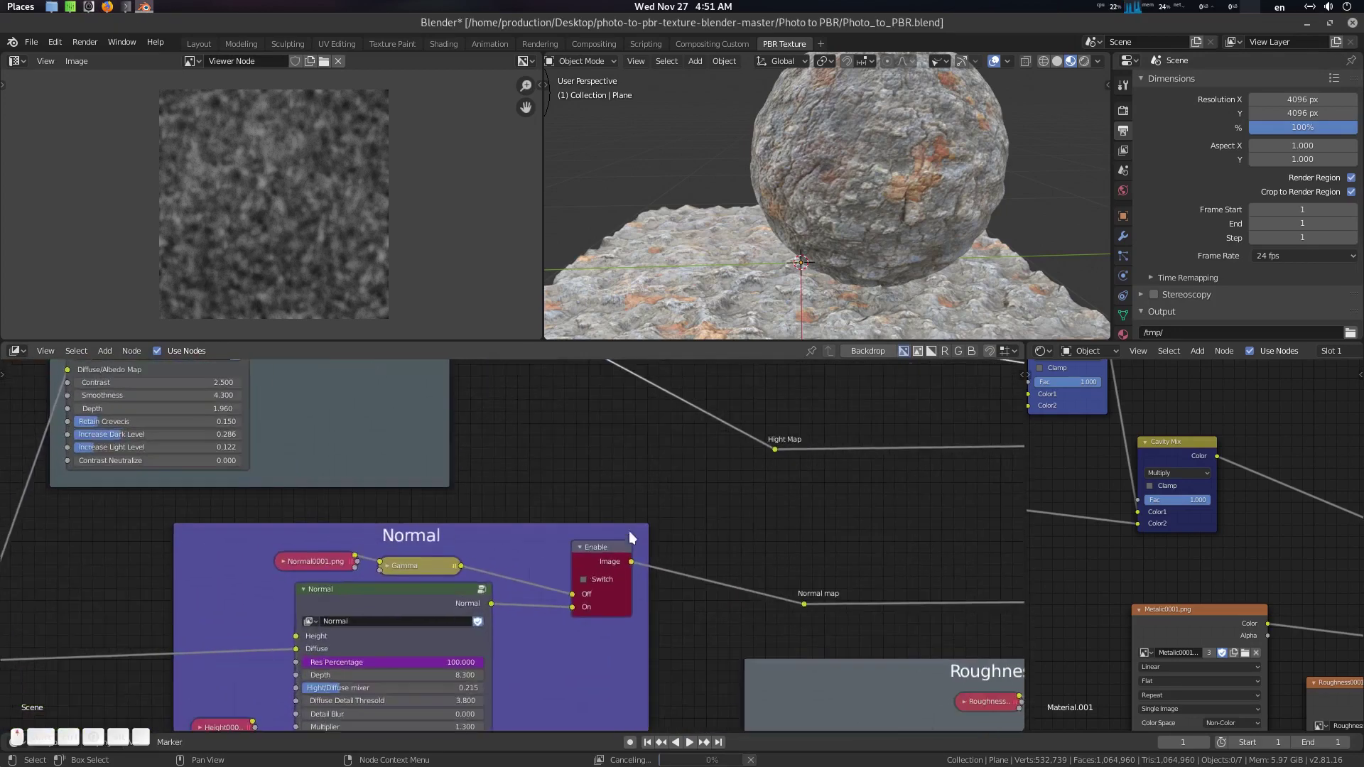
Turn on the Switch of the Normal frame's Enable node, preview its output in the viewer, and render it
{"action": "middle_click_drag", "start_coordinate": [630, 540], "coordinate": [629, 519]}
{"action": "left_click", "coordinate": [597, 559]}
{"action": "left_click", "coordinate": [600, 524], "text": "ctrl+shift"}
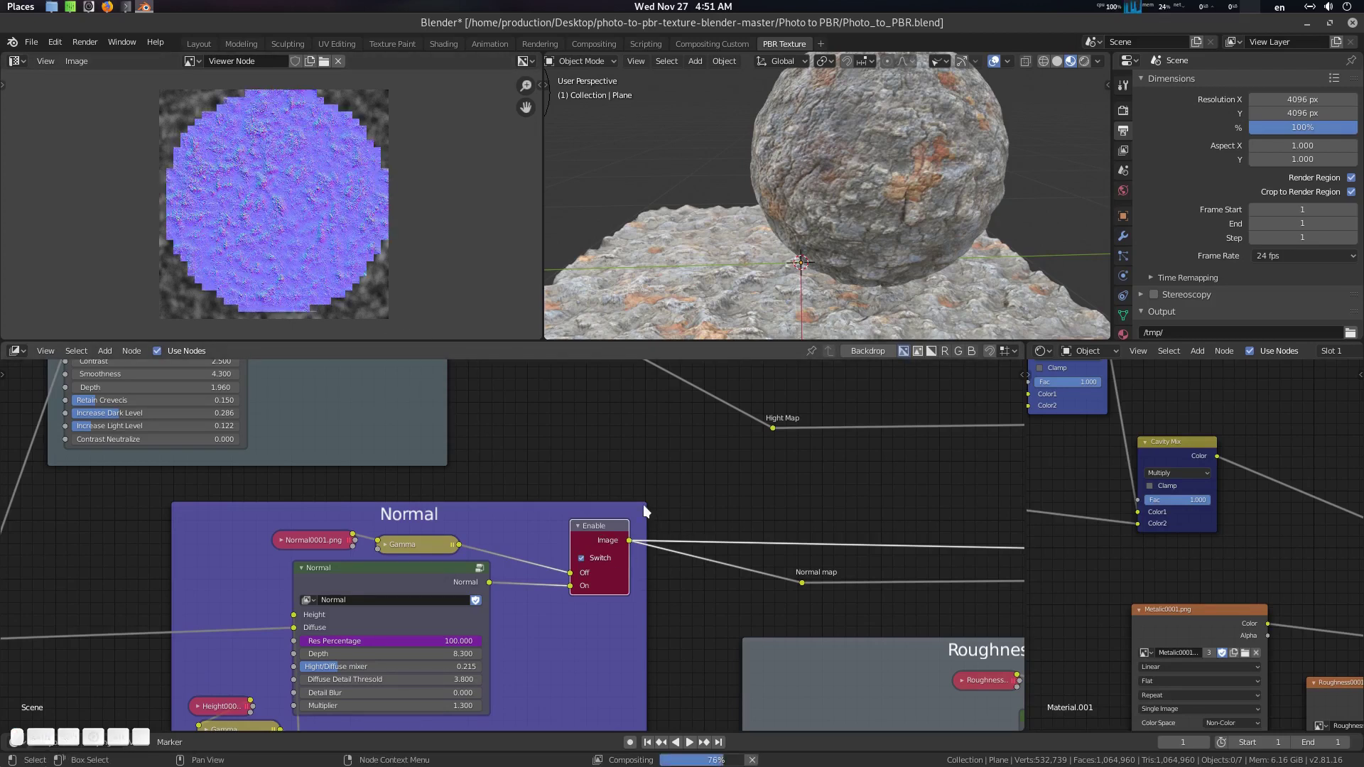
{"action": "middle_click_drag", "start_coordinate": [701, 516], "coordinate": [716, 527]}
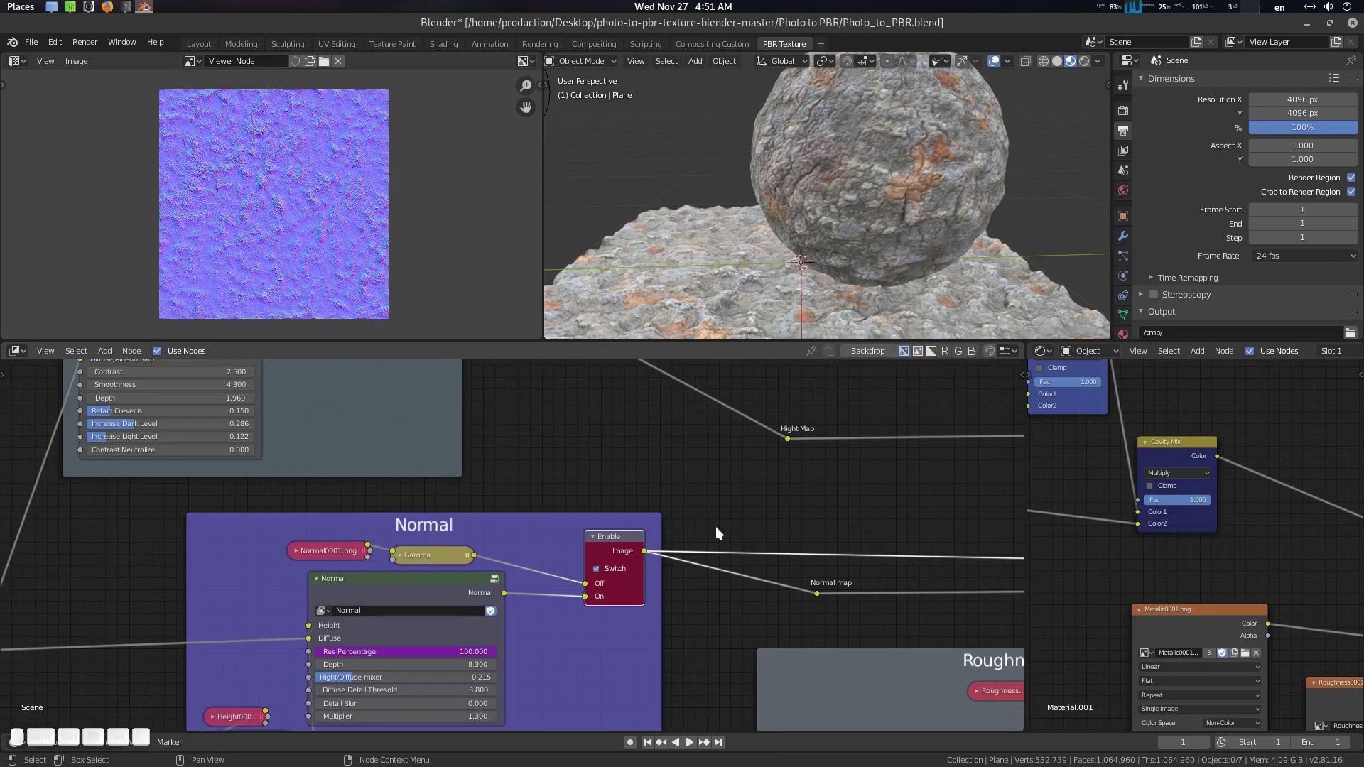
{"action": "key", "text": "F12"}
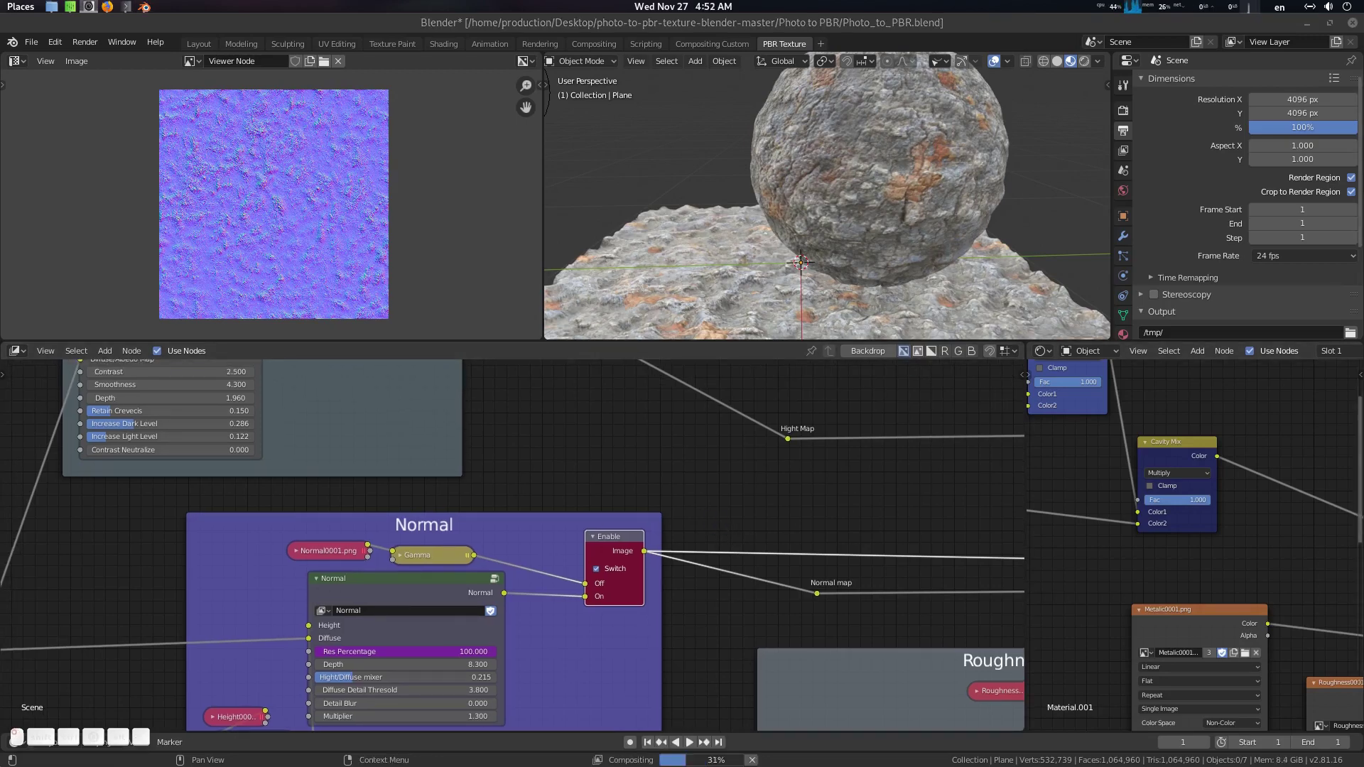
Inspect the bark material on the sphere up close and turn the Normal frame's Enable Switch back off
{"action": "middle_click_drag", "start_coordinate": [728, 514], "coordinate": [717, 493]}
{"action": "middle_click_drag", "start_coordinate": [767, 330], "coordinate": [774, 219]}
{"action": "scroll", "coordinate": [791, 215], "scroll_direction": "up", "scroll_amount": 4}
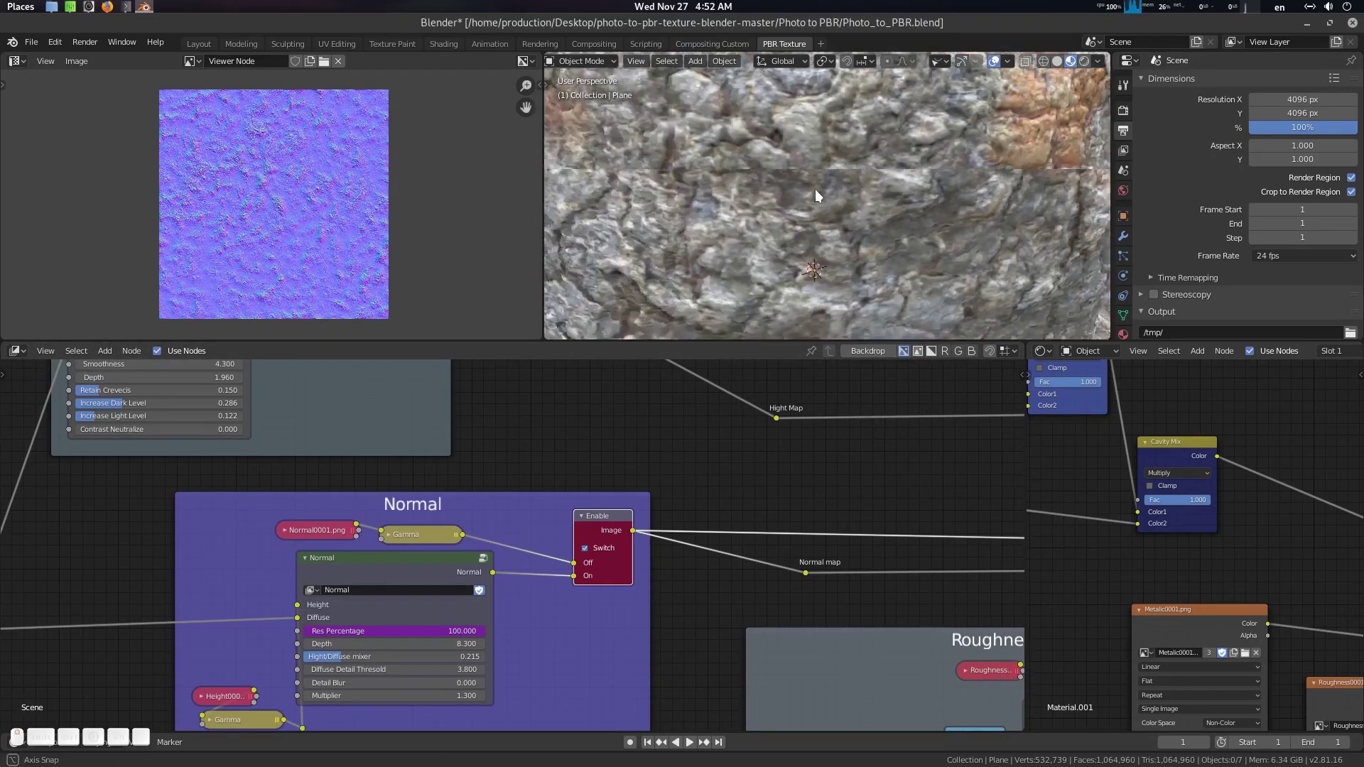
{"action": "scroll", "coordinate": [817, 191], "scroll_direction": "down", "scroll_amount": 4}
{"action": "middle_click_drag", "start_coordinate": [833, 156], "coordinate": [846, 196]}
{"action": "middle_click_drag", "start_coordinate": [718, 524], "coordinate": [675, 429]}
{"action": "scroll", "coordinate": [657, 490], "scroll_direction": "up", "scroll_amount": 2}
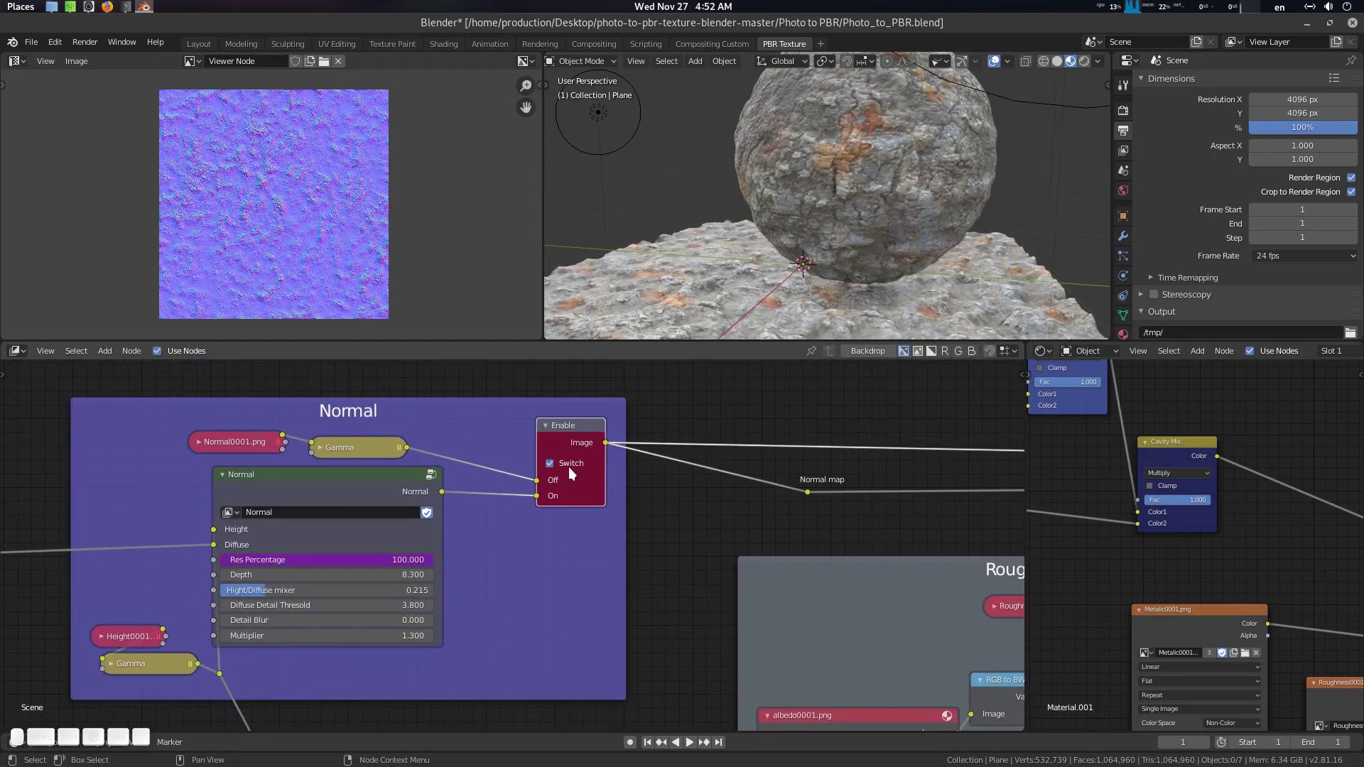
{"action": "left_click", "coordinate": [550, 463]}
Turn on the Switch of the Roughness frame's Enable node and preview its output in the viewer
{"action": "middle_click_drag", "start_coordinate": [842, 546], "coordinate": [668, 509]}
{"action": "scroll", "coordinate": [668, 509], "scroll_direction": "down", "scroll_amount": 4}
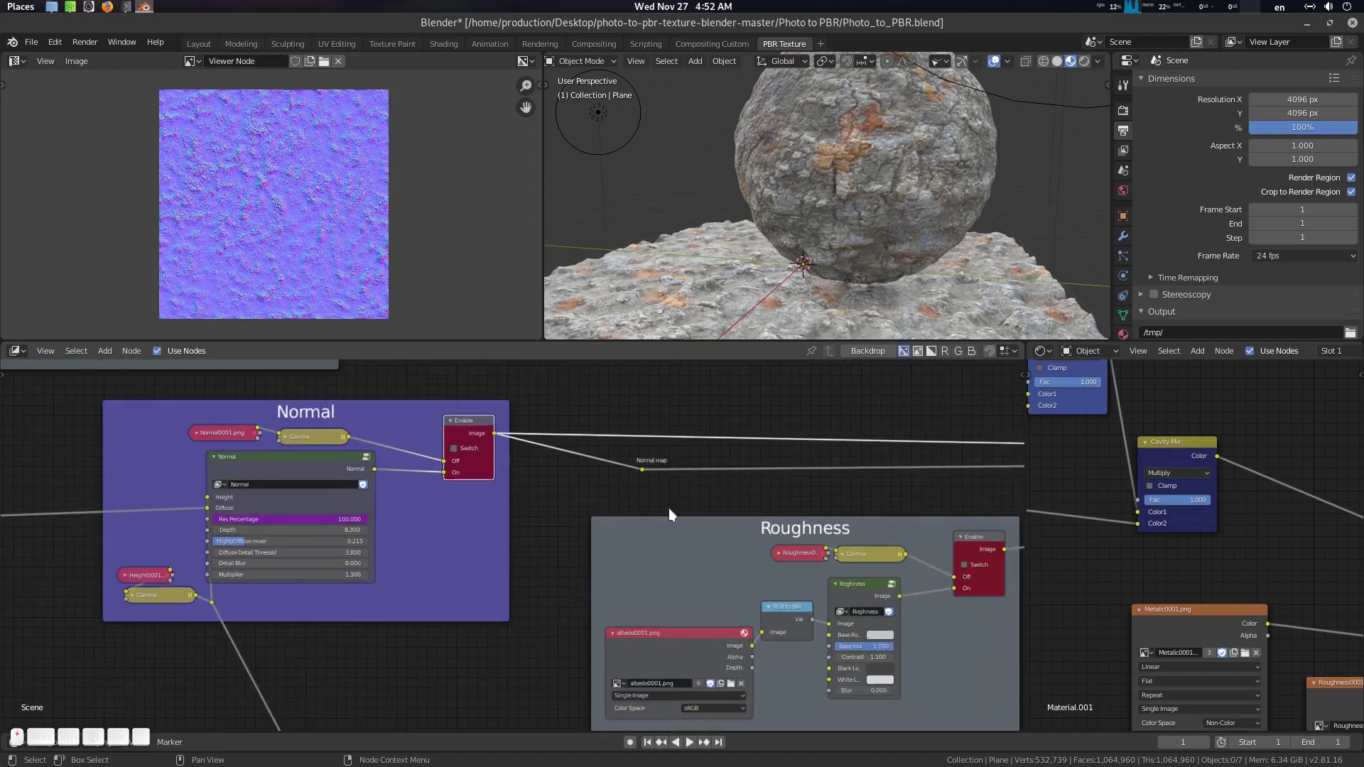
{"action": "middle_click_drag", "start_coordinate": [798, 527], "coordinate": [571, 495]}
{"action": "left_click", "coordinate": [744, 534]}
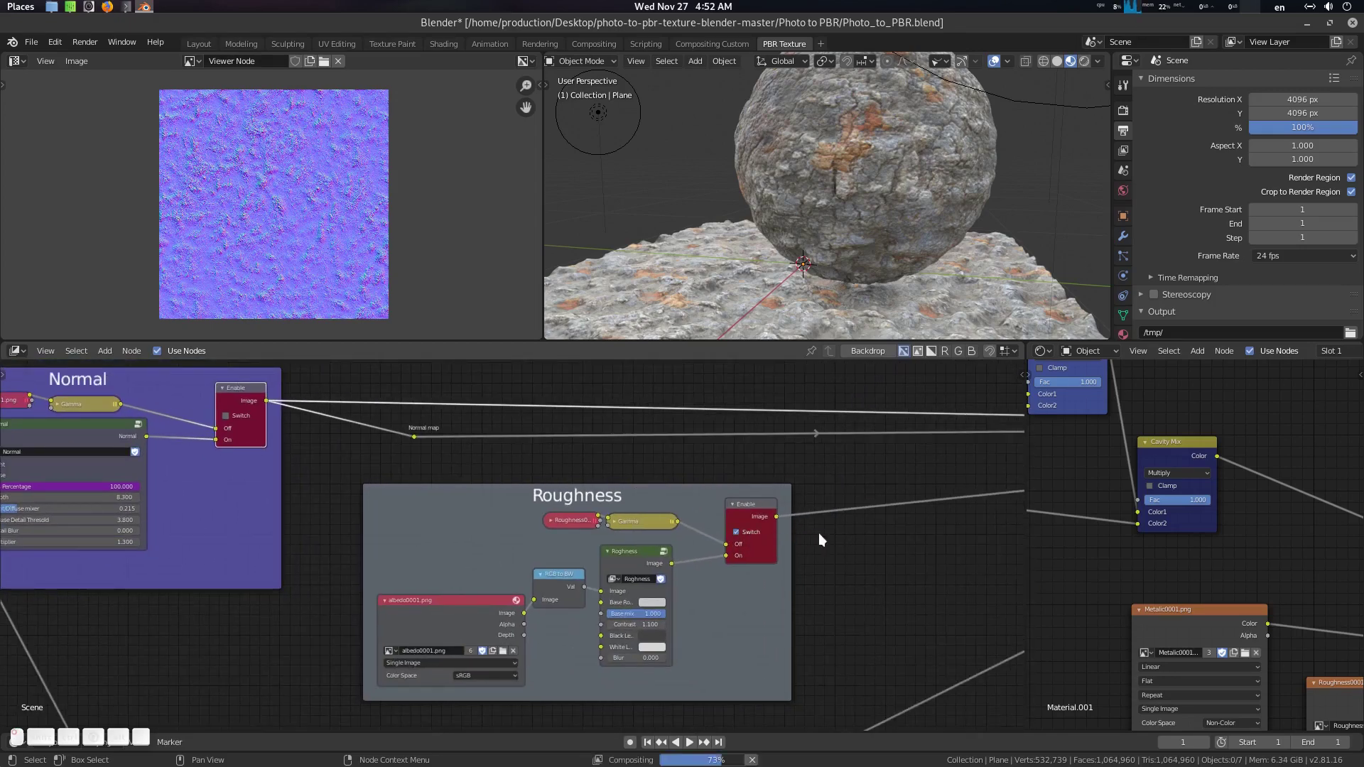
{"action": "left_click", "coordinate": [757, 510], "text": "ctrl+shift"}
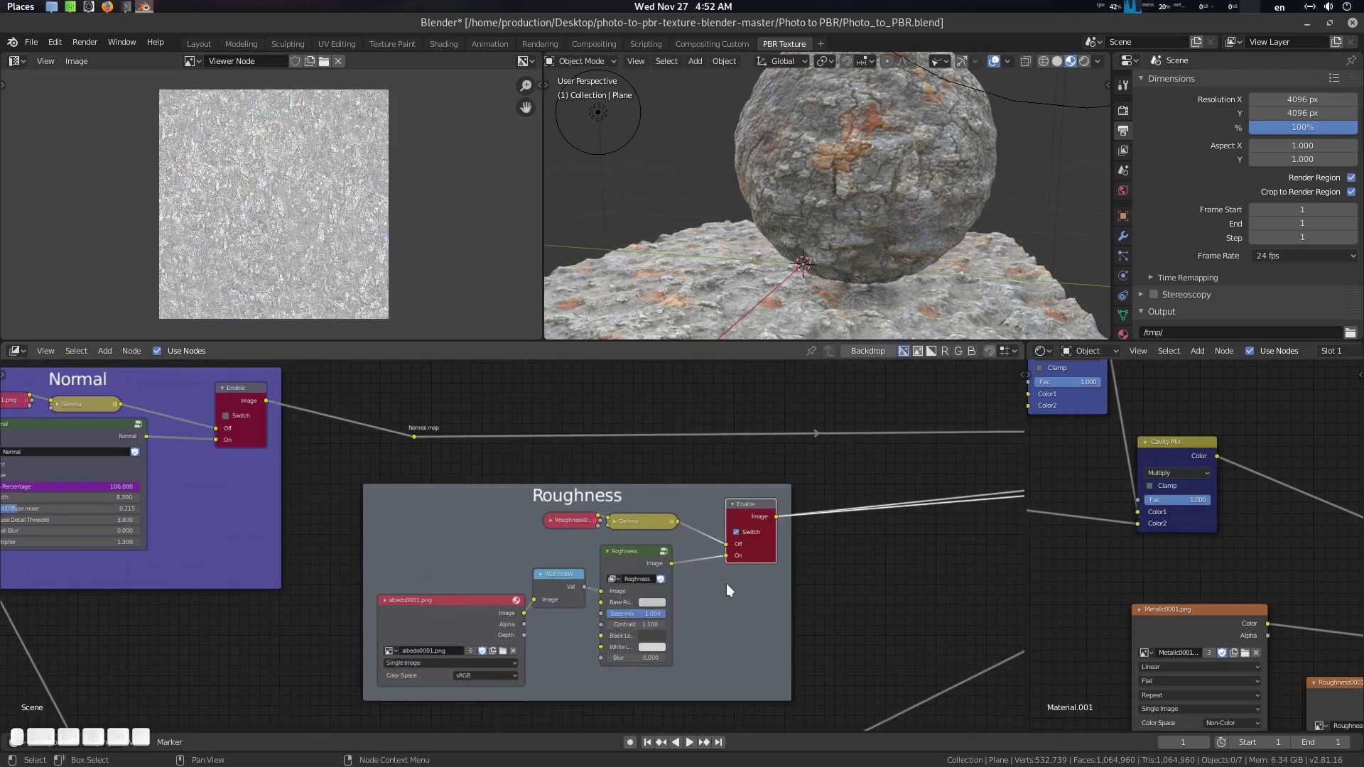
Check the material in the 3D view and render the Roughness map
{"action": "middle_click_drag", "start_coordinate": [751, 592], "coordinate": [715, 580]}
{"action": "scroll", "coordinate": [715, 575], "scroll_direction": "up", "scroll_amount": 4}
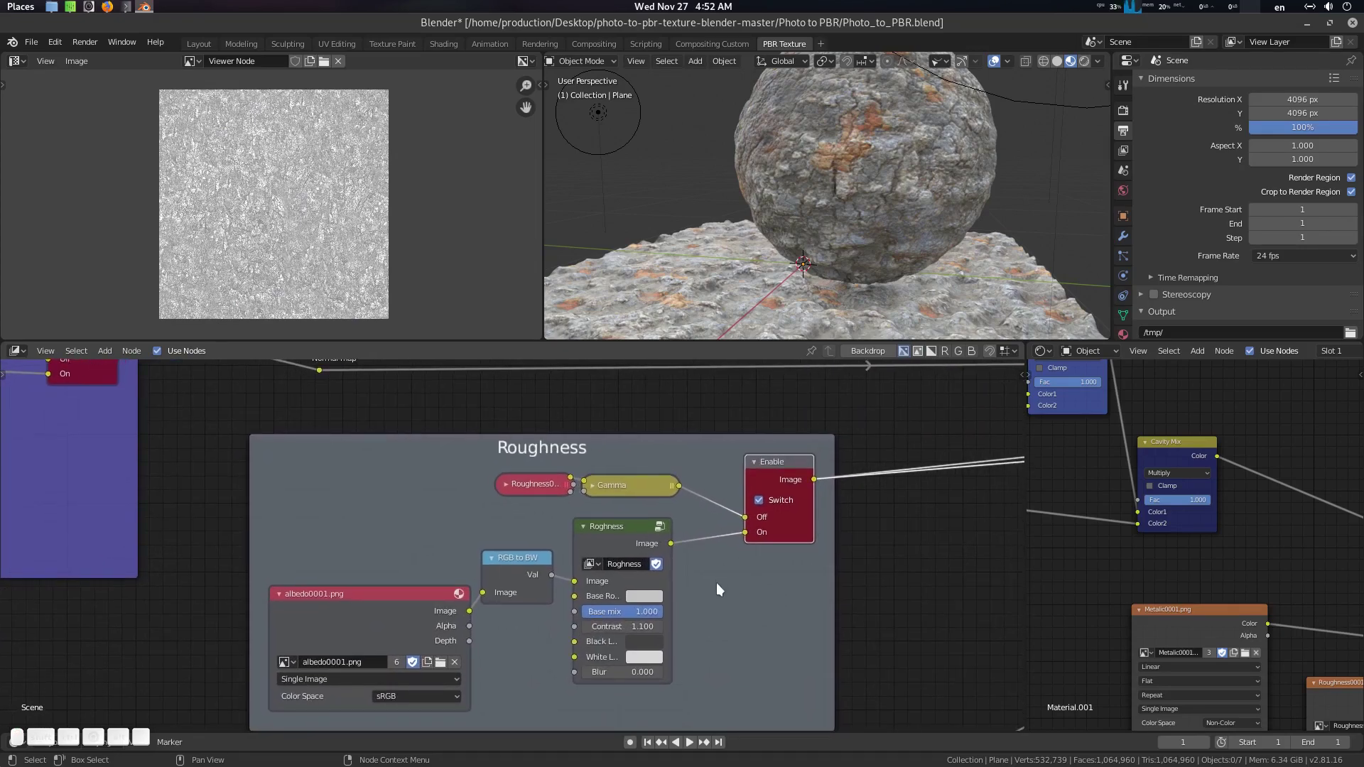
{"action": "scroll", "coordinate": [902, 211], "scroll_direction": "up", "scroll_amount": 2}
{"action": "mouse_move", "coordinate": [900, 215]}
{"action": "middle_mouse_down"}
{"action": "mouse_move", "coordinate": [796, 230]}
{"action": "mouse_move", "coordinate": [924, 211]}
{"action": "mouse_move", "coordinate": [917, 220]}
{"action": "middle_mouse_up"}
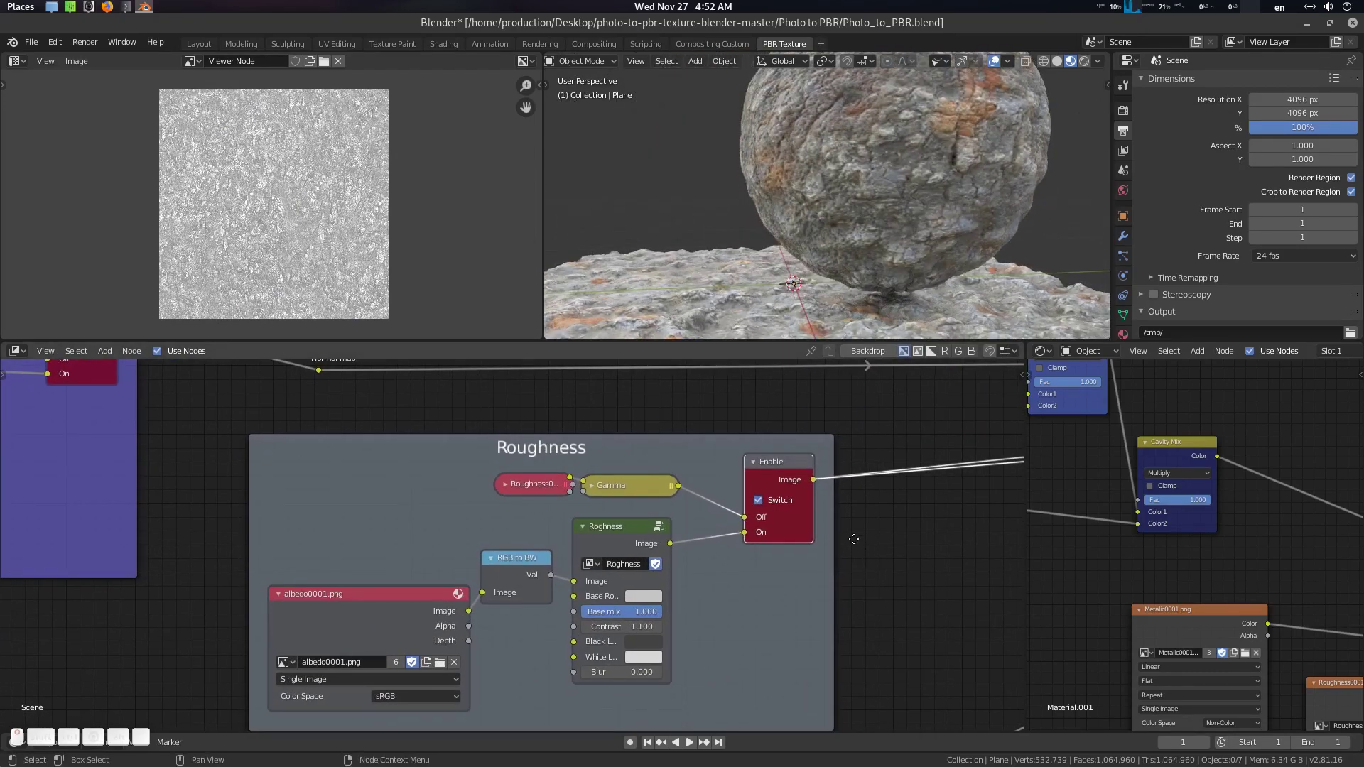
{"action": "middle_click_drag", "start_coordinate": [862, 606], "coordinate": [846, 581]}
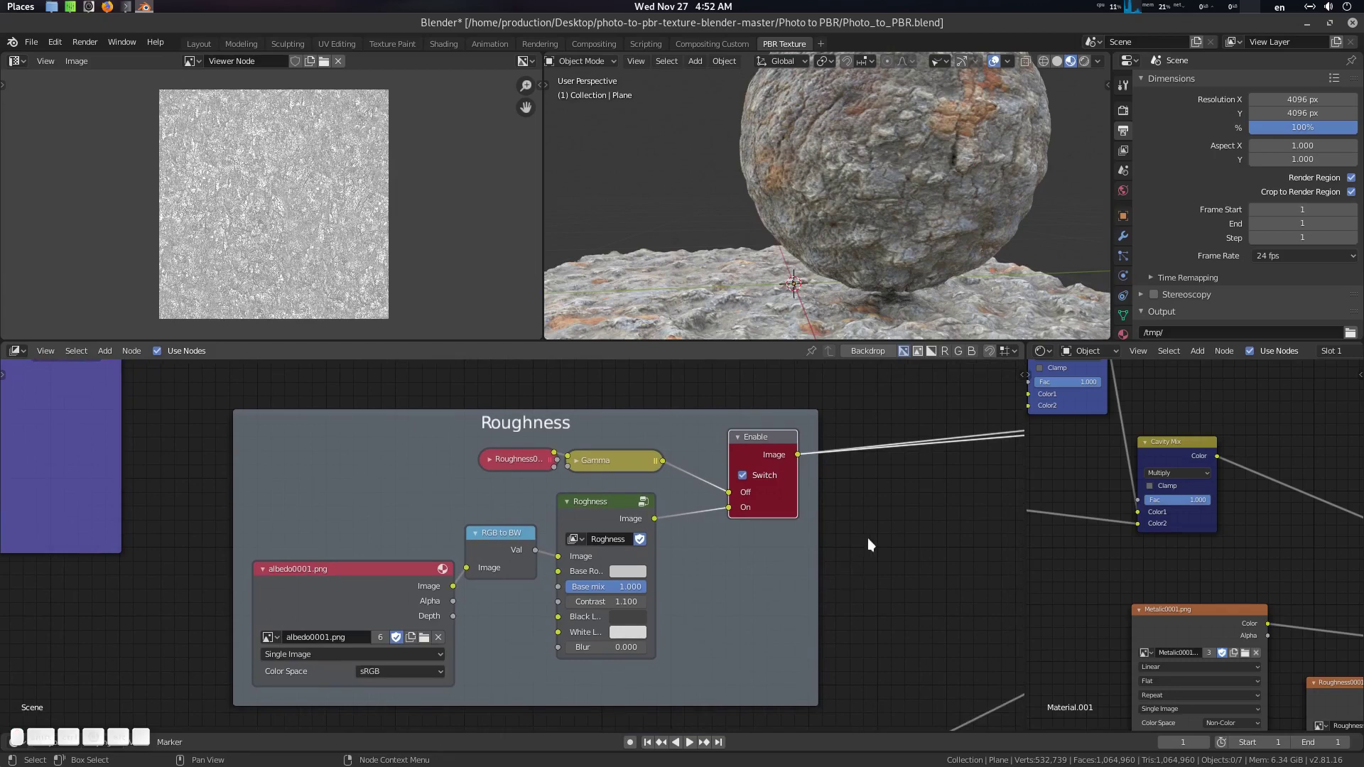
{"action": "scroll", "coordinate": [826, 216], "scroll_direction": "down", "scroll_amount": 5}
{"action": "middle_click_drag", "start_coordinate": [859, 498], "coordinate": [852, 498]}
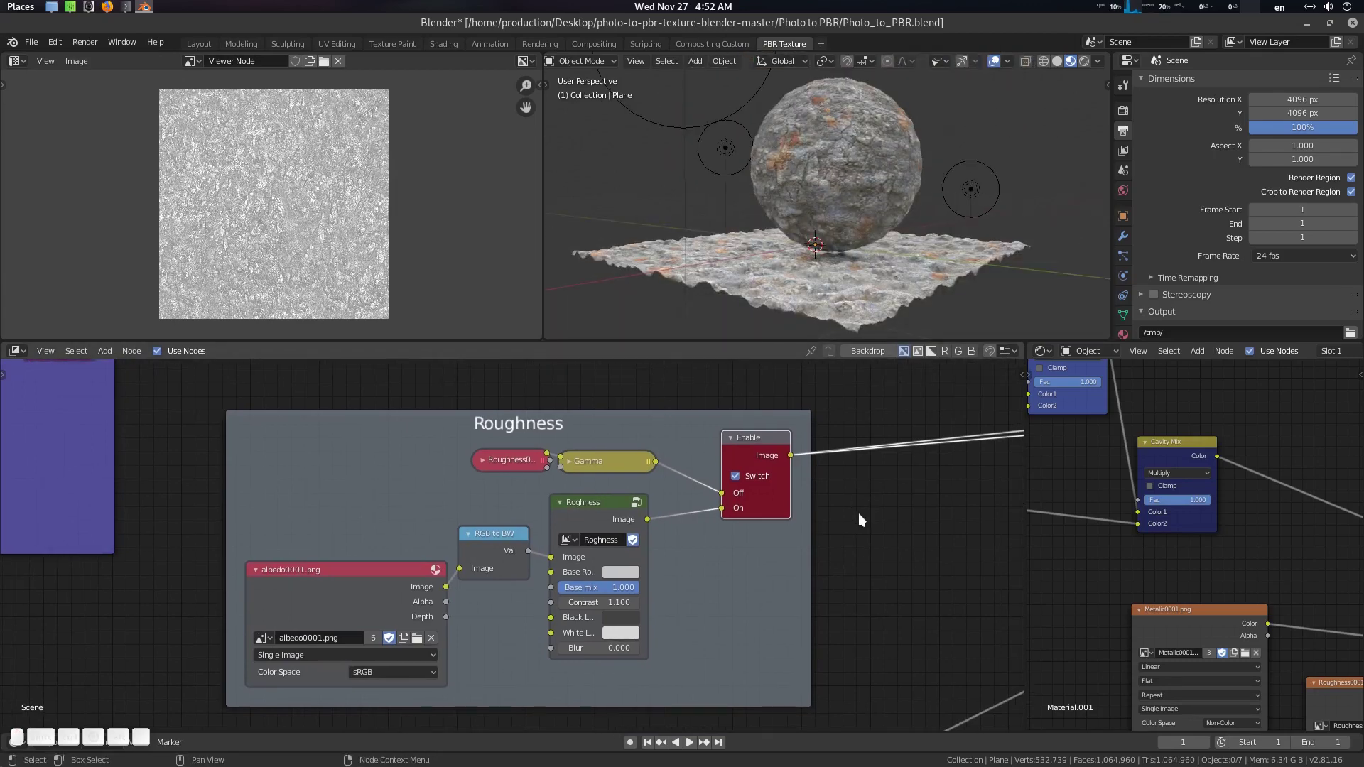
{"action": "key", "text": "F12"}
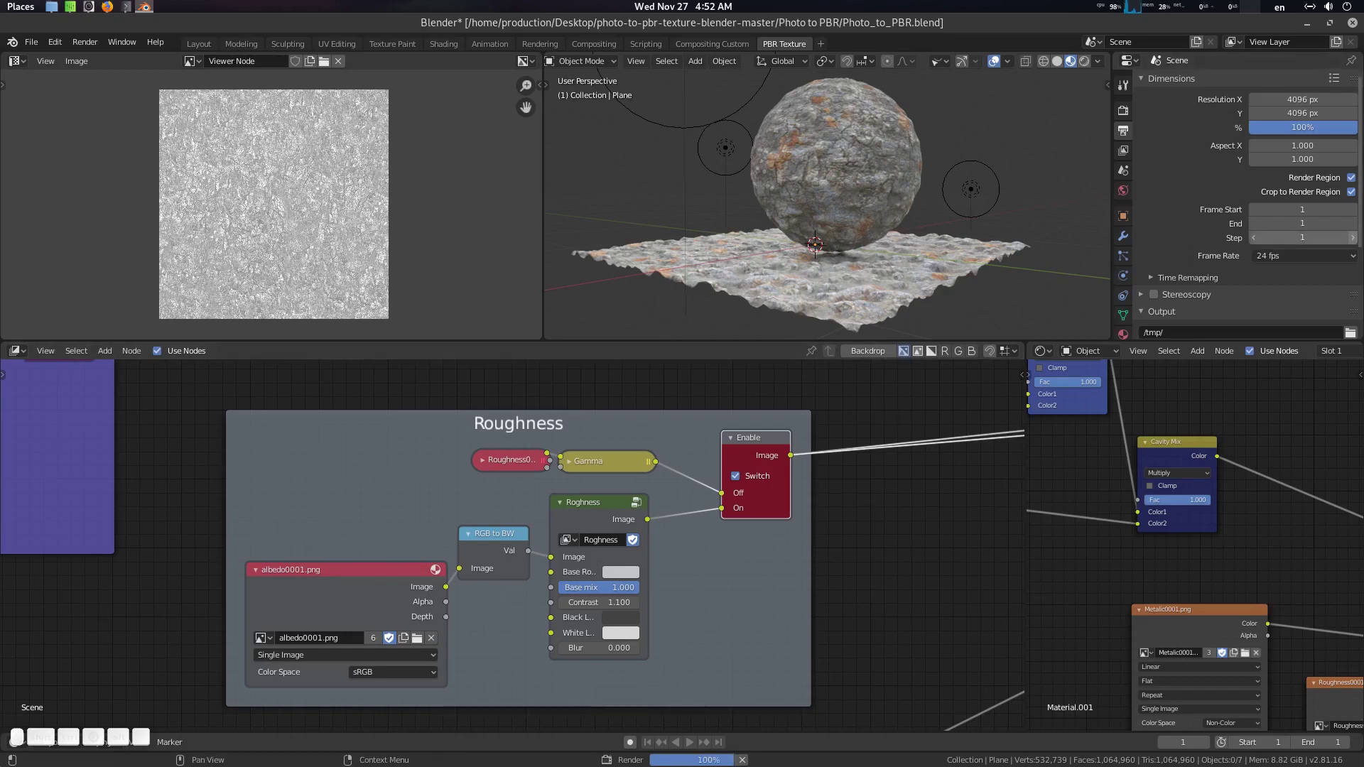
View the sphere through the camera, rotate the viewport's HDRI lighting to about -82°, and choose the green outdoor HDRI
{"action": "scroll", "coordinate": [887, 162], "scroll_direction": "up", "scroll_amount": 5}
{"action": "middle_click_drag", "start_coordinate": [887, 162], "coordinate": [864, 186]}
{"action": "scroll", "coordinate": [889, 192], "scroll_direction": "down", "scroll_amount": 3}
{"action": "key", "text": "KP_0"}
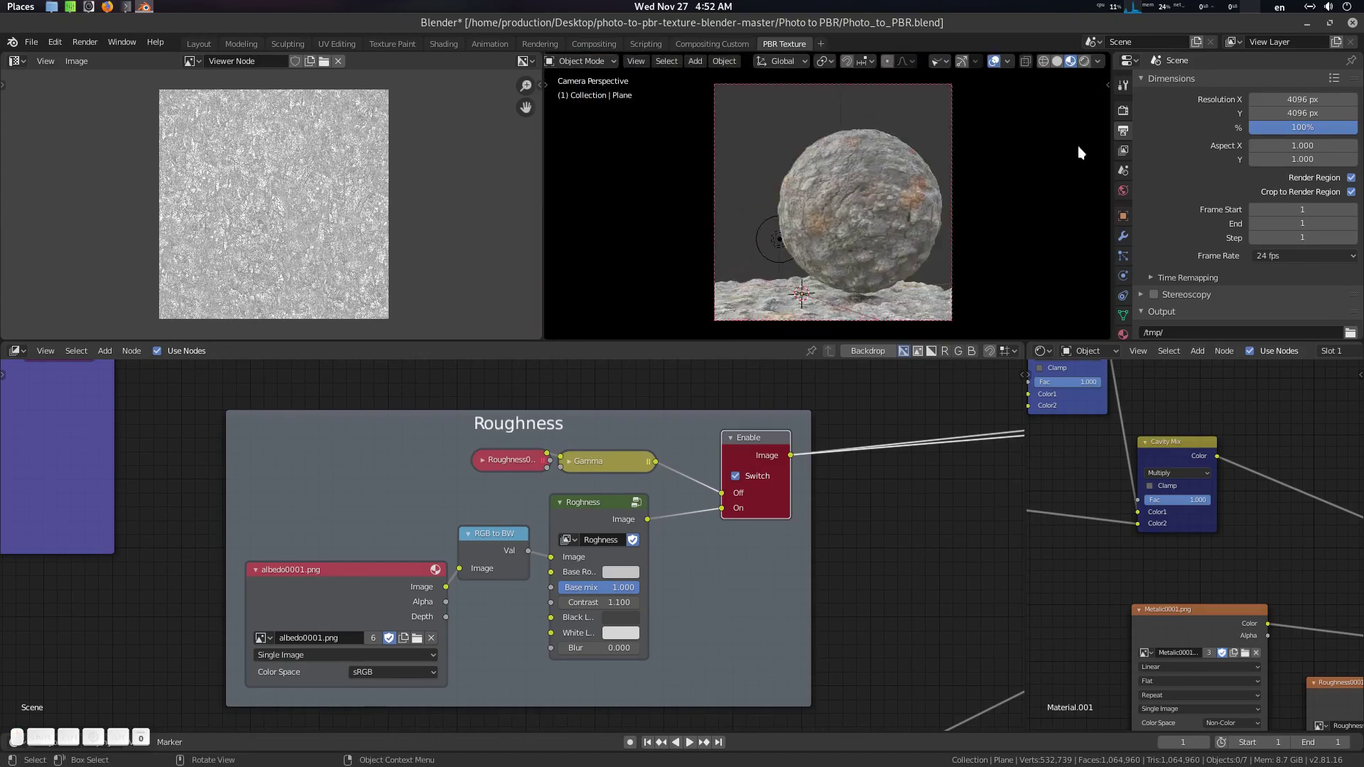
{"action": "left_click", "coordinate": [1099, 62]}
{"action": "left_click_drag", "start_coordinate": [1058, 212], "coordinate": [1086, 211]}
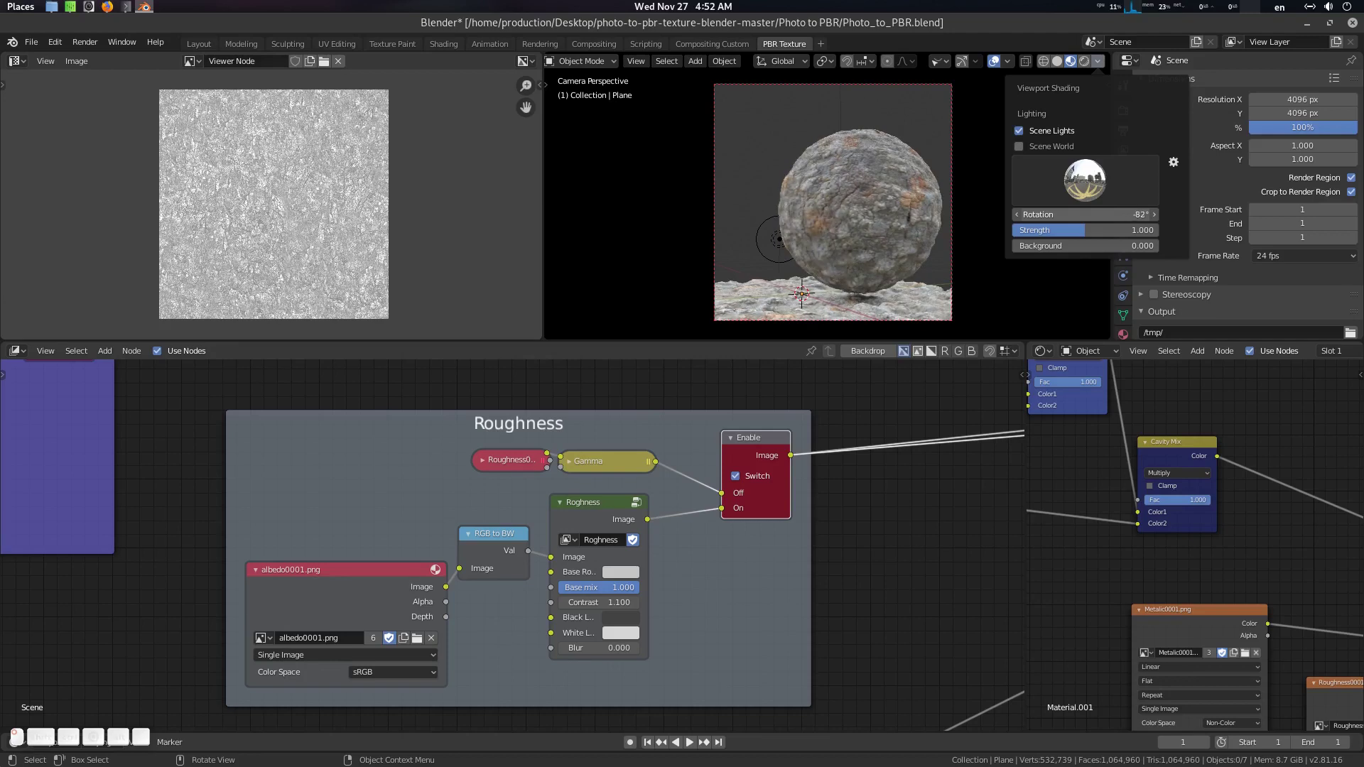
{"action": "left_click", "coordinate": [1085, 180]}
{"action": "left_click", "coordinate": [921, 235]}
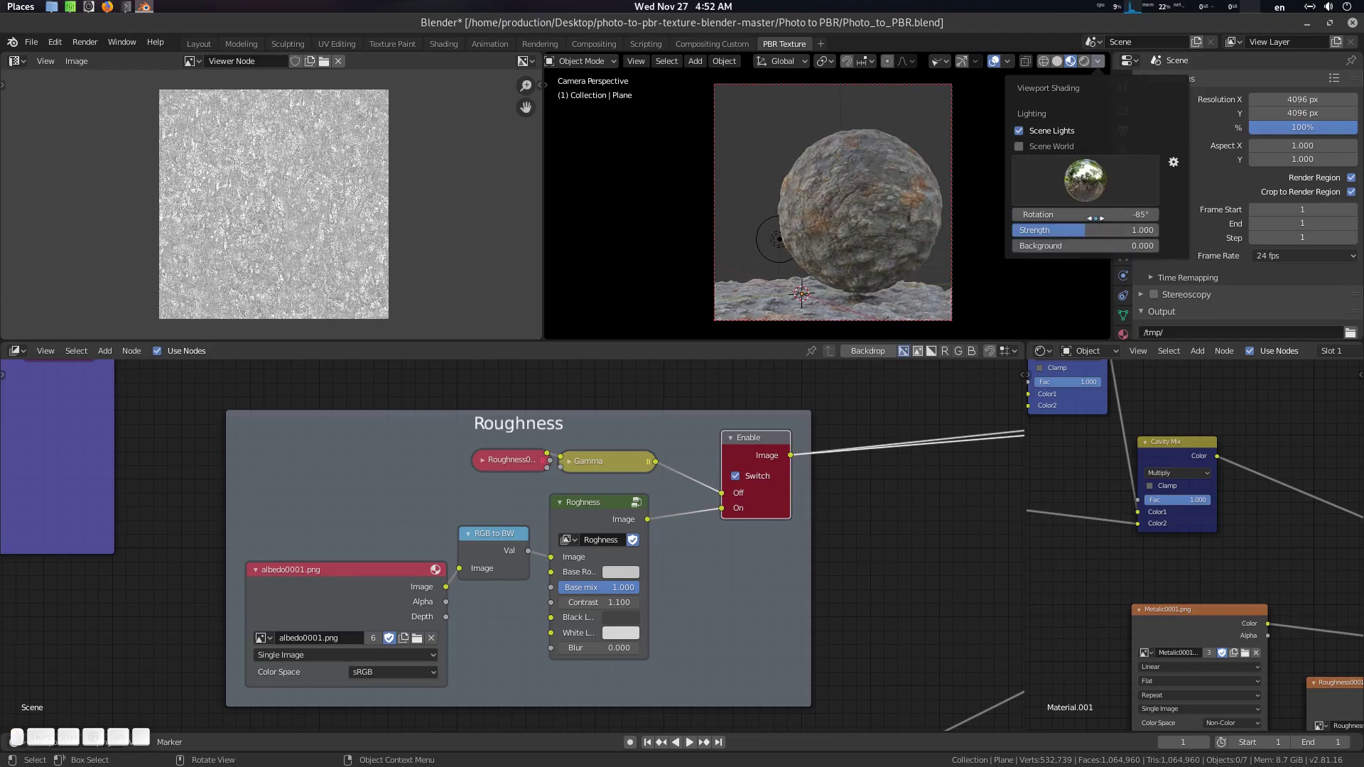
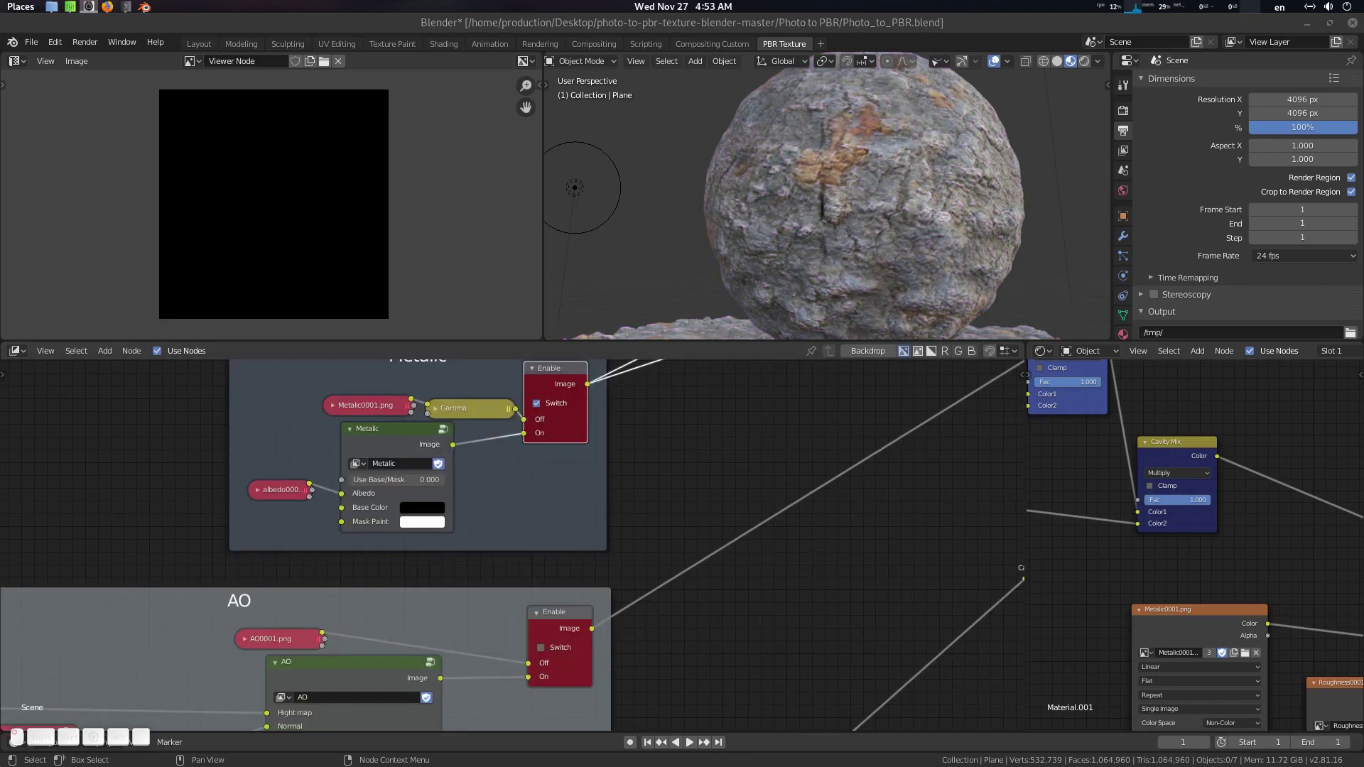
Turn the Metalic frame's Enable Switch back off
{"action": "middle_click_drag", "start_coordinate": [886, 245], "coordinate": [857, 264]}
{"action": "middle_click_drag", "start_coordinate": [731, 529], "coordinate": [770, 467]}
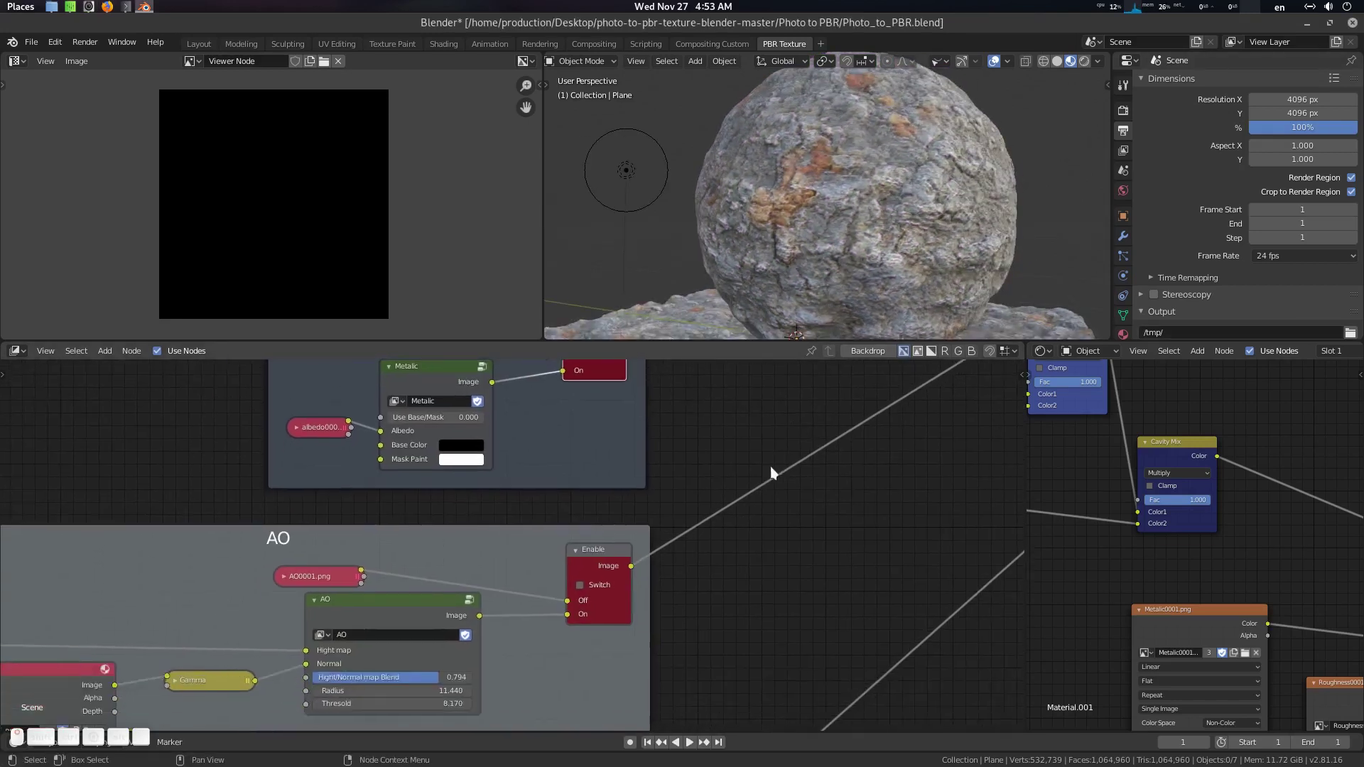
{"action": "scroll", "coordinate": [519, 551], "scroll_direction": "down", "scroll_amount": 2}
{"action": "scroll", "coordinate": [526, 554], "scroll_direction": "up", "scroll_amount": 4}
{"action": "middle_click_drag", "start_coordinate": [646, 590], "coordinate": [698, 518]}
{"action": "middle_click_drag", "start_coordinate": [767, 459], "coordinate": [761, 593]}
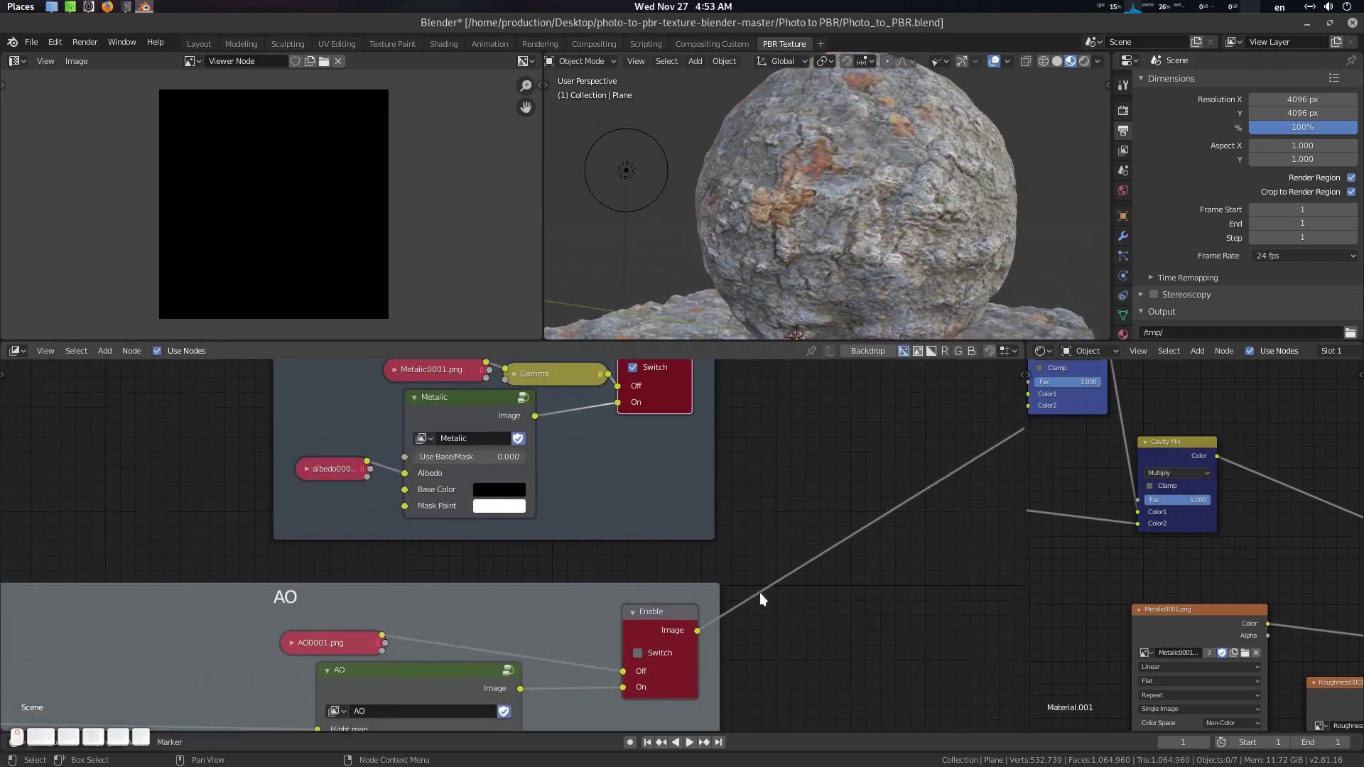
{"action": "scroll", "coordinate": [692, 443], "scroll_direction": "down", "scroll_amount": 1}
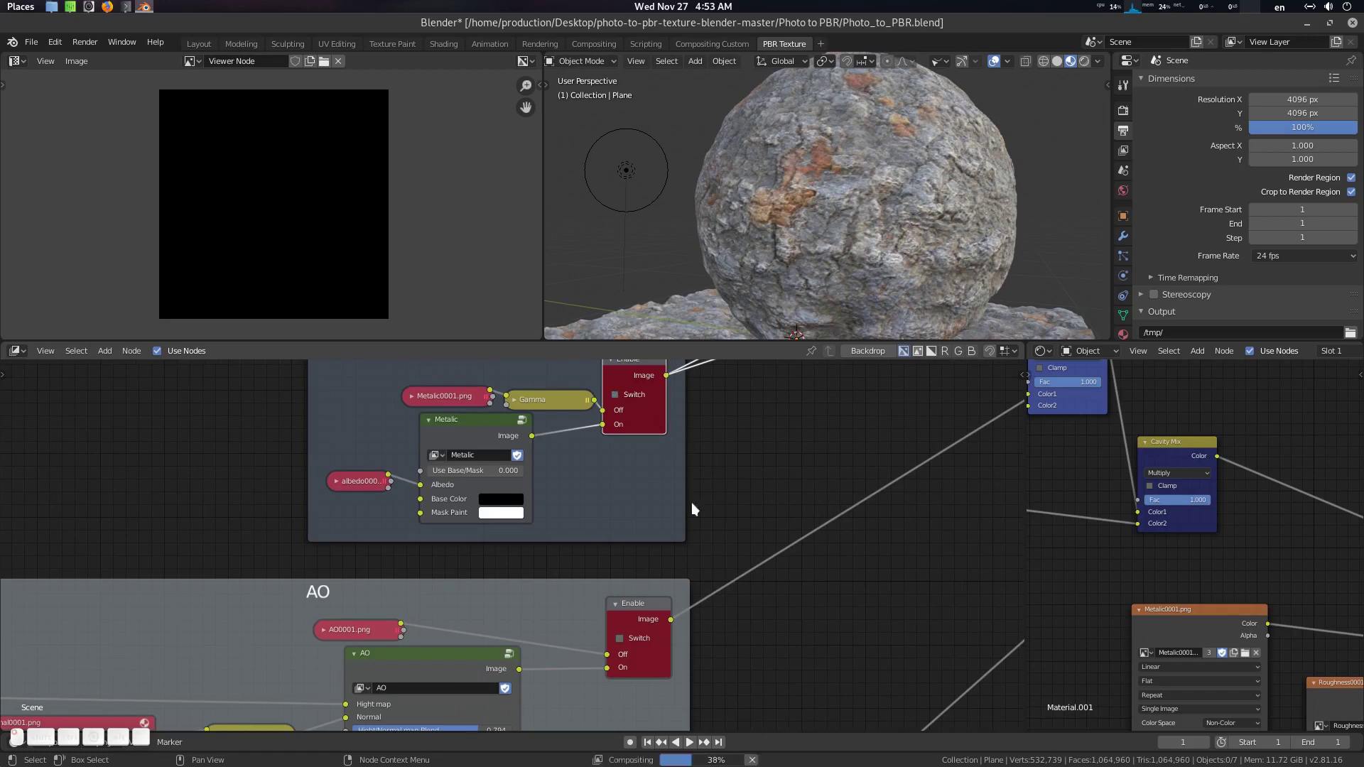
Preview and render the AO frame's Enable output with its Switch turned on, and turn the Switch back off
{"action": "middle_click_drag", "start_coordinate": [651, 619], "coordinate": [681, 539]}
{"action": "left_click", "coordinate": [662, 559]}
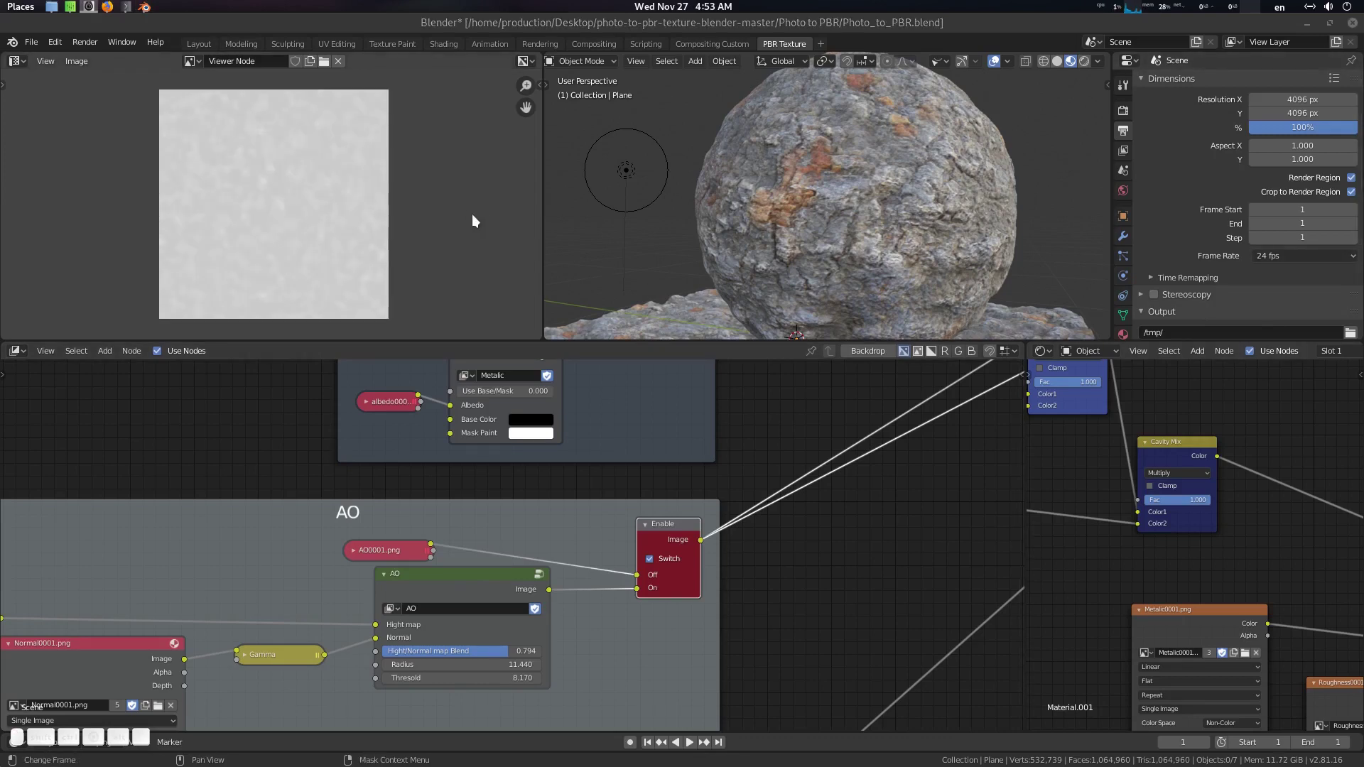
{"action": "middle_click_drag", "start_coordinate": [738, 488], "coordinate": [720, 495]}
{"action": "key", "text": "F12"}
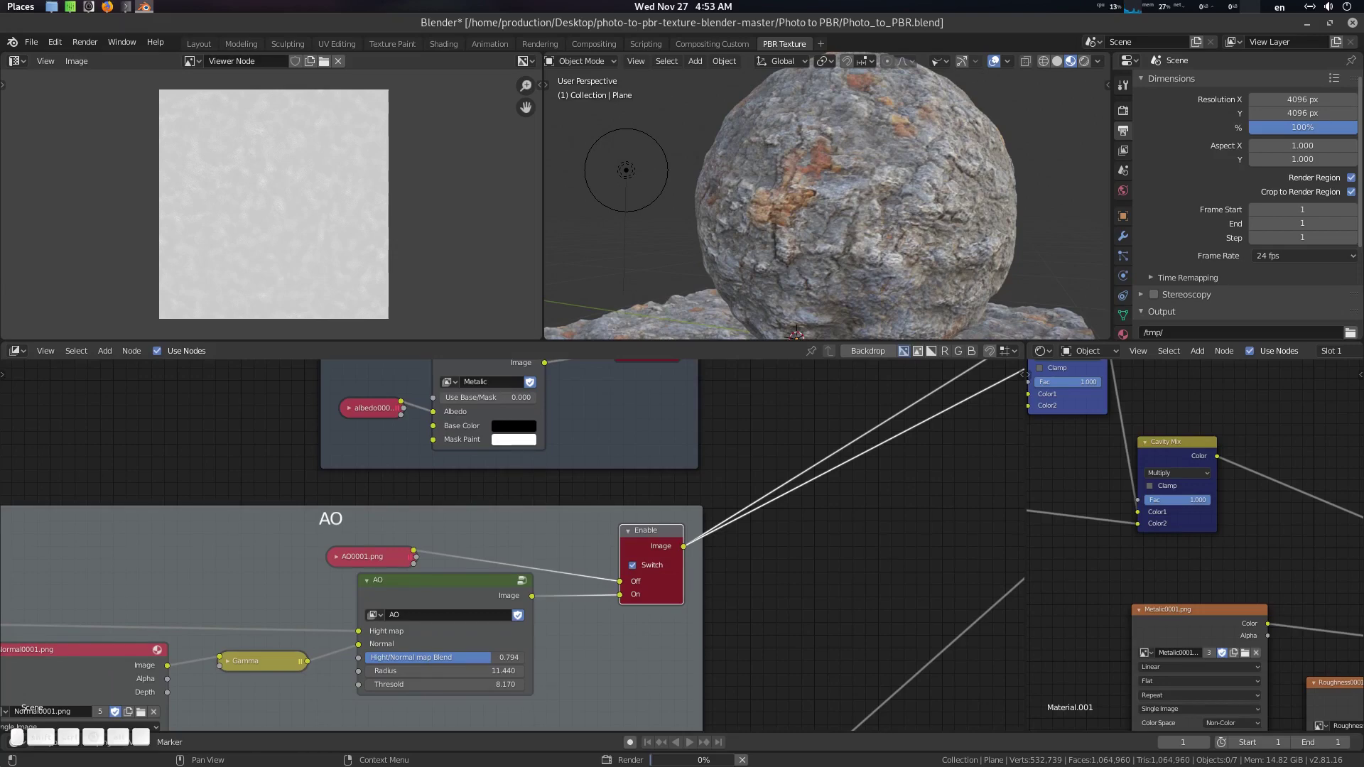
{"action": "left_click", "coordinate": [674, 523]}
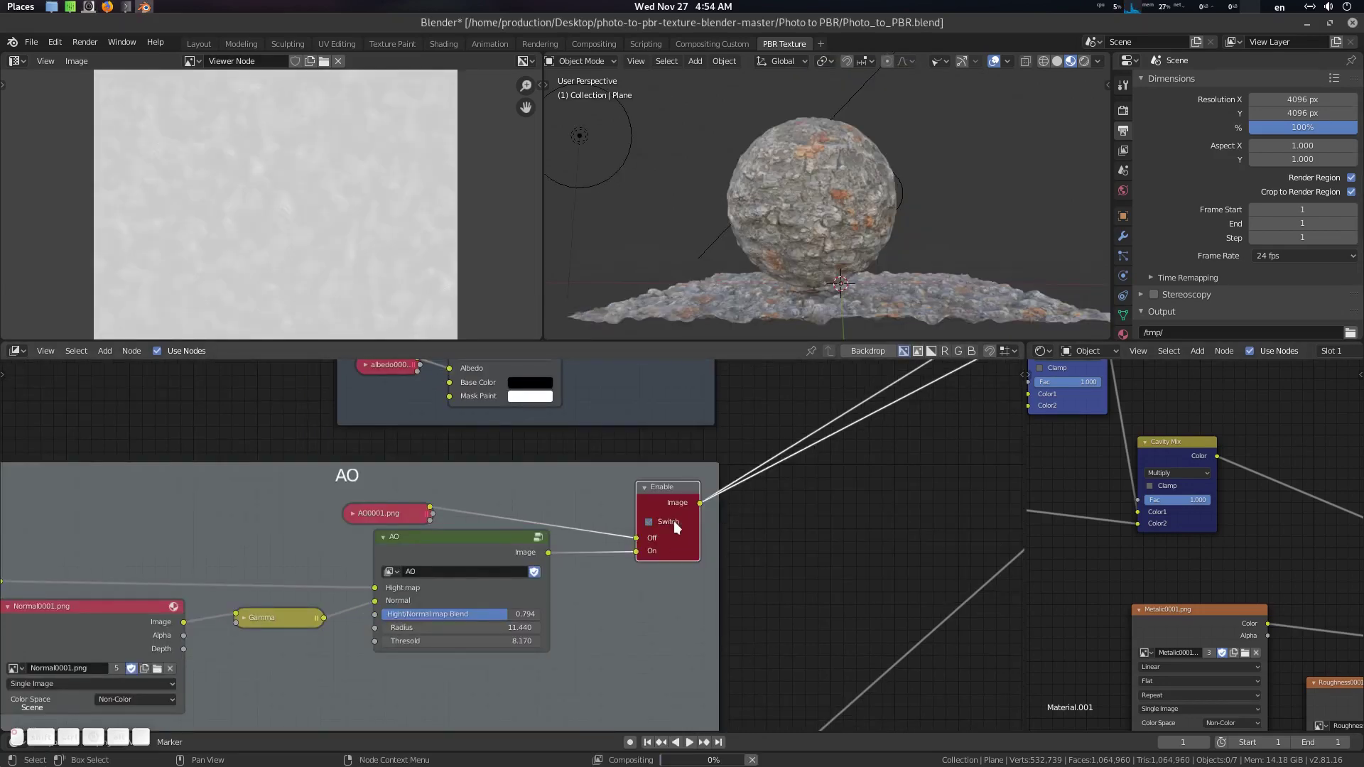
Turn on the Switch of the Cavity frame's Enable node, preview its output in the viewer, and render it
{"action": "middle_click_drag", "start_coordinate": [719, 533], "coordinate": [606, 437]}
{"action": "scroll", "coordinate": [606, 437], "scroll_direction": "down", "scroll_amount": 4}
{"action": "middle_click_drag", "start_coordinate": [615, 633], "coordinate": [692, 477]}
{"action": "scroll", "coordinate": [693, 477], "scroll_direction": "up", "scroll_amount": 3}
{"action": "left_click", "coordinate": [653, 529]}
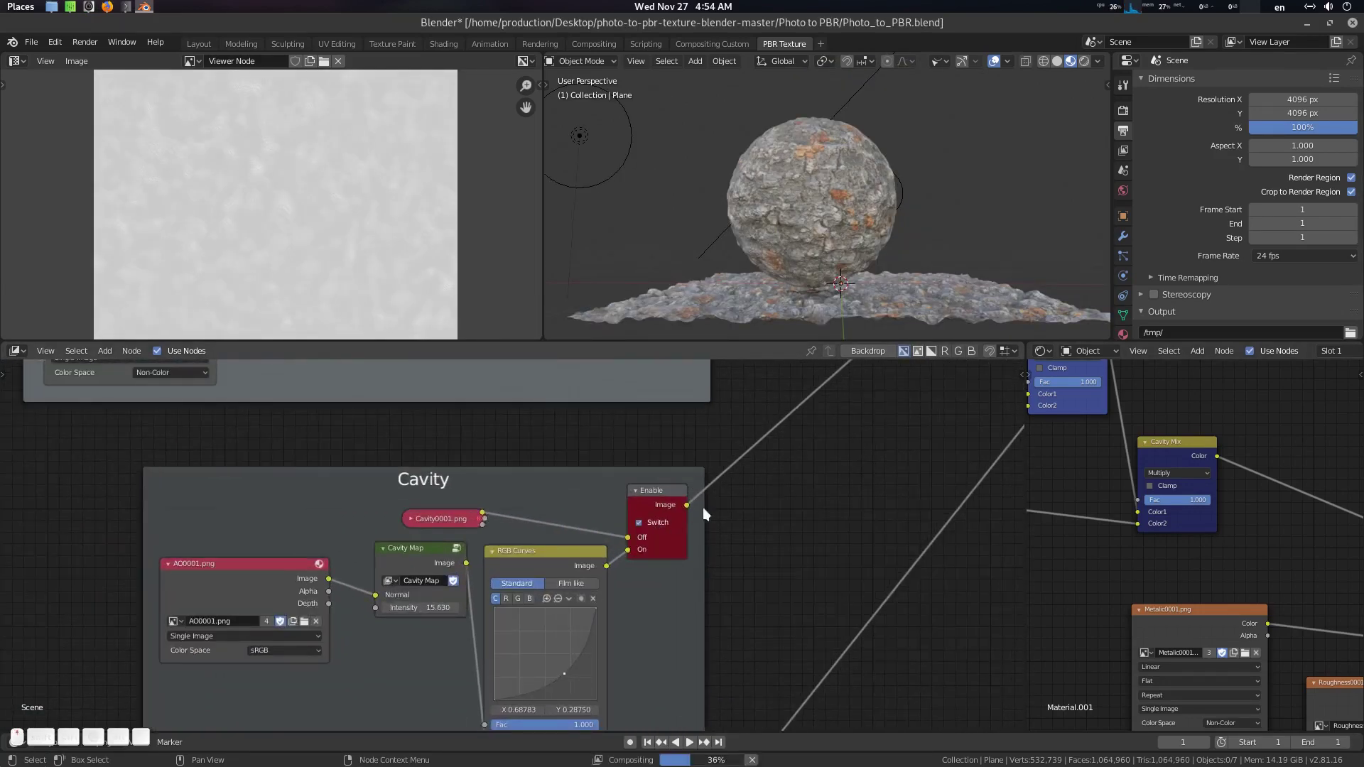
{"action": "scroll", "coordinate": [702, 508], "scroll_direction": "up", "scroll_amount": 1}
{"action": "middle_click_drag", "start_coordinate": [763, 549], "coordinate": [745, 553]}
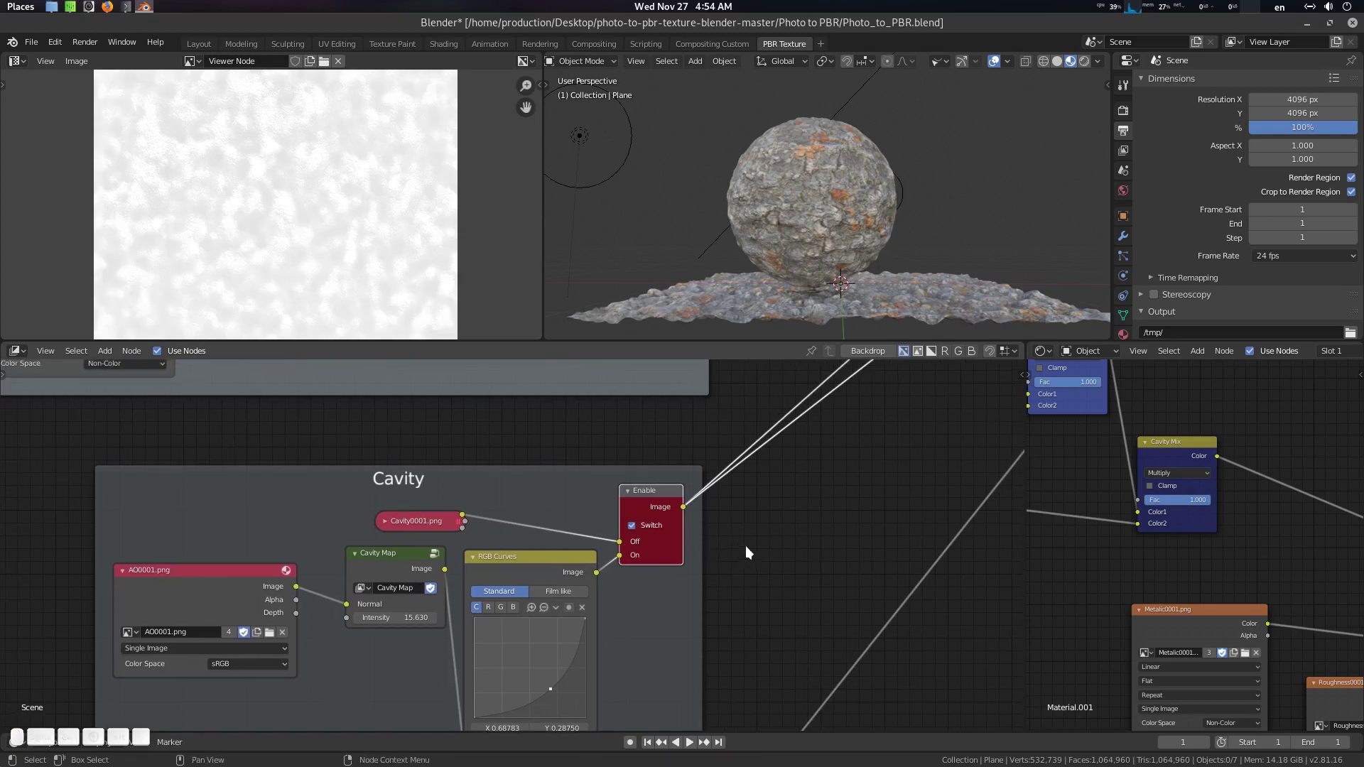
{"action": "key", "text": "F12"}
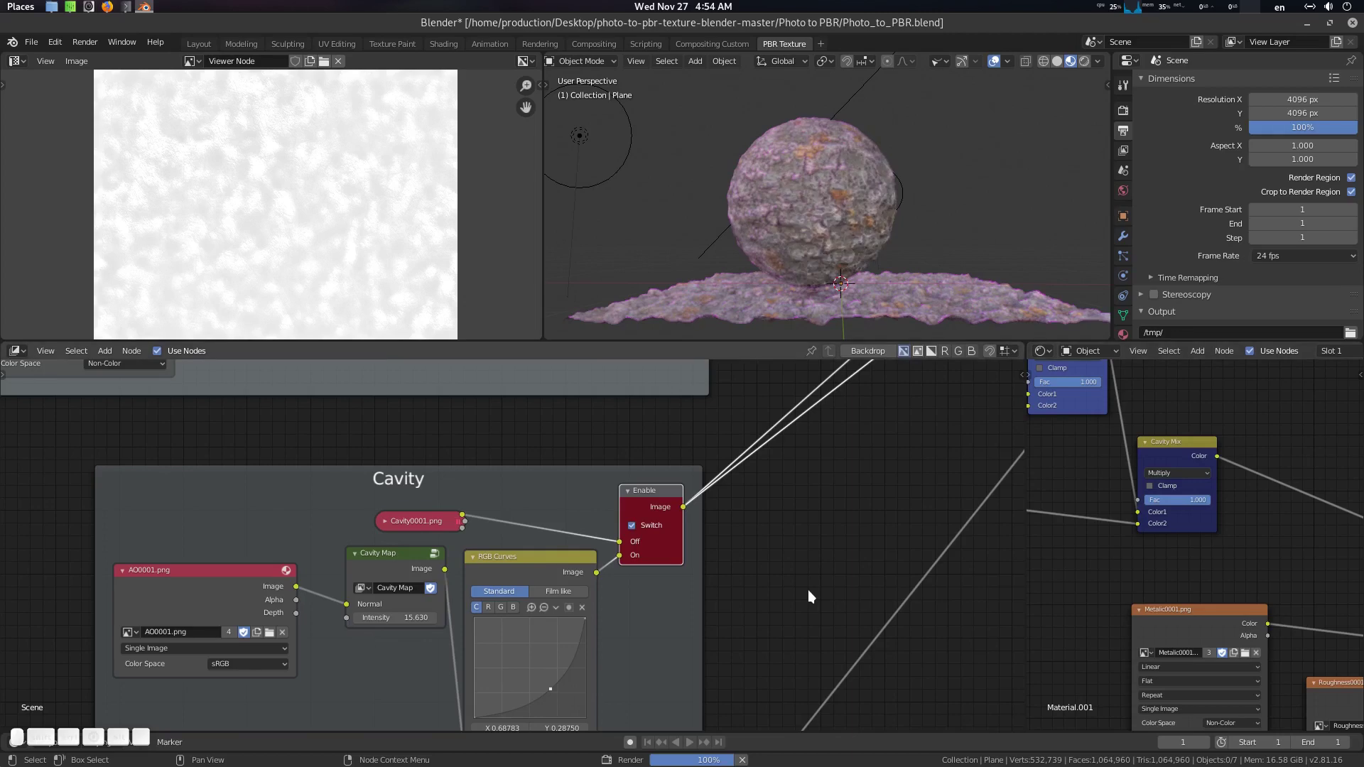
Turn the Cavity frame's Enable Switch back off and go to the Curvature frame
{"action": "middle_click_drag", "start_coordinate": [808, 624], "coordinate": [779, 473]}
{"action": "scroll", "coordinate": [763, 607], "scroll_direction": "down", "scroll_amount": 1}
{"action": "middle_click_drag", "start_coordinate": [761, 610], "coordinate": [771, 478]}
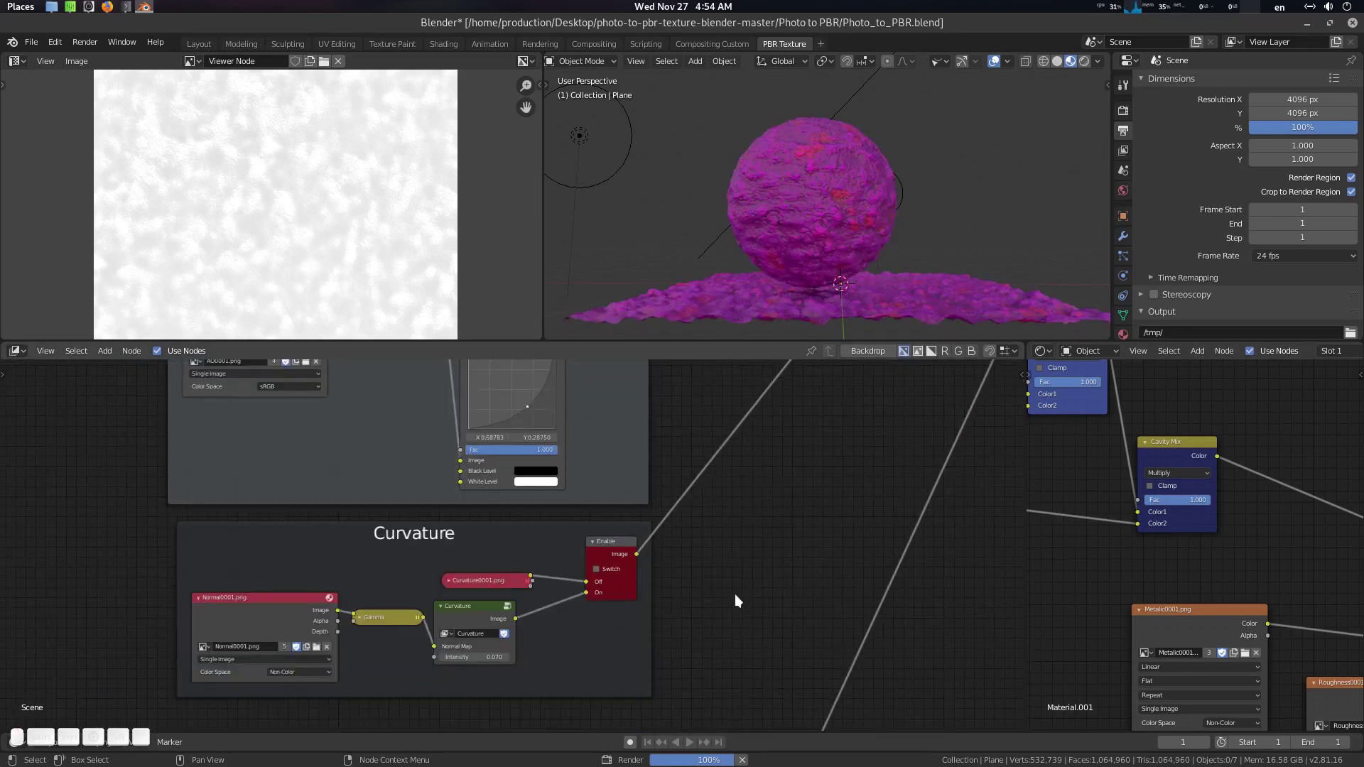
{"action": "middle_click_drag", "start_coordinate": [735, 595], "coordinate": [780, 587]}
{"action": "scroll", "coordinate": [773, 587], "scroll_direction": "up", "scroll_amount": 1}
{"action": "scroll", "coordinate": [775, 574], "scroll_direction": "up", "scroll_amount": 5, "text": "shift"}
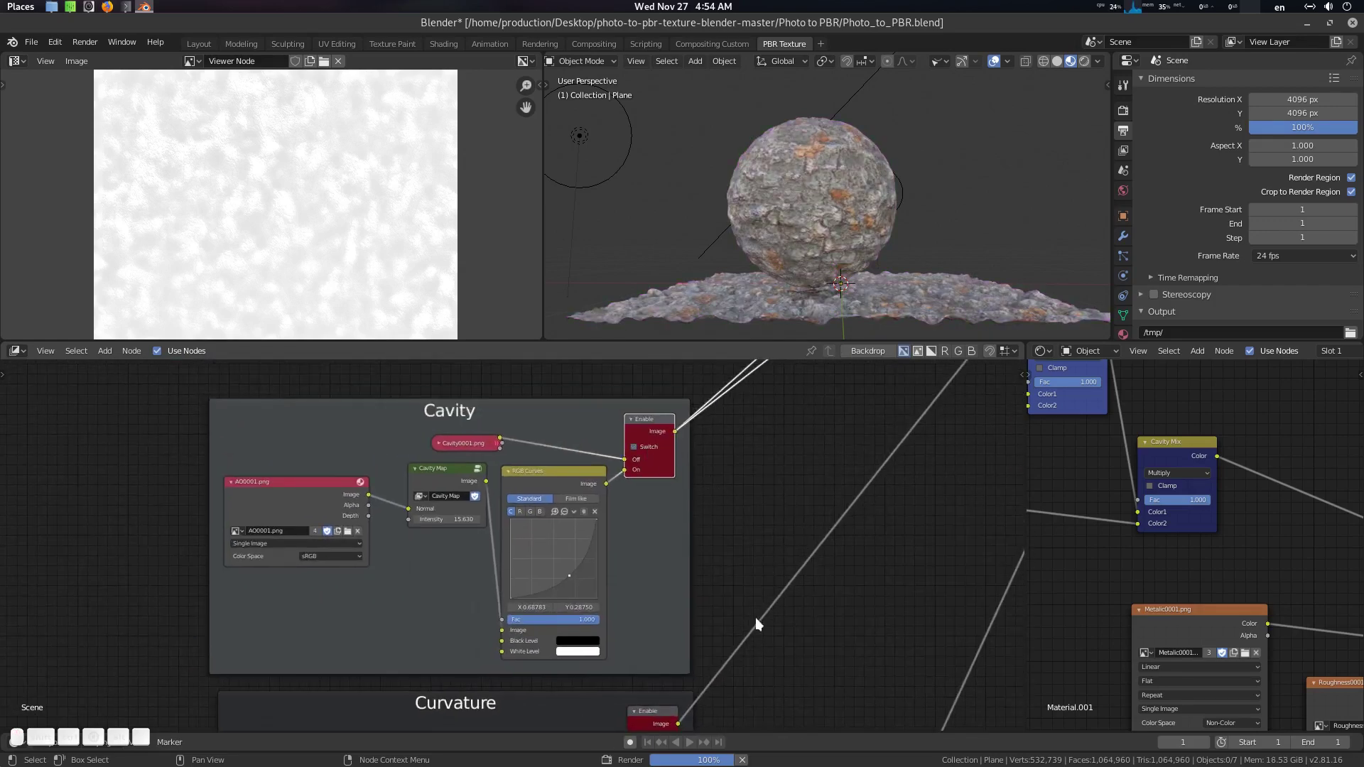
{"action": "scroll", "coordinate": [756, 617], "scroll_direction": "down", "scroll_amount": 3, "text": "shift"}
{"action": "scroll", "coordinate": [727, 594], "scroll_direction": "up", "scroll_amount": 1}
{"action": "scroll", "coordinate": [671, 564], "scroll_direction": "down", "scroll_amount": 1, "text": "shift"}
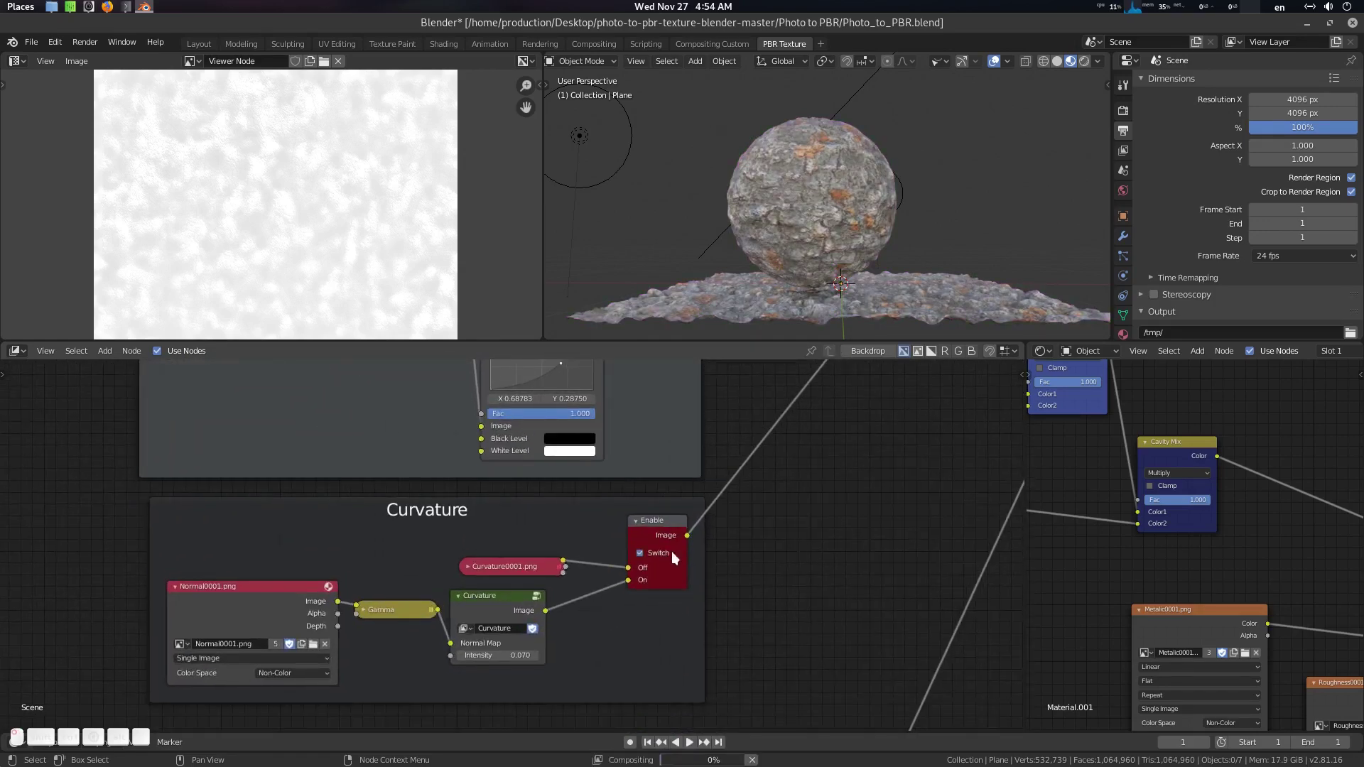
Preview and render the Curvature frame's Enable output with its Switch turned on
{"action": "left_click", "coordinate": [671, 552]}
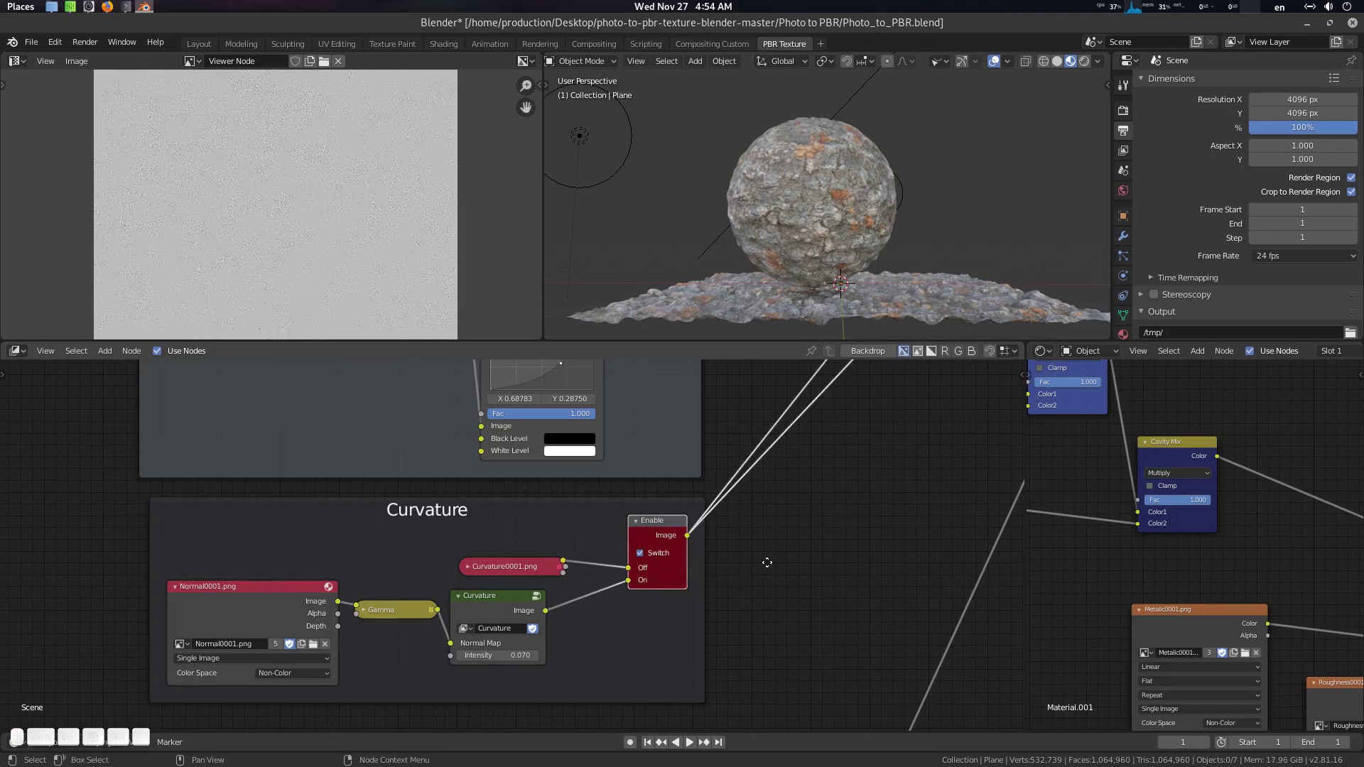
{"action": "middle_click_drag", "start_coordinate": [829, 554], "coordinate": [803, 556]}
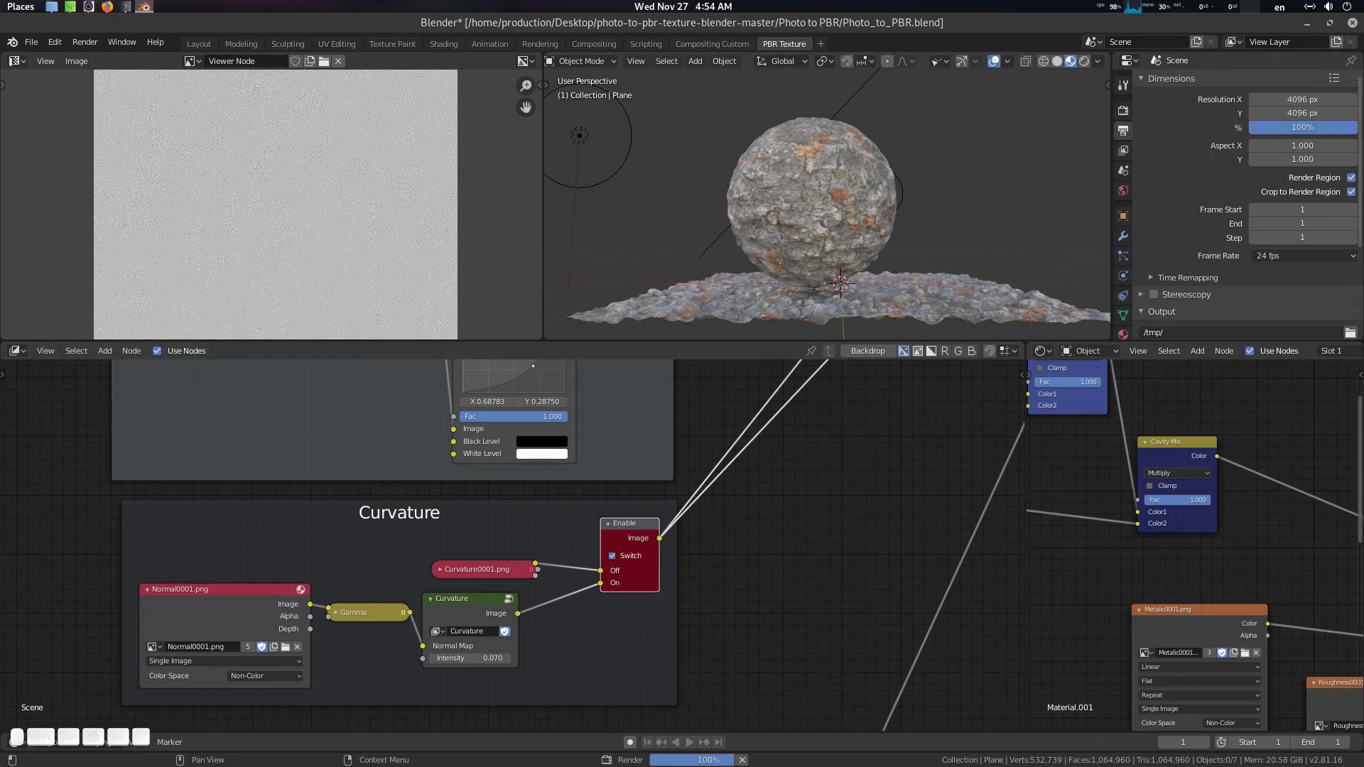
{"action": "scroll", "coordinate": [869, 385], "scroll_direction": "down", "scroll_amount": 1}
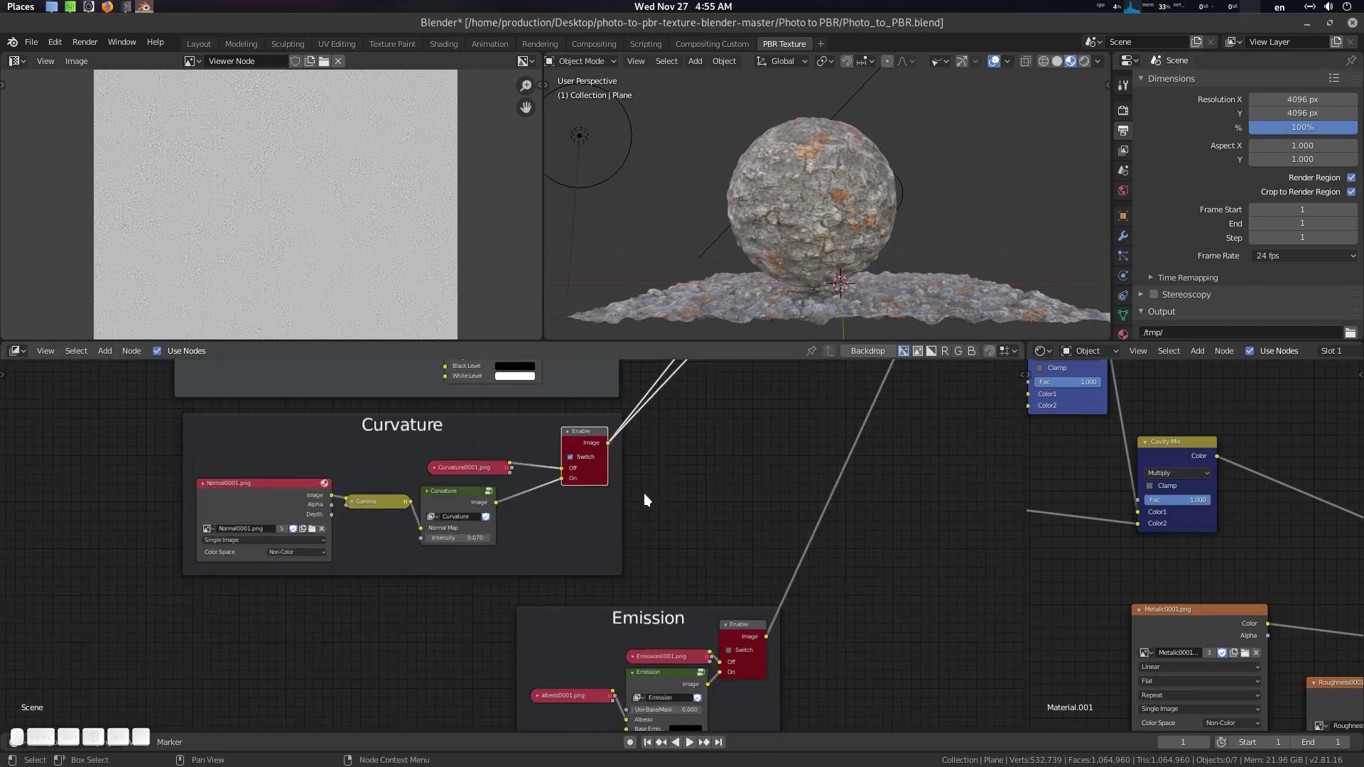
Turn on the Switch of the Emission frame's Enable node, preview its output, and render it
{"action": "scroll", "coordinate": [677, 470], "scroll_direction": "down", "scroll_amount": 3, "text": "shift"}
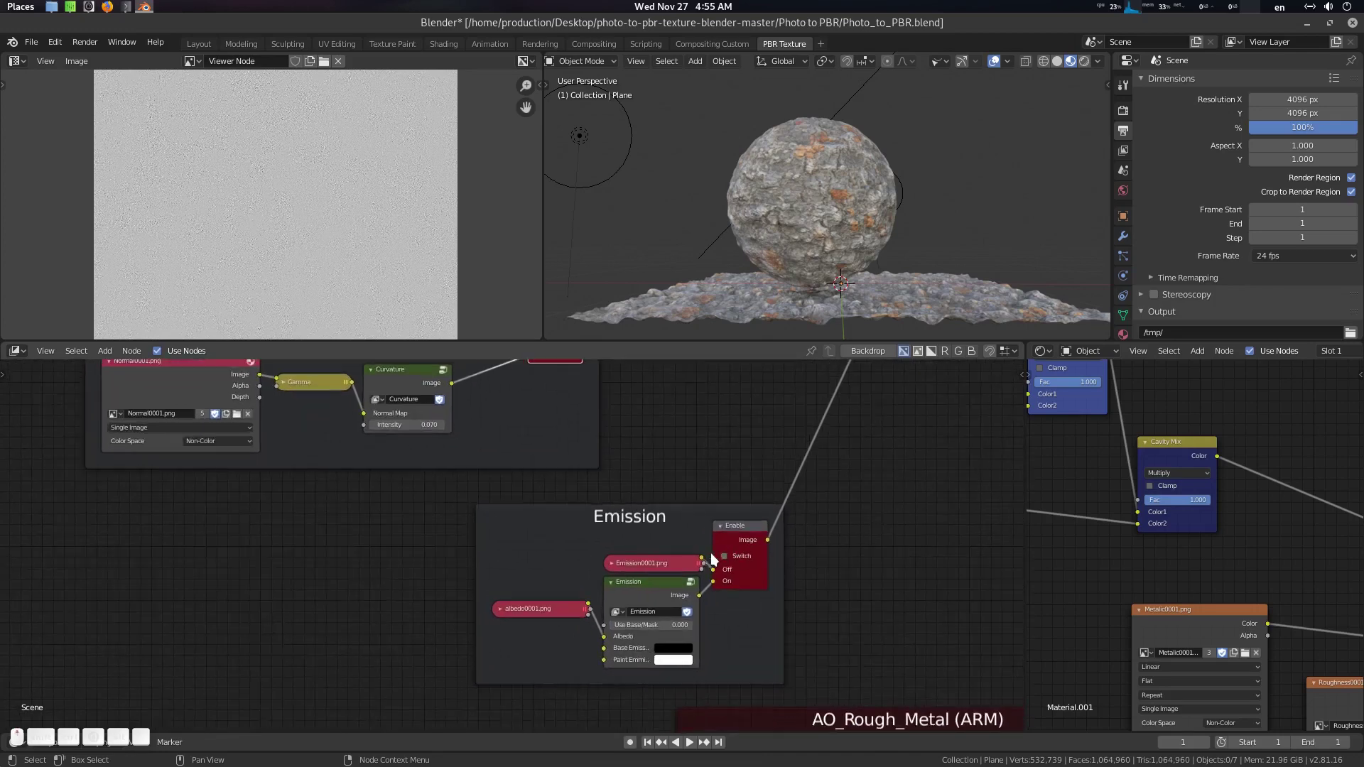
{"action": "left_click", "coordinate": [723, 557]}
{"action": "middle_click_drag", "start_coordinate": [743, 475], "coordinate": [727, 505]}
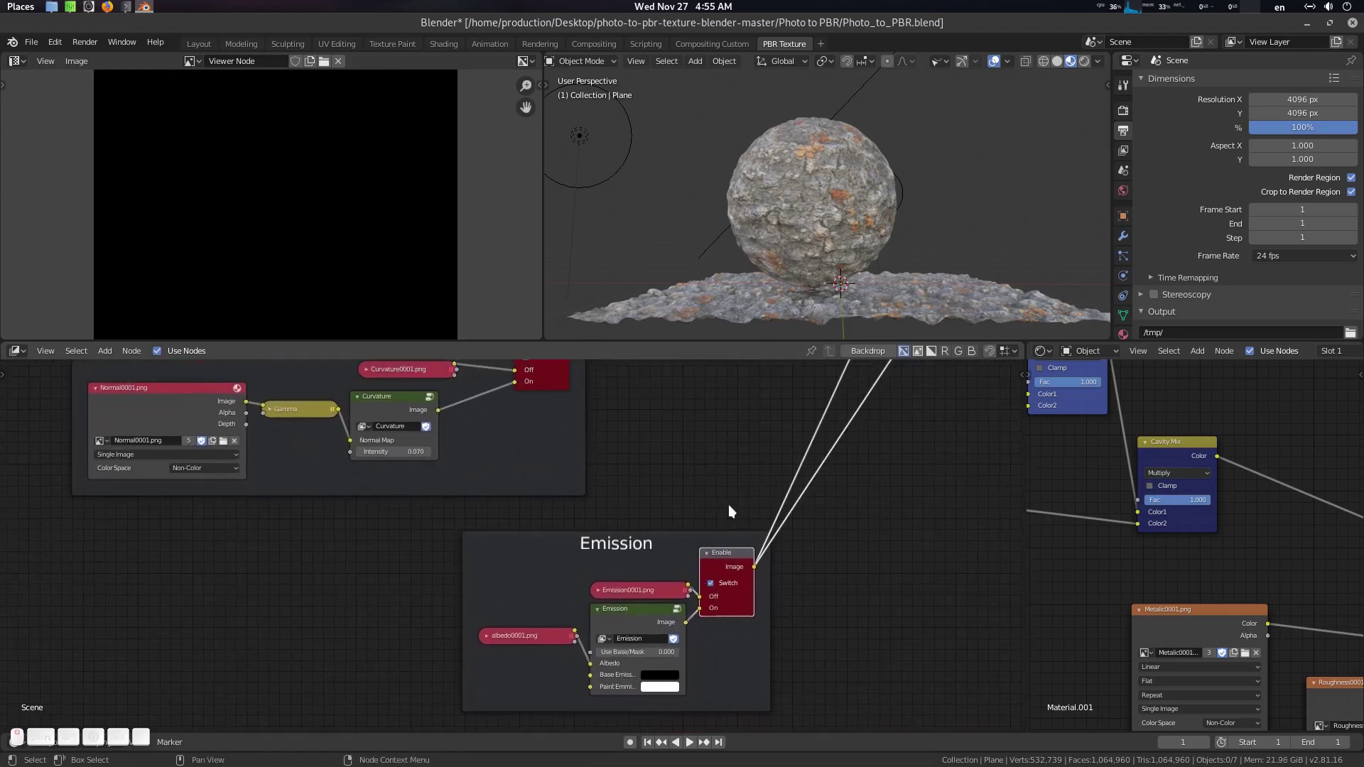
{"action": "key", "text": "F12"}
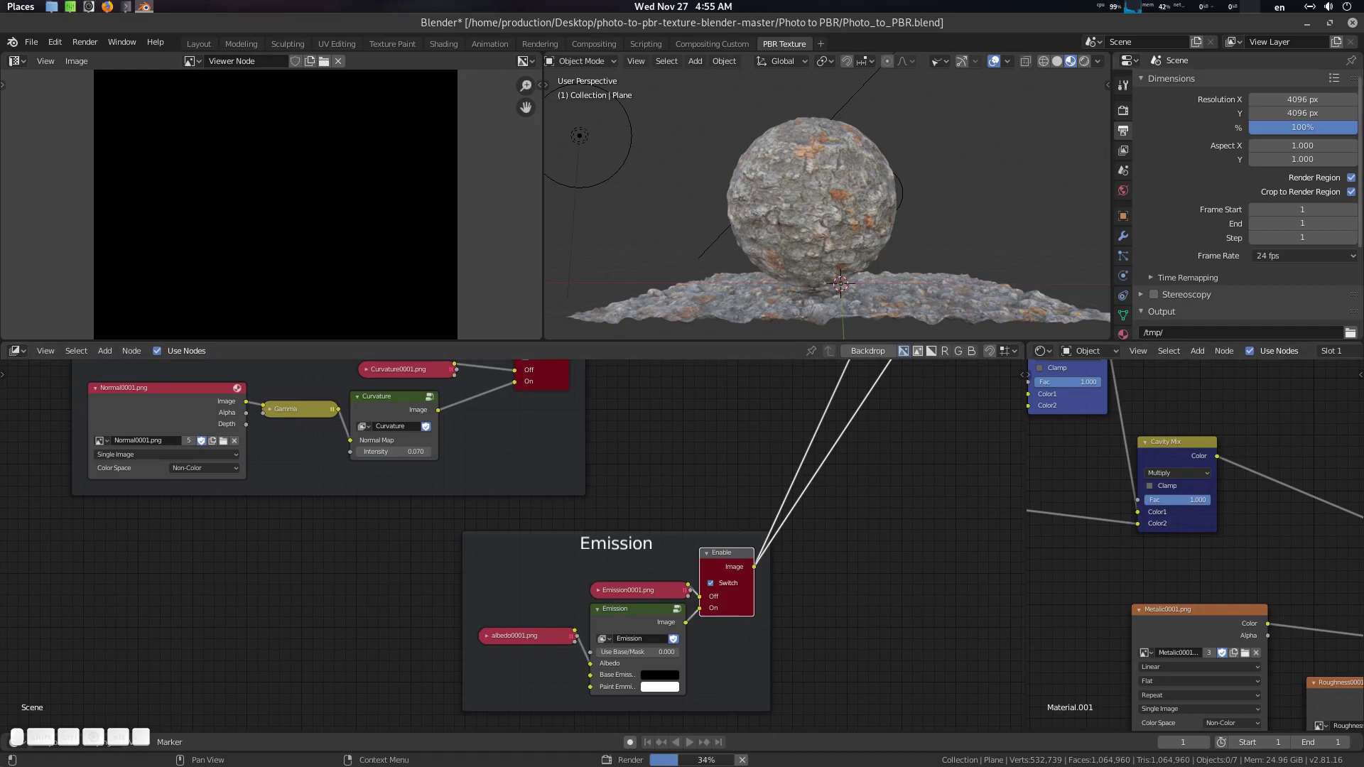
Hide the overlays in the 3D viewport and inspect the bark sphere and plane up close
{"action": "middle_click_drag", "start_coordinate": [897, 707], "coordinate": [624, 439]}
{"action": "scroll", "coordinate": [682, 523], "scroll_direction": "down", "scroll_amount": 1}
{"action": "scroll", "coordinate": [665, 626], "scroll_direction": "down", "scroll_amount": 2}
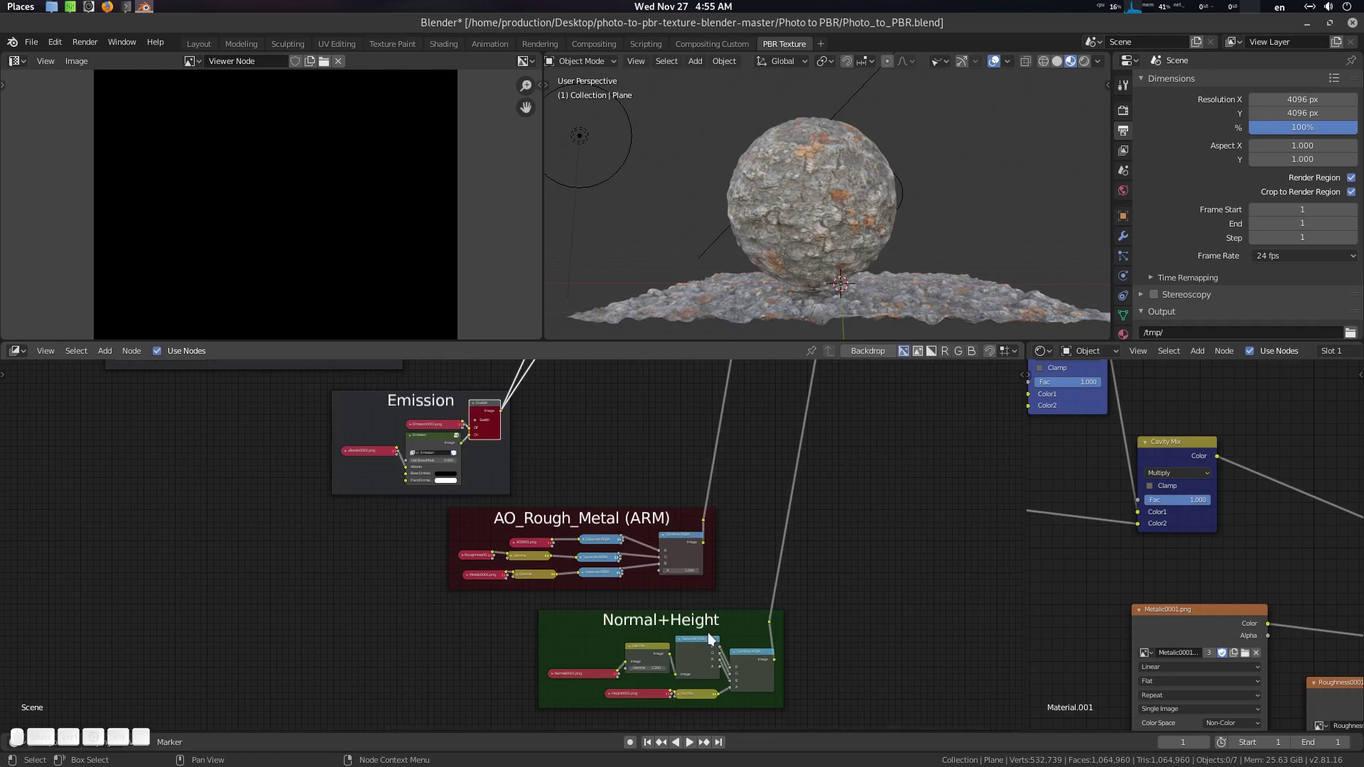
{"action": "scroll", "coordinate": [796, 446], "scroll_direction": "up", "scroll_amount": 3, "text": "shift"}
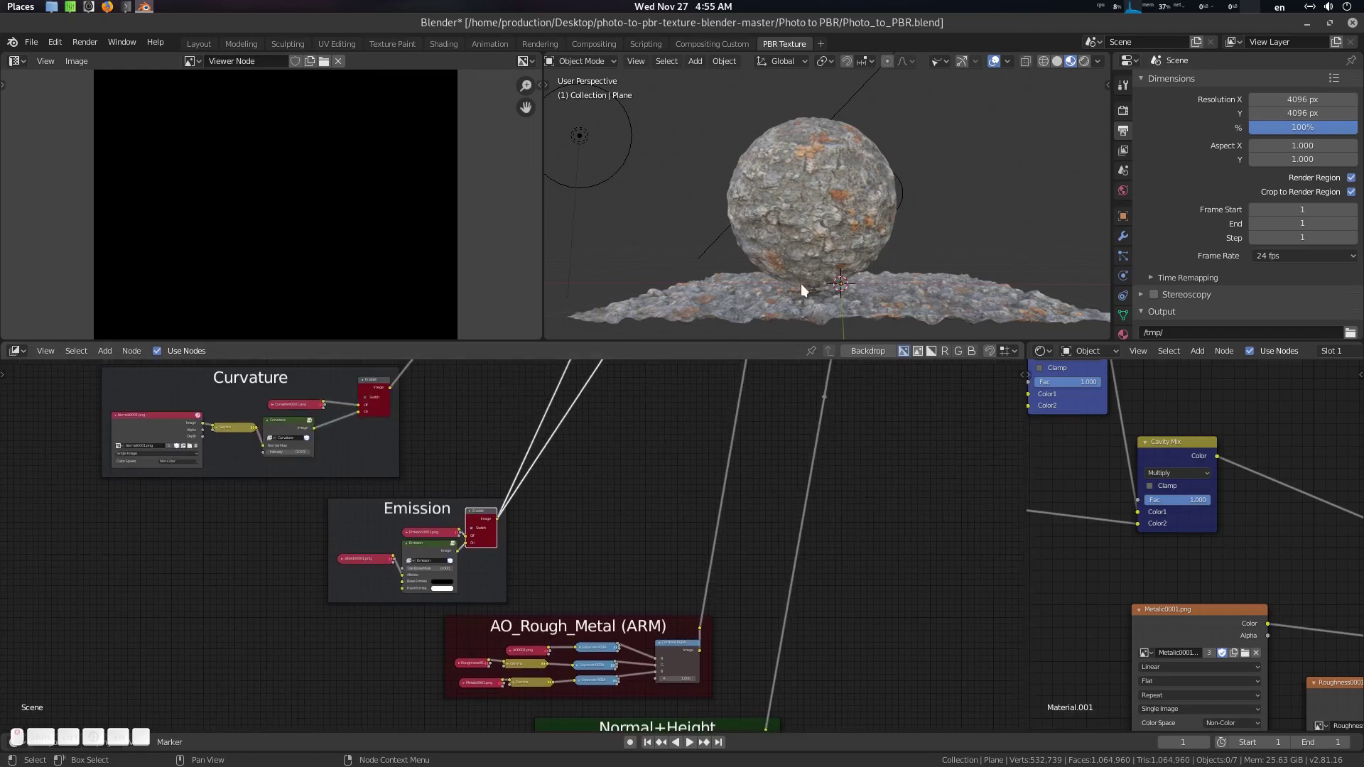
{"action": "scroll", "coordinate": [950, 245], "scroll_direction": "up", "scroll_amount": 5}
{"action": "scroll", "coordinate": [910, 219], "scroll_direction": "up", "scroll_amount": 3}
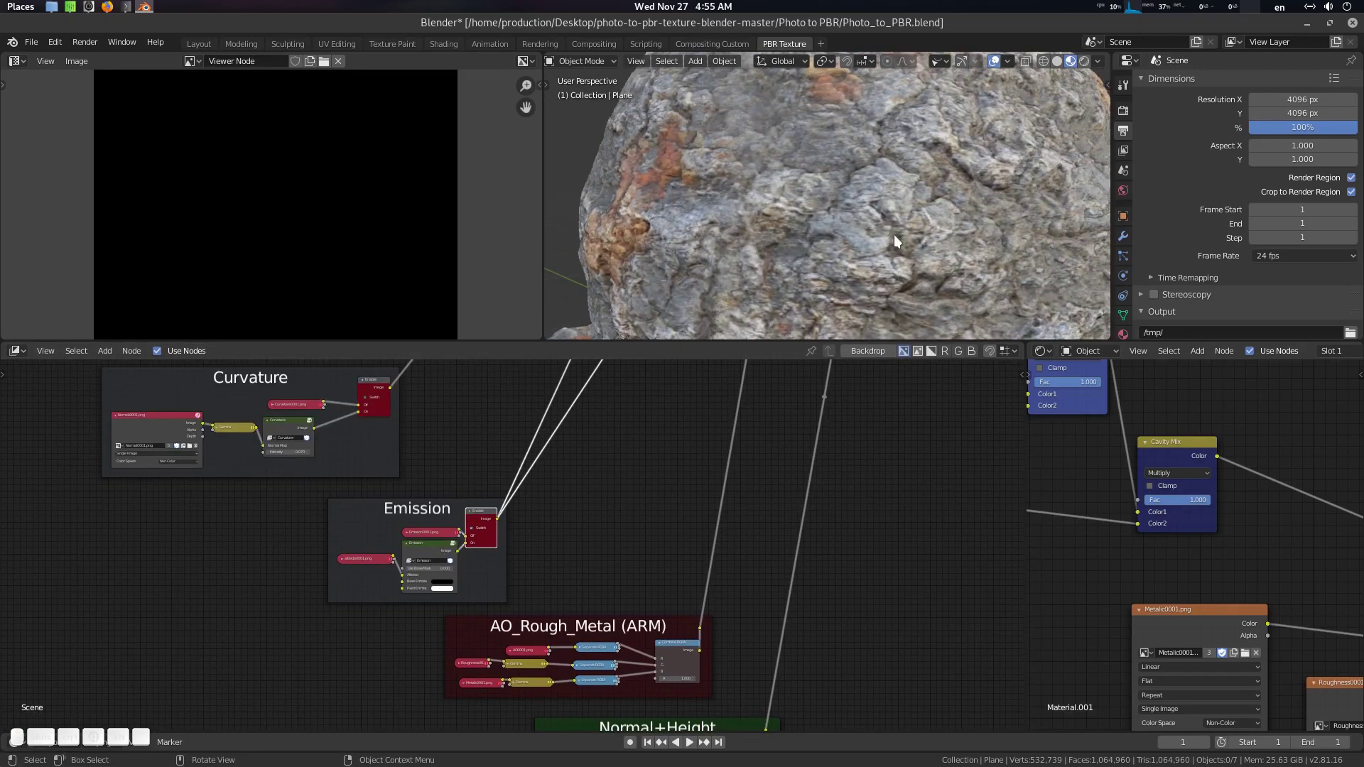
{"action": "key", "text": "z"}
{"action": "left_click", "coordinate": [940, 194]}
{"action": "scroll", "coordinate": [935, 197], "scroll_direction": "down", "scroll_amount": 8}
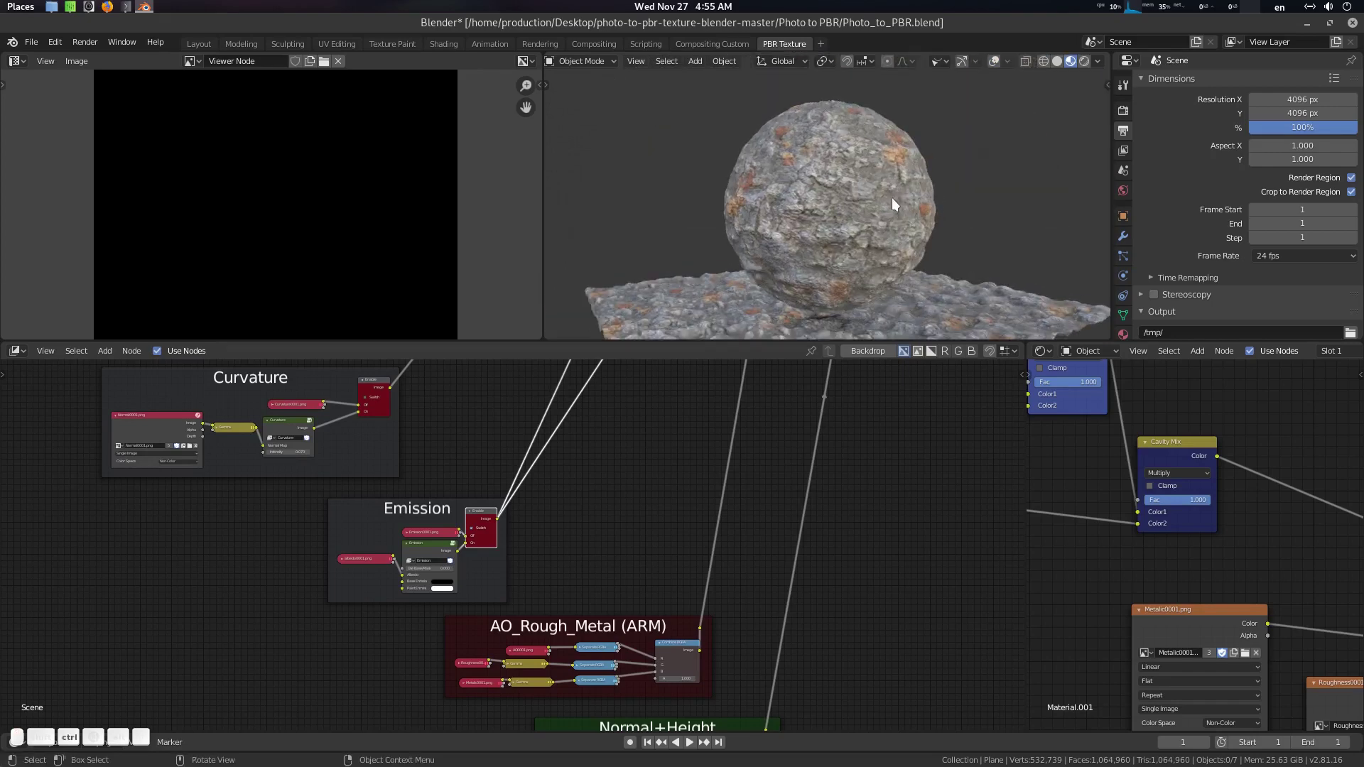
{"action": "middle_click_drag", "start_coordinate": [917, 182], "coordinate": [1008, 202]}
{"action": "scroll", "coordinate": [820, 205], "scroll_direction": "up", "scroll_amount": 3}
Set the viewport shading environment to the dark sunset HDRI and view the bark sphere under it
{"action": "left_click", "coordinate": [1099, 61]}
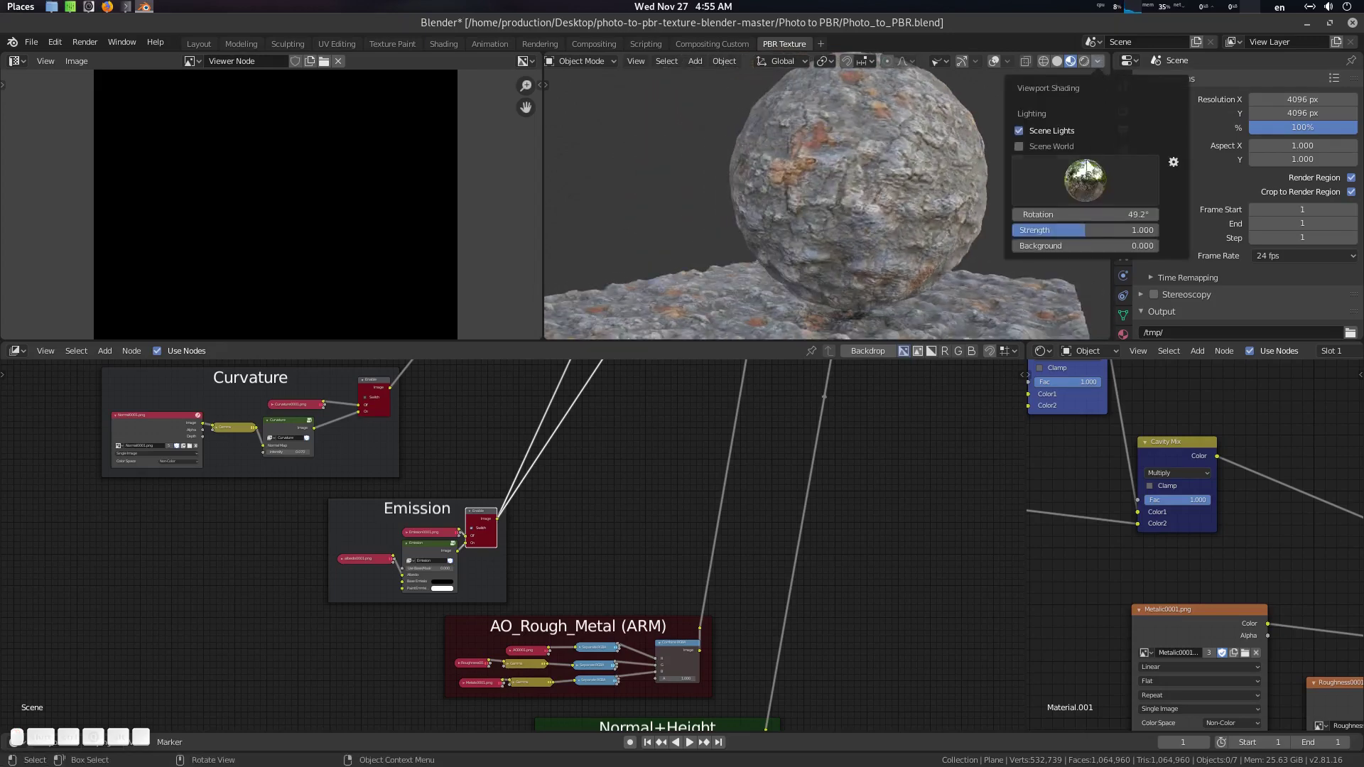
{"action": "left_click", "coordinate": [1085, 180]}
{"action": "left_click", "coordinate": [1003, 230]}
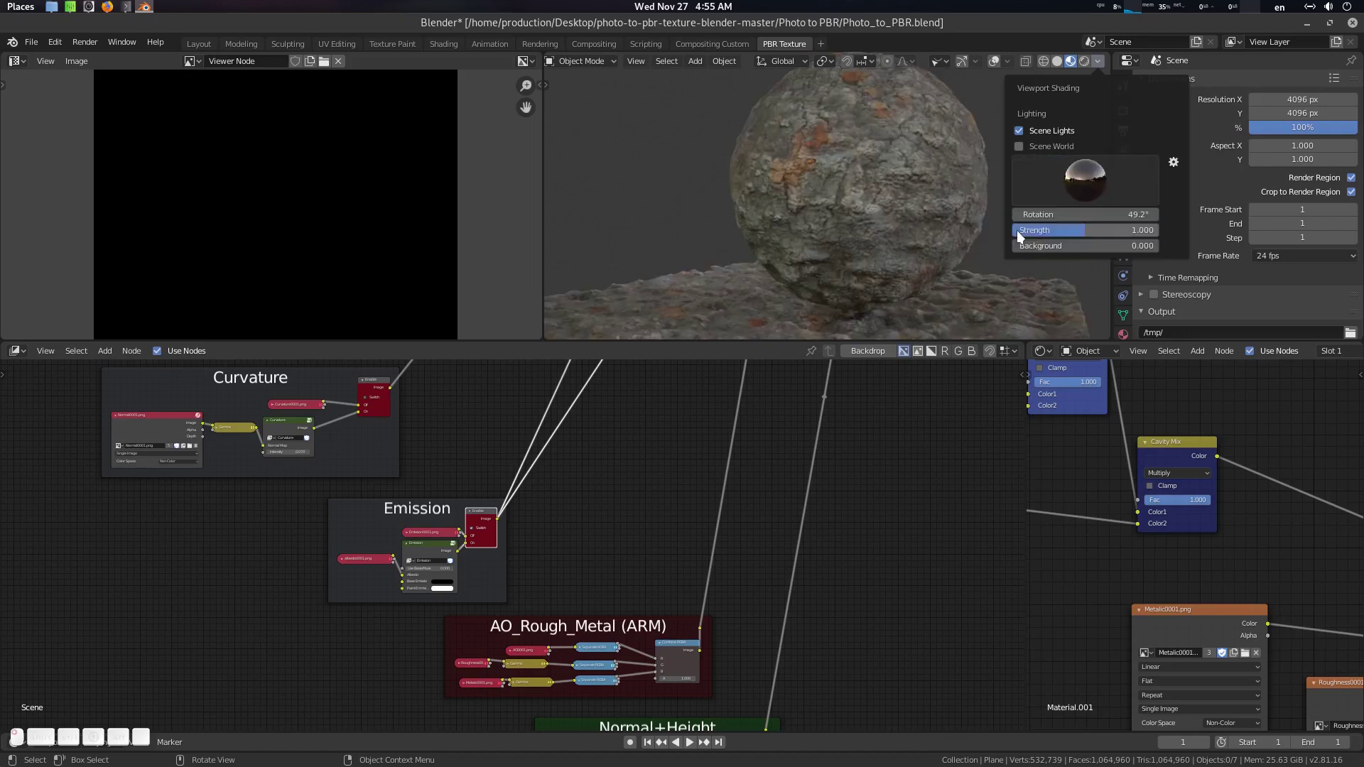
{"action": "middle_click_drag", "start_coordinate": [934, 241], "coordinate": [850, 237]}
Set the viewport shading environment to the bright forest HDRI and rotate its lighting to inspect the bark relief
{"action": "left_click", "coordinate": [1099, 61]}
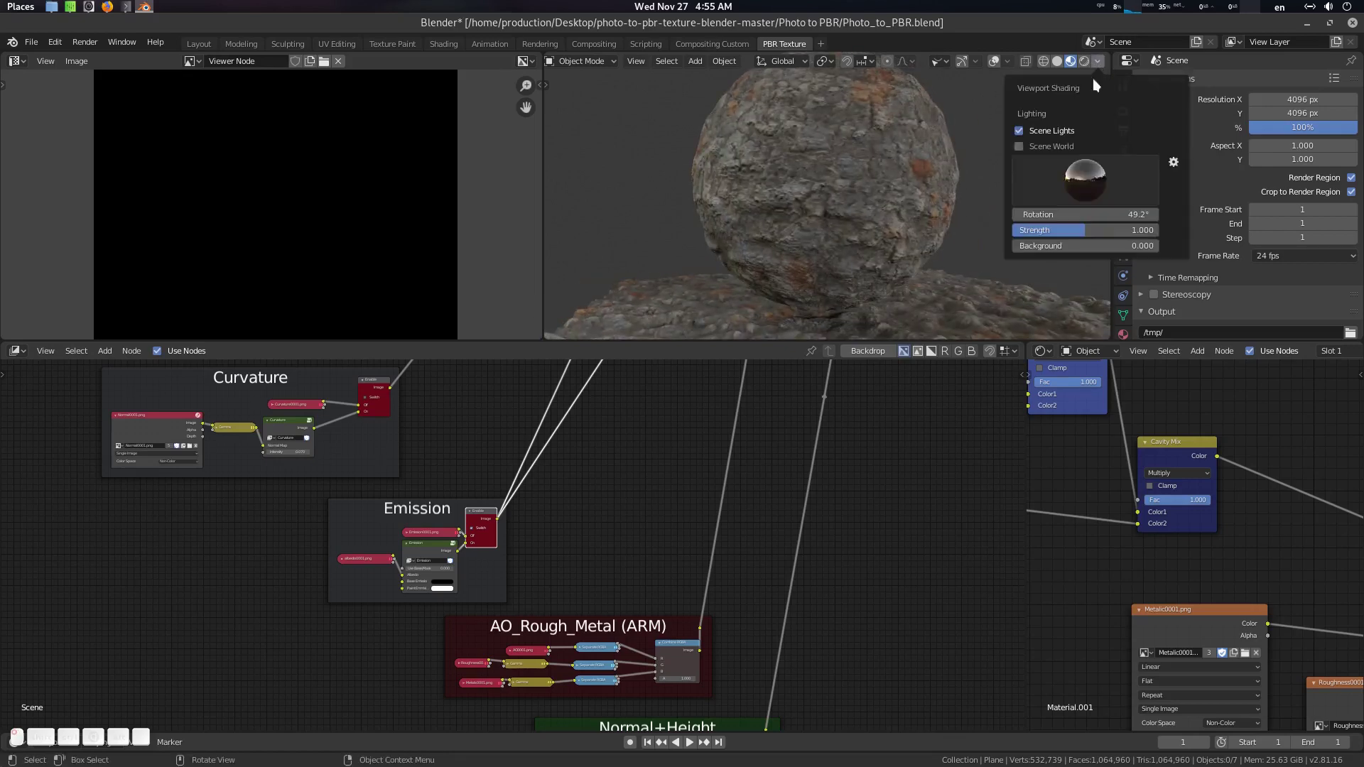
{"action": "left_click", "coordinate": [1085, 181]}
{"action": "left_click", "coordinate": [929, 231]}
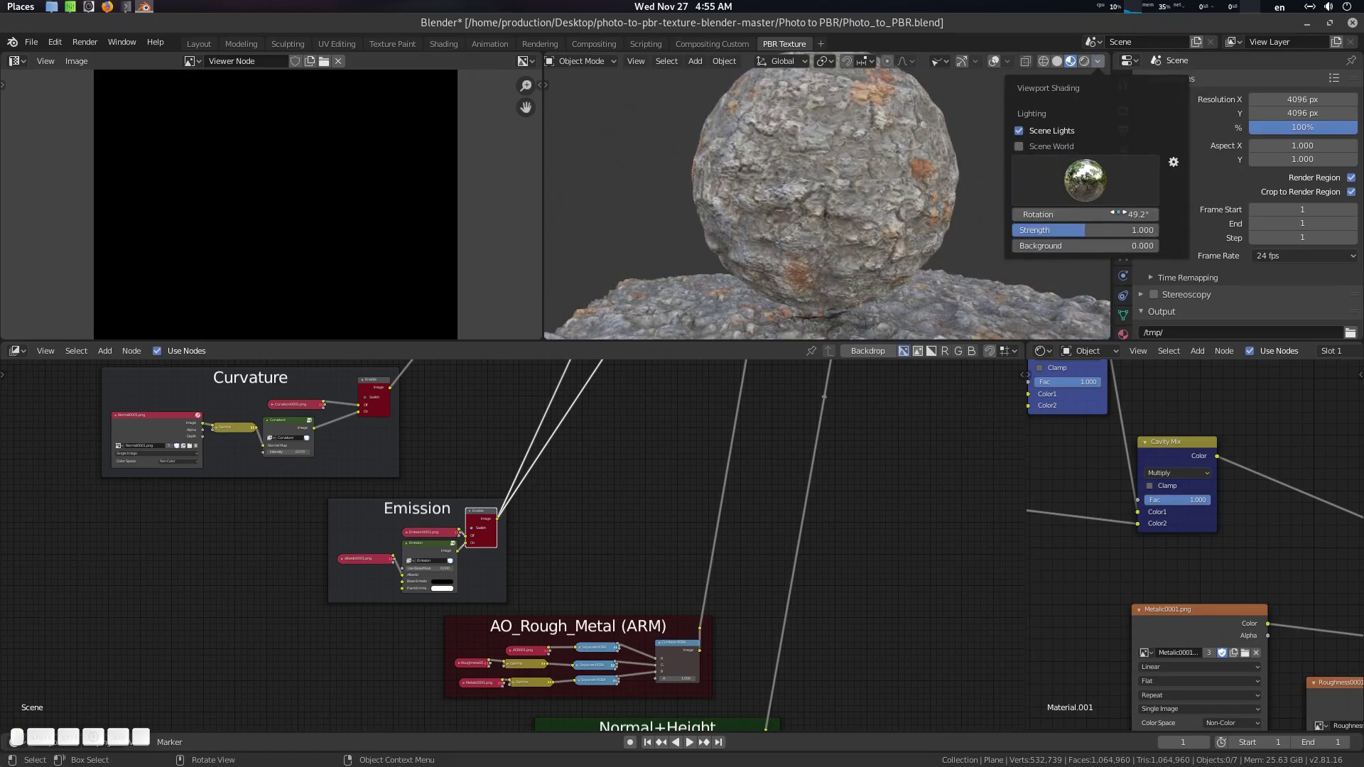
{"action": "mouse_move", "coordinate": [1086, 214]}
{"action": "left_mouse_down"}
{"action": "mouse_move", "coordinate": [1151, 213]}
{"action": "mouse_move", "coordinate": [1001, 214]}
{"action": "left_mouse_up"}
{"action": "left_click_drag", "start_coordinate": [1258, 214], "coordinate": [1307, 214]}
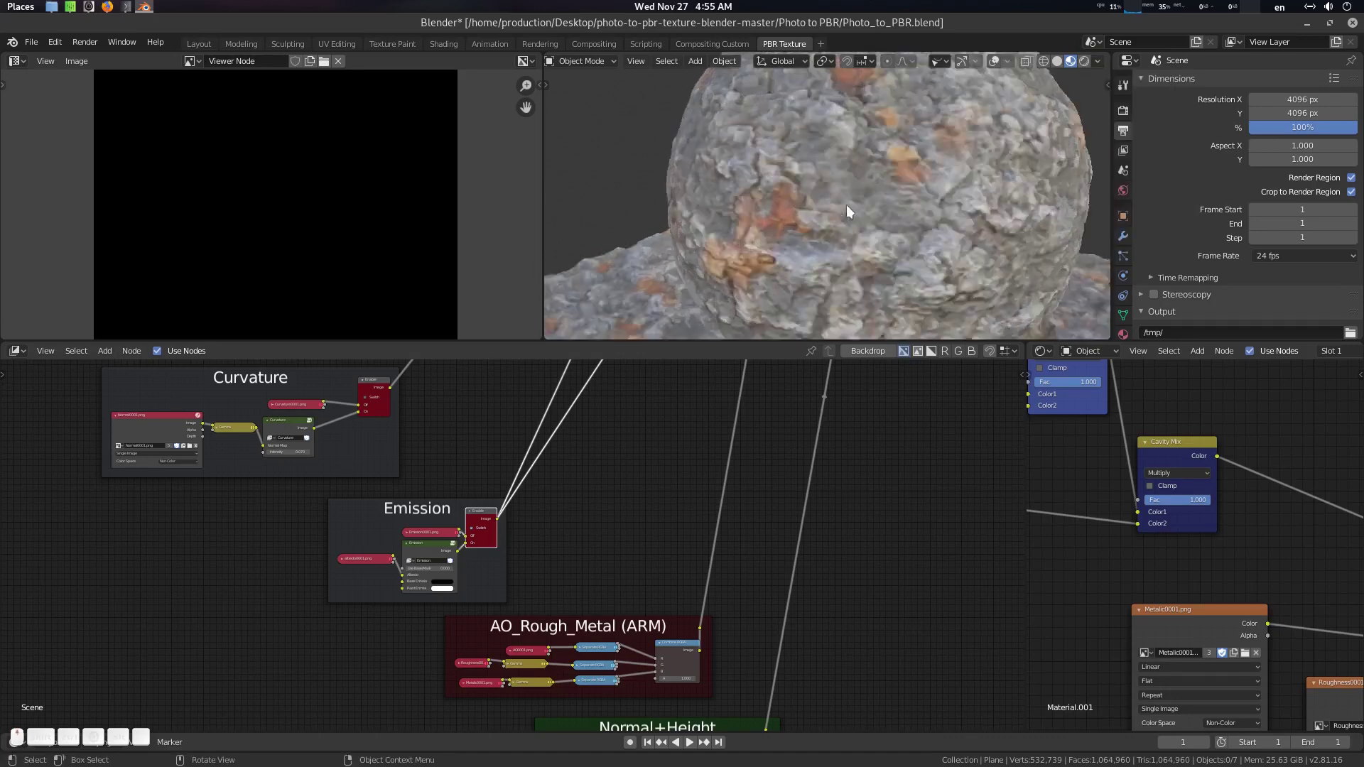
{"action": "scroll", "coordinate": [846, 204], "scroll_direction": "up", "scroll_amount": 4}
{"action": "scroll", "coordinate": [859, 201], "scroll_direction": "down", "scroll_amount": 7}
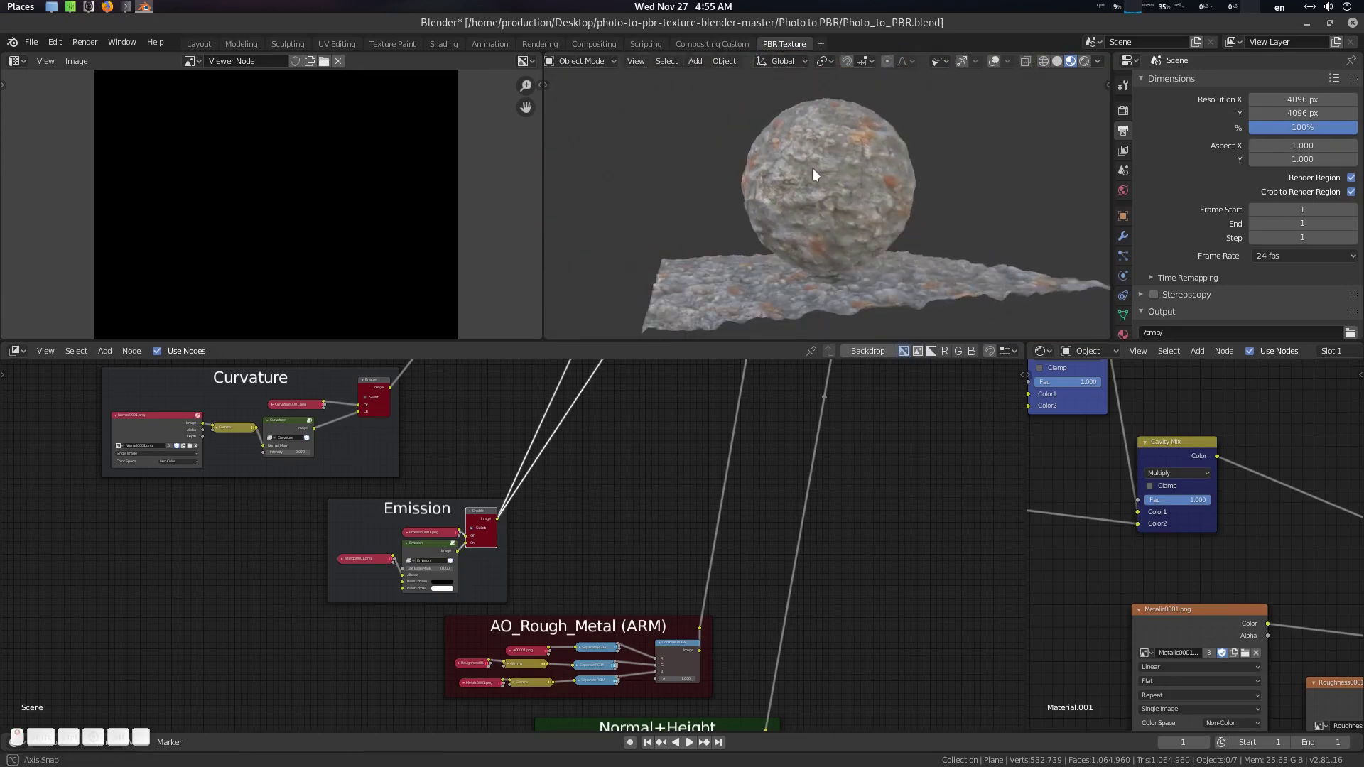
{"action": "scroll", "coordinate": [824, 213], "scroll_direction": "up", "scroll_amount": 4}
{"action": "middle_click_drag", "start_coordinate": [840, 206], "coordinate": [863, 210]}
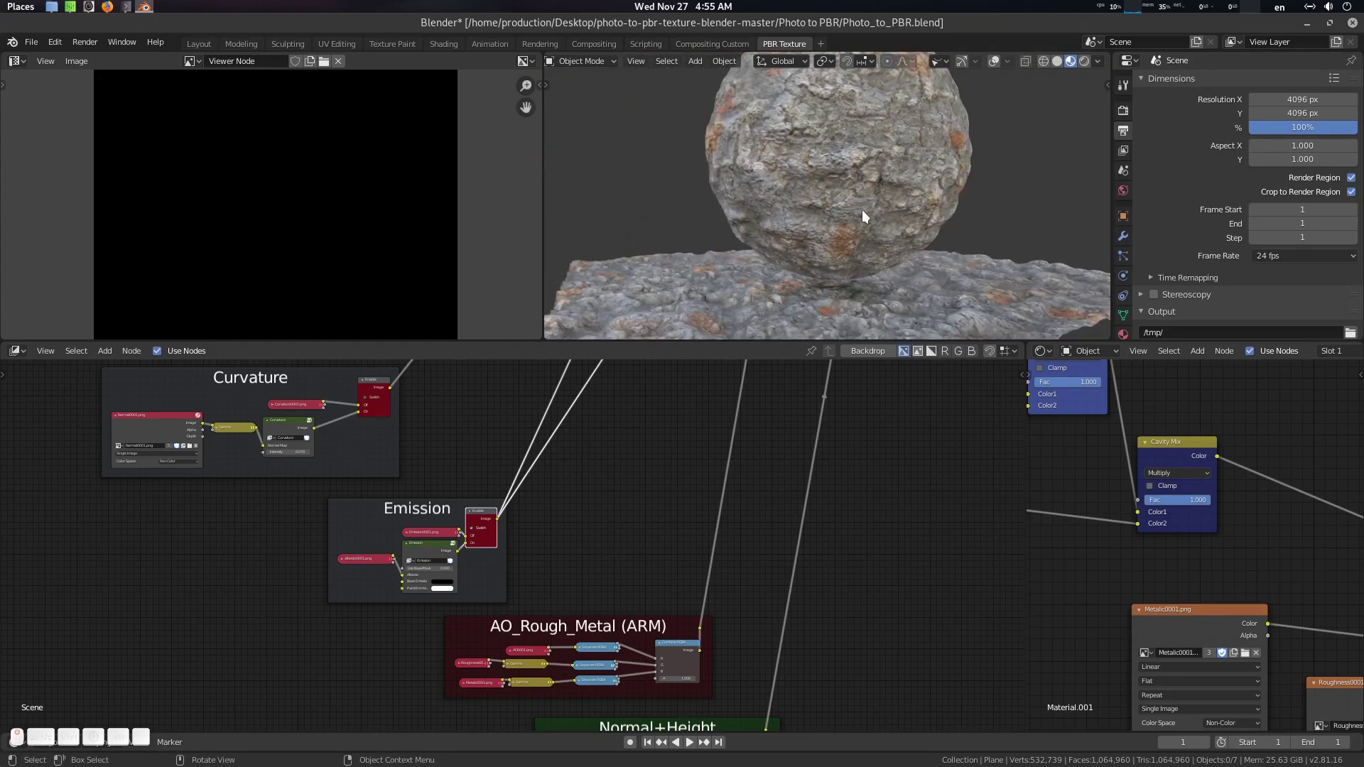
Switch to the file manager and open the TEXTURE folder inside the Photo to PBR folder
{"action": "left_click_drag", "start_coordinate": [1363, 164], "coordinate": [740, 166]}
{"action": "key", "text": "alt+Up"}
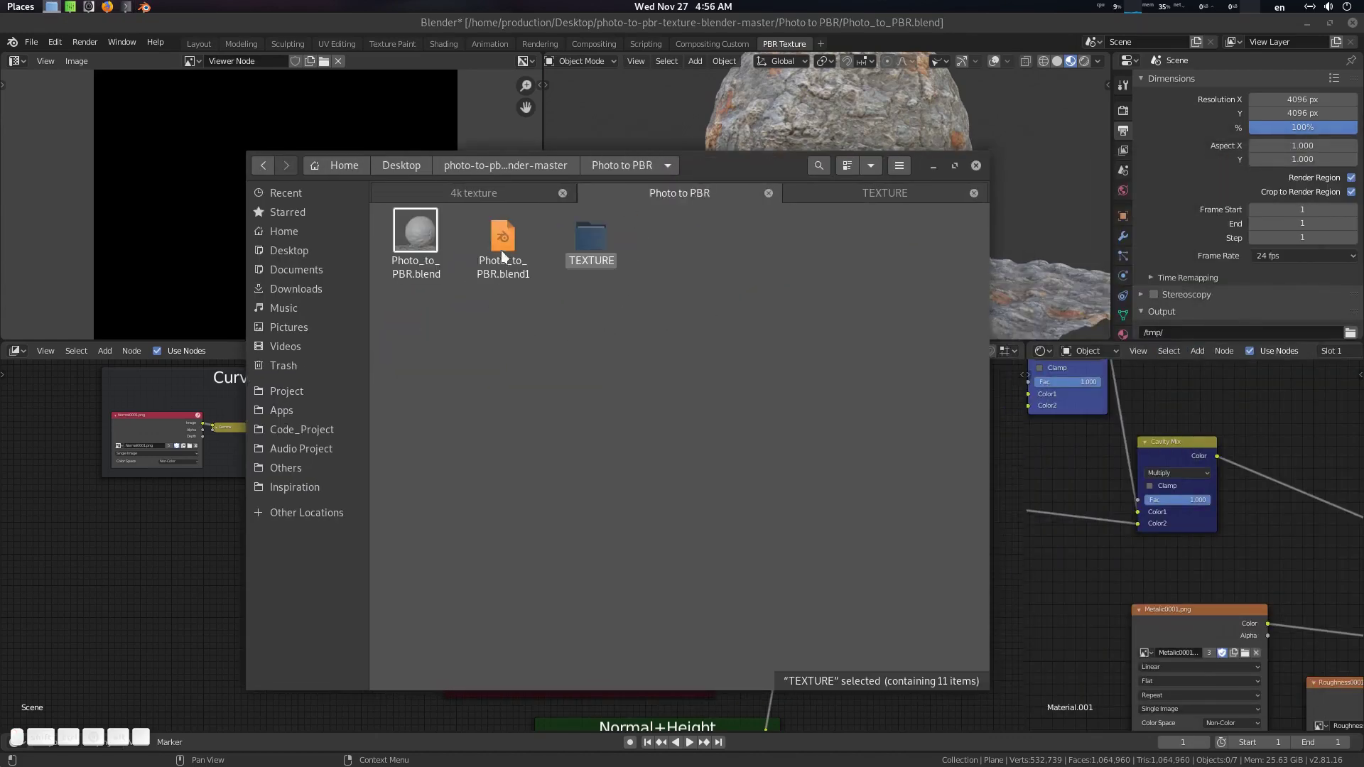
{"action": "double_click", "coordinate": [587, 242]}
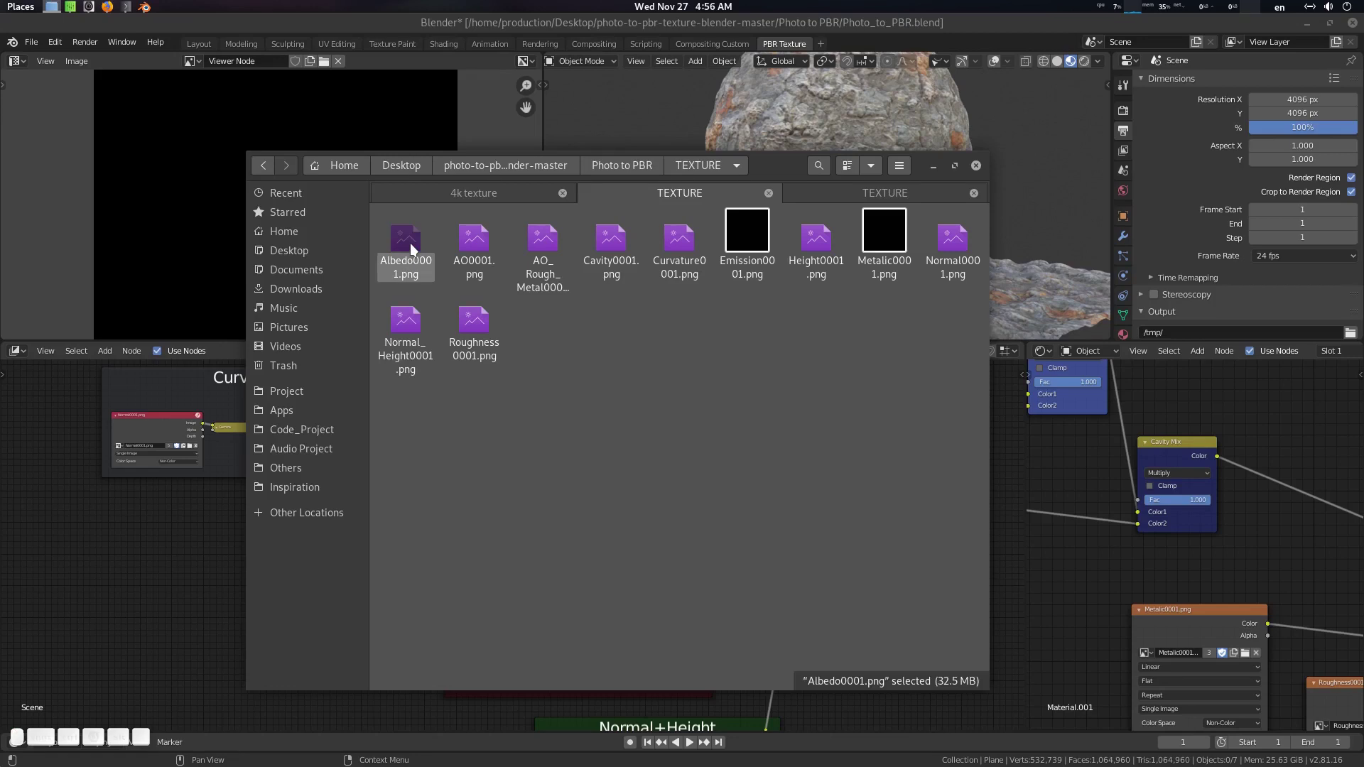
Check the rendered AO, AO_Rough_Metal, Cavity and Curvature PNG files, and move the file manager window off the Blender screen
{"action": "left_click", "coordinate": [474, 261]}
{"action": "left_click", "coordinate": [540, 249]}
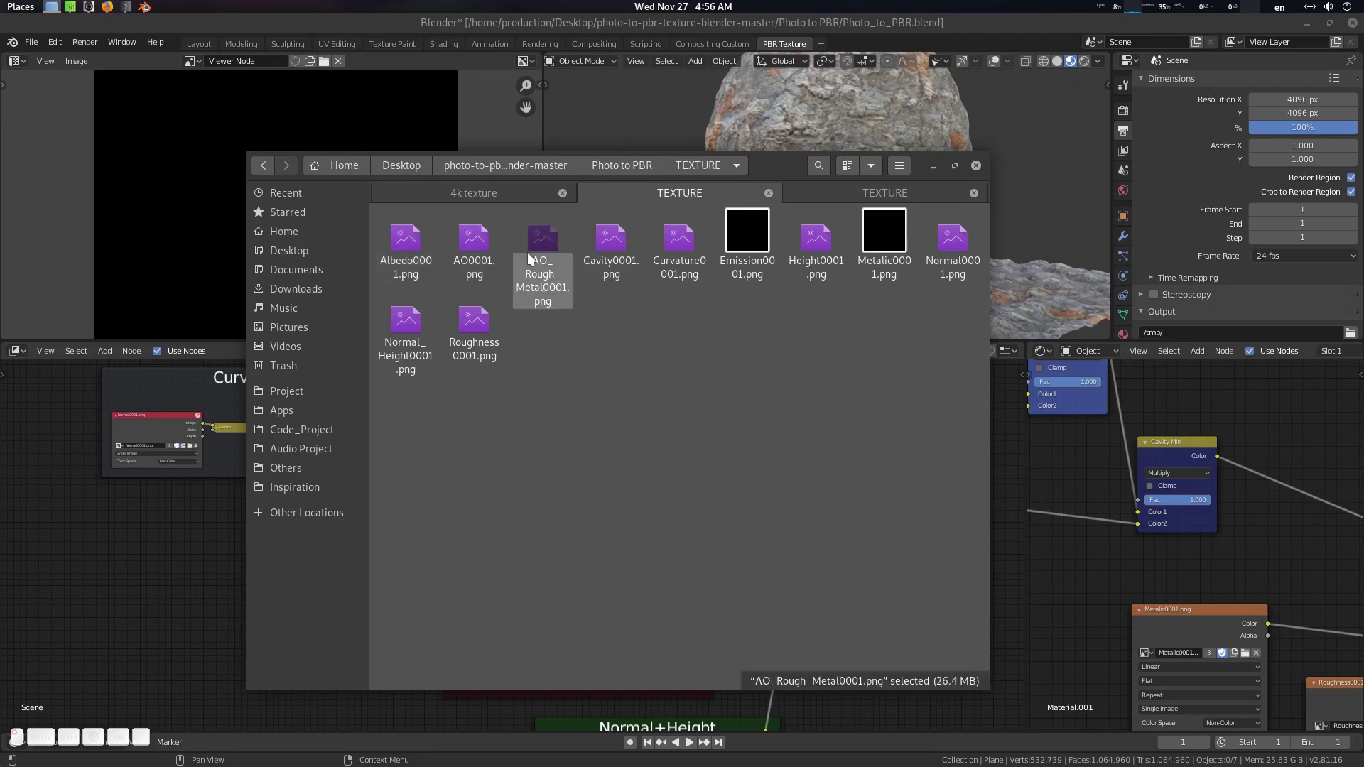
{"action": "left_click", "coordinate": [638, 246]}
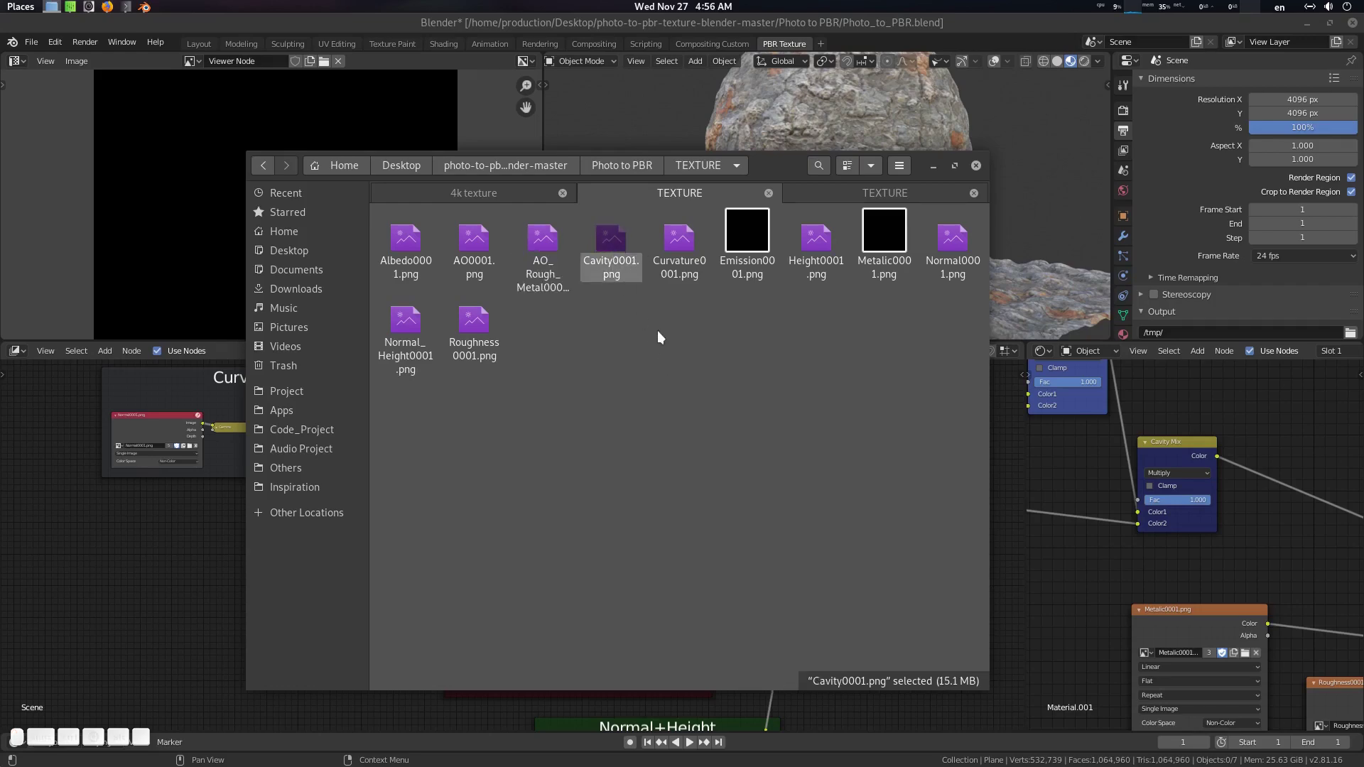
{"action": "left_click", "coordinate": [695, 300]}
{"action": "left_click", "coordinate": [682, 247]}
{"action": "left_click", "coordinate": [700, 322]}
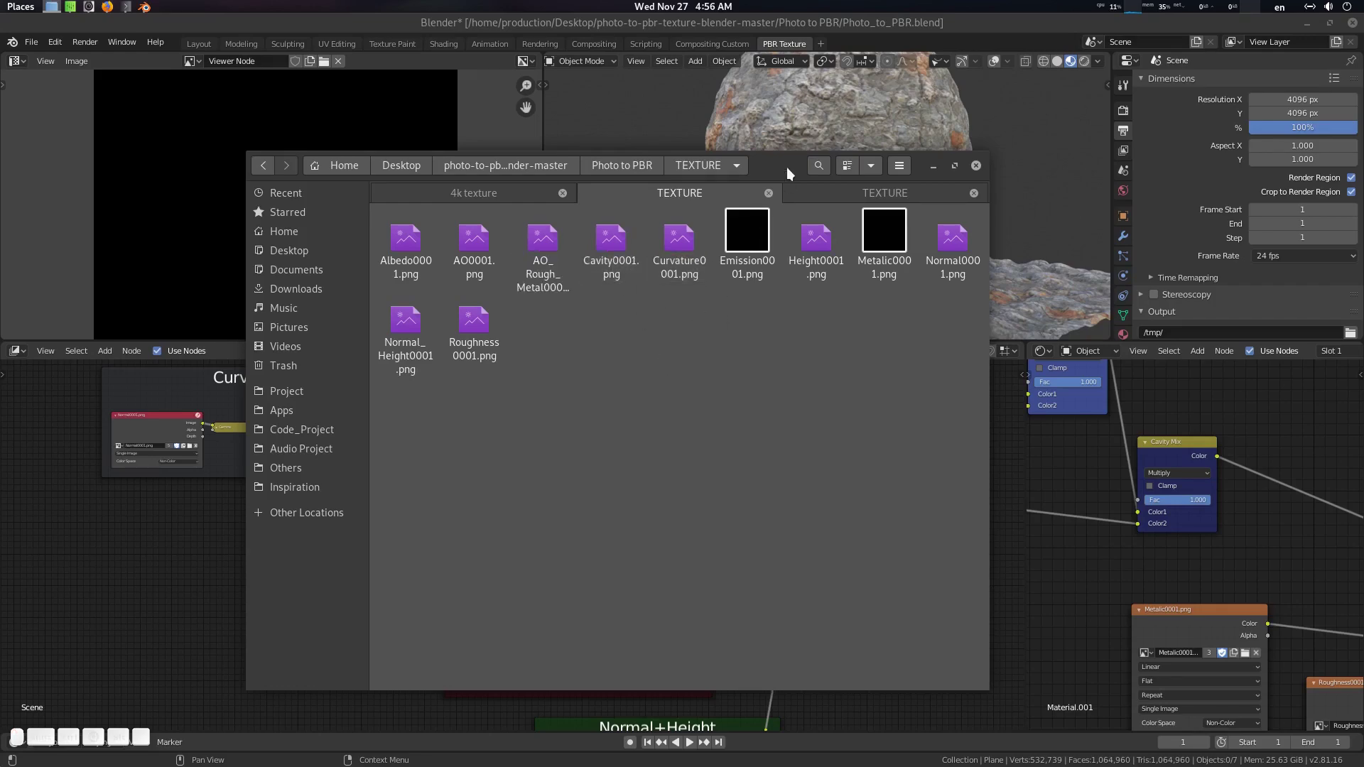
{"action": "left_click_drag", "start_coordinate": [787, 167], "coordinate": [1363, 473]}
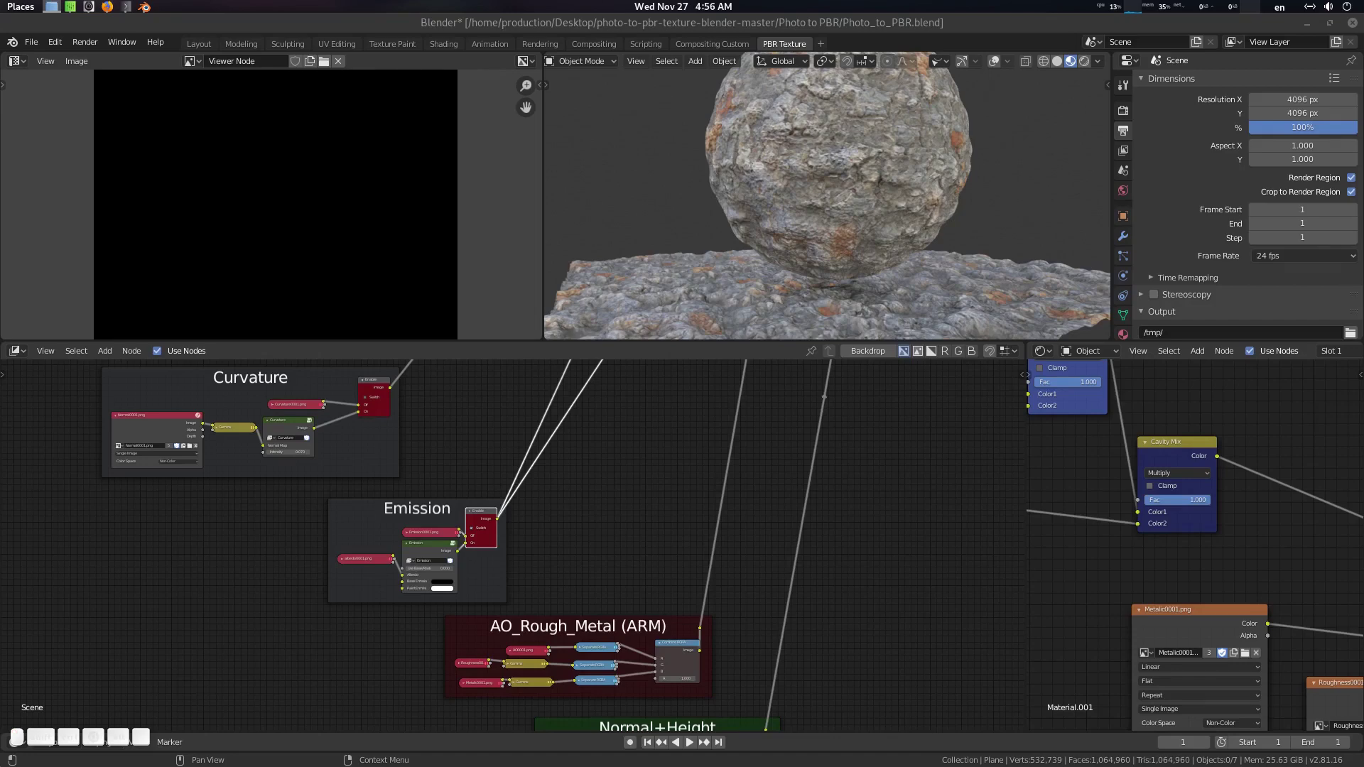
Examine the finished bark material on the sphere and plane, and the node frames from Cavity to Normal+Height
{"action": "scroll", "coordinate": [888, 228], "scroll_direction": "down", "scroll_amount": 3}
{"action": "scroll", "coordinate": [868, 199], "scroll_direction": "up", "scroll_amount": 5}
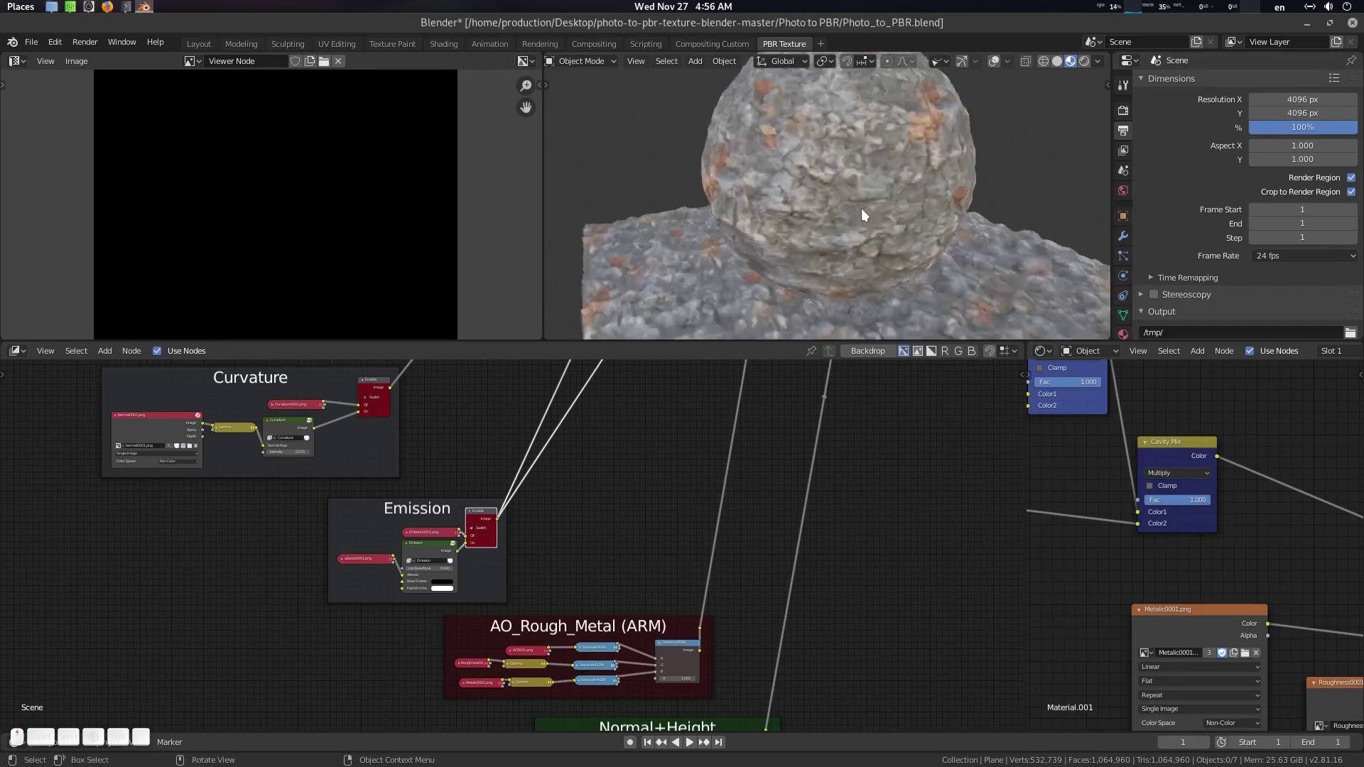
{"action": "scroll", "coordinate": [861, 207], "scroll_direction": "up", "scroll_amount": 2}
{"action": "middle_click_drag", "start_coordinate": [805, 226], "coordinate": [792, 210]}
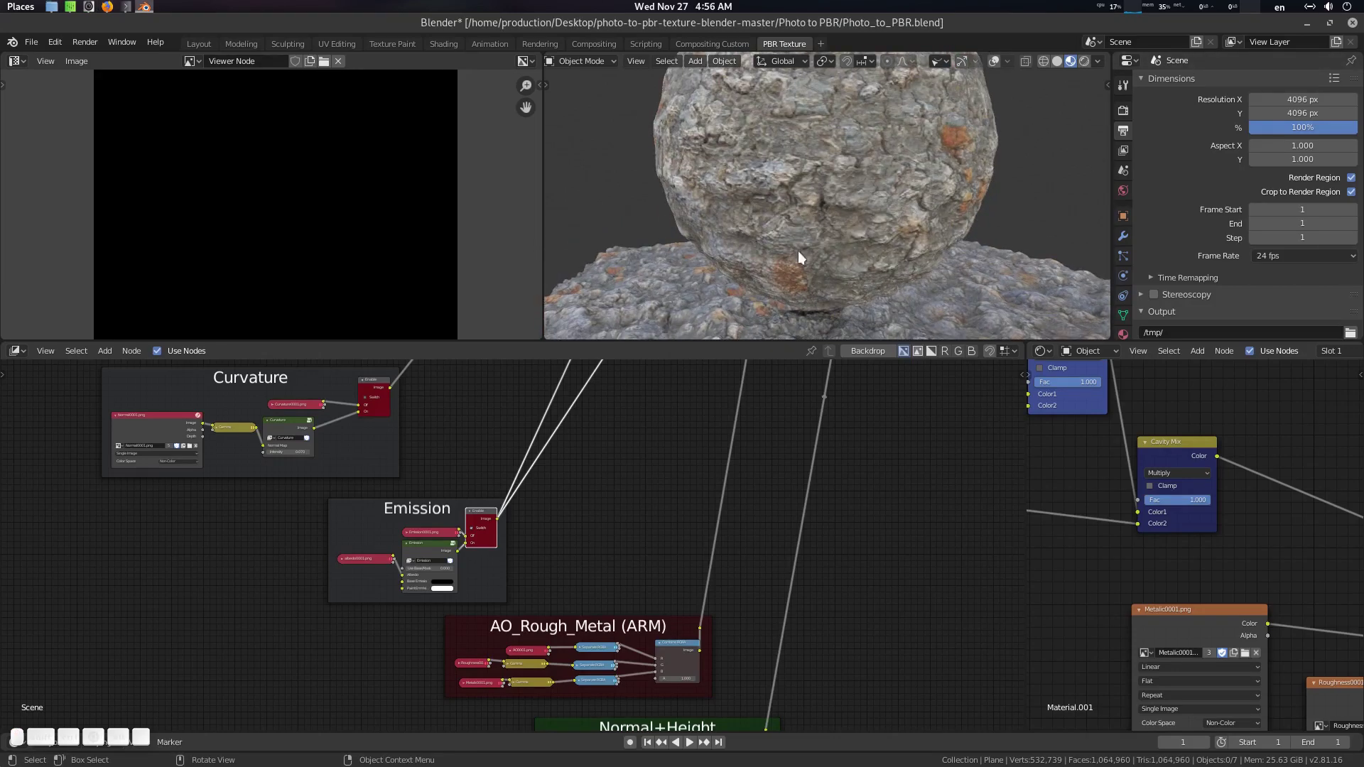
{"action": "scroll", "coordinate": [753, 483], "scroll_direction": "down", "scroll_amount": 3}
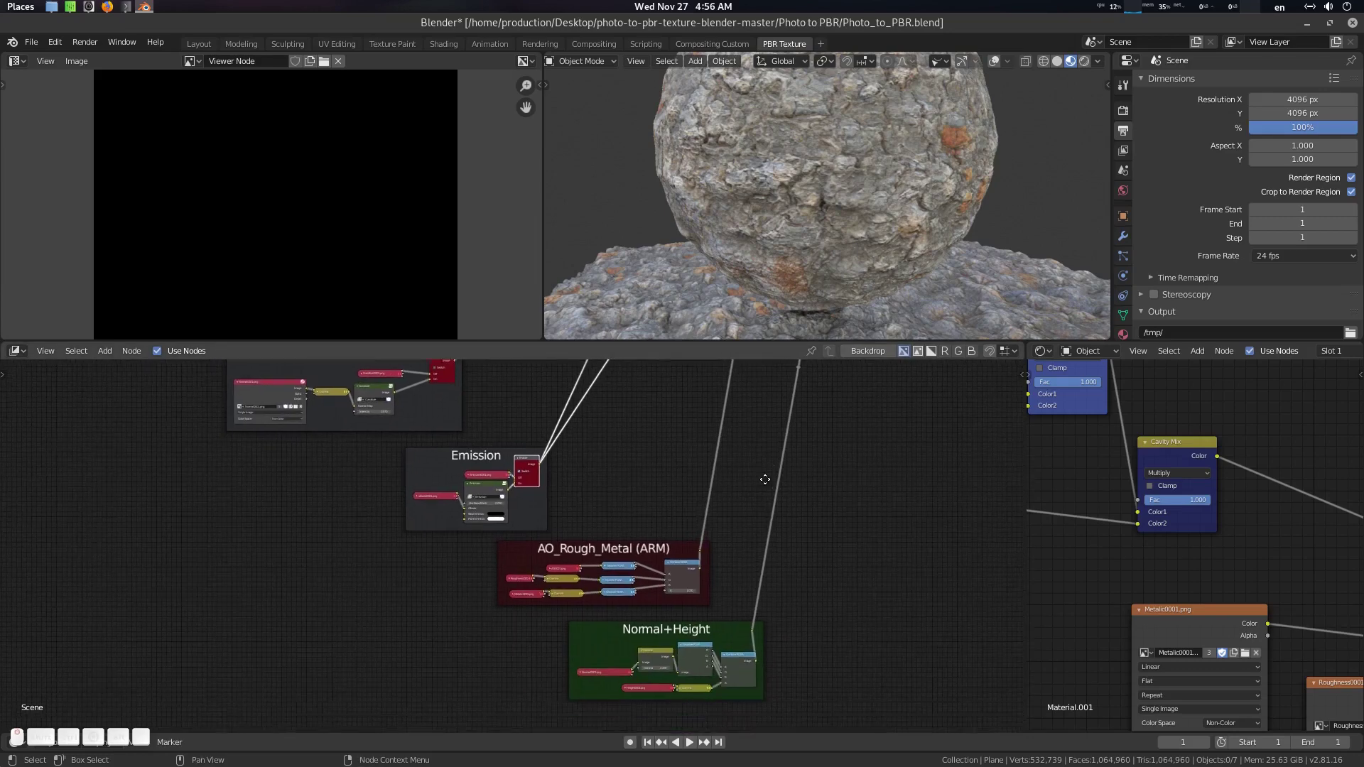
{"action": "scroll", "coordinate": [742, 543], "scroll_direction": "up", "scroll_amount": 3}
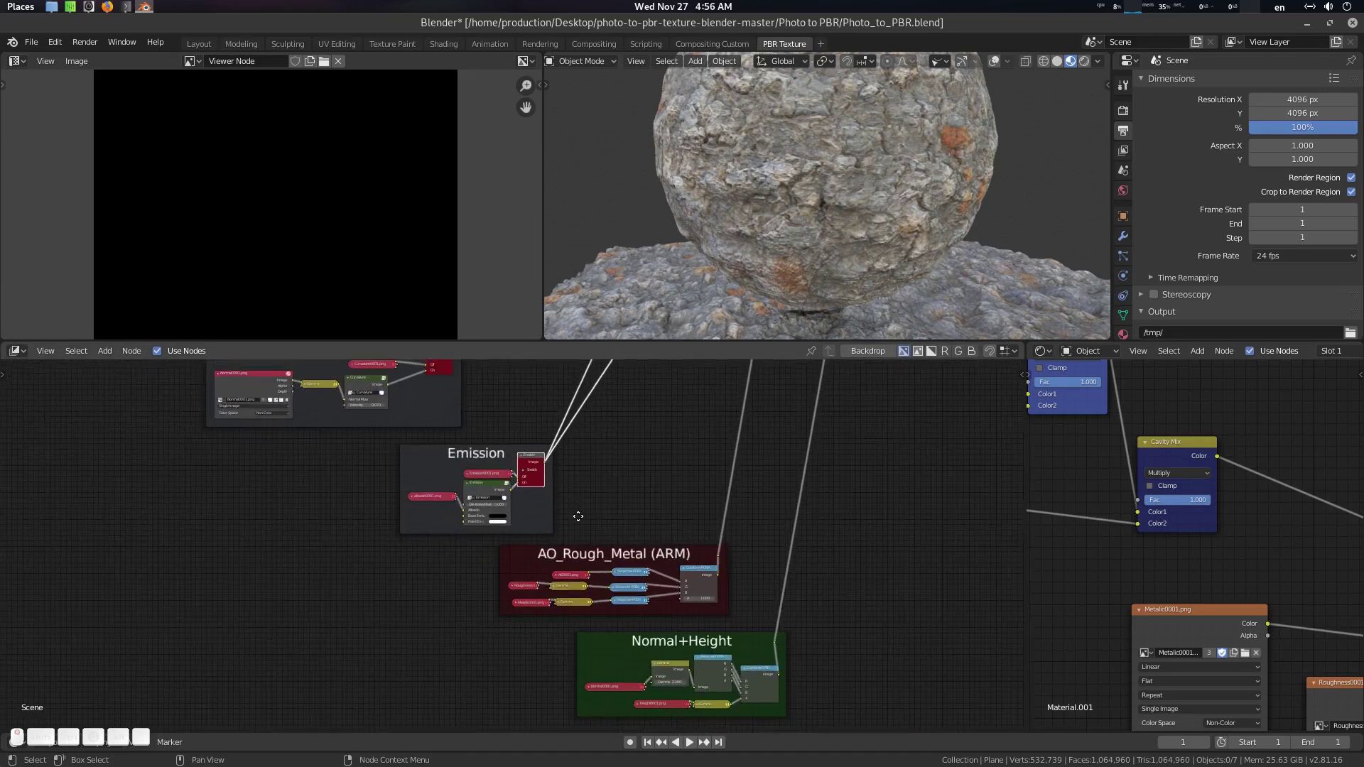
{"action": "scroll", "coordinate": [604, 517], "scroll_direction": "down", "scroll_amount": 2}
{"action": "middle_click_drag", "start_coordinate": [610, 506], "coordinate": [607, 578]}
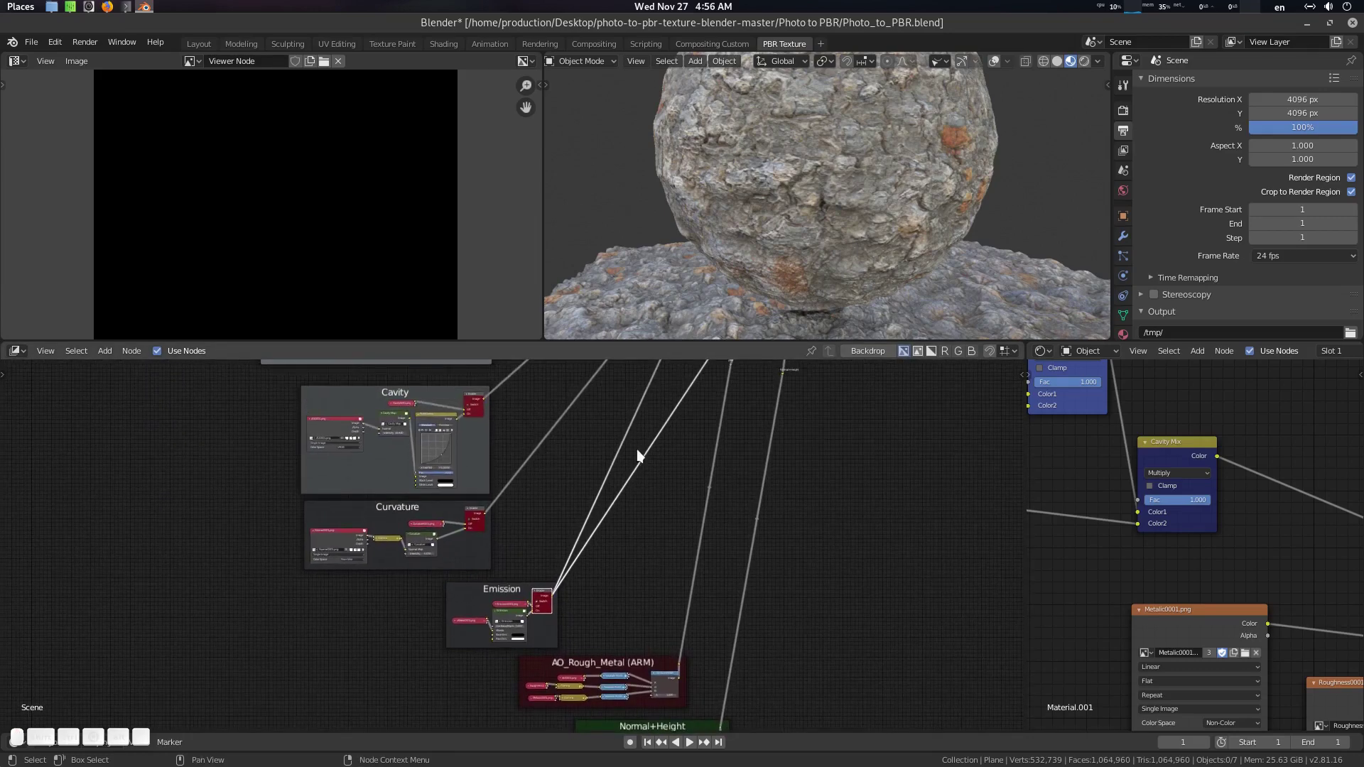
{"action": "mouse_move", "coordinate": [889, 243]}
{"action": "middle_mouse_down"}
{"action": "mouse_move", "coordinate": [815, 245]}
{"action": "mouse_move", "coordinate": [872, 233]}
{"action": "middle_mouse_up"}
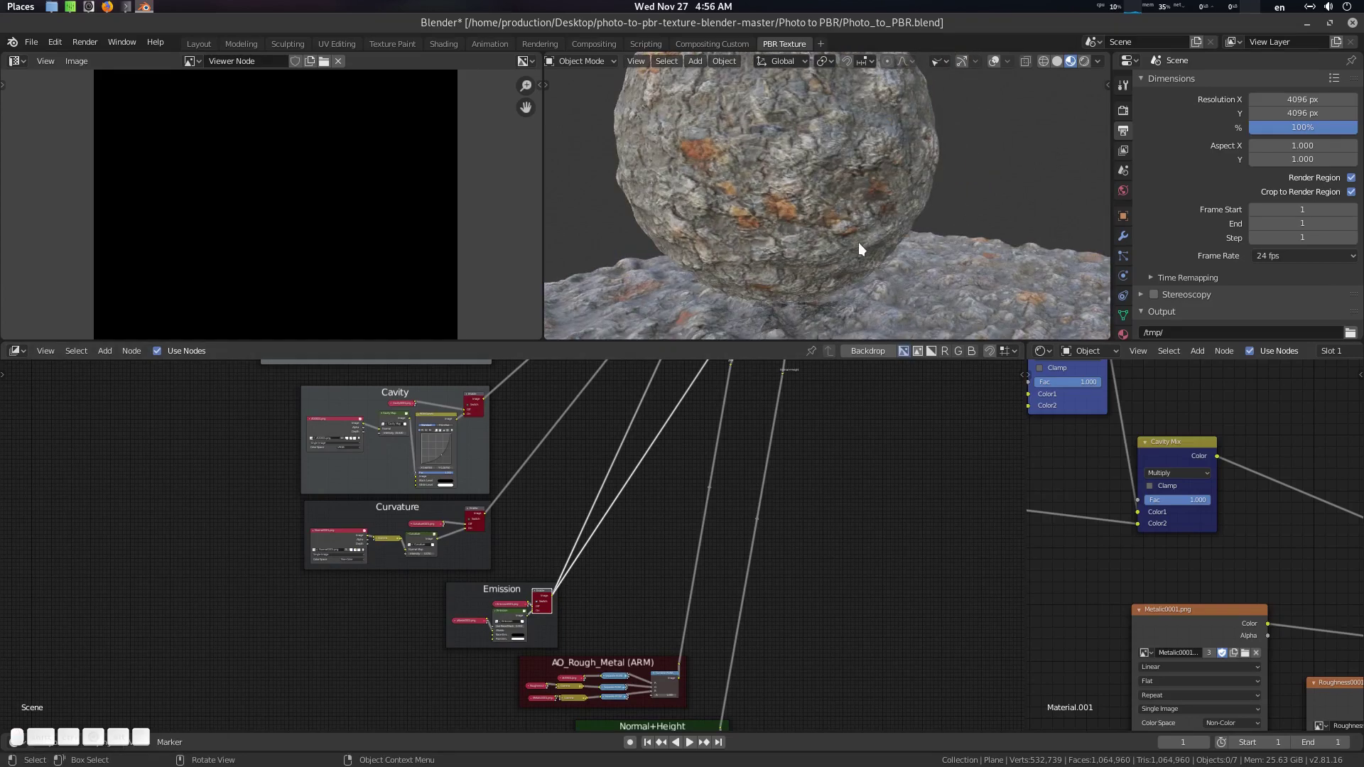
{"action": "mouse_move", "coordinate": [859, 242]}
{"action": "middle_mouse_down"}
{"action": "mouse_move", "coordinate": [851, 209]}
{"action": "mouse_move", "coordinate": [845, 226]}
{"action": "middle_mouse_up"}
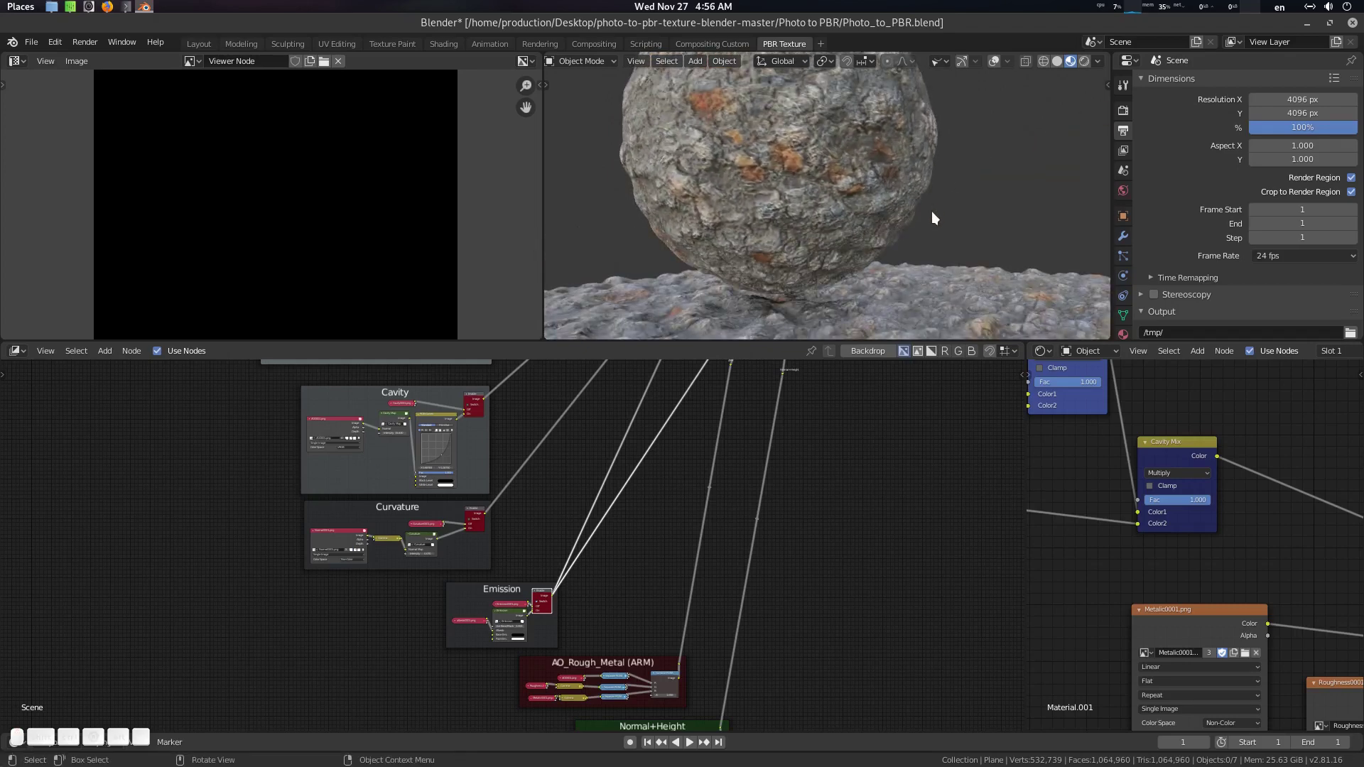
Switch to the web browser to view the photo-to-pbr-texture-blender GitHub page, and return to Blender
{"action": "left_click", "coordinate": [106, 7]}
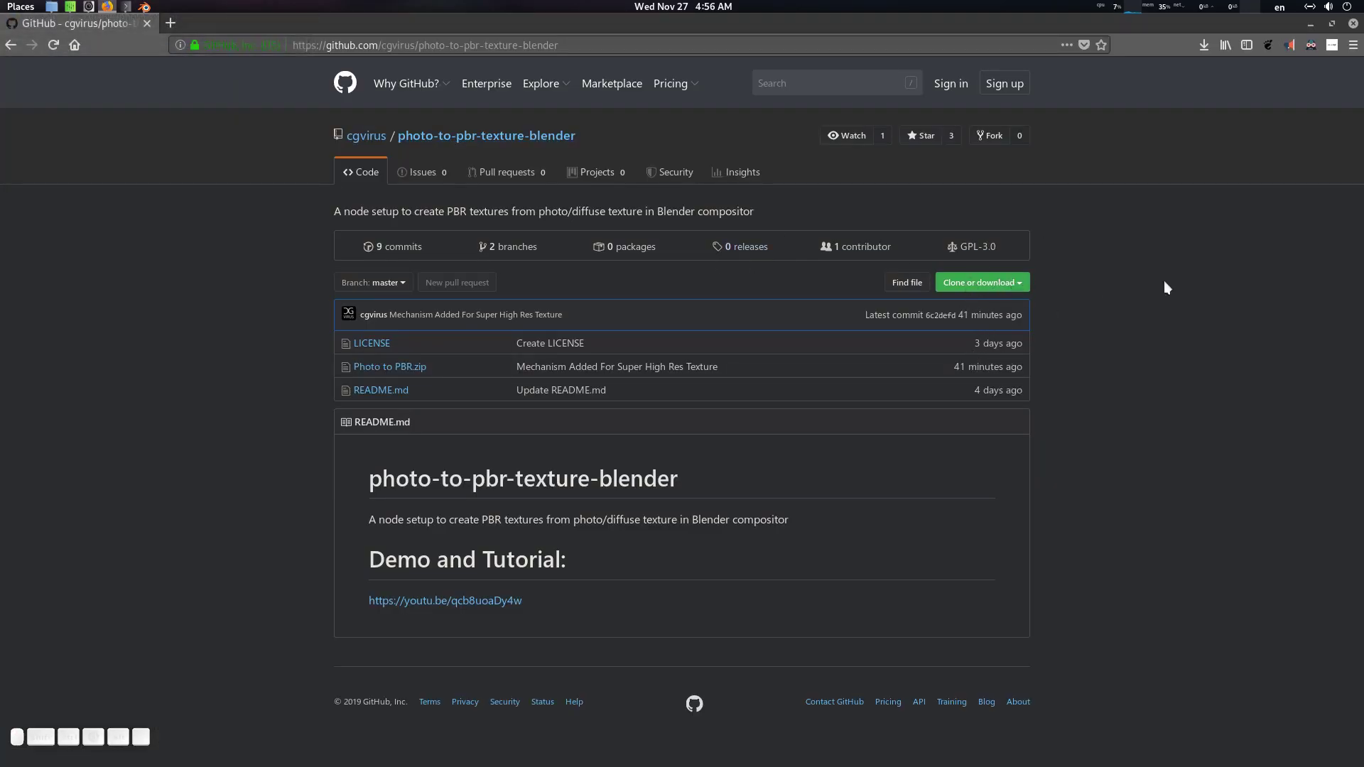
{"action": "left_click", "coordinate": [1311, 24]}
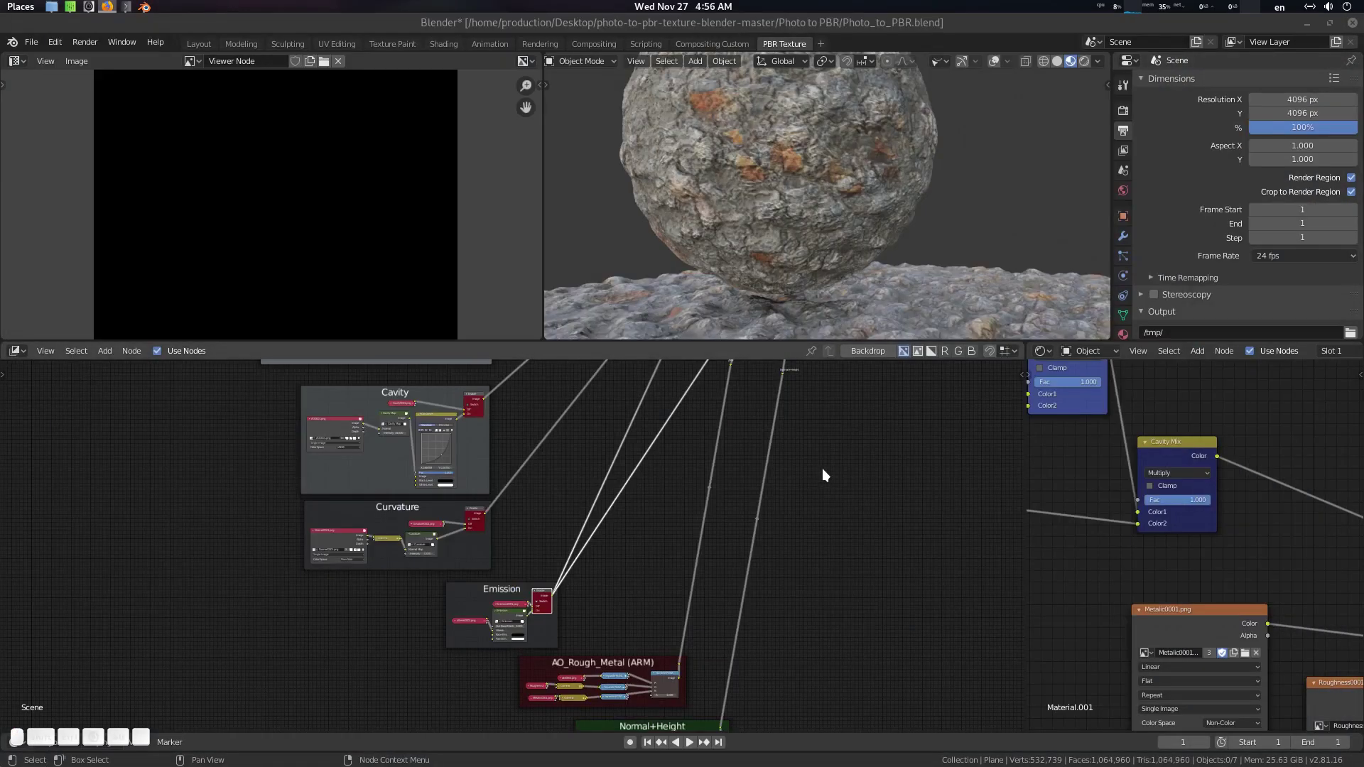